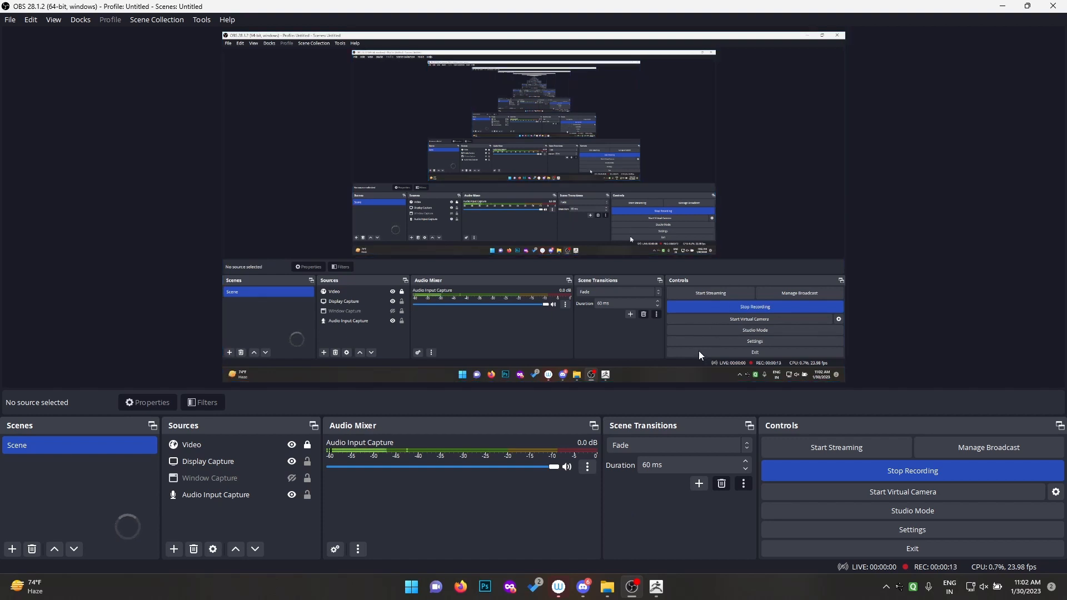
- Mute the Audio Input Capture source in the audio mixer
{"action": "left_click", "coordinate": [304, 468]}
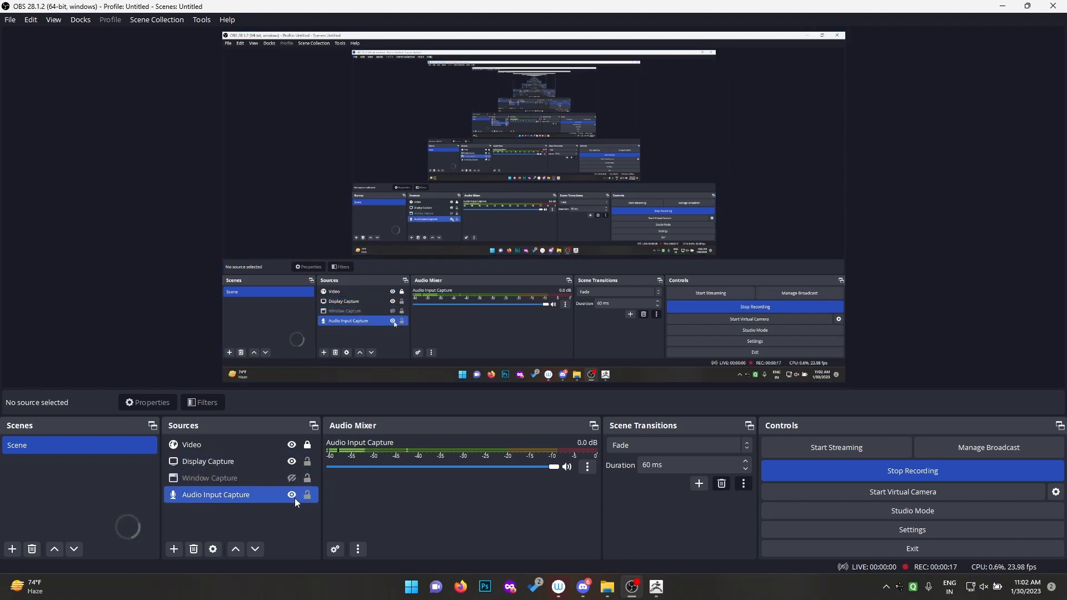
{"action": "left_click", "coordinate": [567, 467]}
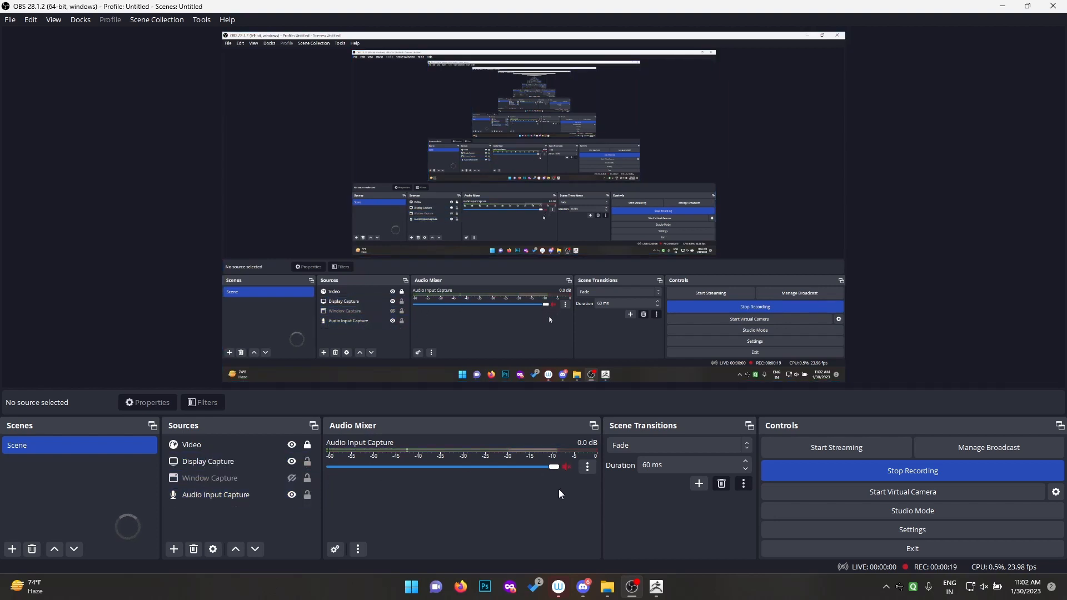
{"action": "left_click", "coordinate": [218, 462]}
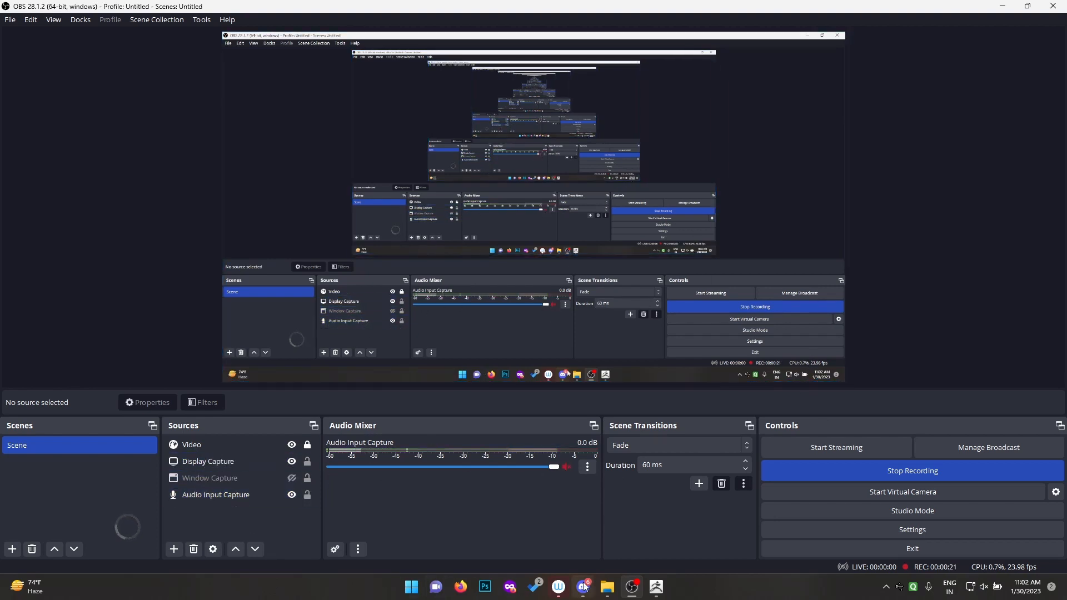
- Switch to Firefox, show image results for "stylizedwood" and preview the ZBrush planks, the carved wood sphere and the plank panel
{"action": "left_click", "coordinate": [454, 592]}
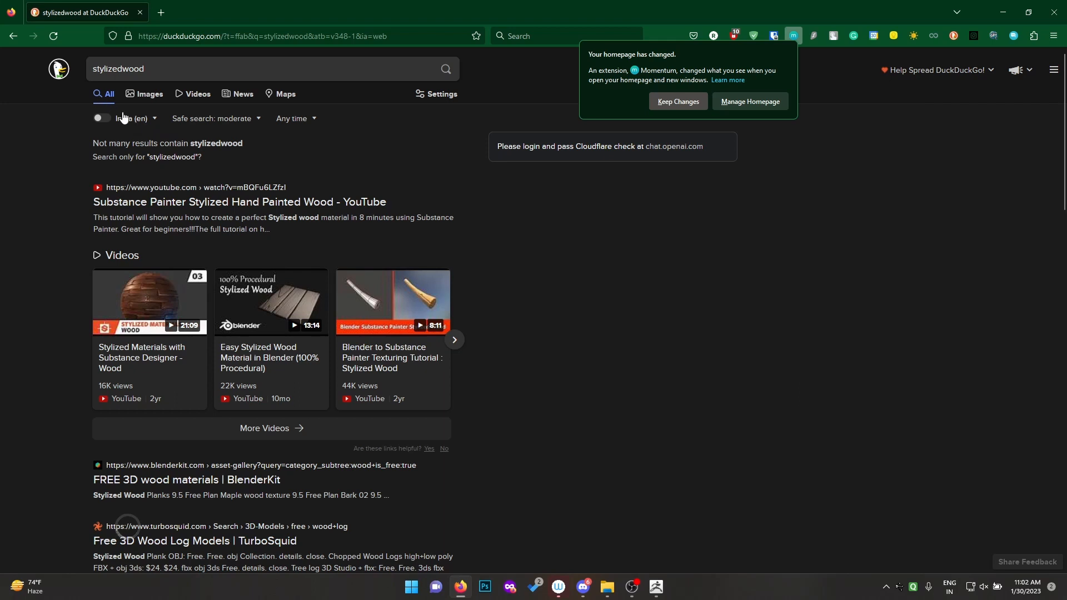
{"action": "left_click", "coordinate": [142, 104]}
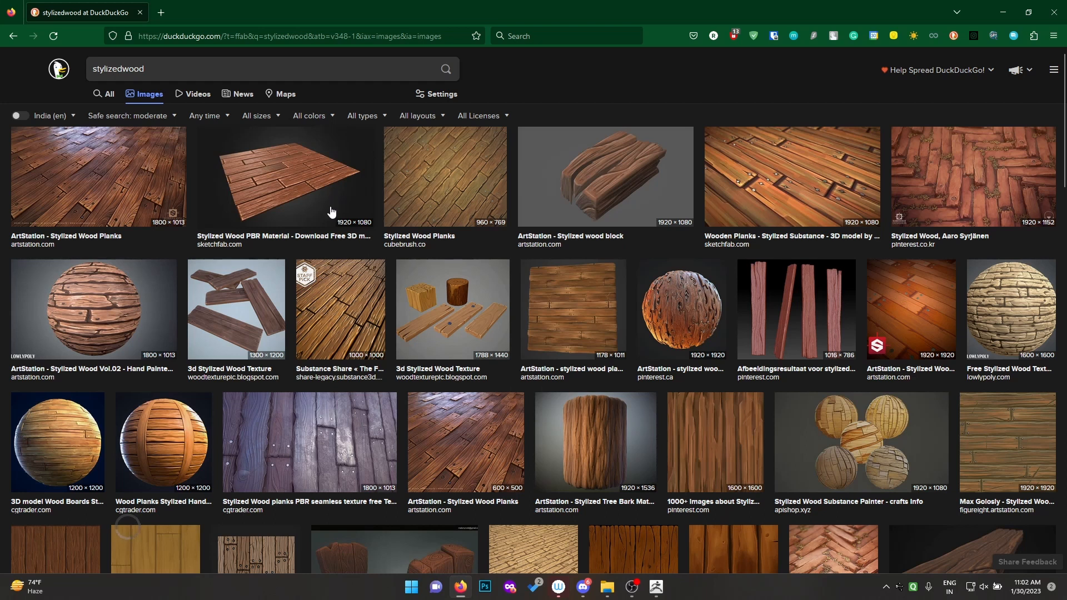
{"action": "left_click", "coordinate": [765, 315]}
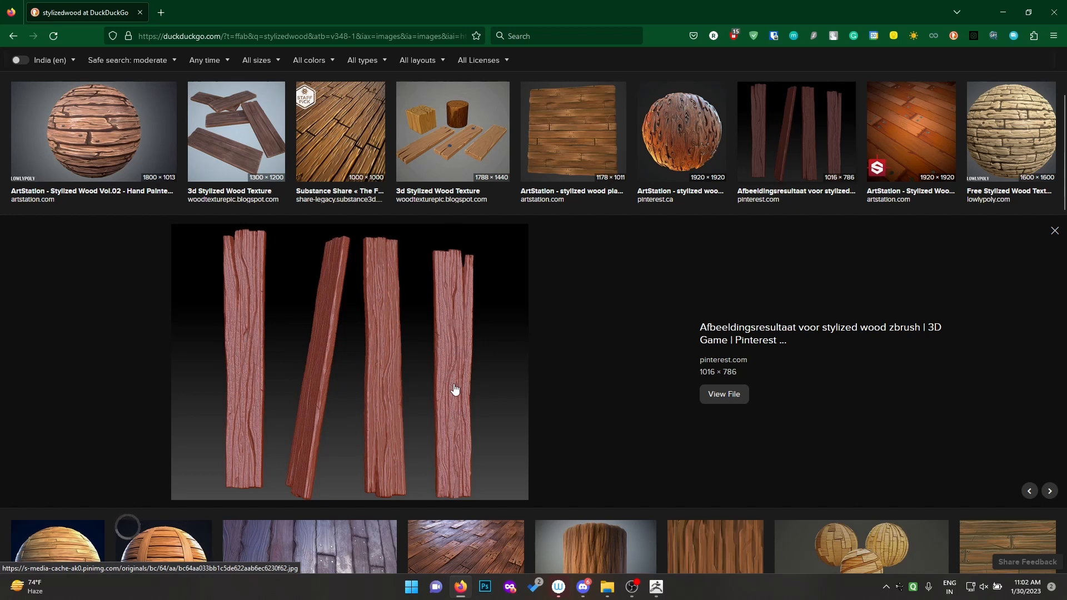
{"action": "left_click", "coordinate": [660, 136]}
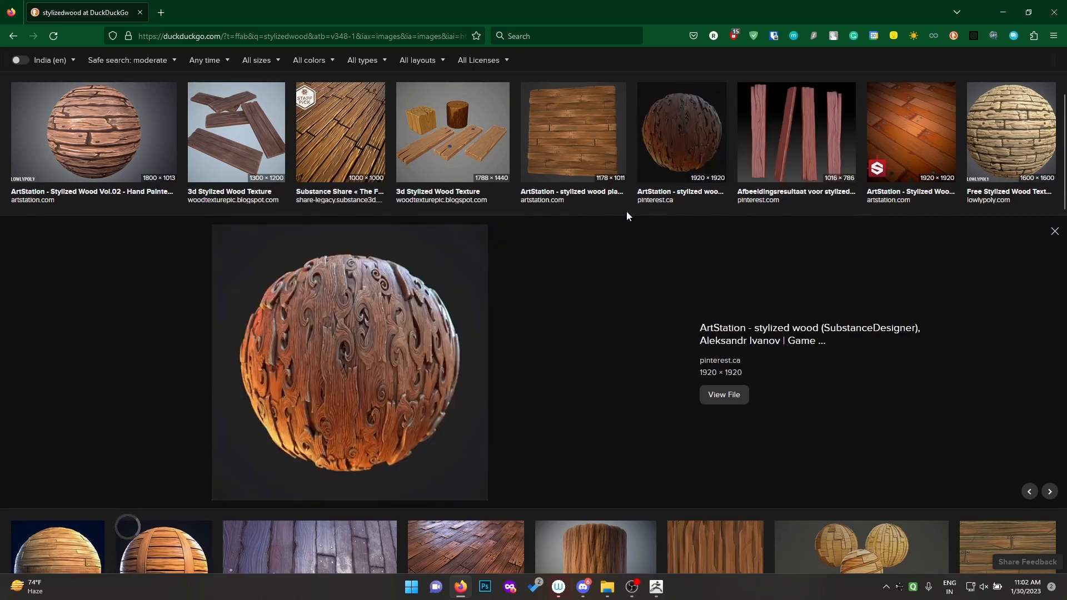
{"action": "left_click", "coordinate": [578, 138]}
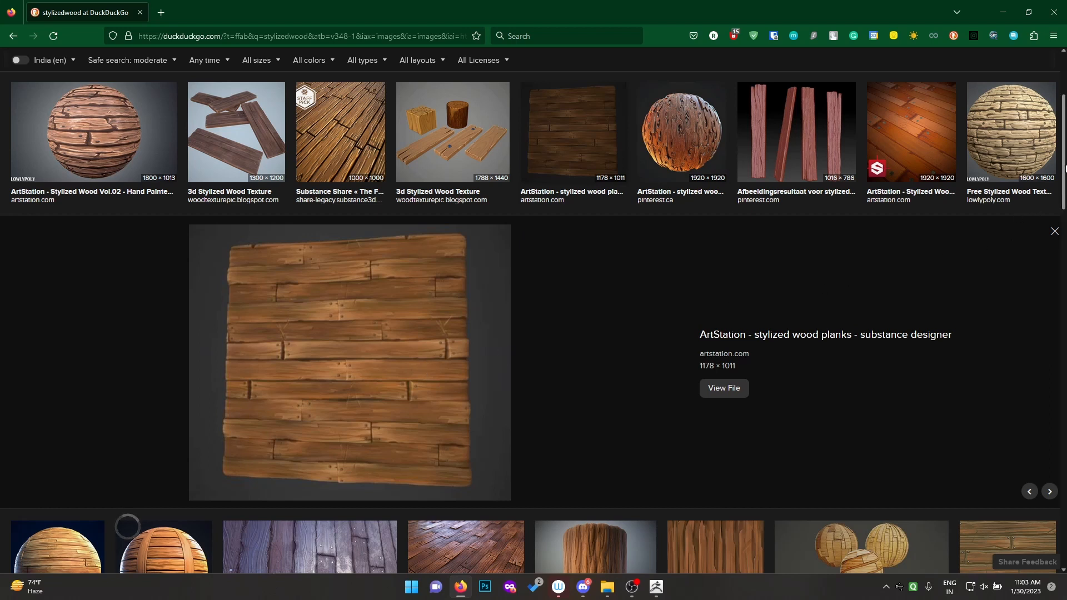
- Browse further through the wood image results and preview the Smart Material beam and the stylized wood block
{"action": "left_click_drag", "start_coordinate": [1064, 170], "coordinate": [1064, 249]}
{"action": "left_click", "coordinate": [967, 324]}
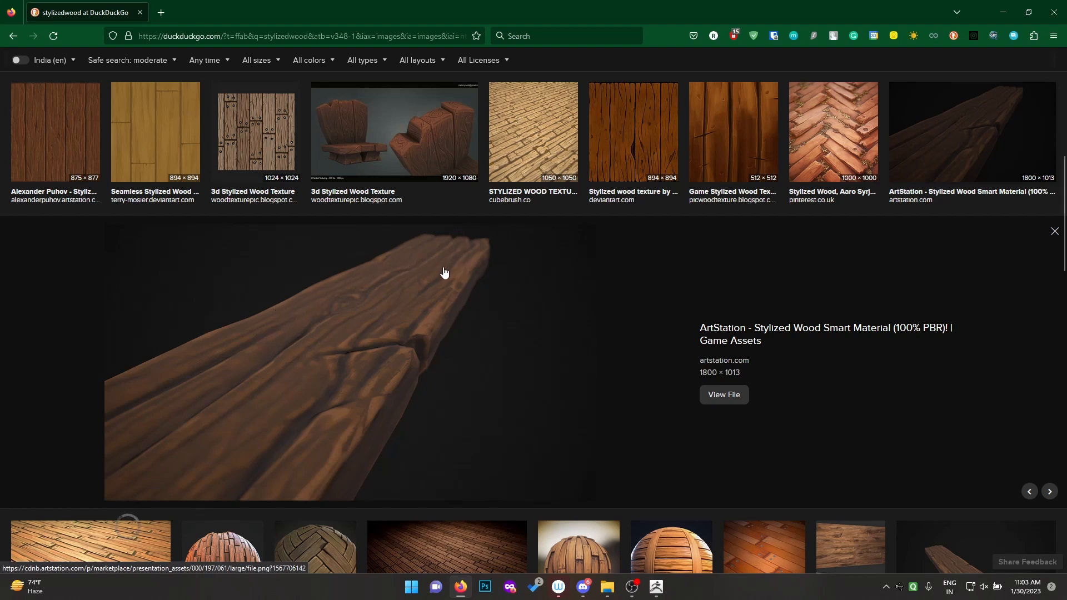
{"action": "left_click_drag", "start_coordinate": [1066, 217], "coordinate": [1065, 292]}
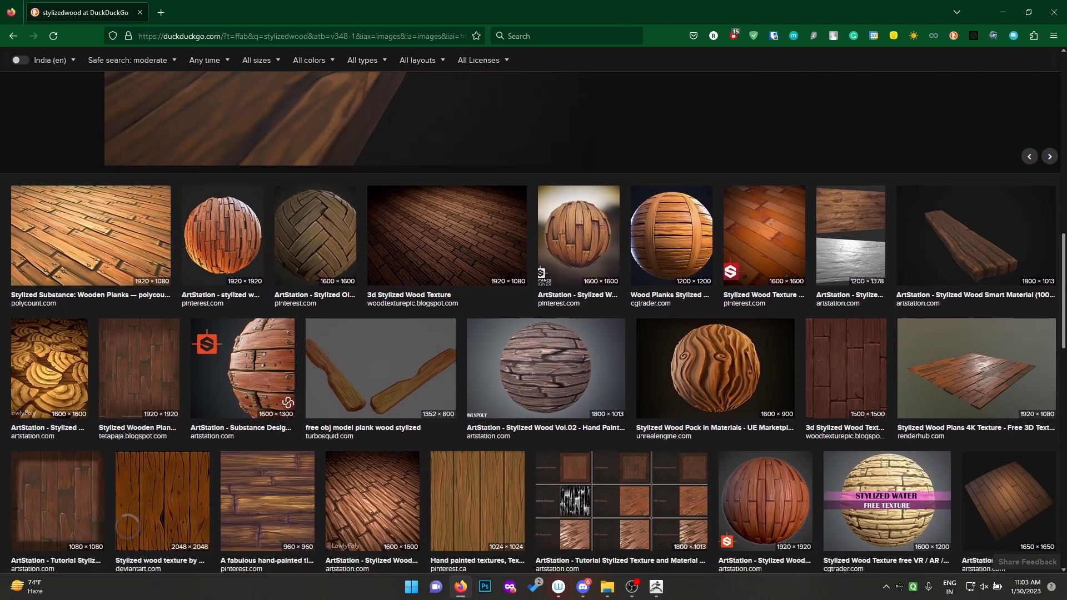
{"action": "middle_click", "coordinate": [1055, 288]}
{"action": "left_click", "coordinate": [1064, 288]}
{"action": "left_click_drag", "start_coordinate": [1064, 289], "coordinate": [1064, 322]}
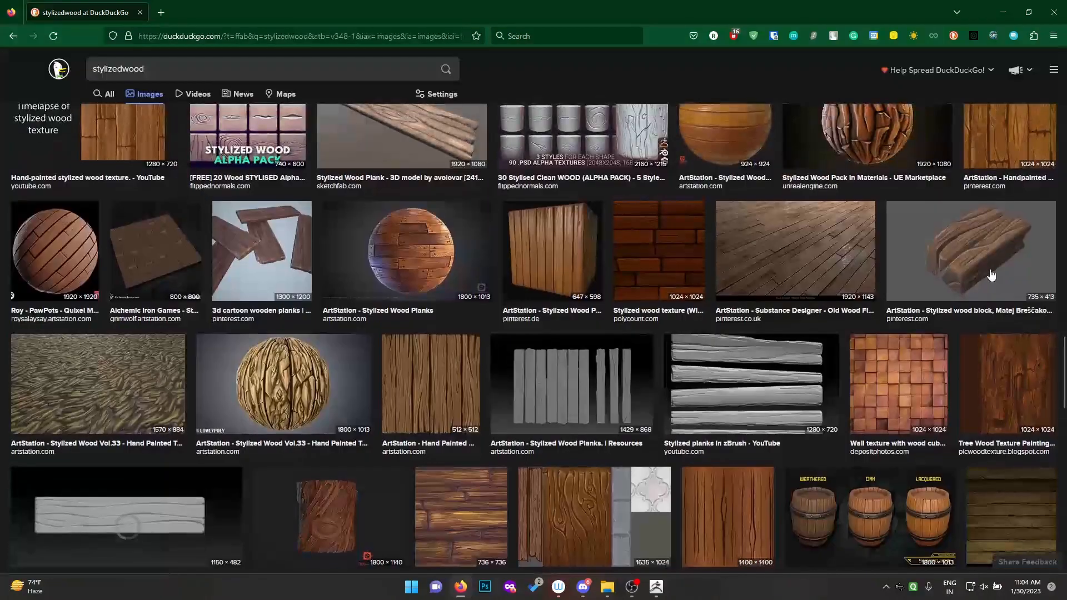
{"action": "left_click", "coordinate": [989, 273]}
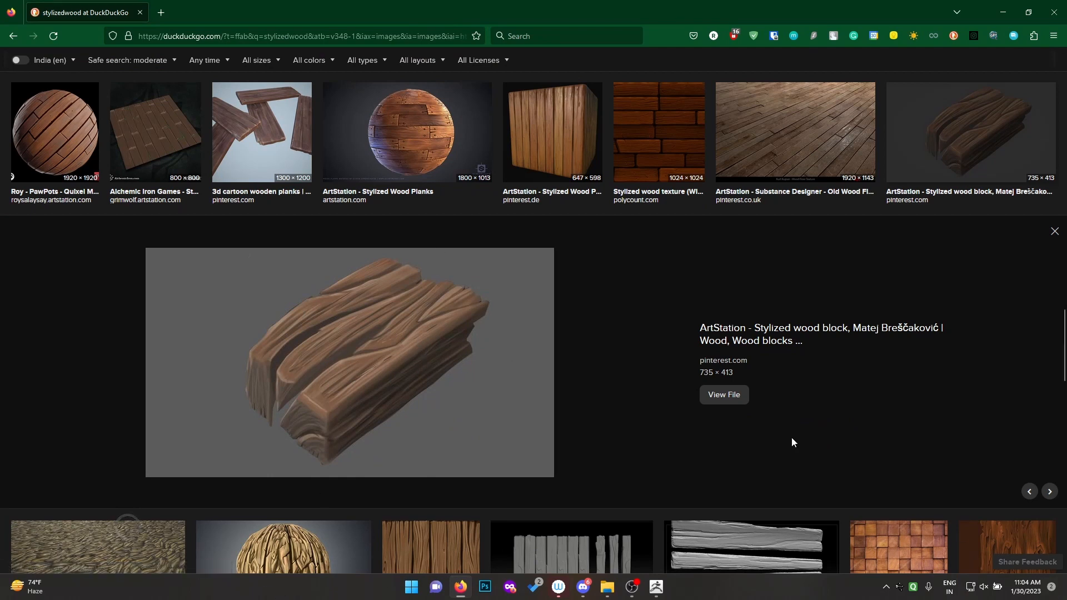
- Search the system for Blender 3.4 and launch it
{"action": "left_click", "coordinate": [656, 588]}
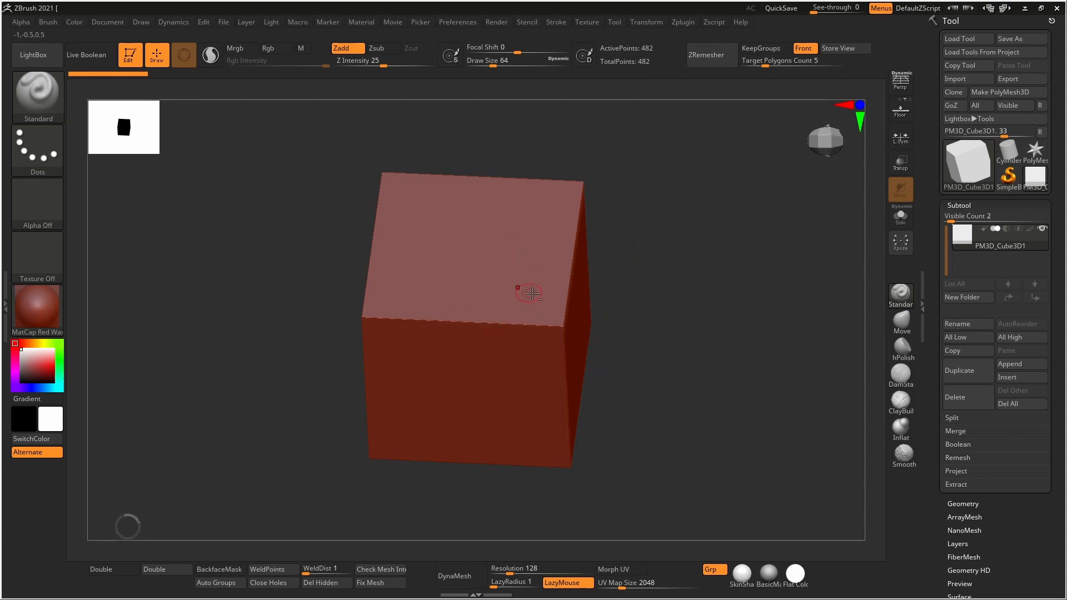
{"action": "key", "text": "alt+Tab"}
{"action": "left_click", "coordinate": [405, 589]}
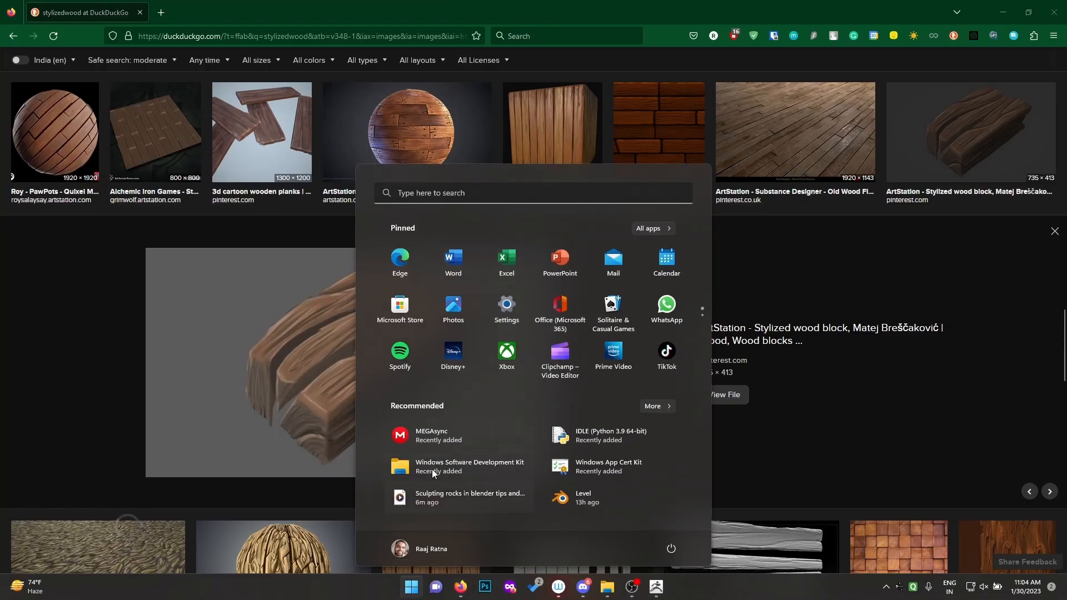
{"action": "left_click", "coordinate": [492, 193]}
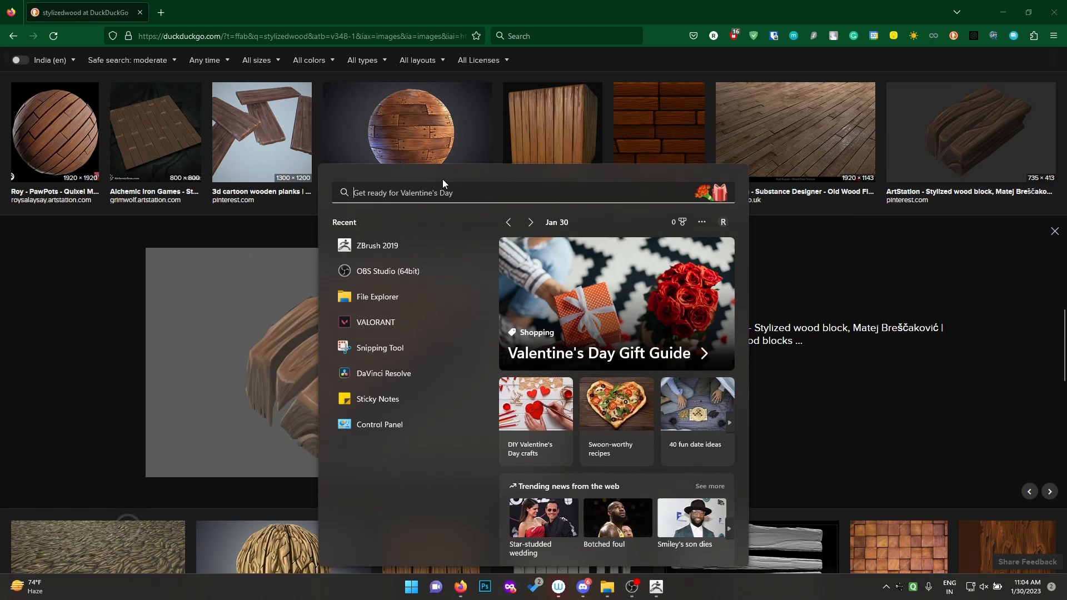
{"action": "type", "text": "blender 3.4"}
{"action": "key", "text": "Return"}
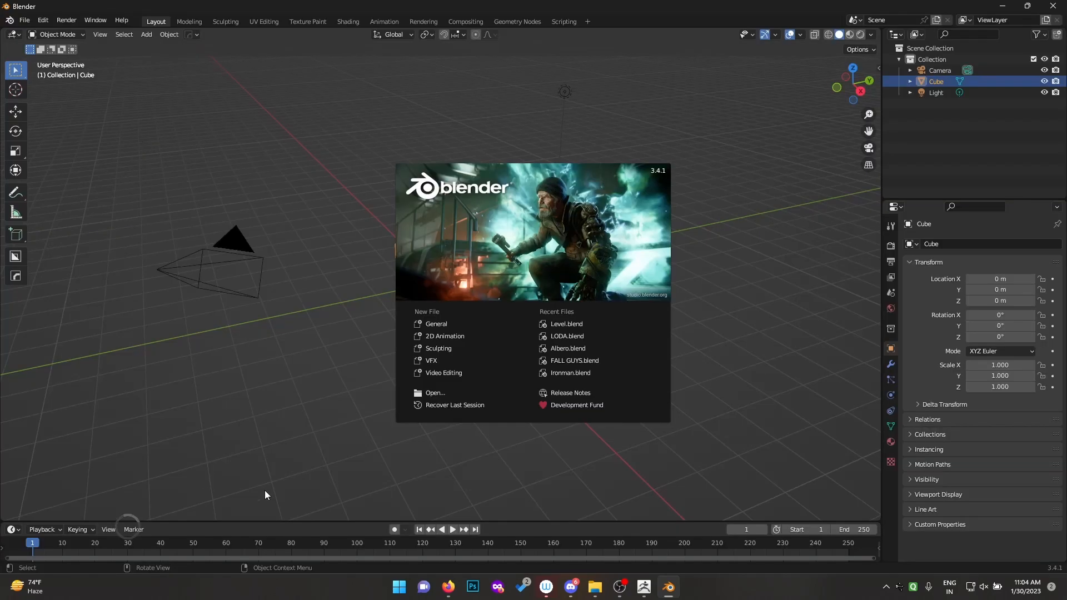
- Dismiss the splash screen, delete the default light and camera, and select the cube
{"action": "left_click", "coordinate": [319, 453]}
{"action": "left_click_drag", "start_coordinate": [619, 94], "coordinate": [559, 122]}
{"action": "left_click_drag", "start_coordinate": [304, 190], "coordinate": [72, 362], "text": "shift"}
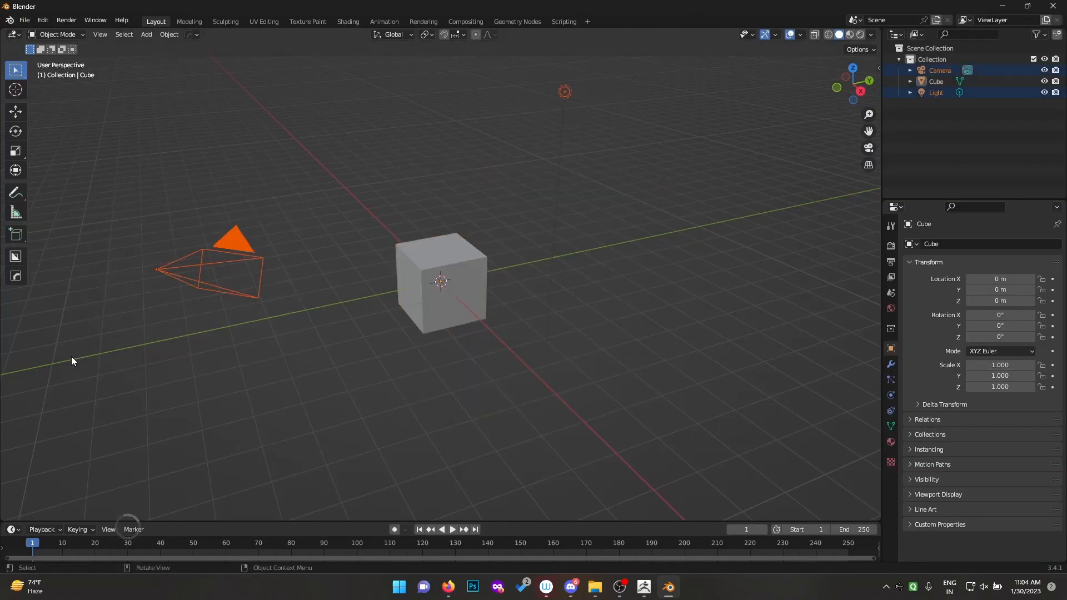
{"action": "key", "text": "x"}
{"action": "left_click", "coordinate": [412, 272]}
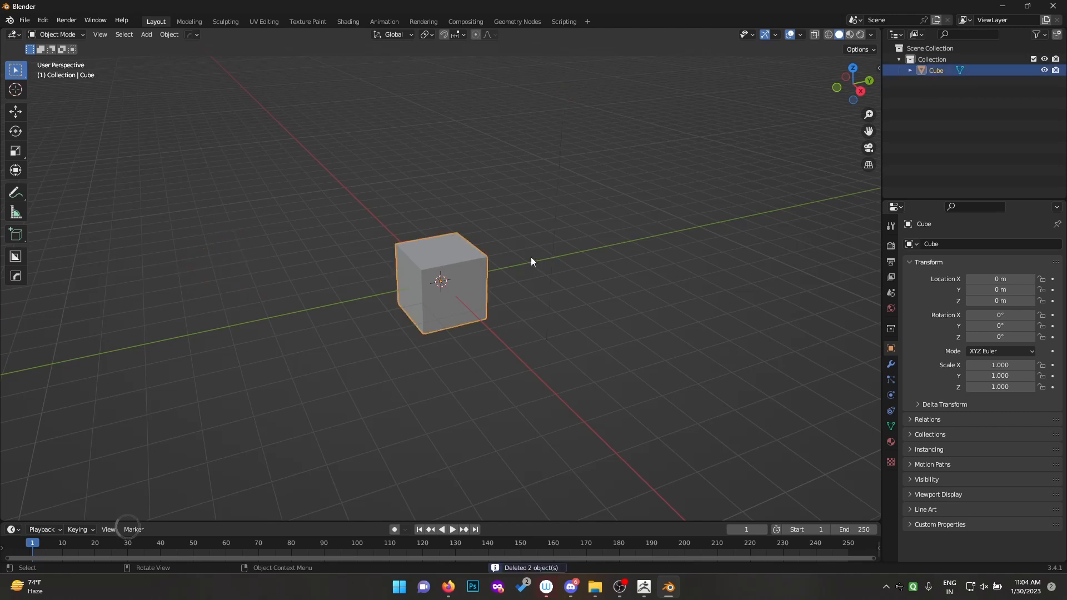
- Enter Edit Mode on the cube and flatten it along the Z axis to about 0.41 of its height
{"action": "key", "text": "Caps_Lock"}
{"action": "key", "text": "Tab"}
{"action": "middle_click_drag", "start_coordinate": [467, 245], "coordinate": [512, 235]}
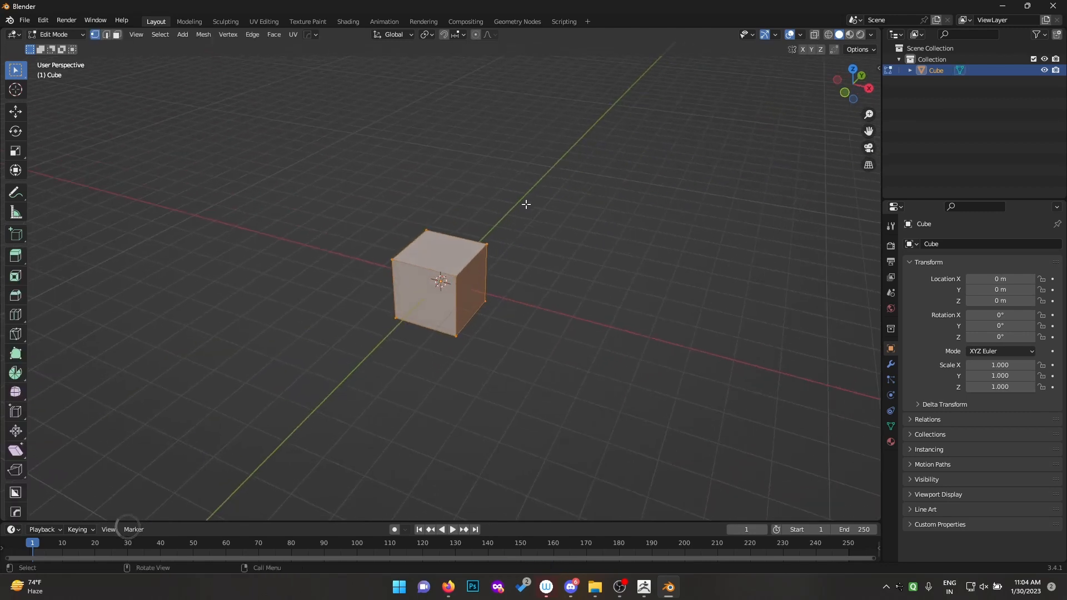
{"action": "key", "text": "s"}
{"action": "key", "text": "z"}
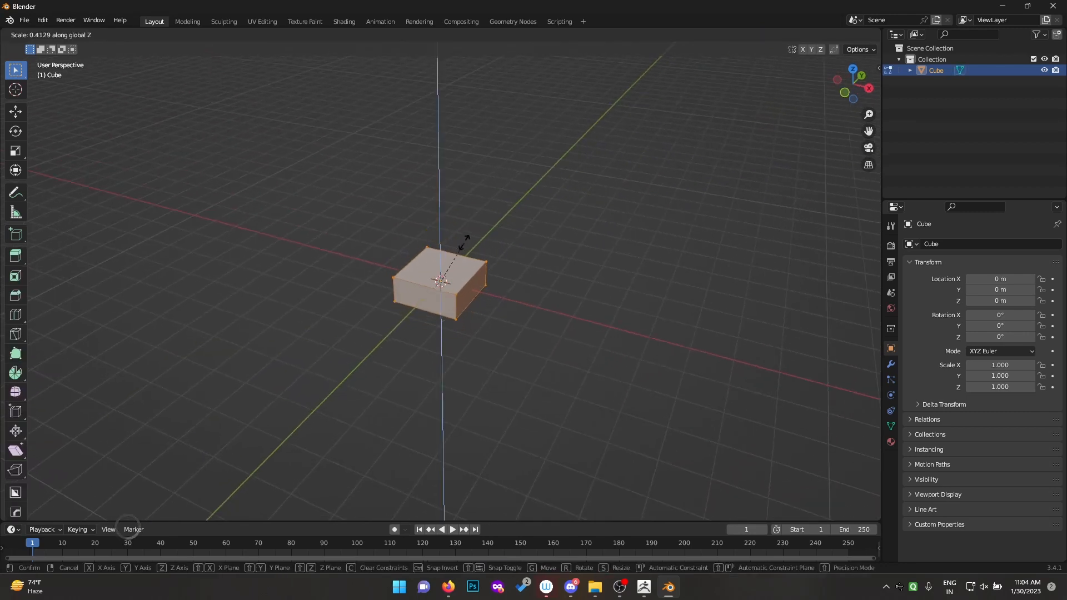
{"action": "left_click", "coordinate": [457, 255]}
- Stretch the flattened cube along the Y axis into a long, narrow plank
{"action": "scroll", "coordinate": [457, 255], "scroll_direction": "up", "scroll_amount": 3}
{"action": "middle_click_drag", "start_coordinate": [457, 255], "coordinate": [510, 242]}
{"action": "key", "text": "s"}
{"action": "key", "text": "x"}
{"action": "key", "text": "y"}
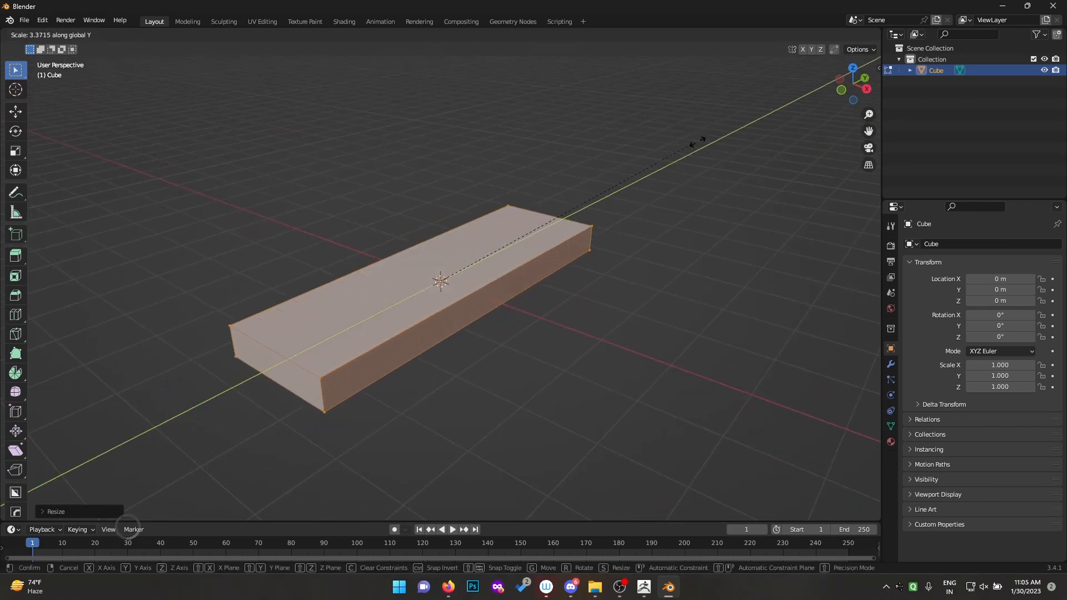
{"action": "left_click", "coordinate": [1, 173]}
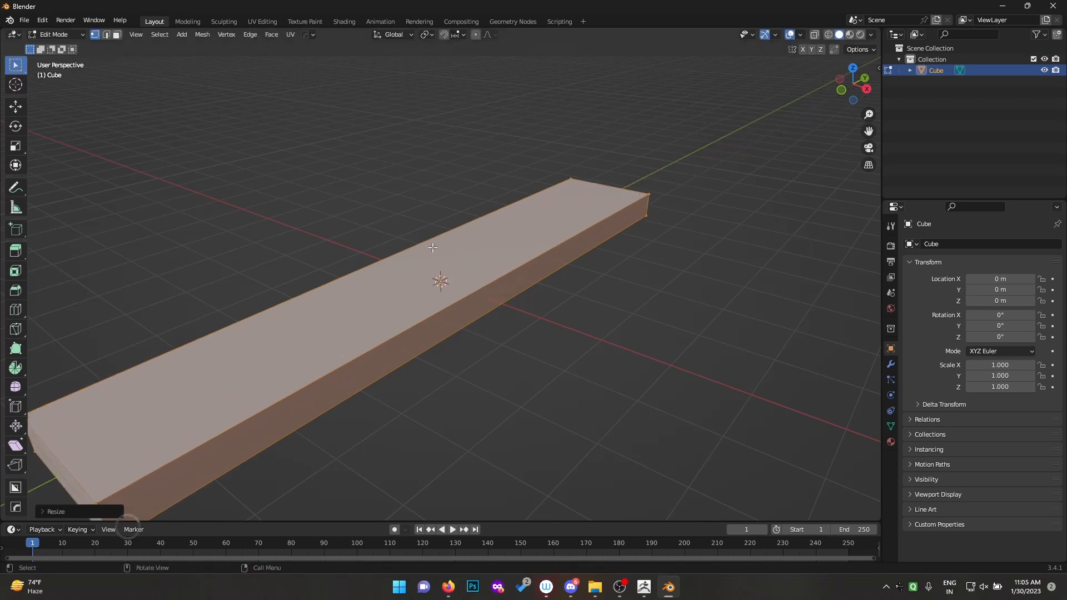
- Add a centred lengthwise loop cut to the plank and bevel it about 0.79 m wide with 4 segments
{"action": "scroll", "coordinate": [432, 245], "scroll_direction": "down", "scroll_amount": 3}
{"action": "middle_click_drag", "start_coordinate": [440, 252], "coordinate": [497, 328]}
{"action": "key", "text": "Tab"}
{"action": "middle_click_drag", "start_coordinate": [492, 364], "coordinate": [397, 342]}
{"action": "key", "text": "Tab"}
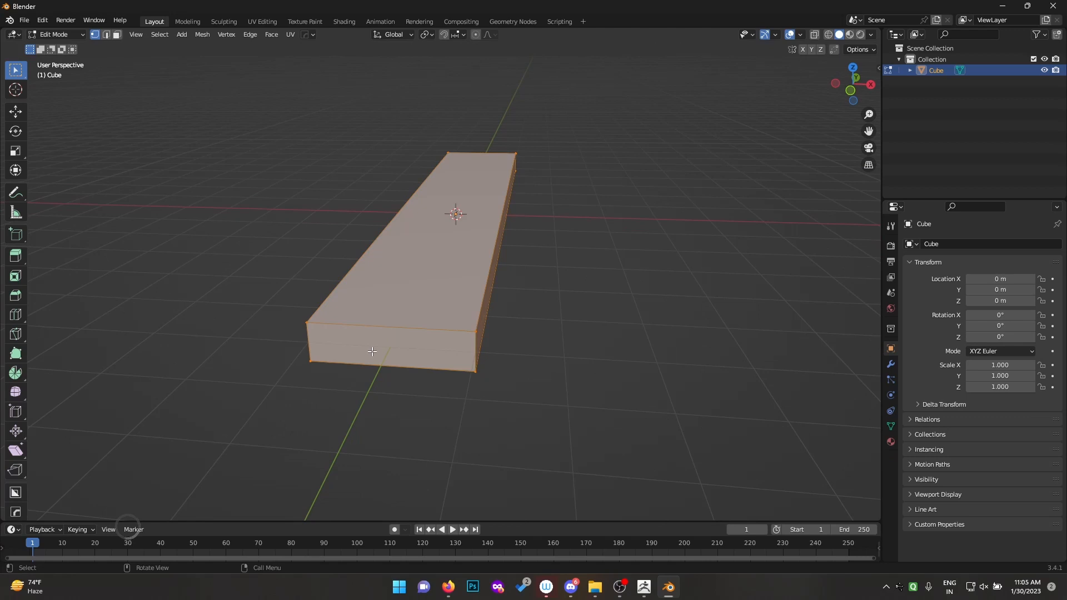
{"action": "key", "text": "ctrl+r"}
{"action": "left_click", "coordinate": [372, 350]}
{"action": "right_click", "coordinate": [371, 350]}
{"action": "key", "text": "ctrl+b"}
{"action": "scroll", "coordinate": [515, 395], "scroll_direction": "up", "scroll_amount": 1}
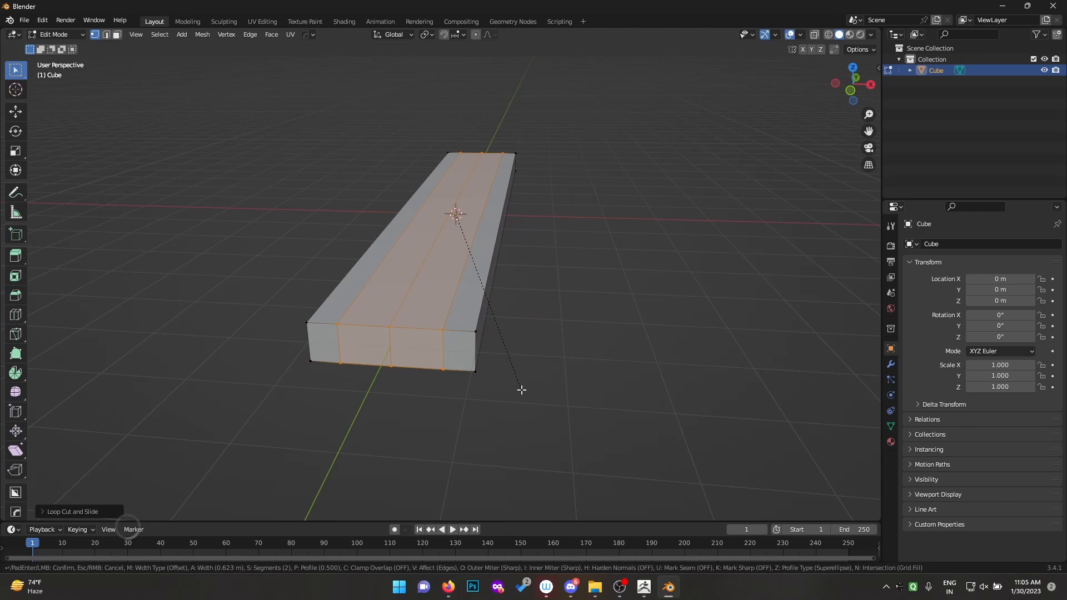
{"action": "left_click", "coordinate": [526, 390]}
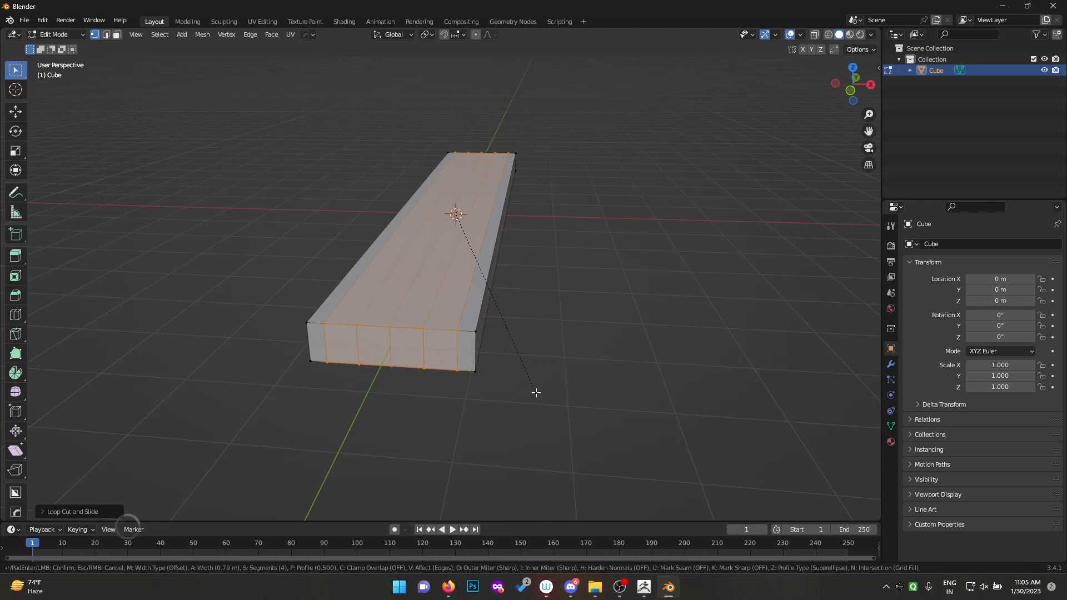
- Add a centred loop cut across the plank and bevel it into nine evenly spaced crosswise loops
{"action": "middle_click_drag", "start_coordinate": [411, 337], "coordinate": [355, 317]}
{"action": "key", "text": "alt+a"}
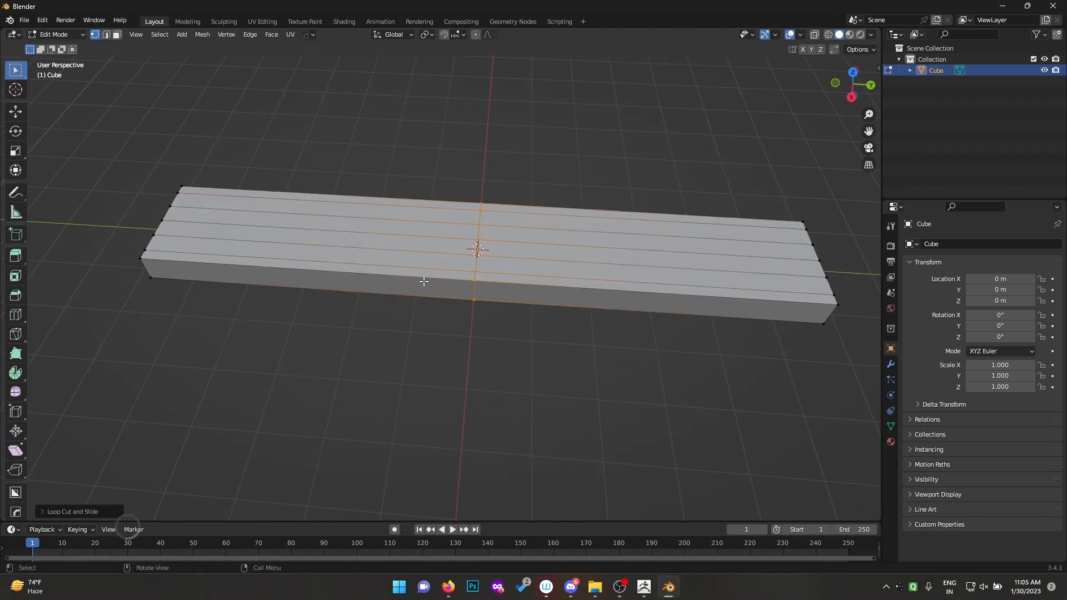
{"action": "middle_click_drag", "start_coordinate": [424, 281], "coordinate": [456, 410]}
- In top view, move the end edge between the plank's centre line and its +X side inward to form a V-shaped notch
{"action": "left_click", "coordinate": [424, 399]}
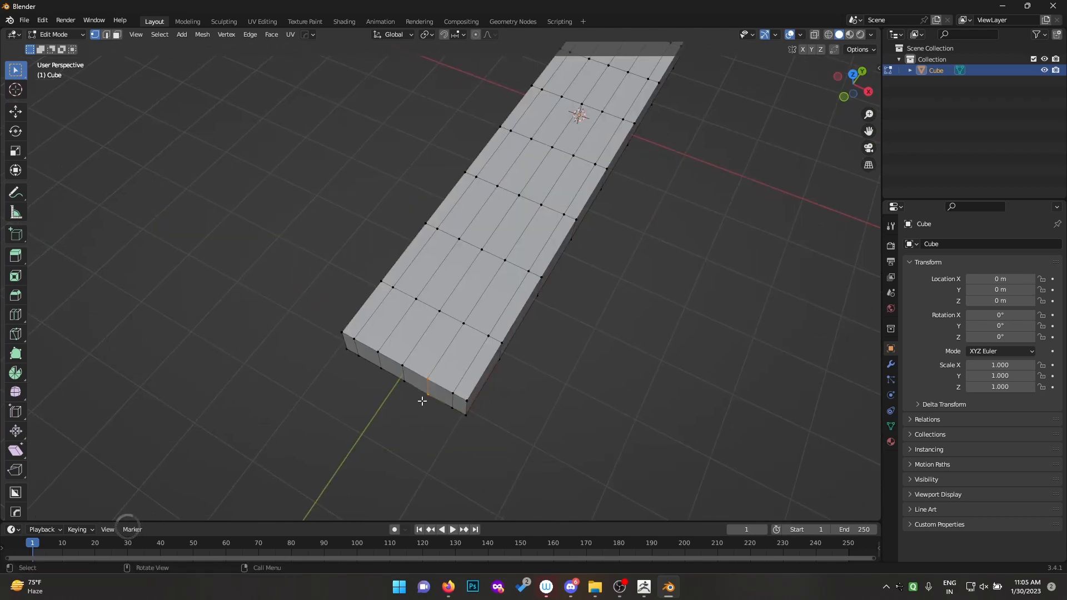
{"action": "key", "text": "KP_7"}
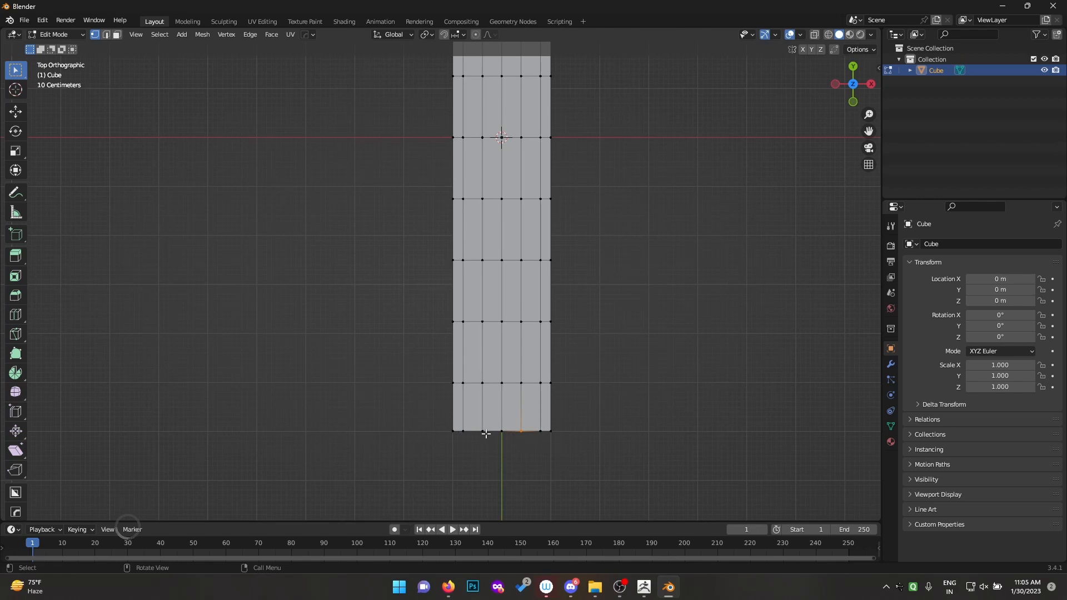
{"action": "key", "text": "g"}
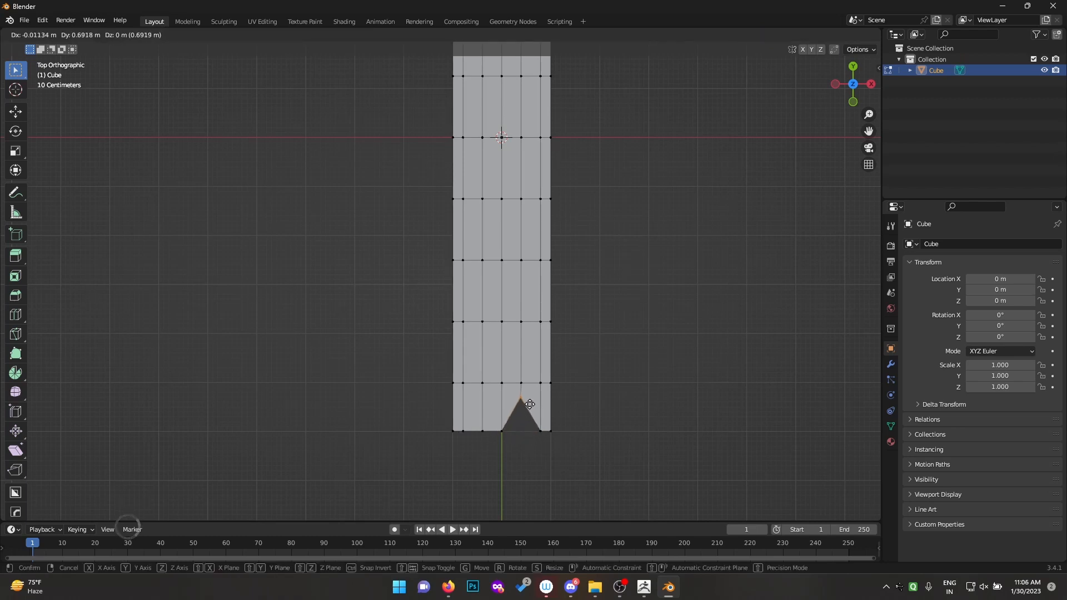
{"action": "left_click", "coordinate": [528, 400]}
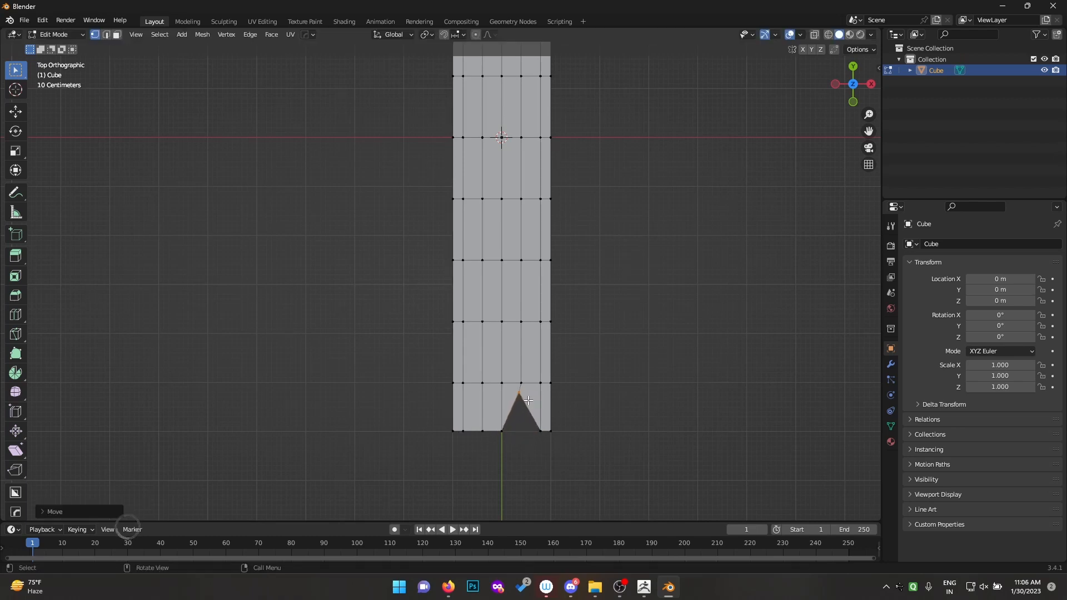
{"action": "left_click", "coordinate": [460, 424]}
{"action": "key", "text": "g"}
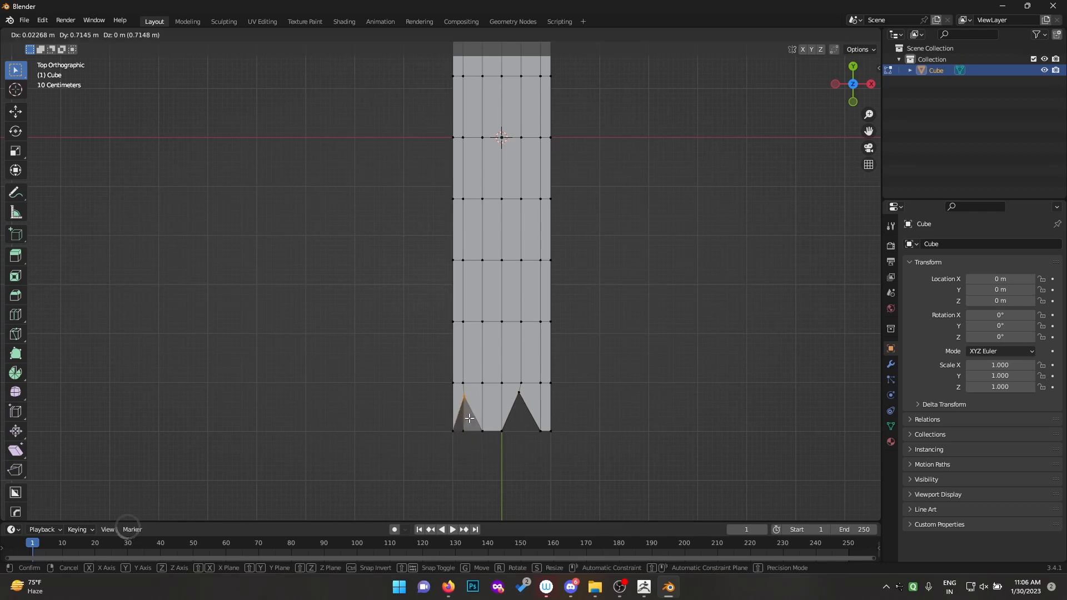
{"action": "key", "text": "Escape"}
- Turn on X-ray and move the end vertices near the plank's -X corner inward about 0.59 m for a second notch
{"action": "left_click", "coordinate": [814, 35]}
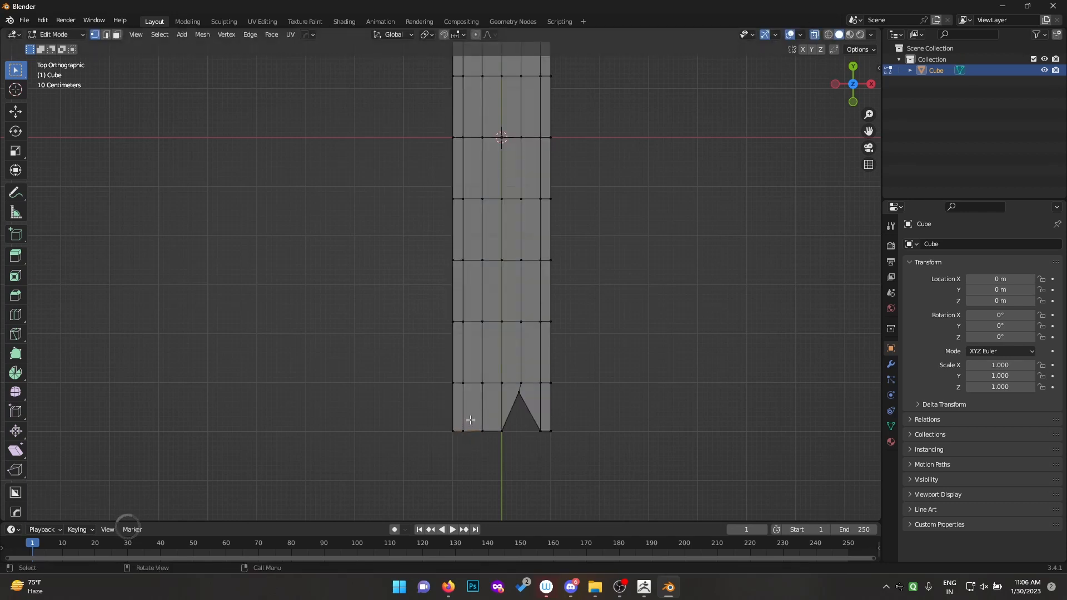
{"action": "key", "text": "g"}
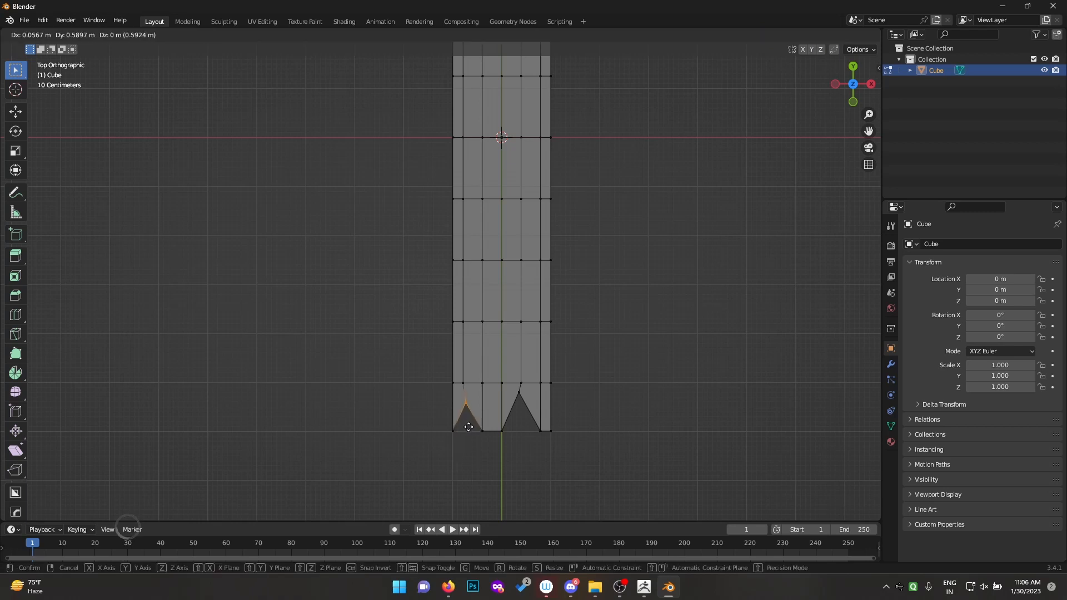
{"action": "left_click", "coordinate": [469, 427]}
- Move the centre vertices of the plank's opposite end inward to form a V-shaped notch
{"action": "scroll", "coordinate": [559, 252], "scroll_direction": "down", "scroll_amount": 1}
{"action": "middle_click_drag", "start_coordinate": [568, 247], "coordinate": [568, 466], "text": "shift"}
{"action": "left_click", "coordinate": [487, 132]}
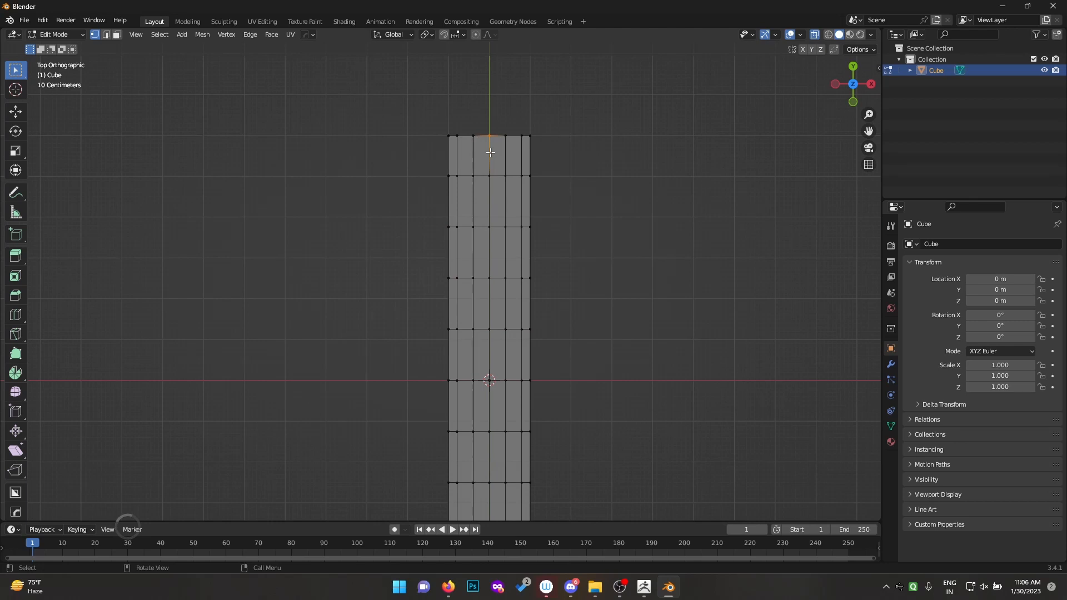
{"action": "key", "text": "g"}
{"action": "left_click", "coordinate": [490, 177]}
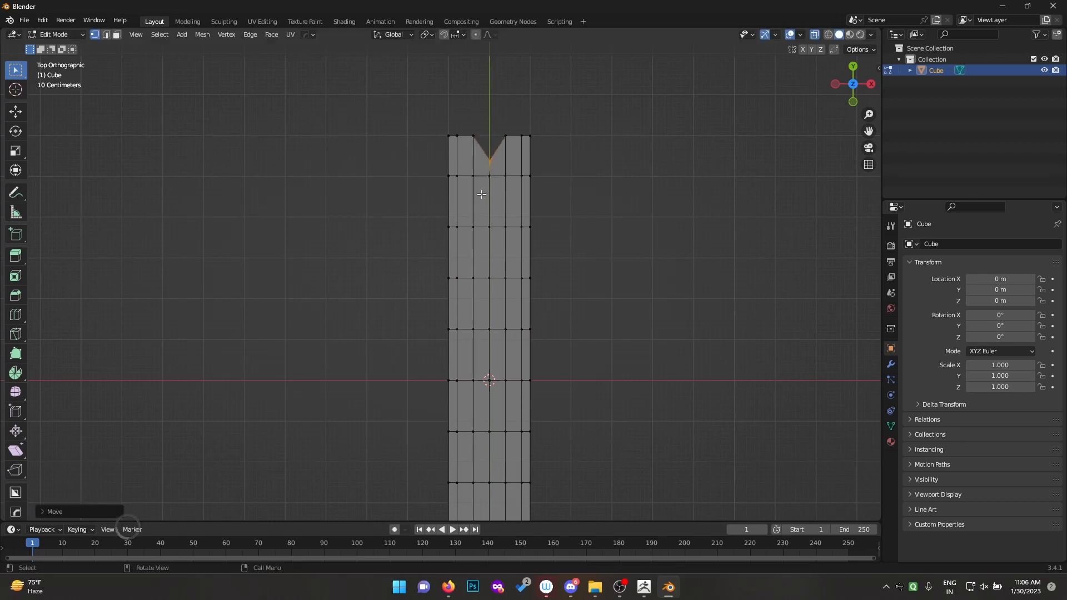
- In top view, move a -X side vertex near the +Y end and a +X side vertex near the middle slightly inward
{"action": "left_click", "coordinate": [450, 227]}
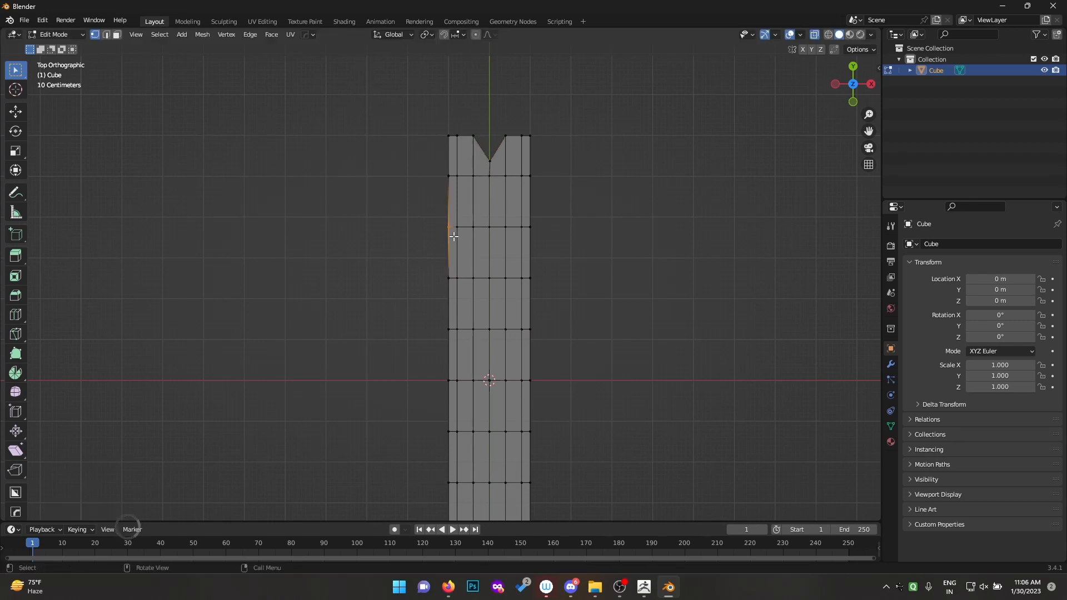
{"action": "key", "text": "g"}
{"action": "left_click", "coordinate": [461, 222]}
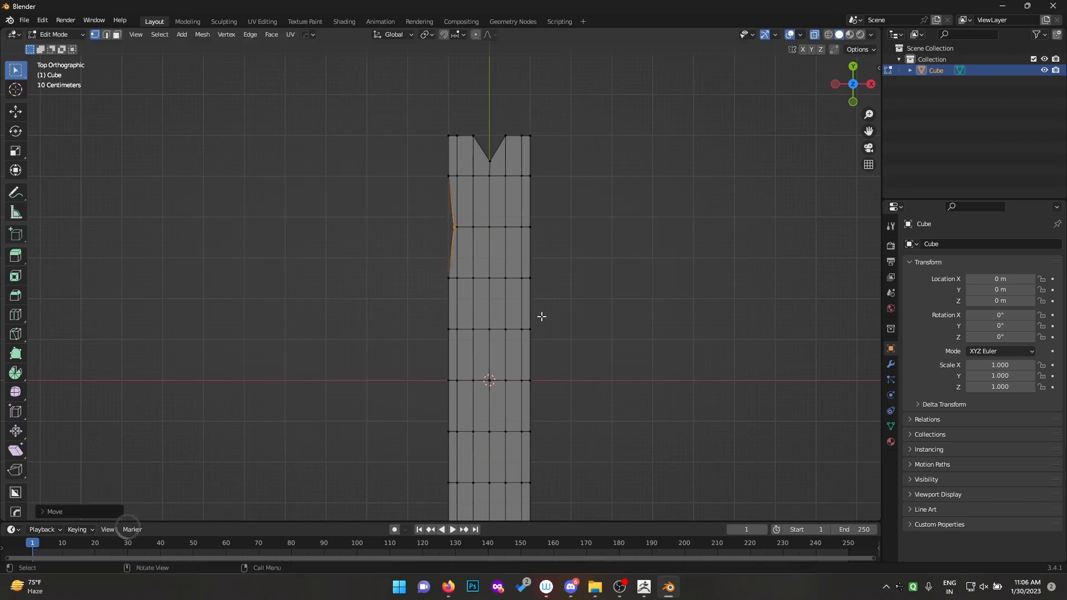
{"action": "left_click", "coordinate": [536, 329]}
{"action": "key", "text": "g"}
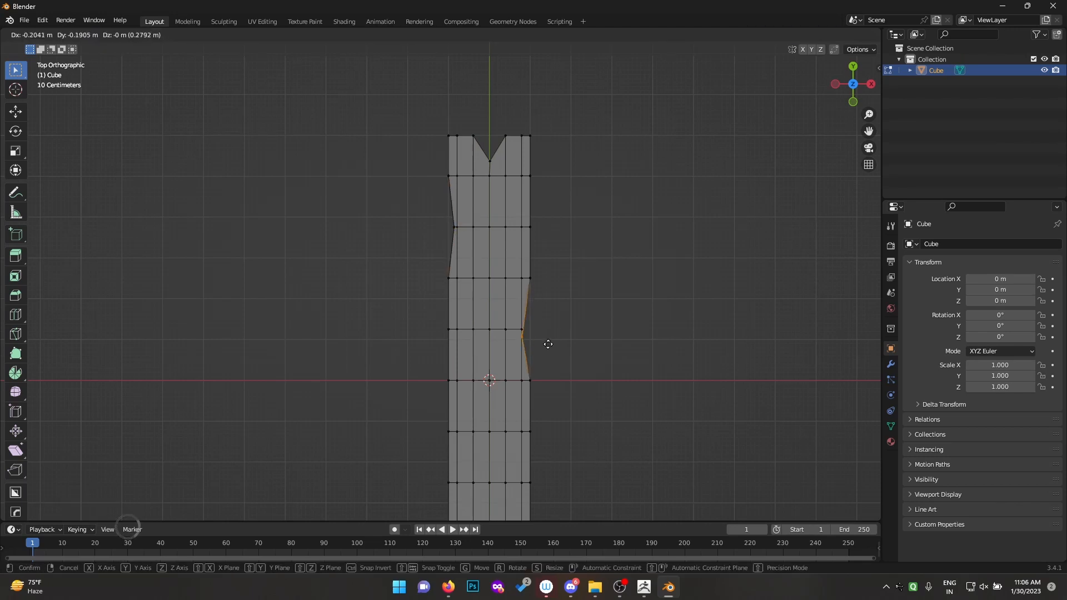
{"action": "left_click", "coordinate": [551, 346]}
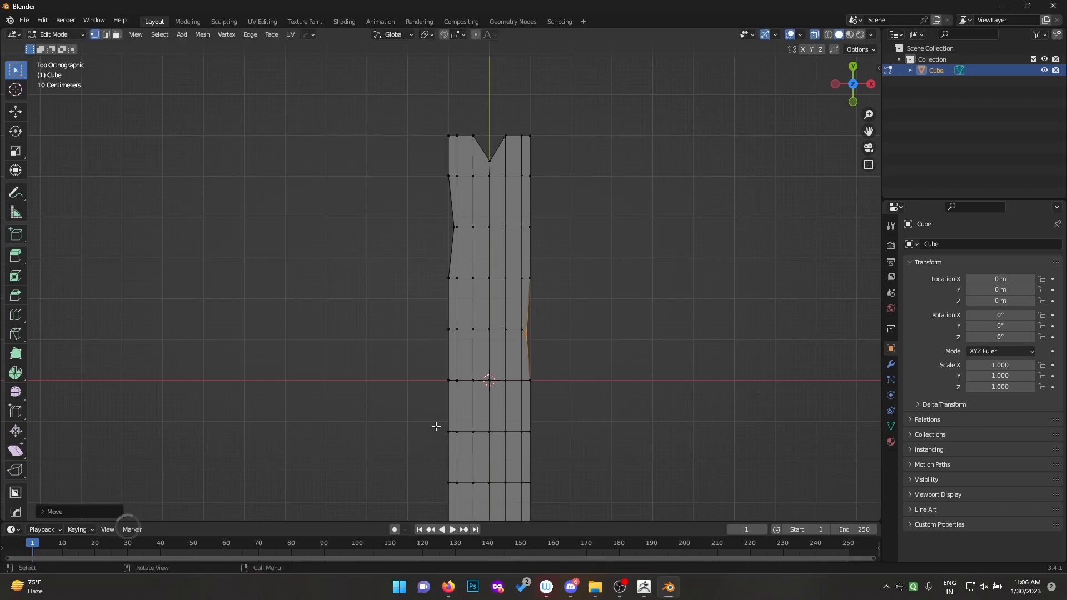
- Move one side vertex on each long edge of the plank's -Y half slightly inward to make the outline irregular
{"action": "left_click", "coordinate": [449, 432]}
{"action": "key", "text": "g"}
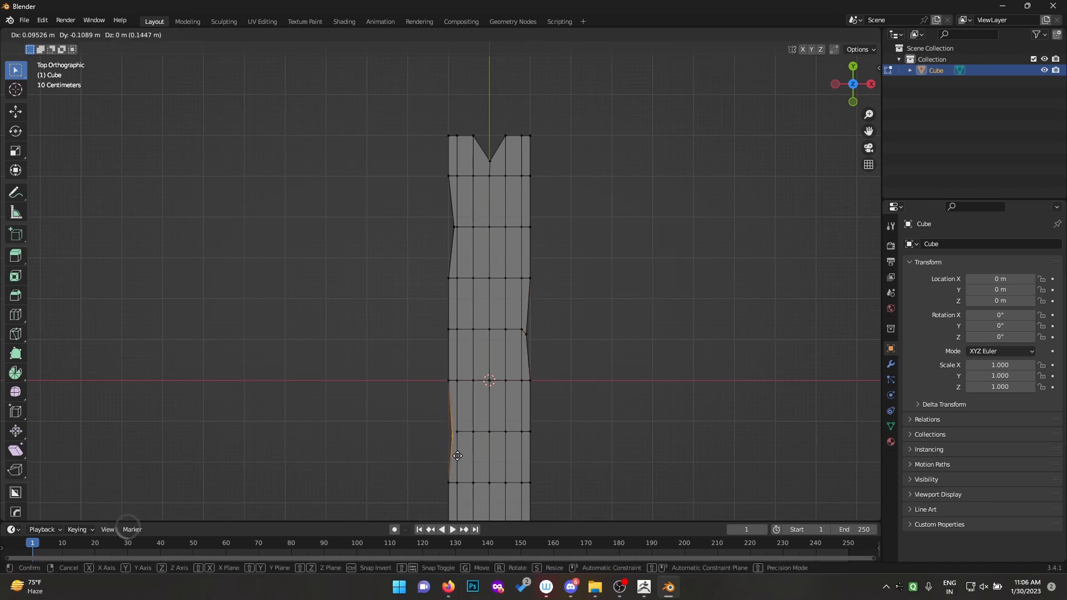
{"action": "left_click", "coordinate": [457, 456]}
{"action": "middle_click_drag", "start_coordinate": [458, 456], "coordinate": [451, 274], "text": "shift"}
{"action": "left_click_drag", "start_coordinate": [535, 329], "coordinate": [522, 359]}
{"action": "key", "text": "g"}
{"action": "left_click", "coordinate": [564, 350]}
- Return to Object Mode, turn off X-ray and apply Shade Smooth to the plank
{"action": "key", "text": "Tab"}
{"action": "middle_click_drag", "start_coordinate": [562, 349], "coordinate": [507, 361]}
{"action": "scroll", "coordinate": [507, 301], "scroll_direction": "up", "scroll_amount": 2}
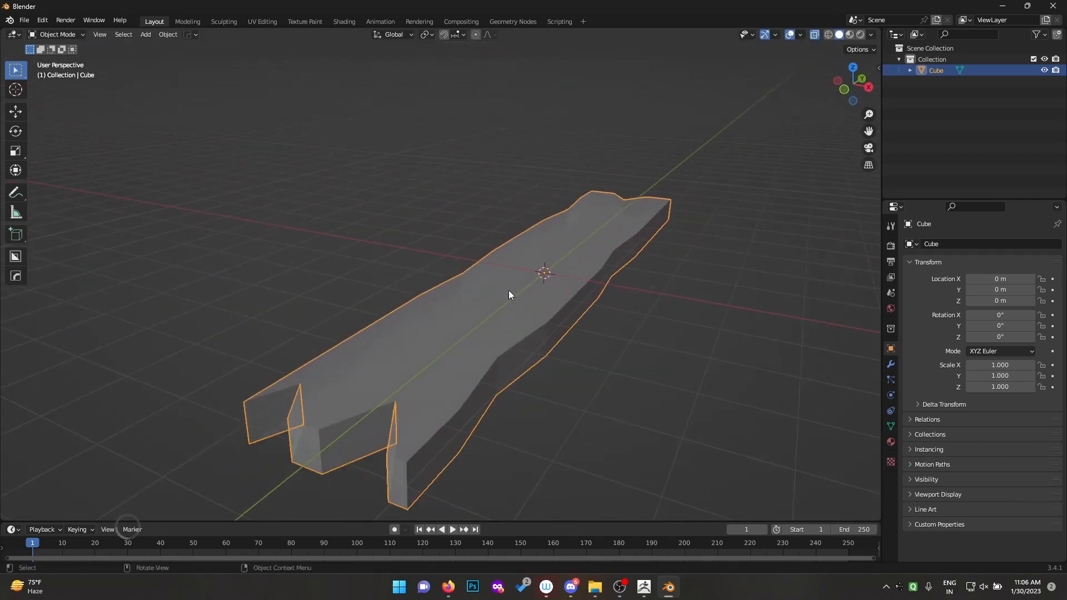
{"action": "left_click", "coordinate": [815, 35]}
{"action": "middle_click_drag", "start_coordinate": [695, 167], "coordinate": [638, 222]}
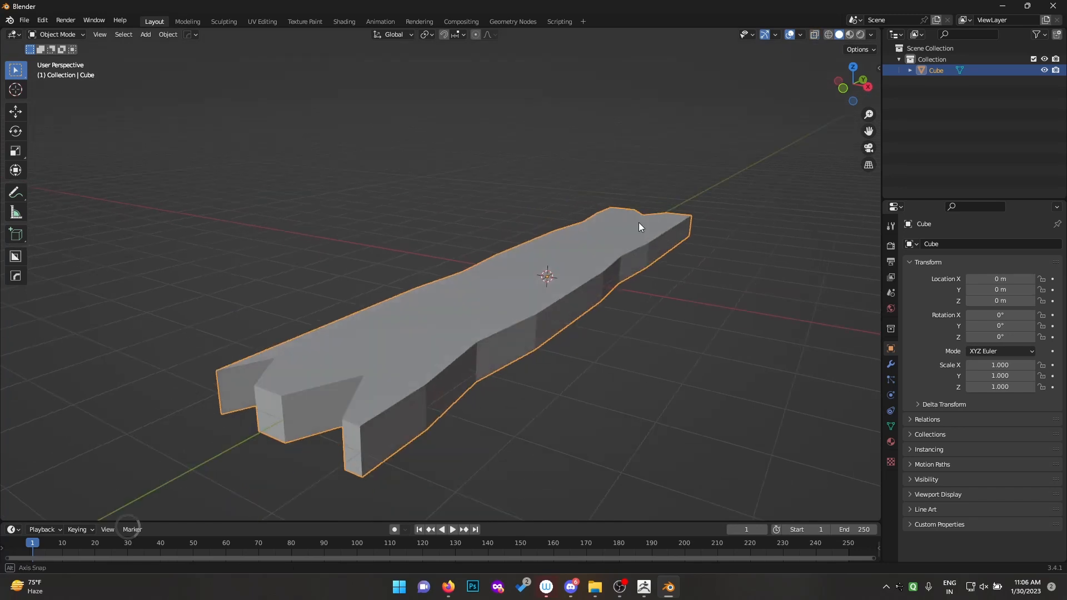
{"action": "right_click", "coordinate": [639, 223]}
{"action": "left_click", "coordinate": [638, 223]}
- In Edit Mode, vertex-bevel the top-edge vertex on the -X side, one loop toward +Y from the centre, by about 0.145 m
{"action": "middle_click_drag", "start_coordinate": [596, 403], "coordinate": [458, 367]}
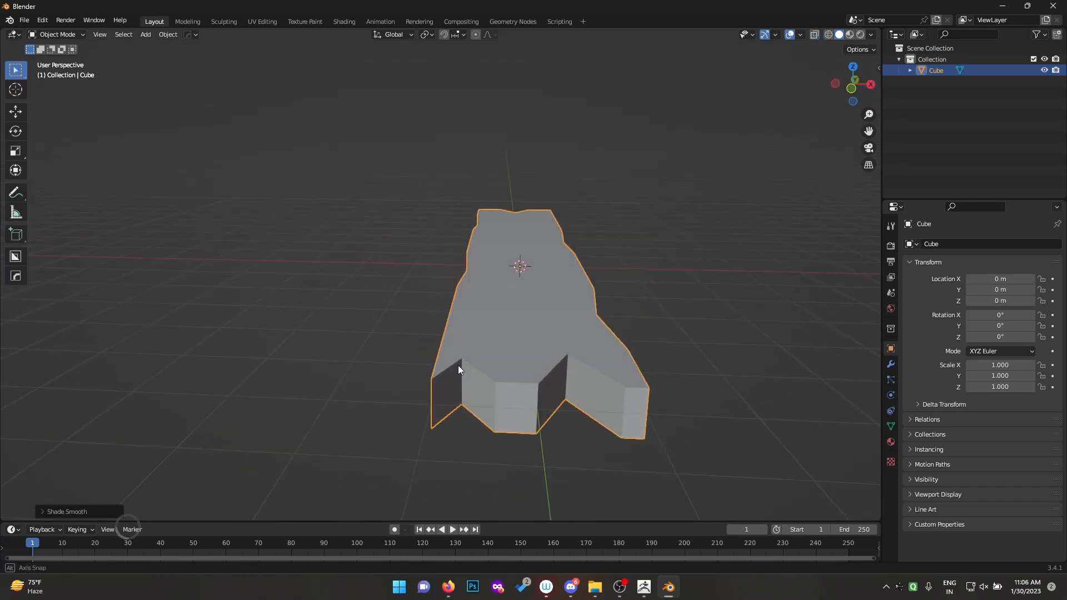
{"action": "scroll", "coordinate": [458, 367], "scroll_direction": "up", "scroll_amount": 1}
{"action": "middle_click_drag", "start_coordinate": [535, 390], "coordinate": [508, 389]}
{"action": "key", "text": "Tab"}
{"action": "middle_click_drag", "start_coordinate": [442, 367], "coordinate": [469, 309]}
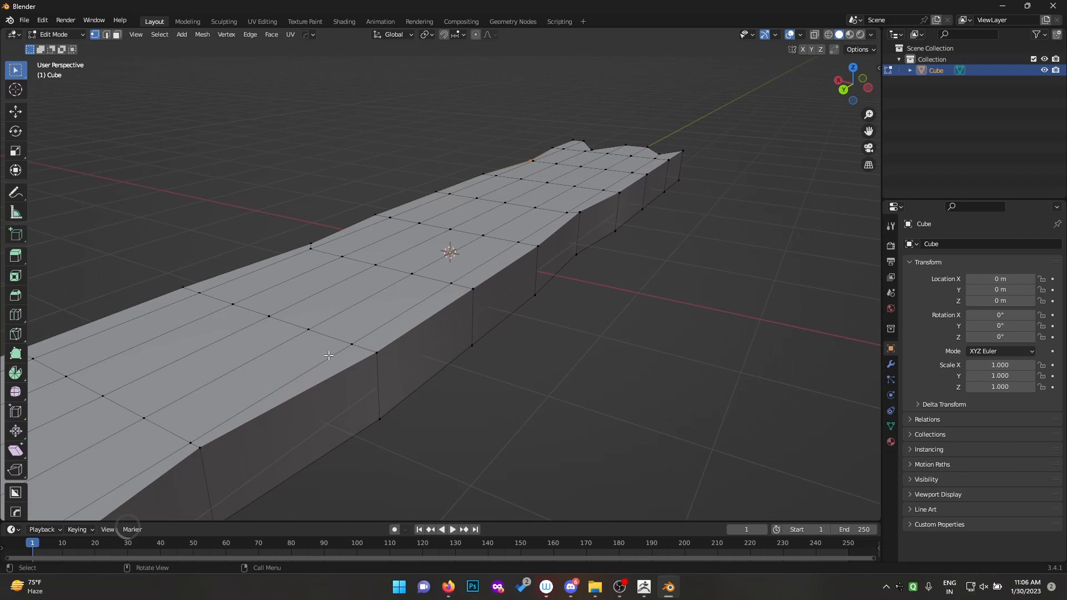
{"action": "scroll", "coordinate": [483, 286], "scroll_direction": "up", "scroll_amount": 2}
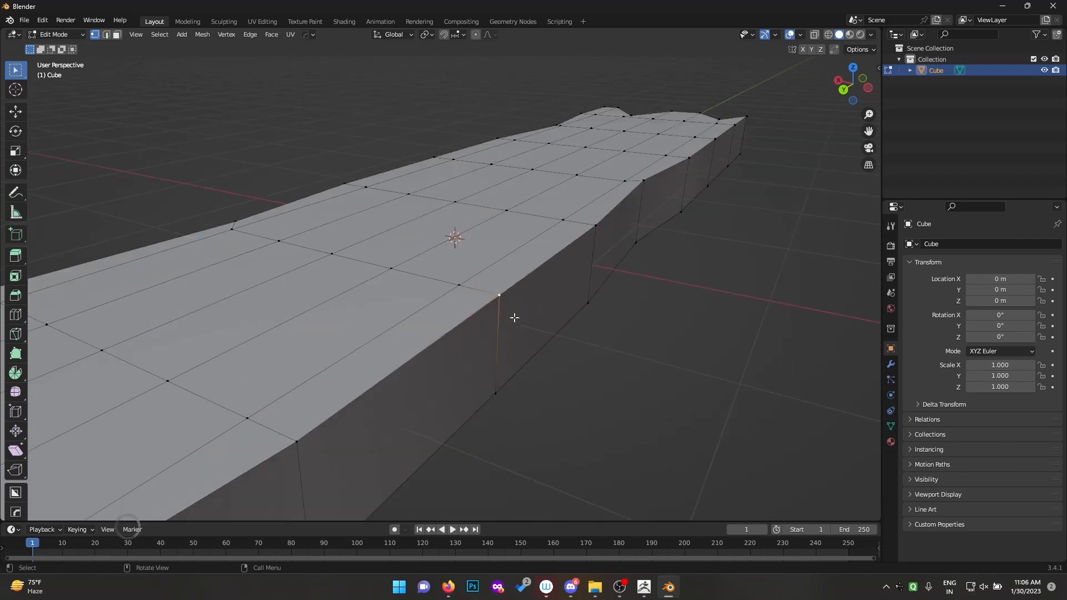
{"action": "middle_click_drag", "start_coordinate": [515, 318], "coordinate": [500, 326]}
{"action": "key", "text": "ctrl"}
{"action": "key", "text": "ctrl+shift+b"}
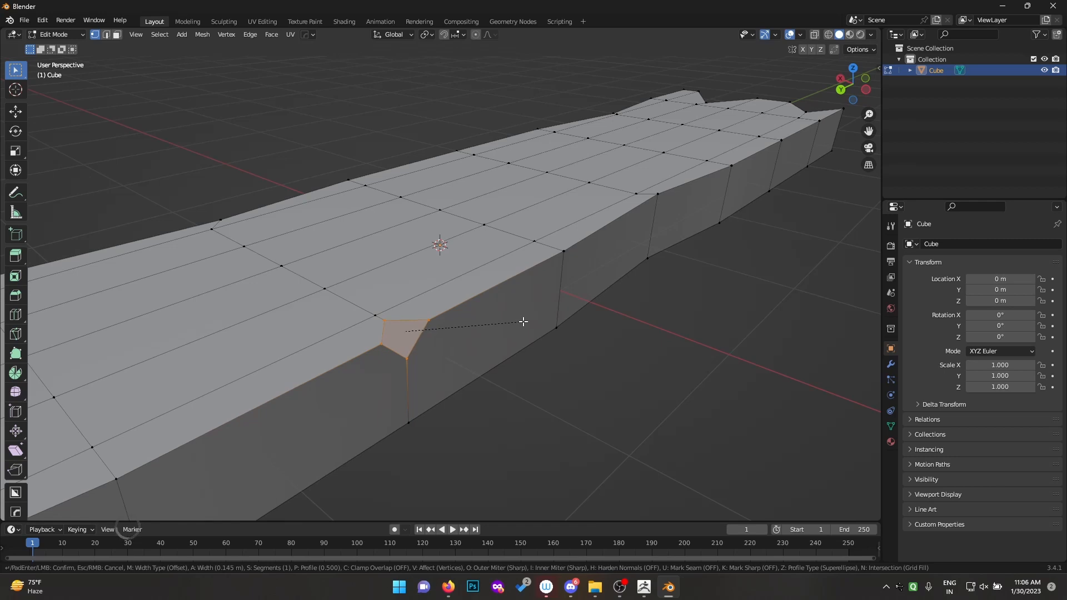
{"action": "left_click", "coordinate": [523, 322]}
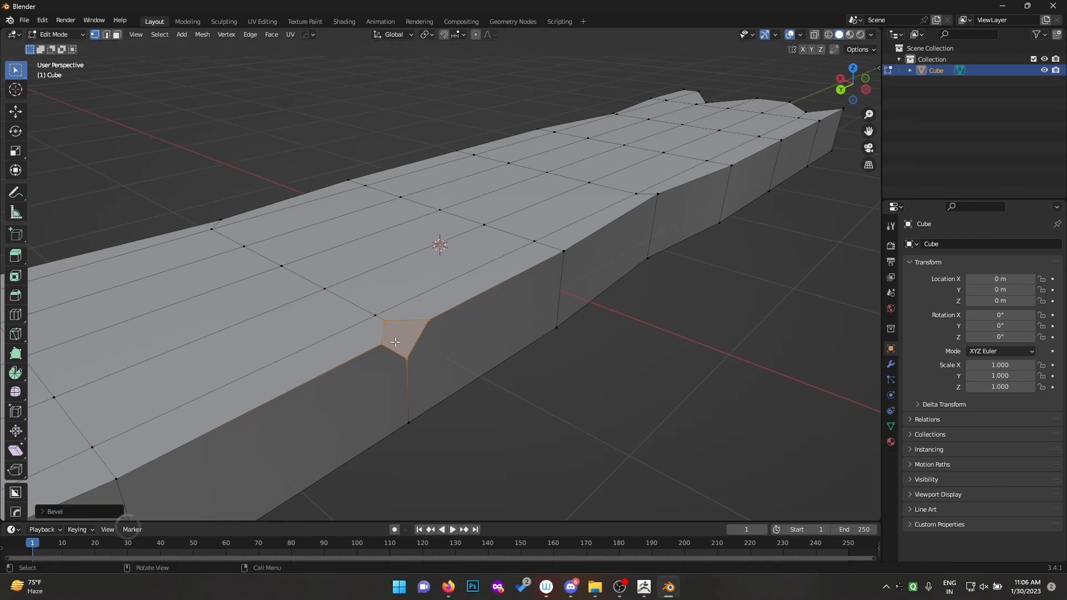
- Knife-cut the new bevel face from its lowest vertex to its inner top vertex to form an angular chip
{"action": "key", "text": "k"}
{"action": "left_click", "coordinate": [406, 359]}
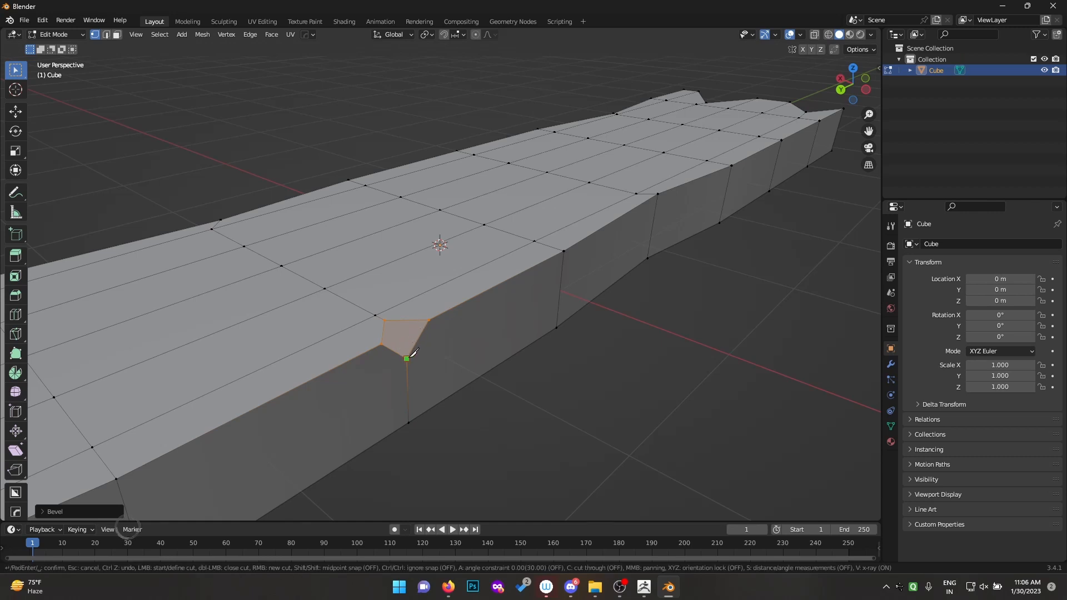
{"action": "left_click", "coordinate": [384, 320]}
{"action": "key", "text": "Return"}
{"action": "scroll", "coordinate": [398, 356], "scroll_direction": "up", "scroll_amount": 3}
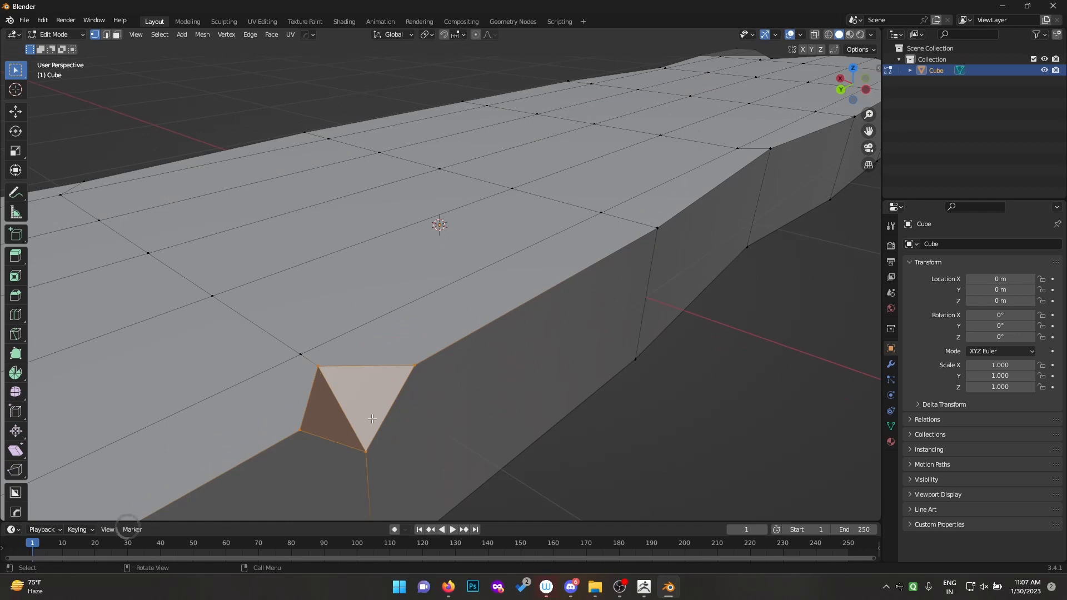
{"action": "key", "text": "alt+a"}
{"action": "key", "text": "Tab"}
{"action": "scroll", "coordinate": [422, 371], "scroll_direction": "down", "scroll_amount": 5}
{"action": "middle_click_drag", "start_coordinate": [418, 373], "coordinate": [386, 312]}
{"action": "key", "text": "Tab"}
{"action": "key", "text": "Tab"}
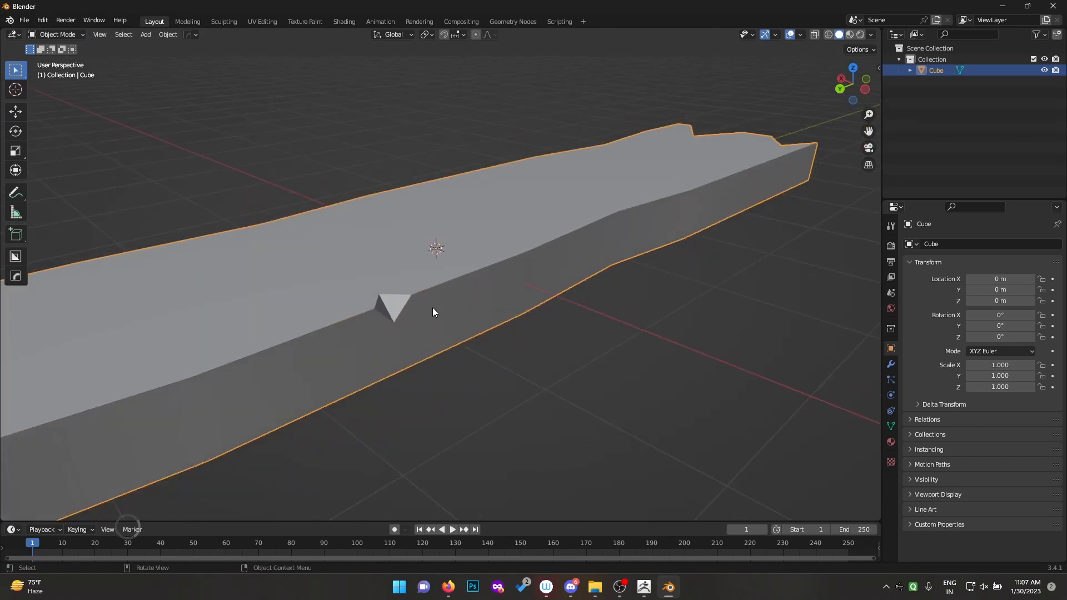
- Move the lowest vertex of the -X side chip down toward the plank's bottom edge to lengthen it
{"action": "key", "text": "Tab"}
{"action": "left_click", "coordinate": [391, 321]}
{"action": "key", "text": "shift+v"}
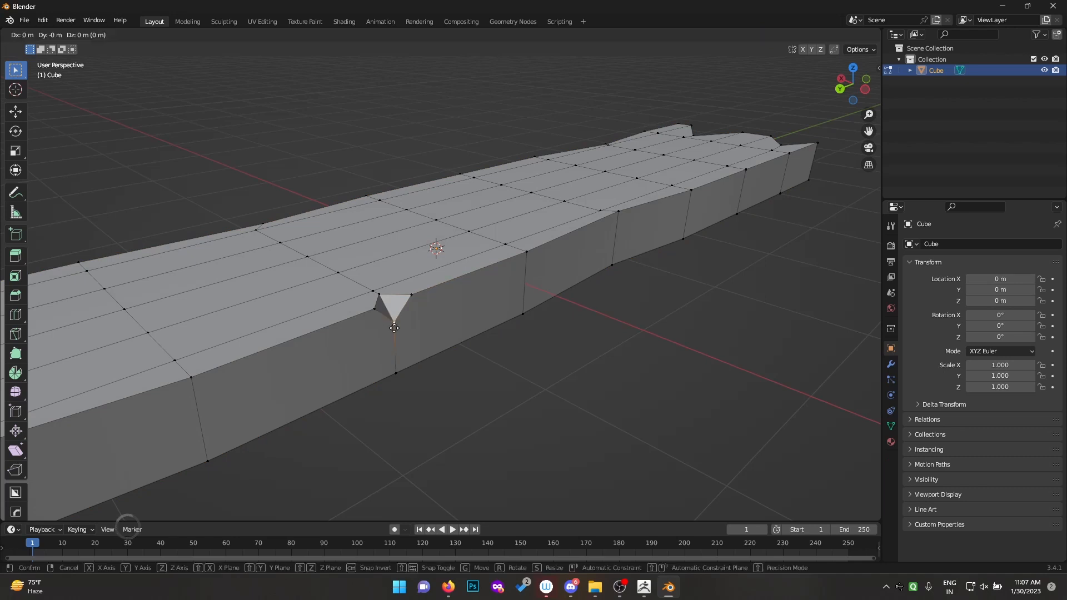
{"action": "left_click", "coordinate": [392, 362]}
{"action": "key", "text": "Tab"}
{"action": "middle_click_drag", "start_coordinate": [418, 348], "coordinate": [333, 234]}
{"action": "key", "text": "Tab"}
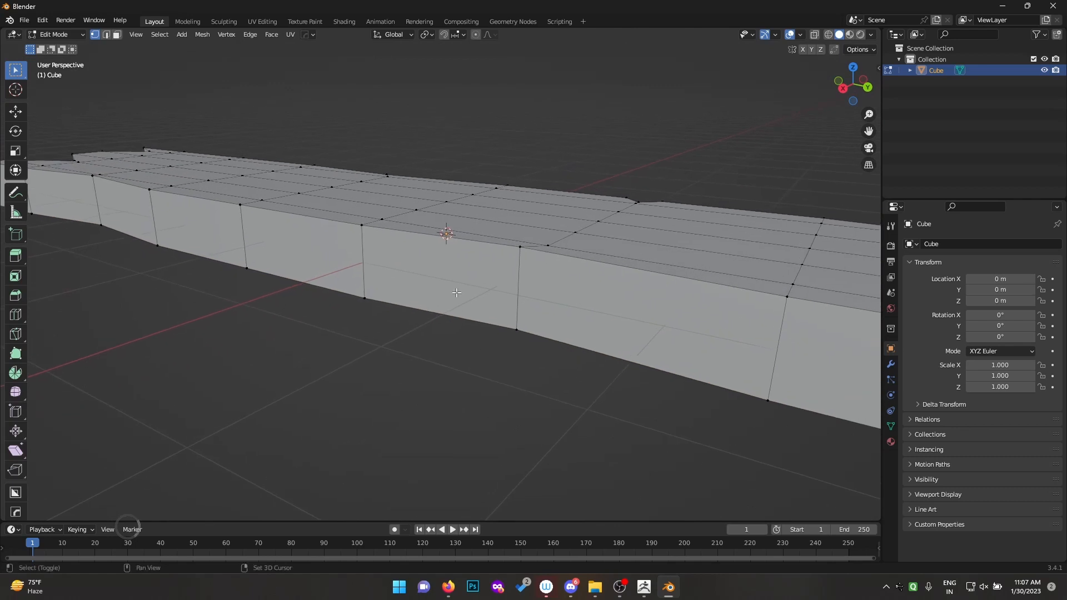
- Vertex-bevel the top-edge vertex on the +X side, one loop toward -Y from the centre, by about 0.08 m
{"action": "left_click", "coordinate": [234, 210]}
{"action": "middle_click_drag", "start_coordinate": [234, 209], "coordinate": [381, 303], "text": "shift"}
{"action": "scroll", "coordinate": [362, 278], "scroll_direction": "up", "scroll_amount": 3}
{"action": "key", "text": "ctrl+shift+b"}
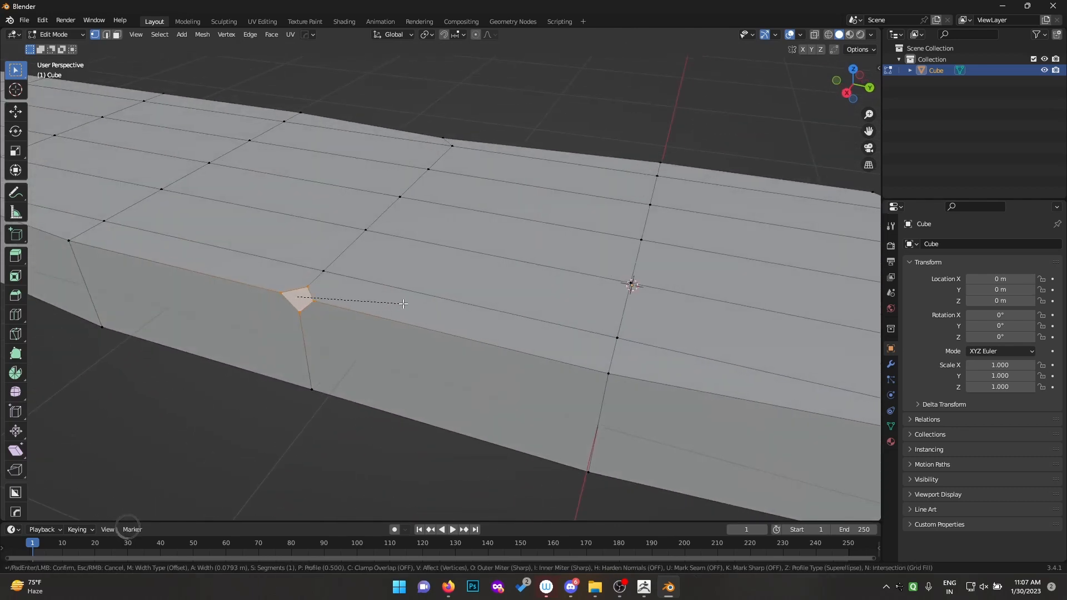
{"action": "left_click", "coordinate": [408, 305]}
- Knife-cut the +X side bevel face from lowest to inner top vertex, and slide its lowest vertex down the side edge
{"action": "key", "text": "k"}
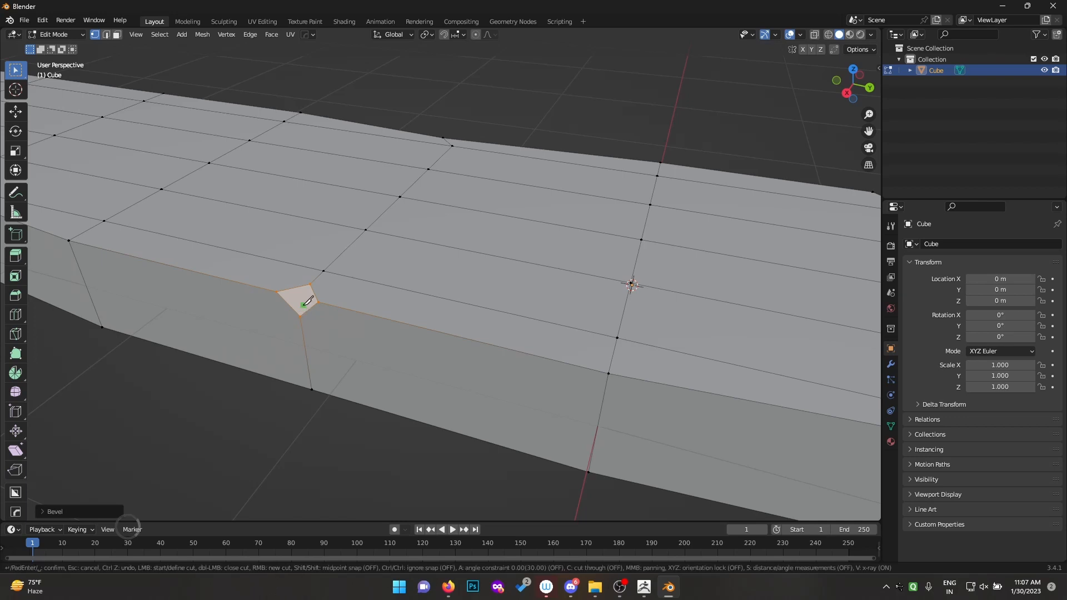
{"action": "left_click", "coordinate": [301, 316]}
{"action": "left_click", "coordinate": [311, 282]}
{"action": "key", "text": "Return"}
{"action": "left_click", "coordinate": [302, 317]}
{"action": "key", "text": "shift+v"}
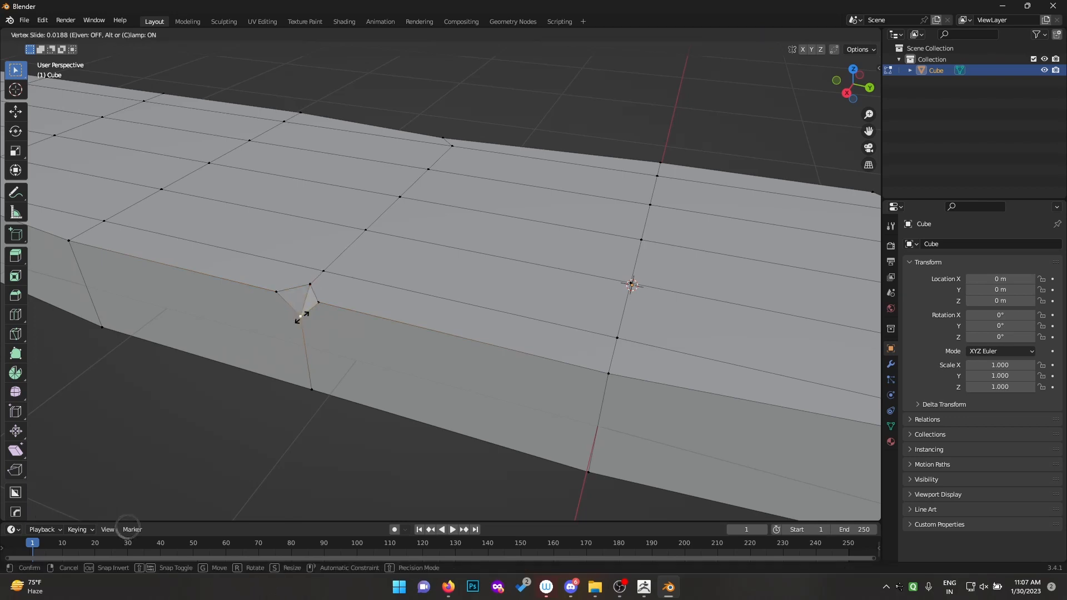
{"action": "left_click", "coordinate": [302, 347]}
- Try sliding the +X side chip's +Y rim vertex along the plank's top edge, and undo the slide
{"action": "left_click", "coordinate": [326, 303]}
{"action": "key", "text": "g"}
{"action": "key", "text": "g"}
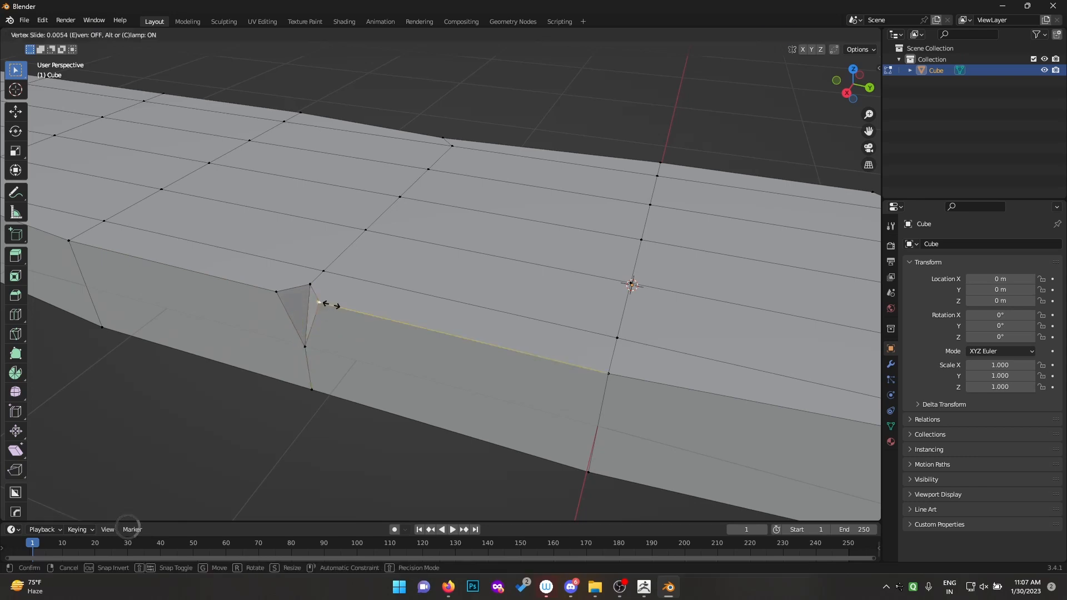
{"action": "left_click", "coordinate": [338, 311]}
{"action": "key", "text": "g"}
{"action": "key", "text": "g"}
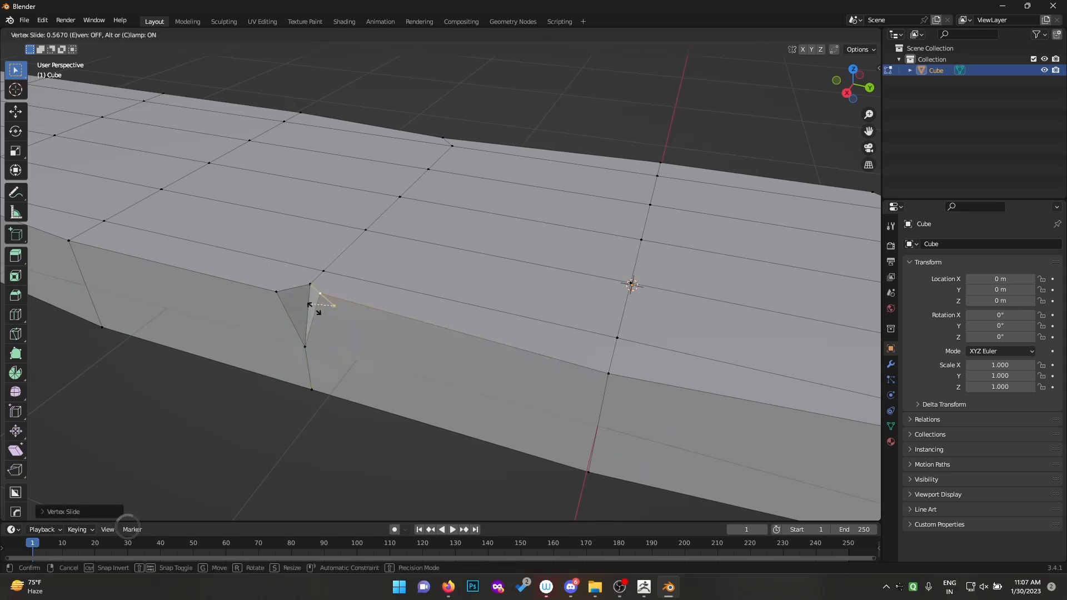
{"action": "right_click", "coordinate": [339, 317]}
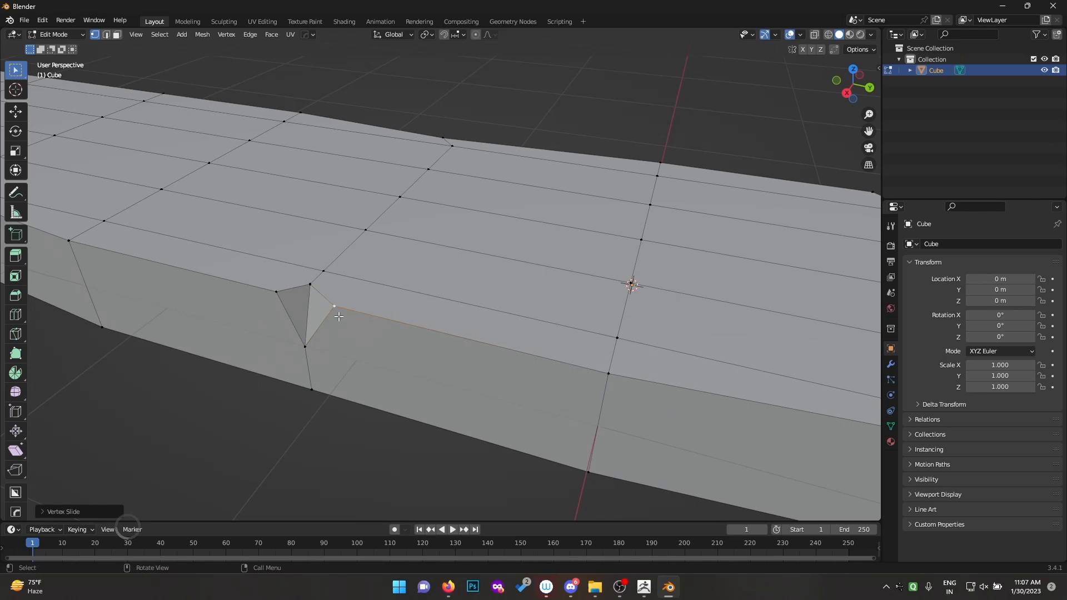
{"action": "key", "text": "ctrl+z"}
{"action": "key", "text": "ctrl+z"}
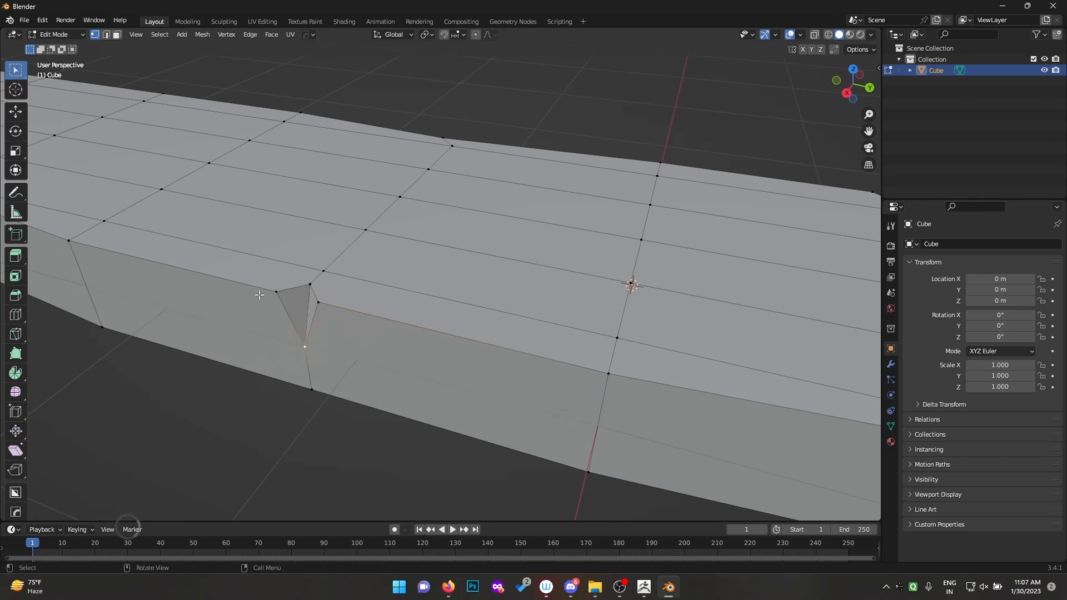
- Move the rim vertices of the +X side chip along Y to narrow its opening
{"action": "key", "text": "g"}
{"action": "key", "text": "y"}
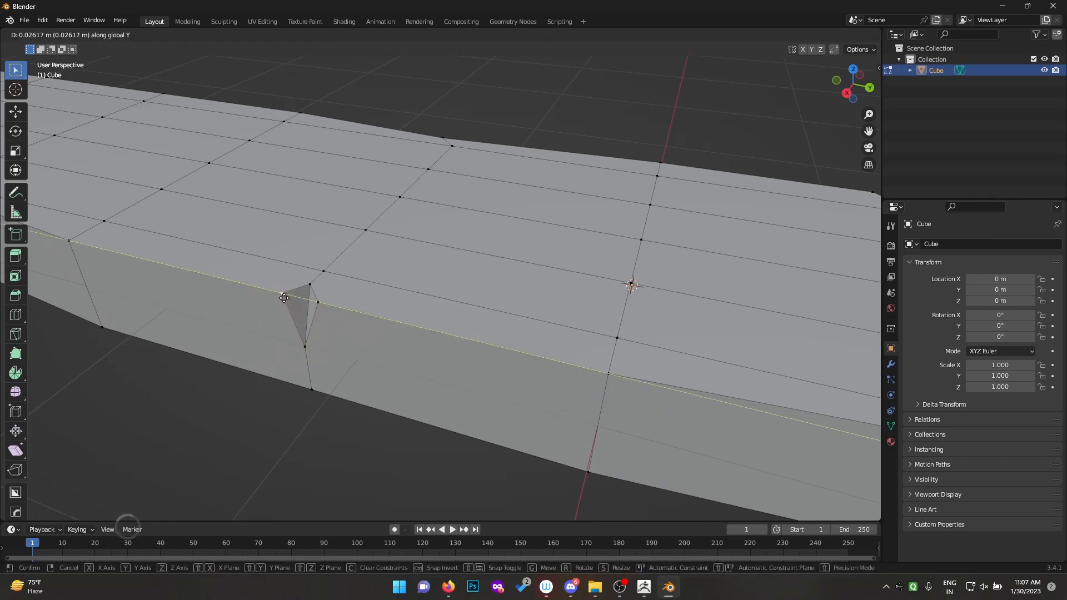
{"action": "left_click", "coordinate": [289, 295]}
{"action": "key", "text": "g"}
{"action": "key", "text": "y"}
{"action": "left_click", "coordinate": [315, 308]}
- Move the +X side chip's lowest vertex further down along Z, close to the plank's bottom edge
{"action": "key", "text": "Tab"}
{"action": "scroll", "coordinate": [321, 315], "scroll_direction": "down", "scroll_amount": 1}
{"action": "middle_click_drag", "start_coordinate": [322, 316], "coordinate": [396, 382]}
{"action": "key", "text": "Tab"}
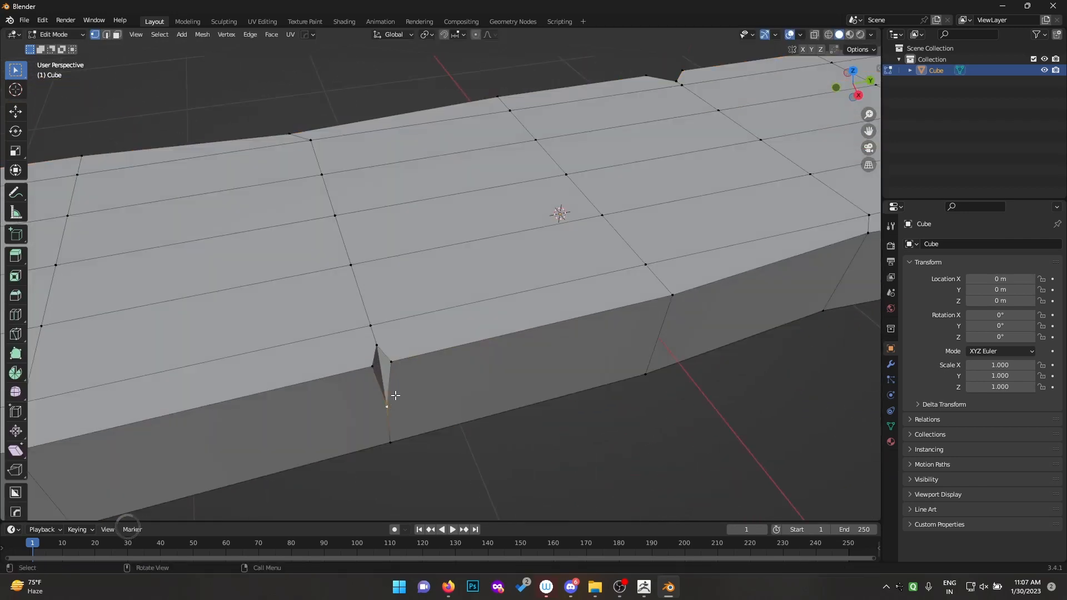
{"action": "key", "text": "g"}
{"action": "key", "text": "z"}
{"action": "left_click", "coordinate": [391, 415]}
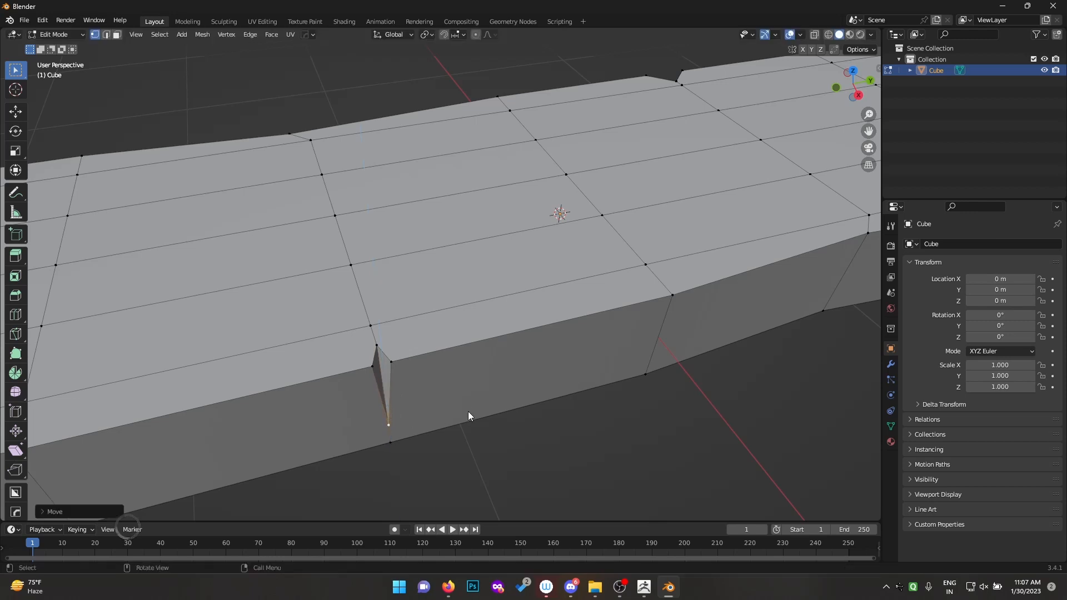
{"action": "key", "text": "Tab"}
{"action": "scroll", "coordinate": [468, 411], "scroll_direction": "down", "scroll_amount": 4}
{"action": "middle_click_drag", "start_coordinate": [468, 412], "coordinate": [333, 315]}
{"action": "scroll", "coordinate": [386, 444], "scroll_direction": "up", "scroll_amount": 4}
{"action": "scroll", "coordinate": [388, 445], "scroll_direction": "down", "scroll_amount": 5}
- Vertex-bevel the +X side top-edge vertex nearest the +Y end, and move its lowest vertex down about 0.26 m along Z
{"action": "key", "text": "Tab"}
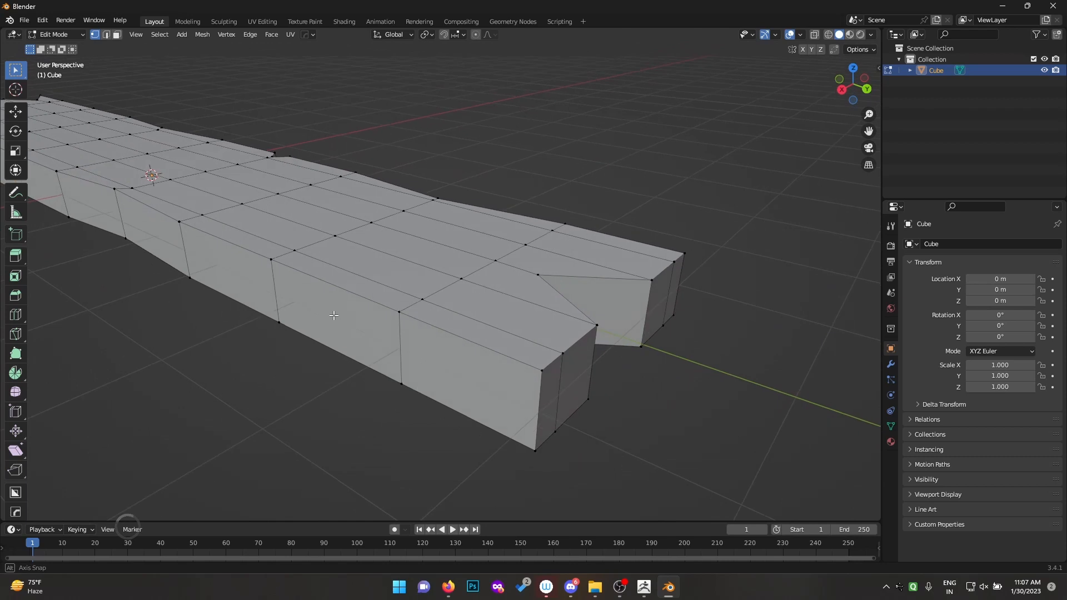
{"action": "left_click", "coordinate": [405, 317]}
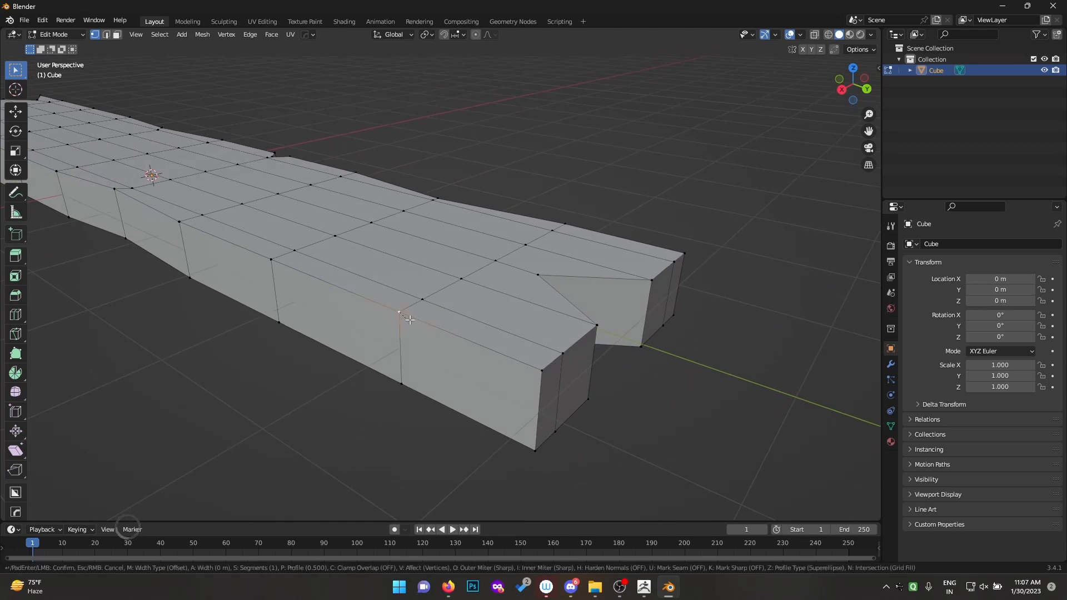
{"action": "key", "text": "ctrl+shift+b"}
{"action": "left_click", "coordinate": [406, 333]}
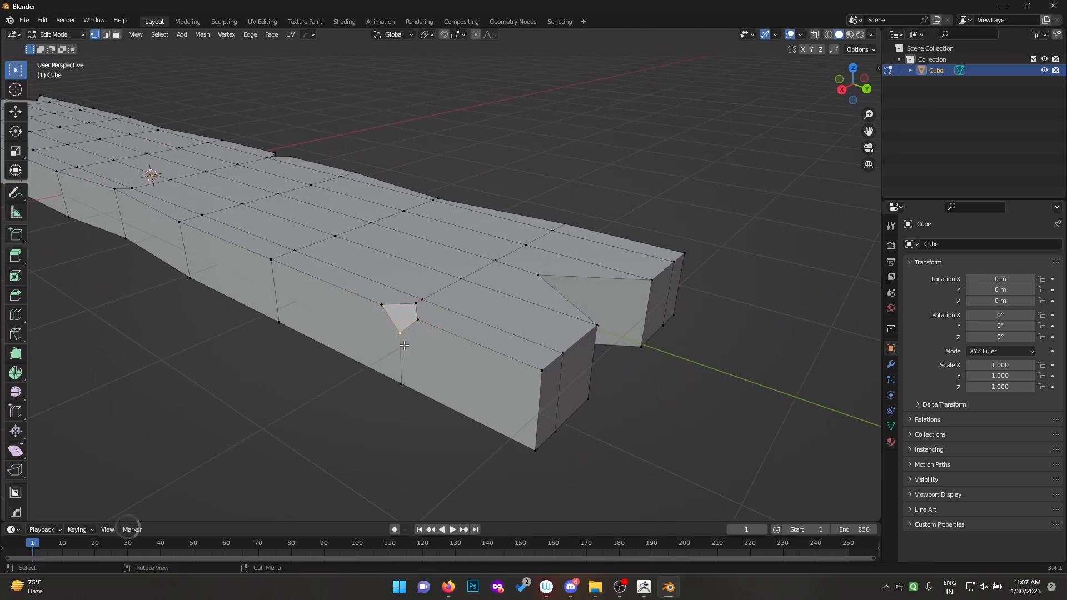
{"action": "key", "text": "g"}
{"action": "key", "text": "z"}
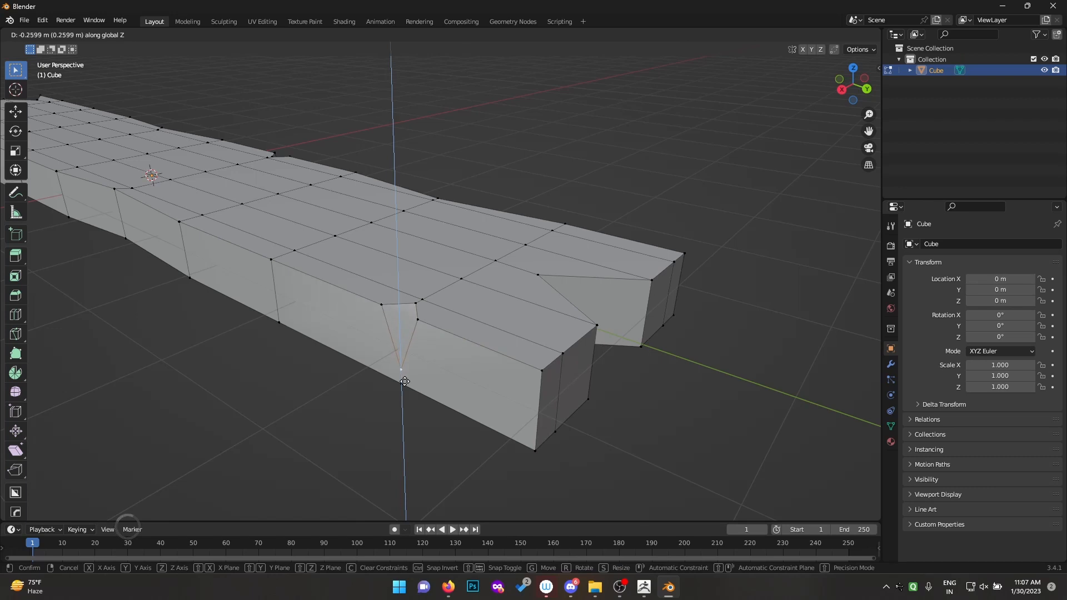
{"action": "left_click", "coordinate": [404, 382]}
- Knife-cut the bevel face near the +Y end from its lowest vertex to its inner top vertex
{"action": "key", "text": "k"}
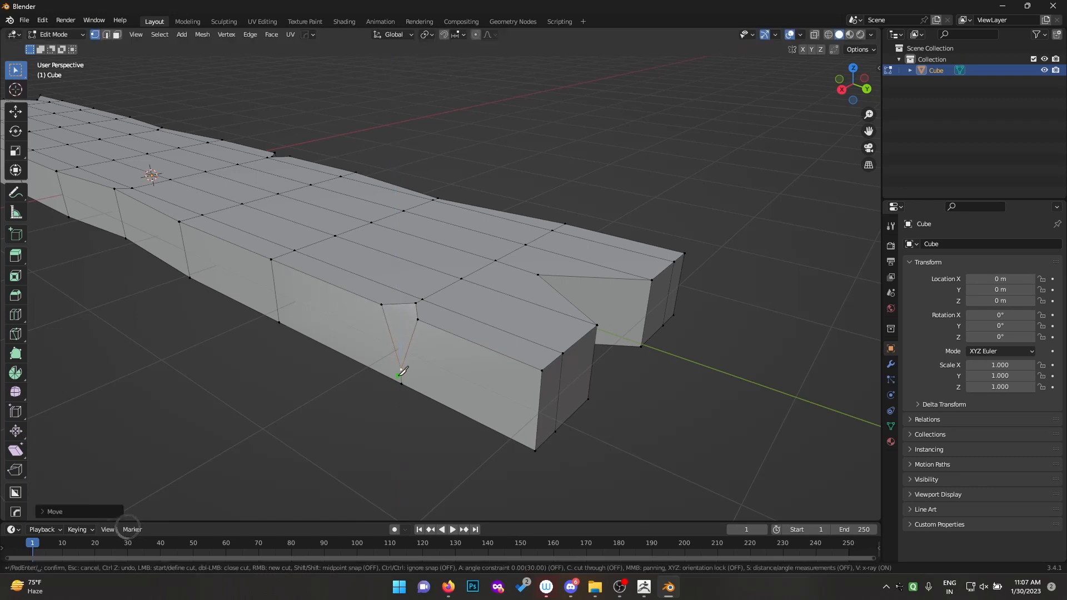
{"action": "left_click", "coordinate": [401, 369]}
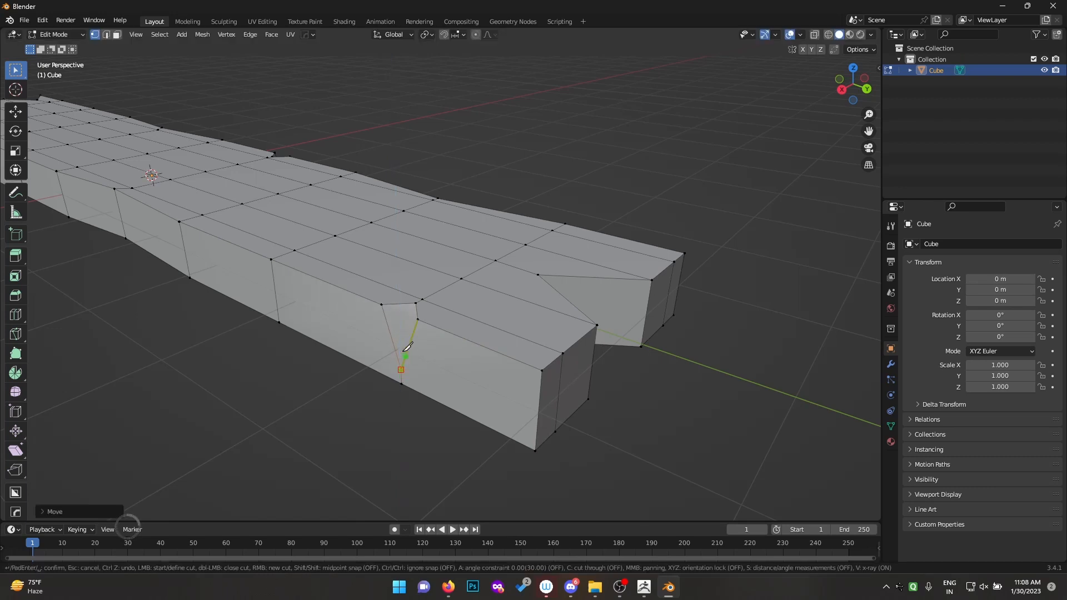
{"action": "left_click", "coordinate": [416, 303]}
{"action": "key", "text": "Return"}
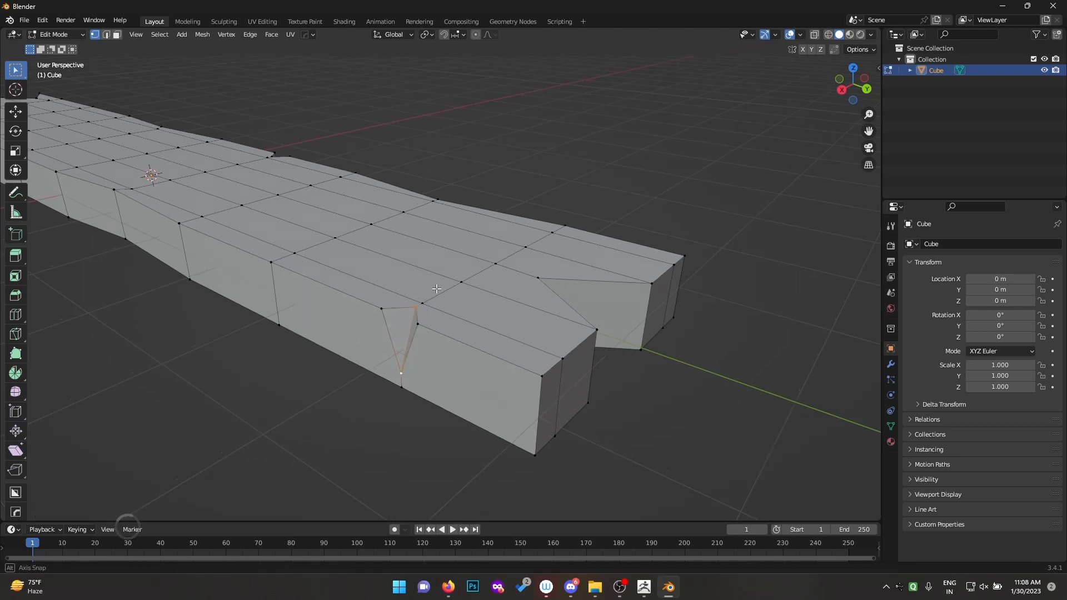
{"action": "middle_click_drag", "start_coordinate": [437, 287], "coordinate": [463, 300]}
{"action": "left_click", "coordinate": [555, 392]}
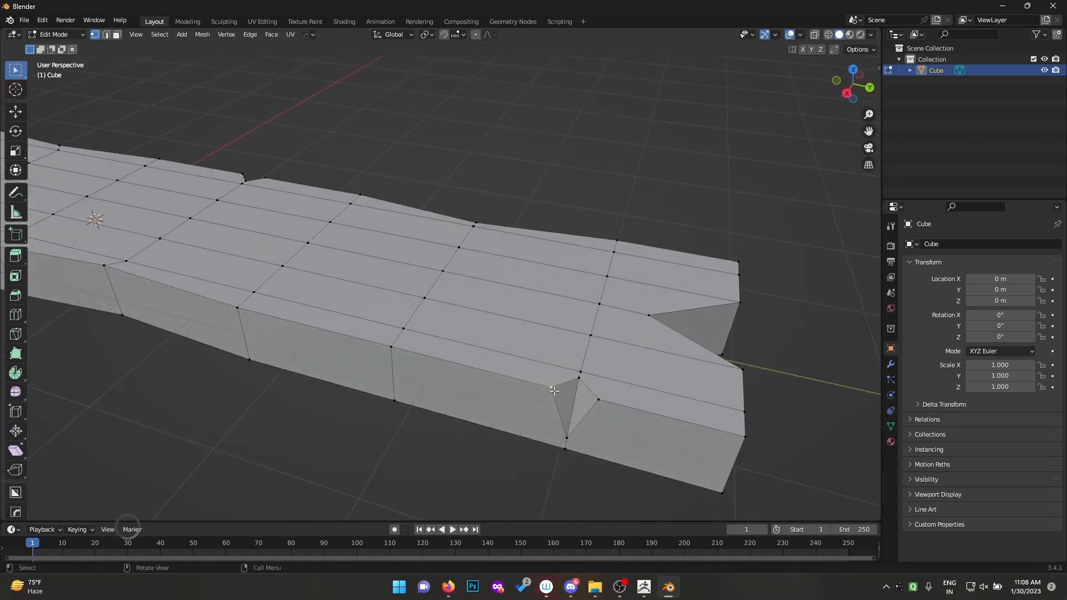
- Move the +Y-side rim vertex of the chip nearest the +Y end about 0.1 m toward -Y to narrow its opening
{"action": "key", "text": "g"}
{"action": "key", "text": "g"}
{"action": "left_click", "coordinate": [611, 403]}
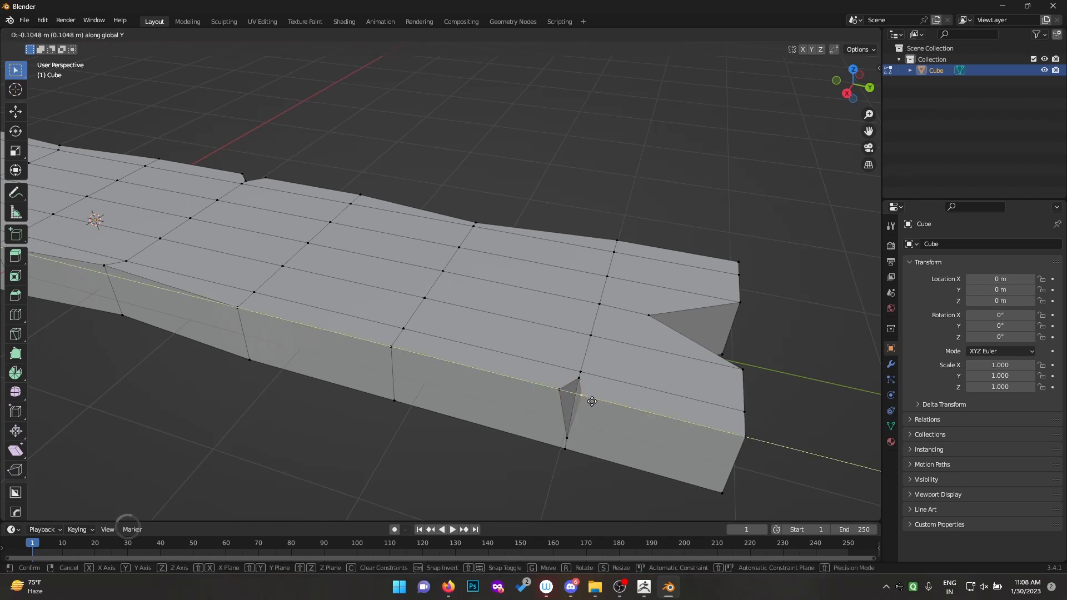
- Vertex-bevel a bottom-edge vertex on the +X side, between the middle and +Y end, and move its highest vertex up along Z near the top edge
{"action": "key", "text": "Tab"}
{"action": "middle_click_drag", "start_coordinate": [661, 334], "coordinate": [529, 244]}
{"action": "key", "text": "Tab"}
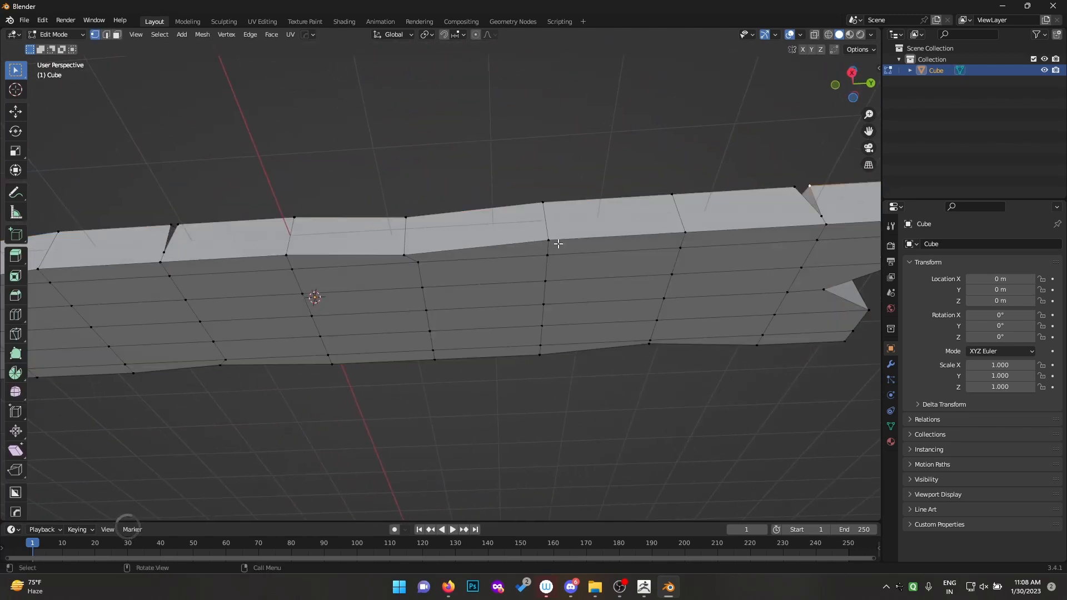
{"action": "left_click", "coordinate": [543, 238]}
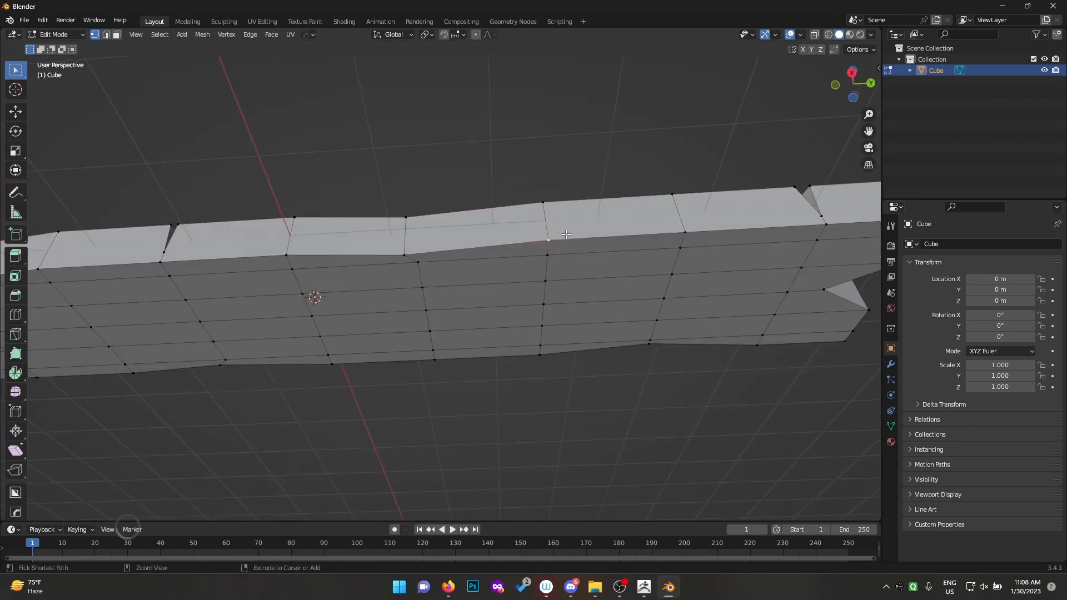
{"action": "key", "text": "ctrl+shift+b"}
{"action": "left_click", "coordinate": [583, 233]}
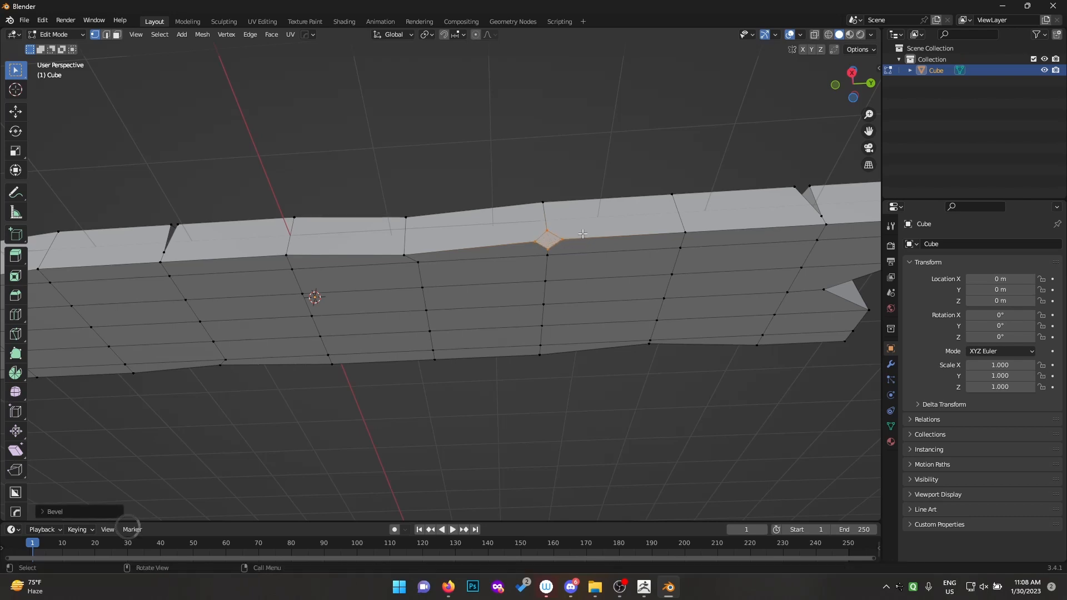
{"action": "key", "text": "g"}
{"action": "key", "text": "y"}
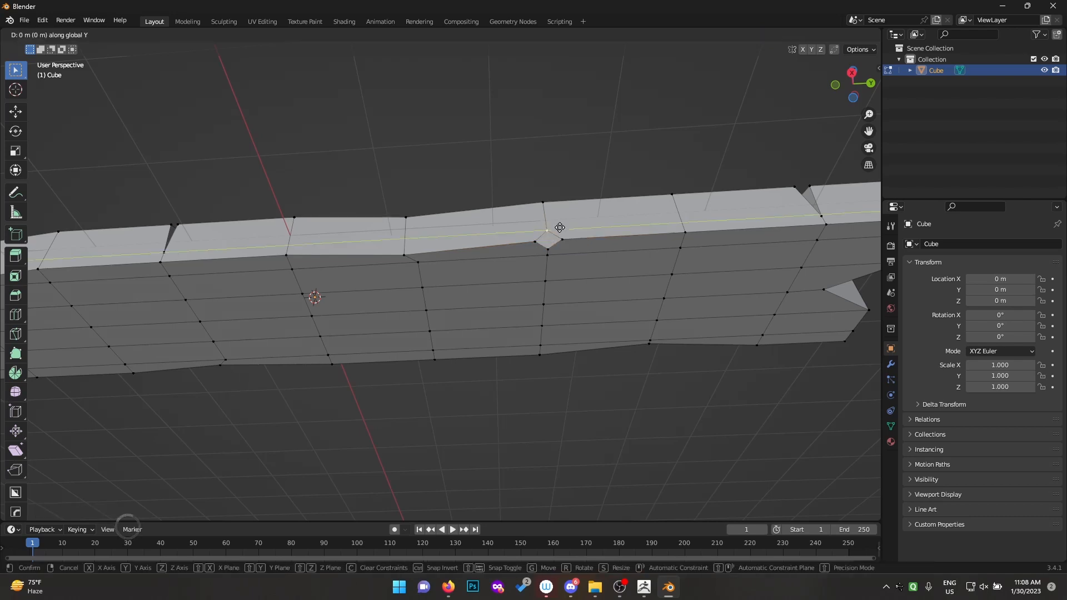
{"action": "key", "text": "z"}
{"action": "left_click", "coordinate": [557, 209]}
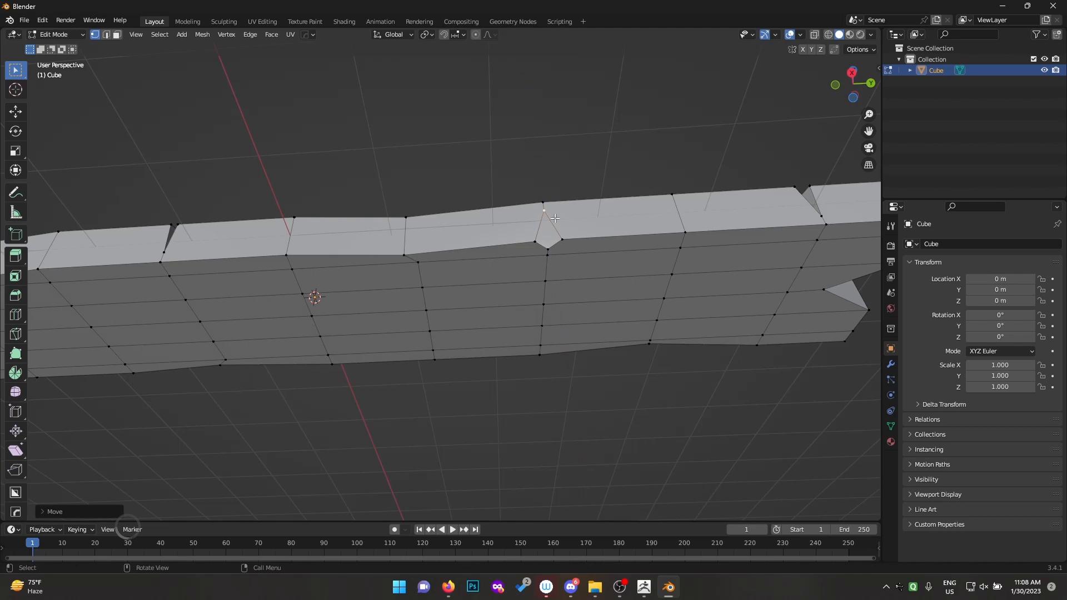
- Knife-cut the +X side's bottom-edge bevel face from its highest vertex to its inner vertex on the underside
{"action": "scroll", "coordinate": [492, 260], "scroll_direction": "up", "scroll_amount": 3}
{"action": "middle_click_drag", "start_coordinate": [493, 259], "coordinate": [402, 284], "text": "shift"}
{"action": "scroll", "coordinate": [528, 224], "scroll_direction": "down", "scroll_amount": 1}
{"action": "key", "text": "k"}
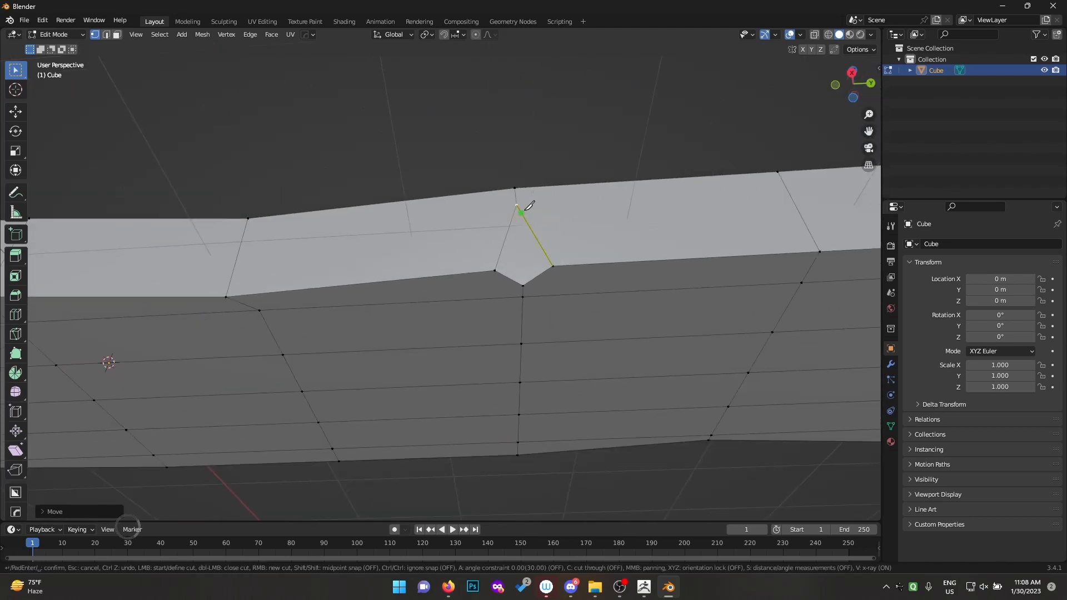
{"action": "left_click", "coordinate": [516, 205]}
{"action": "left_click", "coordinate": [523, 286]}
{"action": "key", "text": "Return"}
- Move the +Y-side rim vertex of the +X bottom-edge chip along Y toward -Y to narrow its opening
{"action": "middle_click_drag", "start_coordinate": [486, 295], "coordinate": [472, 295]}
{"action": "scroll", "coordinate": [513, 273], "scroll_direction": "up", "scroll_amount": 1}
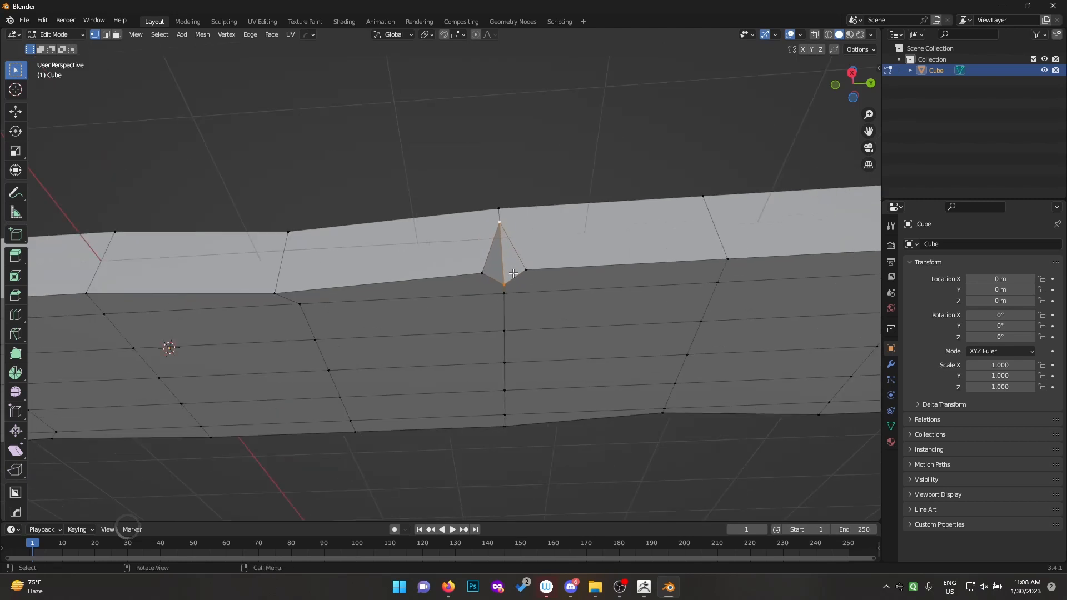
{"action": "key", "text": "g"}
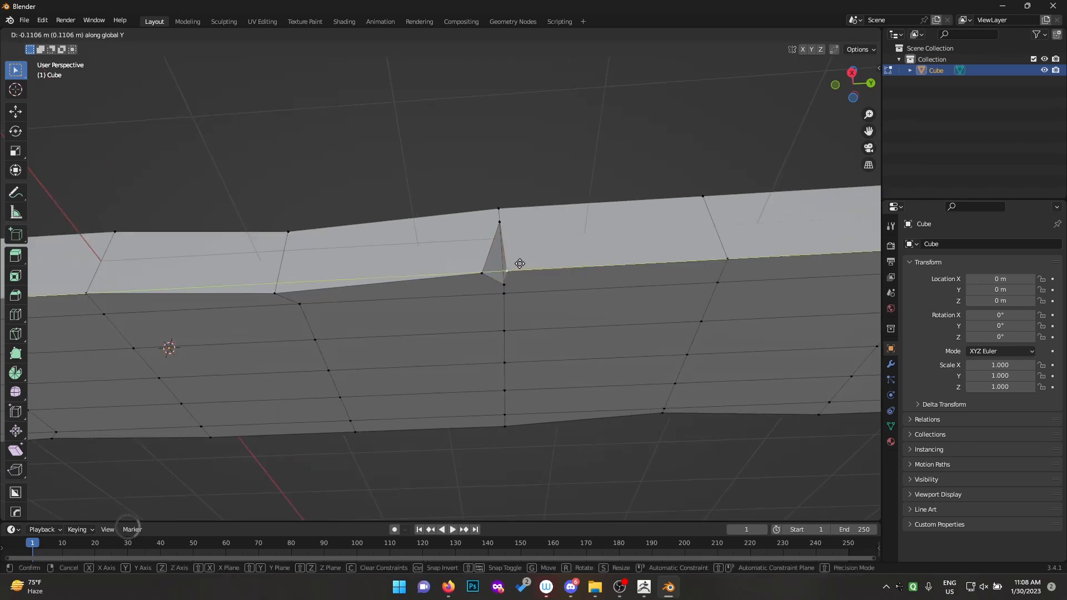
{"action": "left_click", "coordinate": [482, 261]}
{"action": "left_click", "coordinate": [482, 263]}
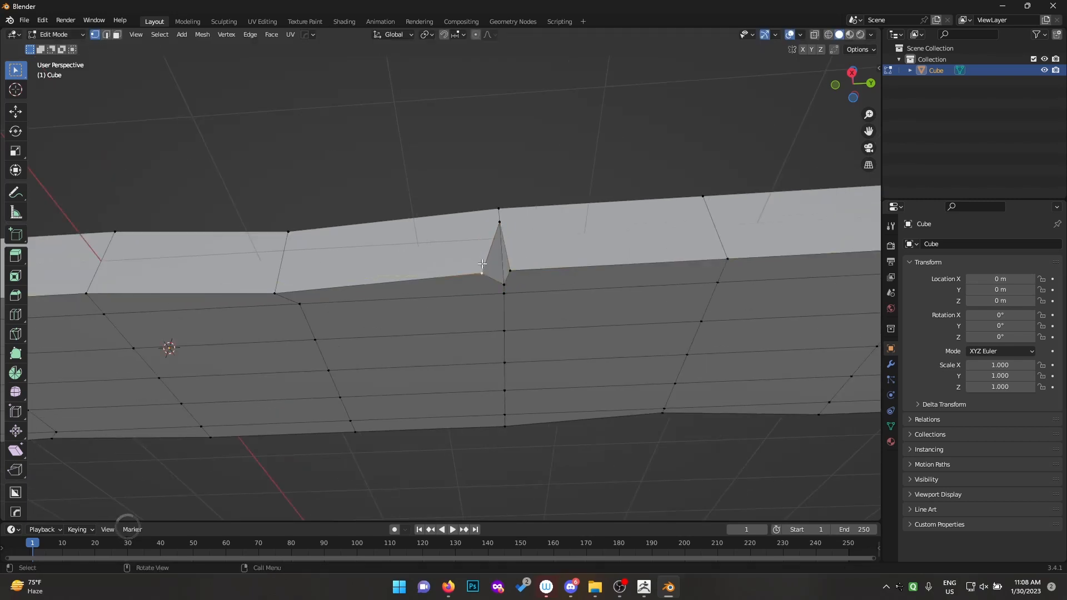
- Vertex-bevel a bottom-edge vertex on the plank's -X side, between the middle and the -Y end
{"action": "key", "text": "Tab"}
{"action": "middle_click_drag", "start_coordinate": [476, 282], "coordinate": [470, 228]}
{"action": "key", "text": "Tab"}
{"action": "key", "text": "ctrl+shift+b"}
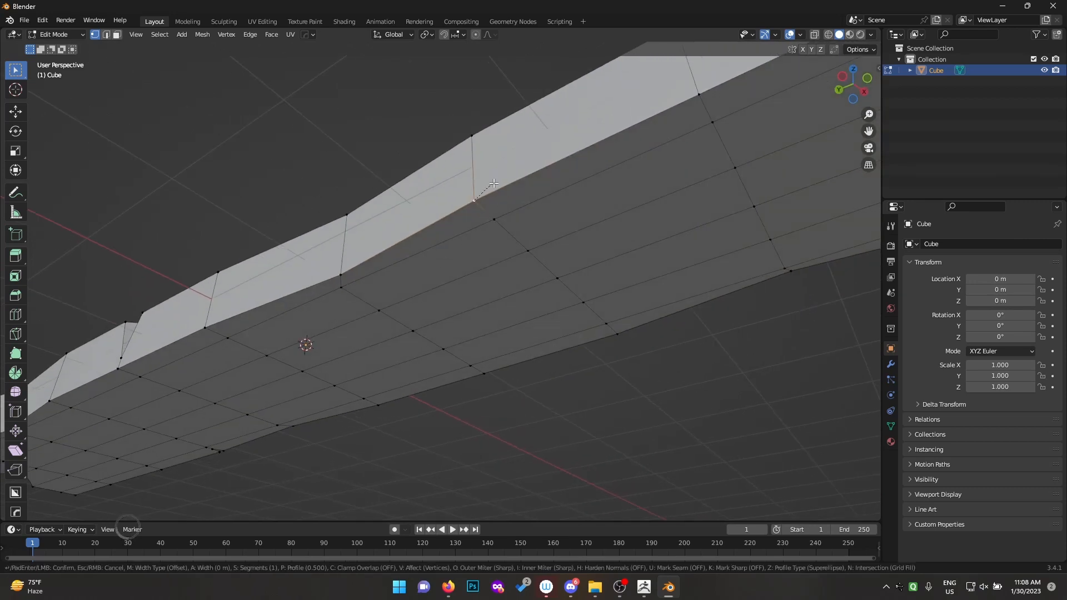
{"action": "left_click", "coordinate": [520, 166]}
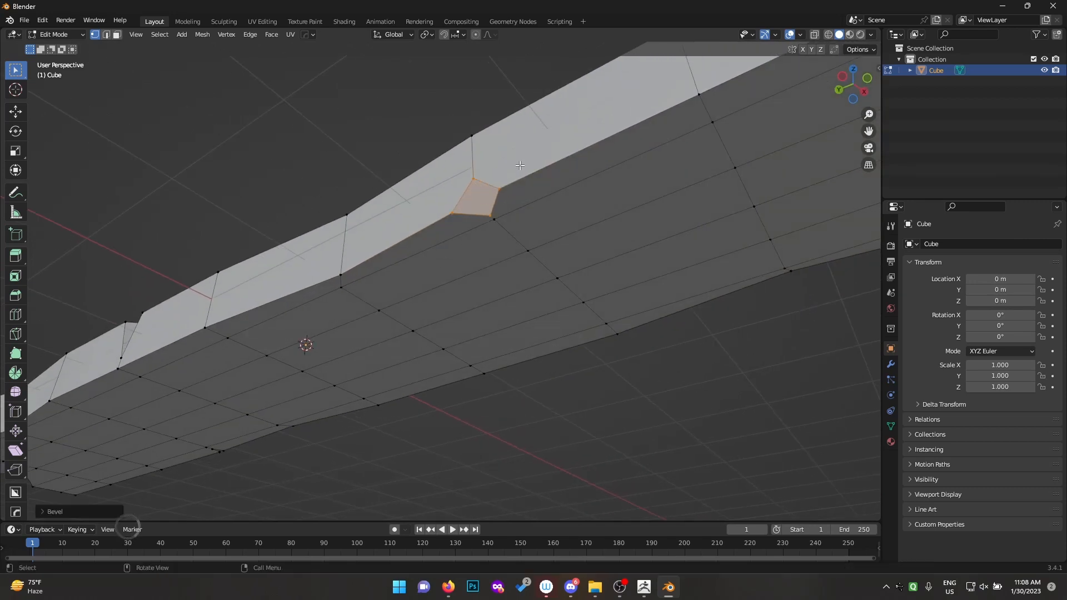
- Knife-cut the -X side's bottom-edge bevel face from its inner underside vertex to its highest vertex
{"action": "scroll", "coordinate": [488, 192], "scroll_direction": "up", "scroll_amount": 2}
{"action": "left_click", "coordinate": [522, 172]}
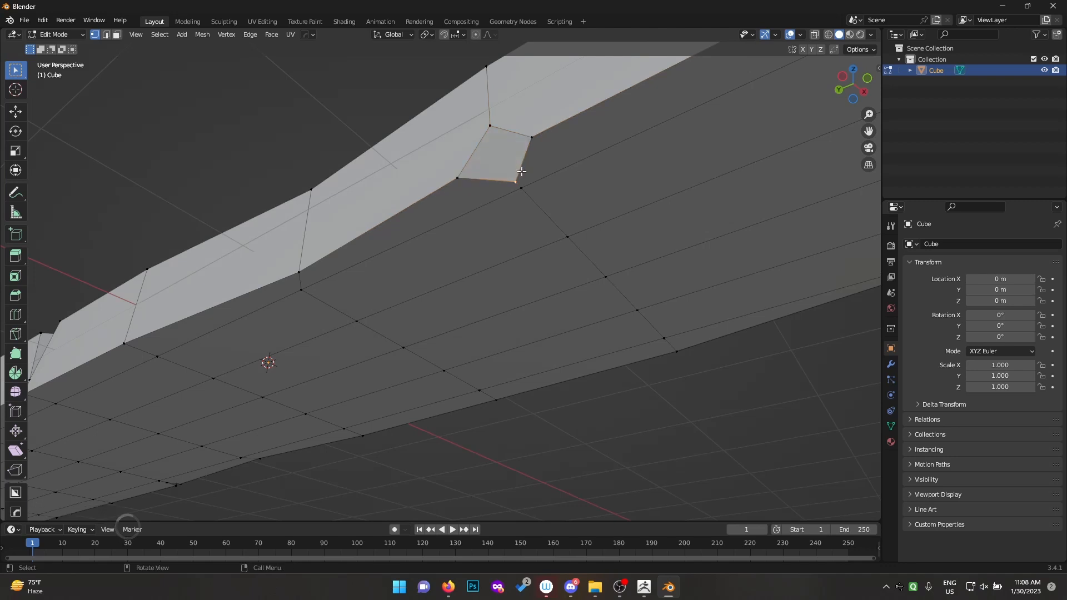
{"action": "key", "text": "k"}
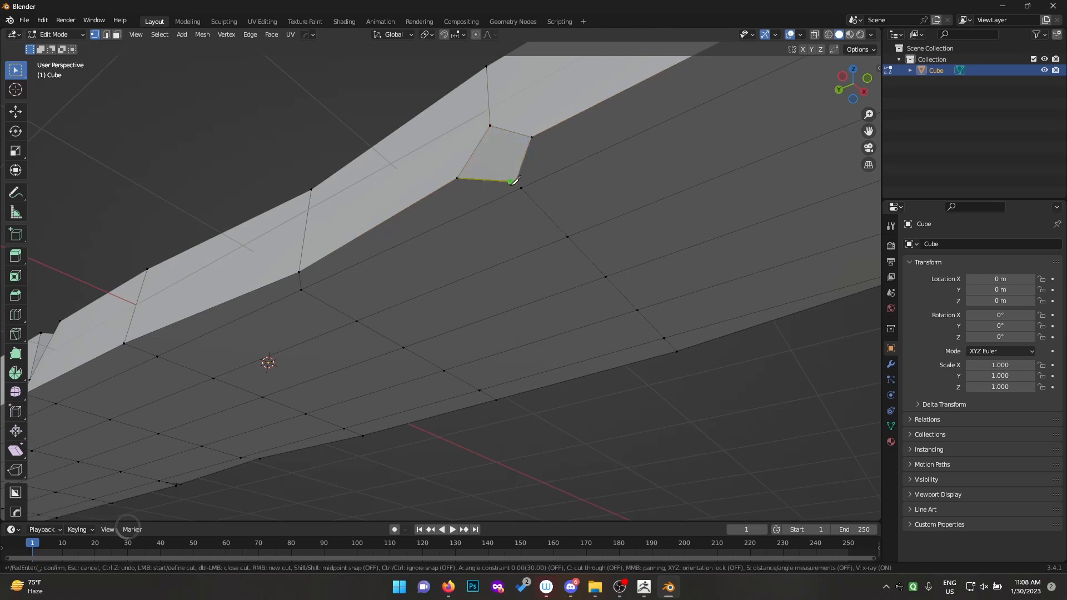
{"action": "key", "text": "Escape"}
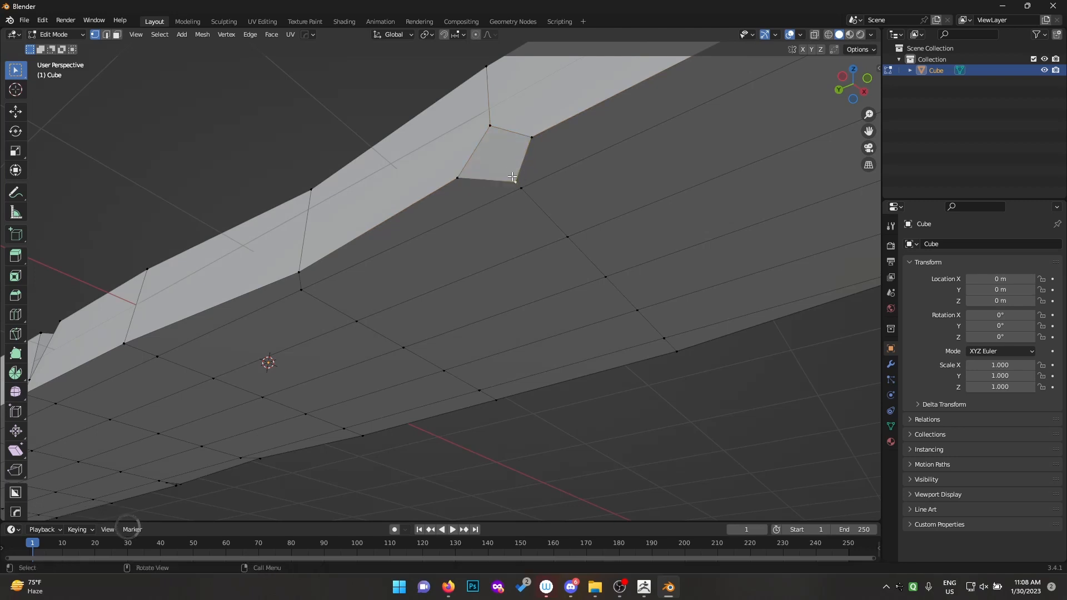
{"action": "key", "text": "k"}
{"action": "left_click", "coordinate": [516, 181]}
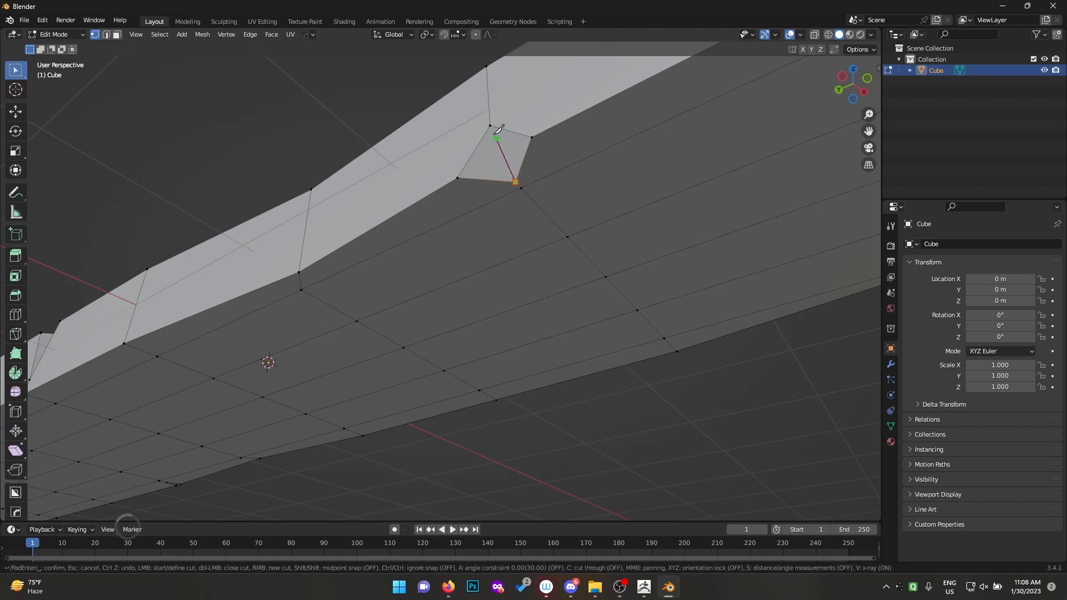
{"action": "key", "text": "Return"}
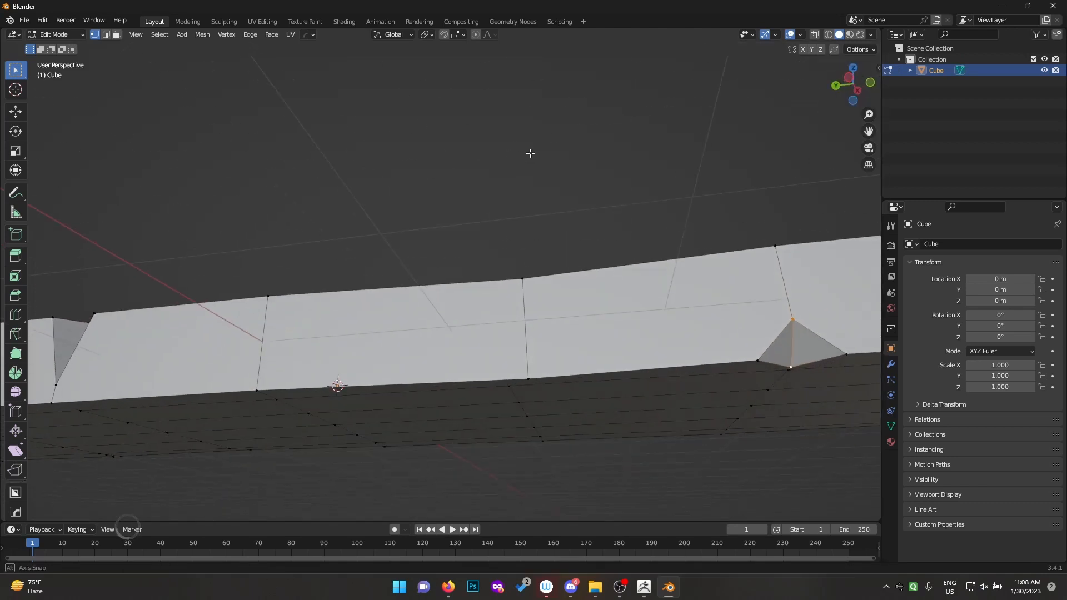
- Return to Object Mode and save the scene as WOOD.blend in the Downloads folder
{"action": "middle_click_drag", "start_coordinate": [736, 252], "coordinate": [228, 311]}
{"action": "key", "text": "Tab"}
{"action": "key", "text": "Tab"}
{"action": "middle_click_drag", "start_coordinate": [371, 340], "coordinate": [570, 329]}
{"action": "key", "text": "ctrl+s"}
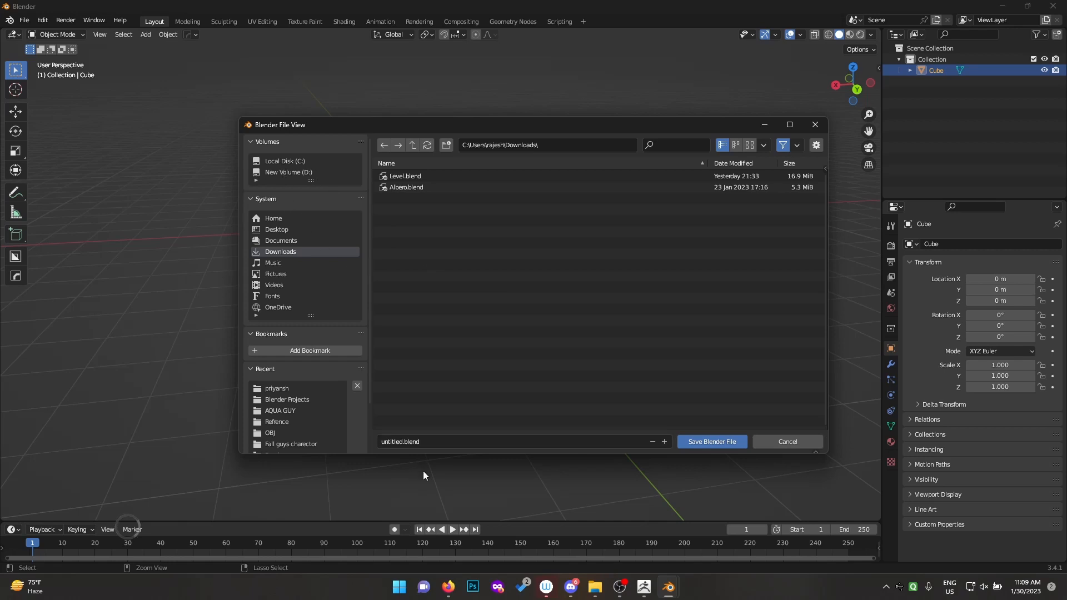
{"action": "left_click", "coordinate": [420, 442]}
{"action": "type", "text": "wo"}
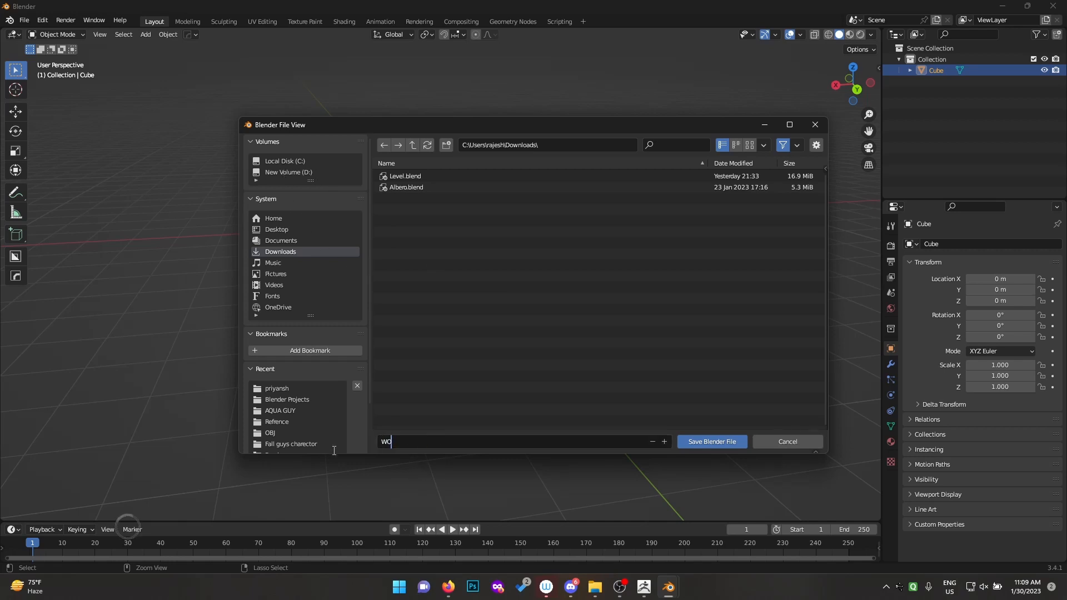
{"action": "type", "text": "OD"}
{"action": "key", "text": "Return"}
{"action": "left_click", "coordinate": [689, 442]}
- Switch to File Explorer and locate the saved WOOD file in the Downloads folder
{"action": "middle_click_drag", "start_coordinate": [433, 332], "coordinate": [398, 332]}
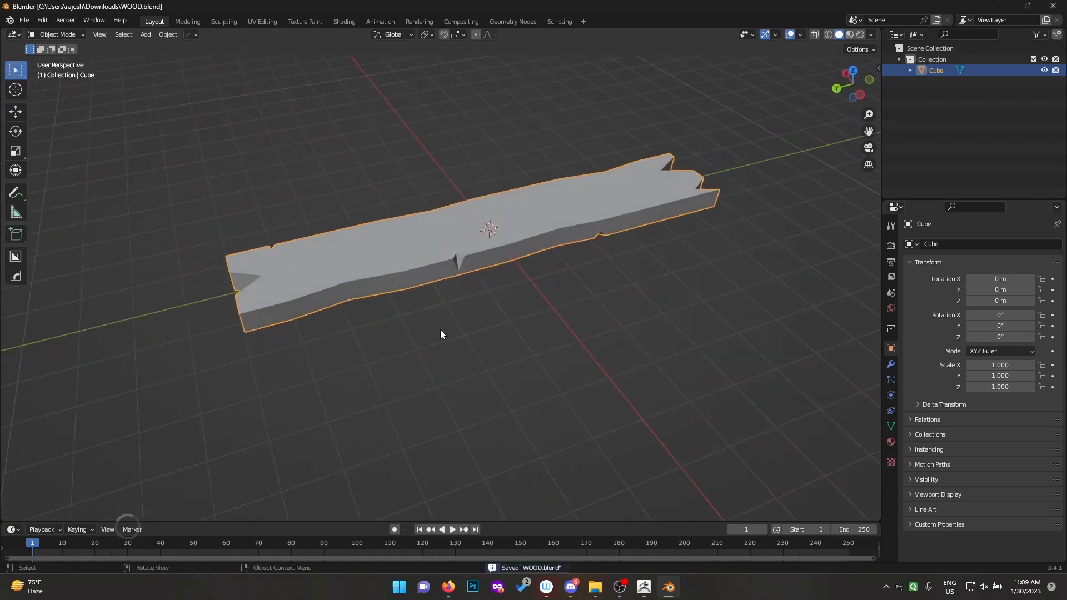
{"action": "mouse_move", "coordinate": [593, 588]}
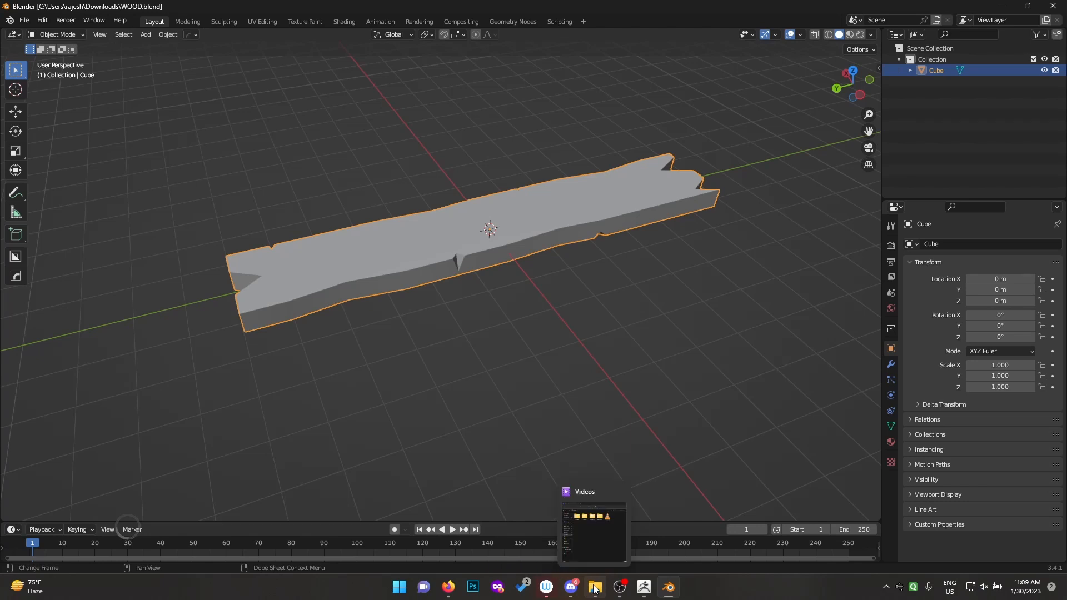
{"action": "left_click", "coordinate": [592, 550]}
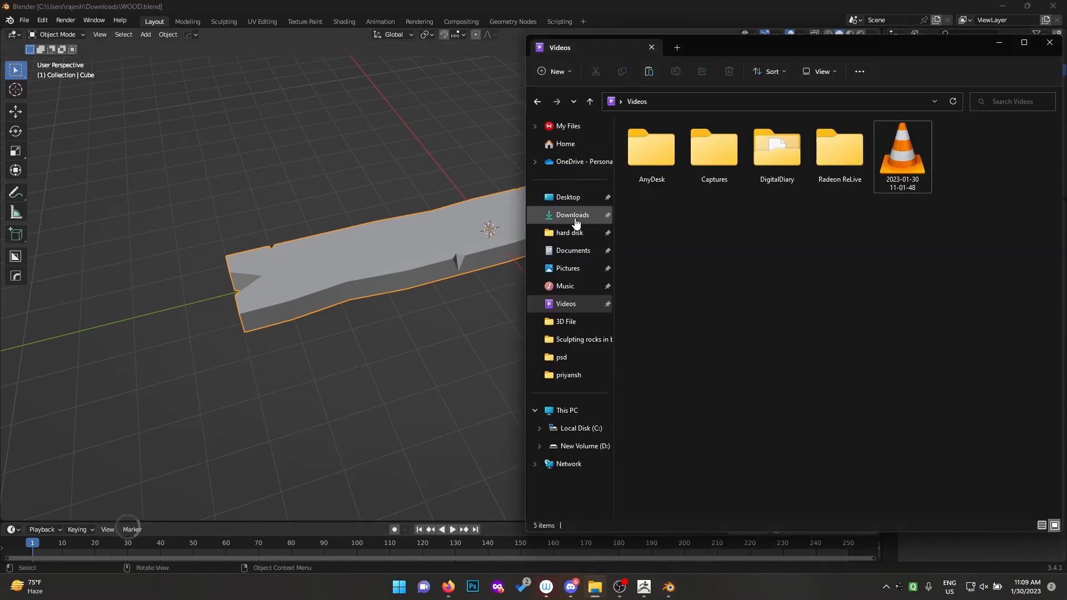
{"action": "left_click", "coordinate": [573, 215]}
{"action": "left_click", "coordinate": [717, 214]}
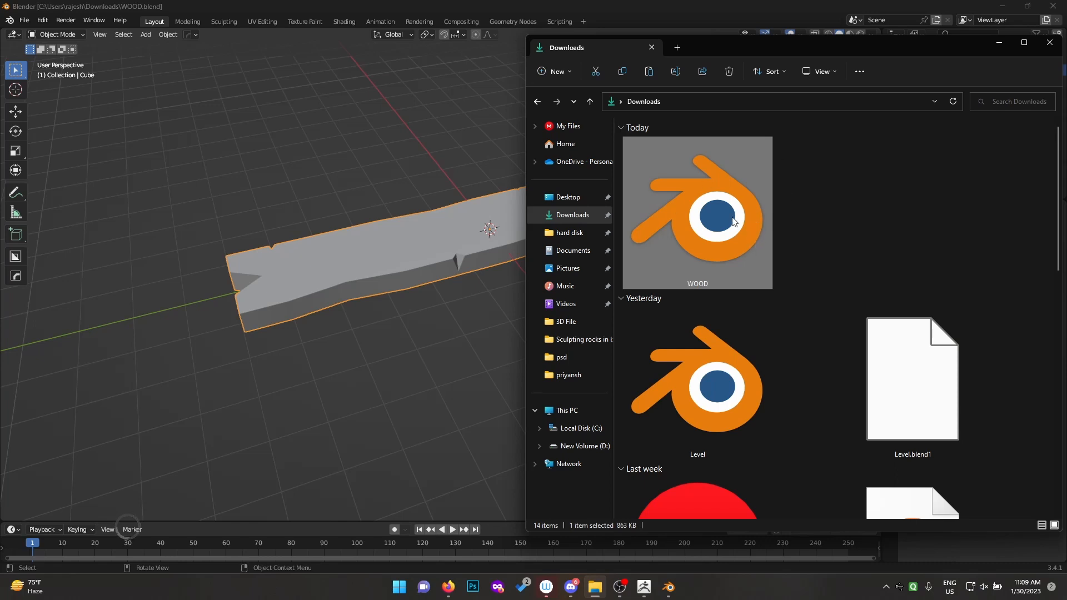
{"action": "left_click", "coordinate": [778, 209]}
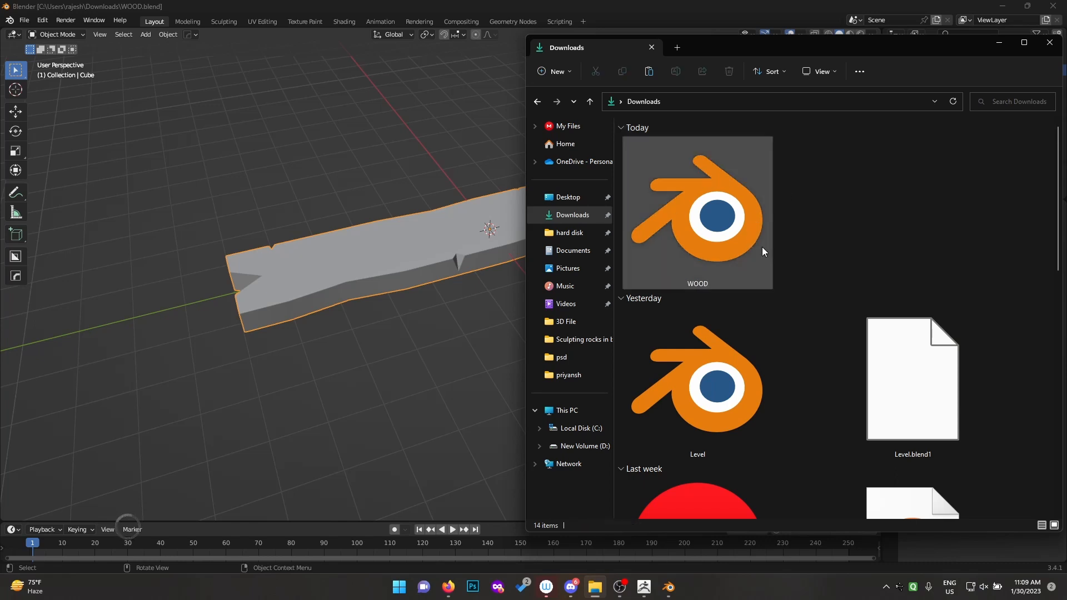
- Return to Blender and export the selected plank as legacy Wavefront WOOD.obj to Downloads, limited to the selection only
{"action": "left_click", "coordinate": [434, 295]}
{"action": "middle_click_drag", "start_coordinate": [517, 214], "coordinate": [508, 251], "text": "shift"}
{"action": "left_click", "coordinate": [396, 305]}
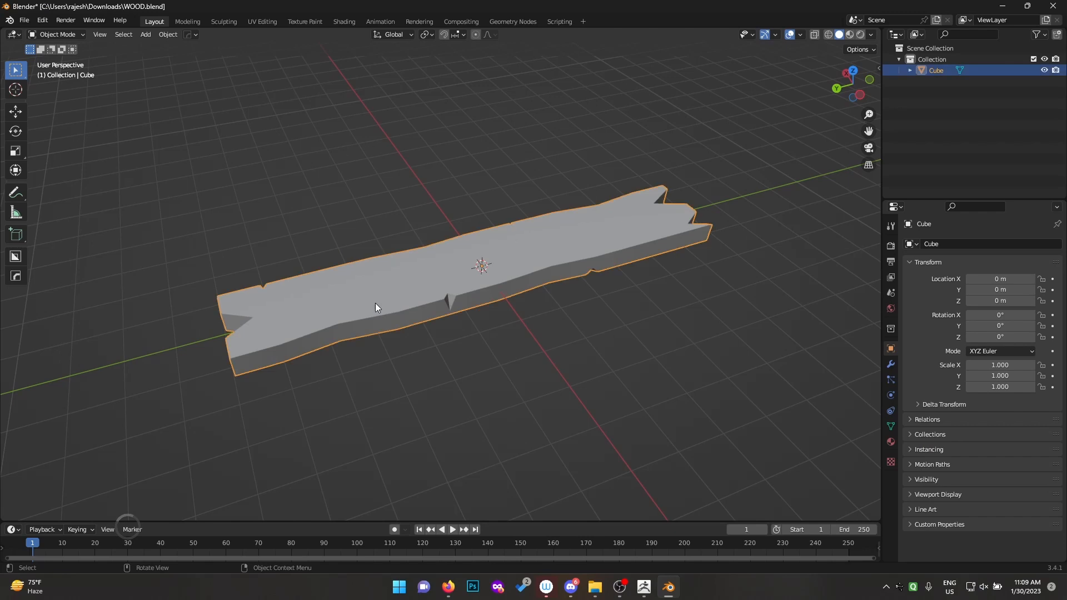
{"action": "left_click", "coordinate": [22, 21]}
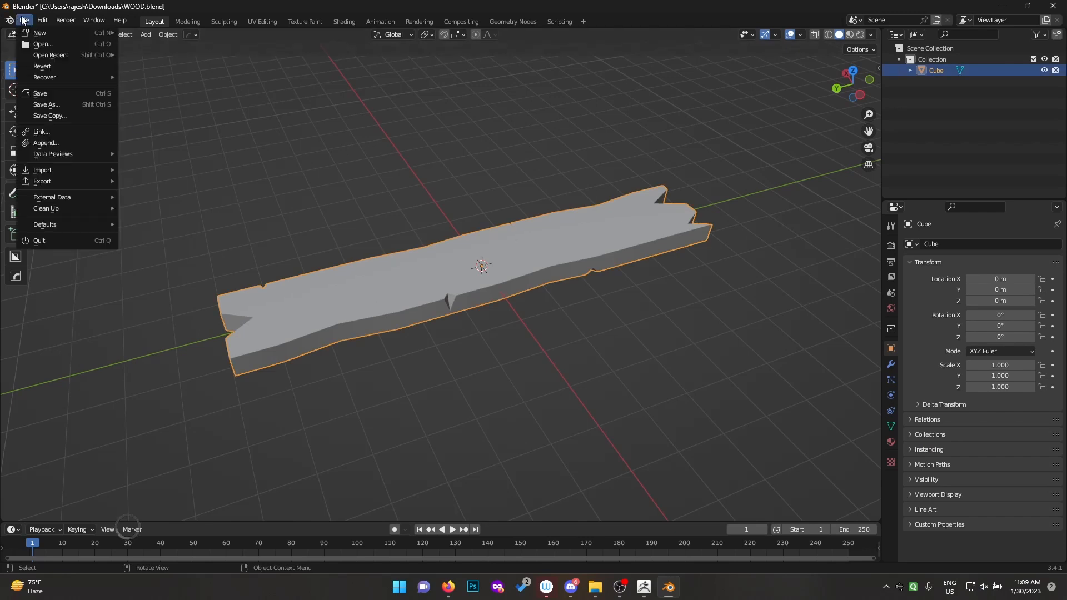
{"action": "left_click", "coordinate": [23, 21]}
{"action": "left_click", "coordinate": [27, 22]}
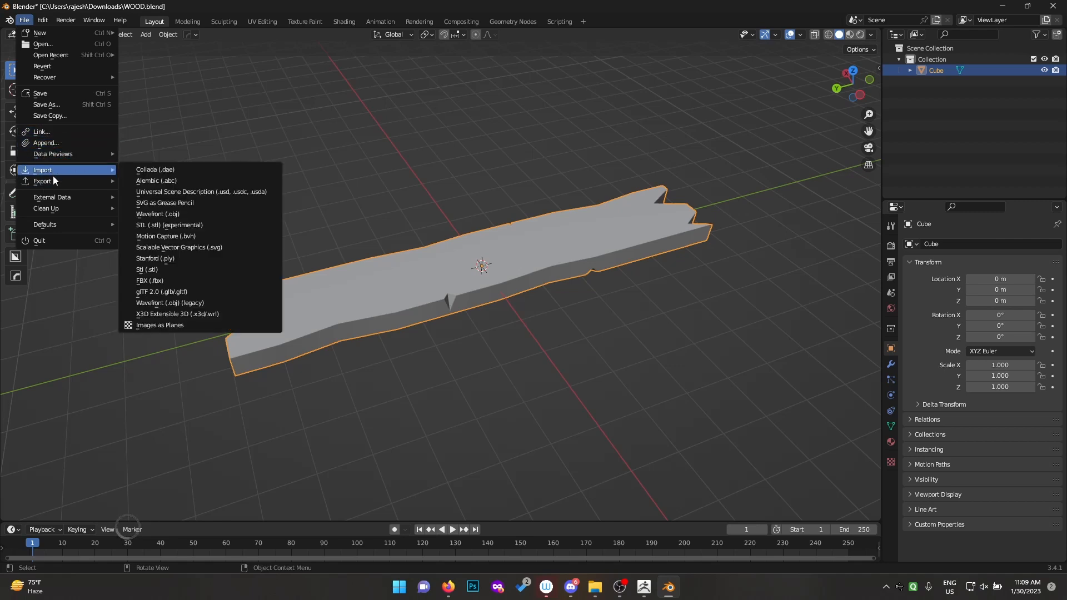
{"action": "mouse_move", "coordinate": [51, 181]}
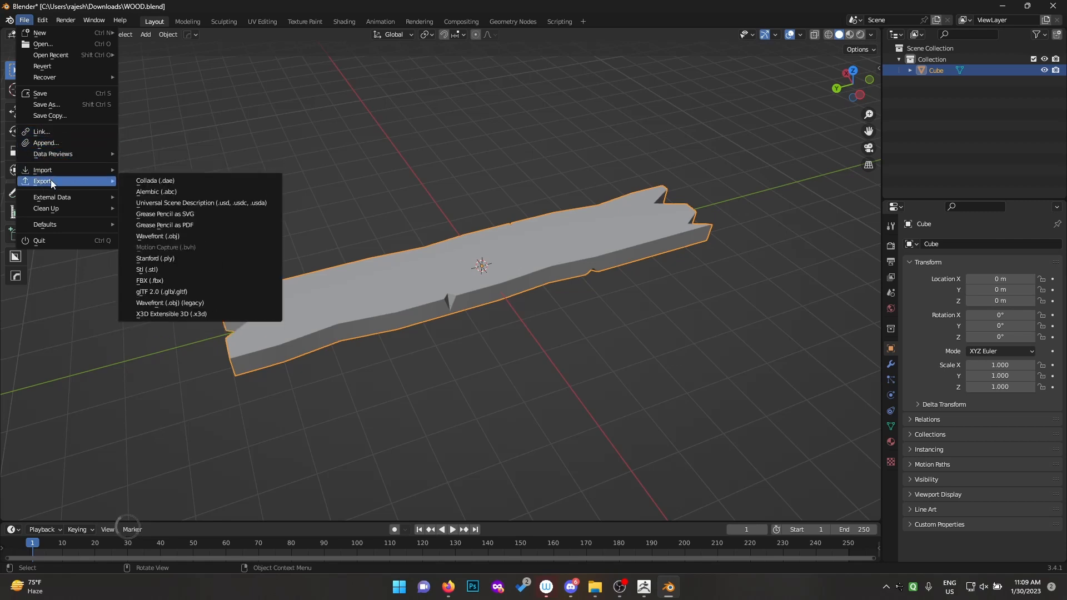
{"action": "left_click", "coordinate": [182, 303]}
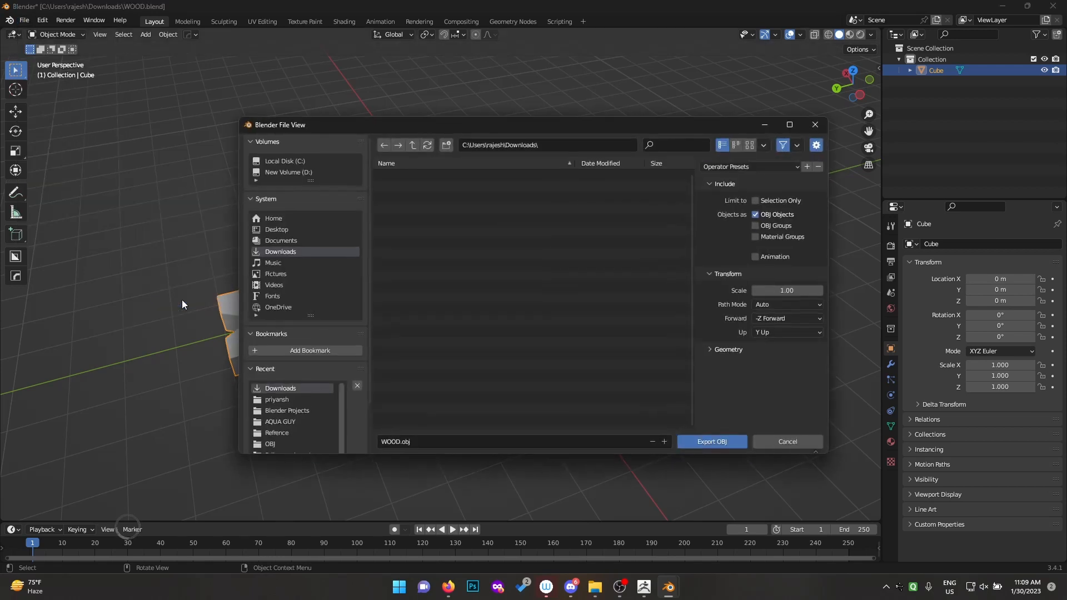
{"action": "left_click", "coordinate": [767, 202]}
{"action": "left_click", "coordinate": [722, 443]}
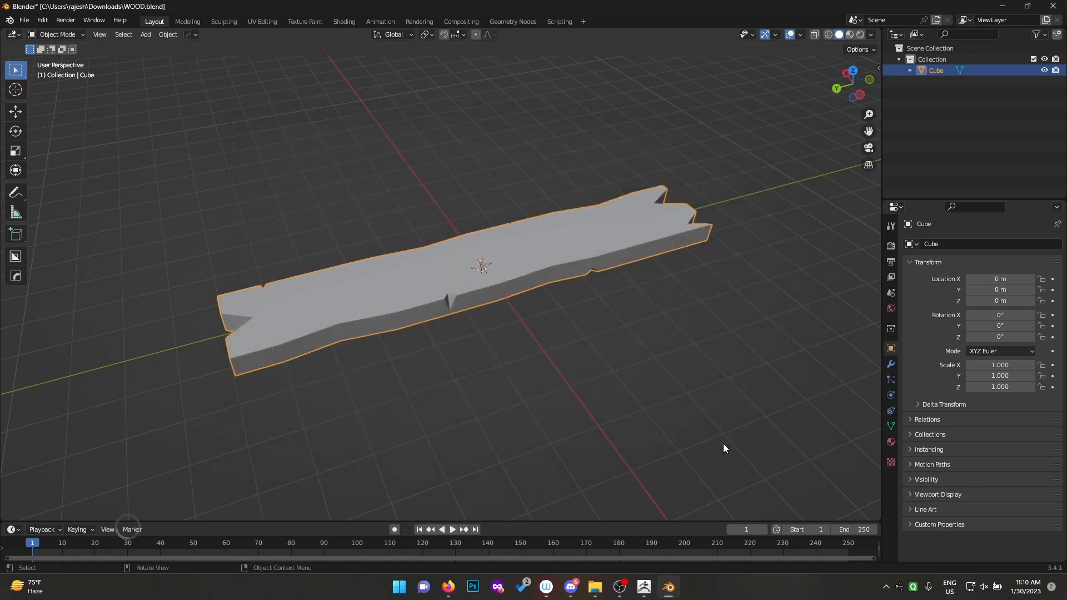
- Switch to ZBrush and import the WOOD mesh from Downloads, splitting its nonstandard polygons into quads and triangles
{"action": "left_click", "coordinate": [644, 586]}
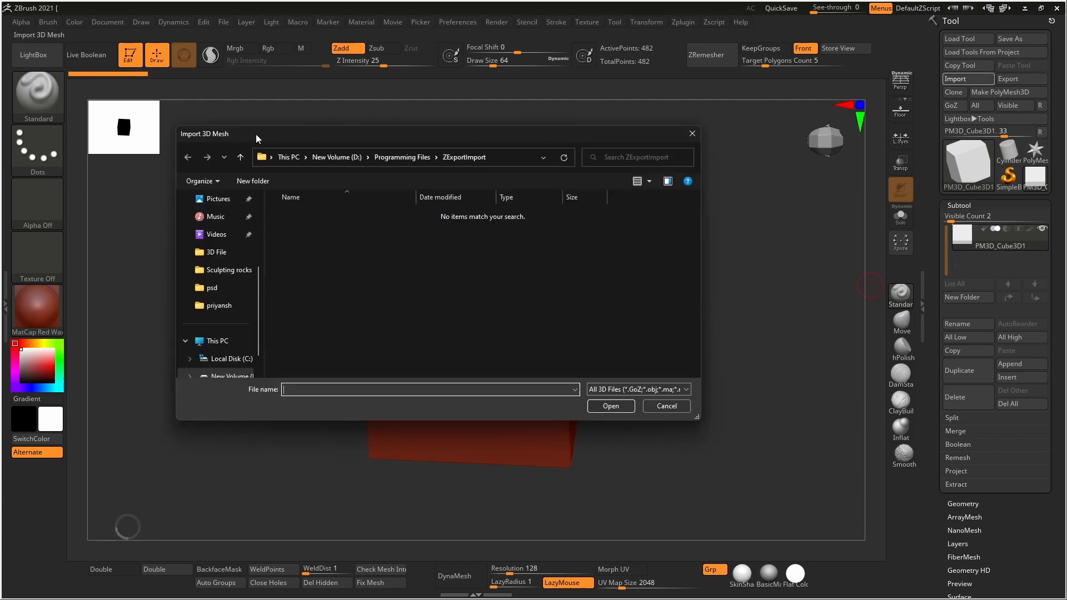
{"action": "scroll", "coordinate": [217, 288], "scroll_direction": "up", "scroll_amount": 1}
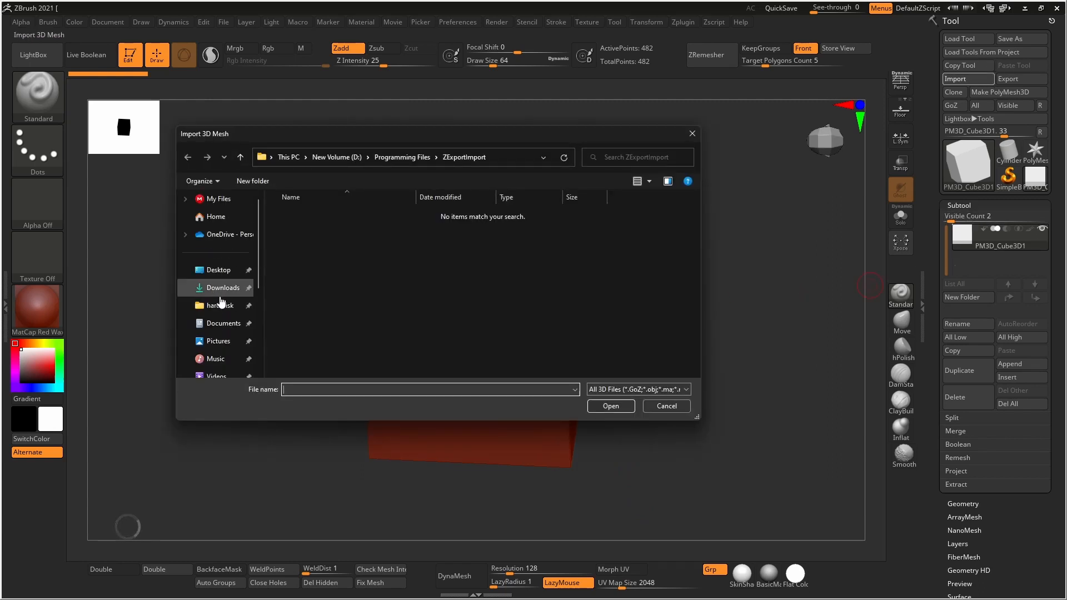
{"action": "left_click", "coordinate": [223, 287]}
{"action": "left_click", "coordinate": [303, 231]}
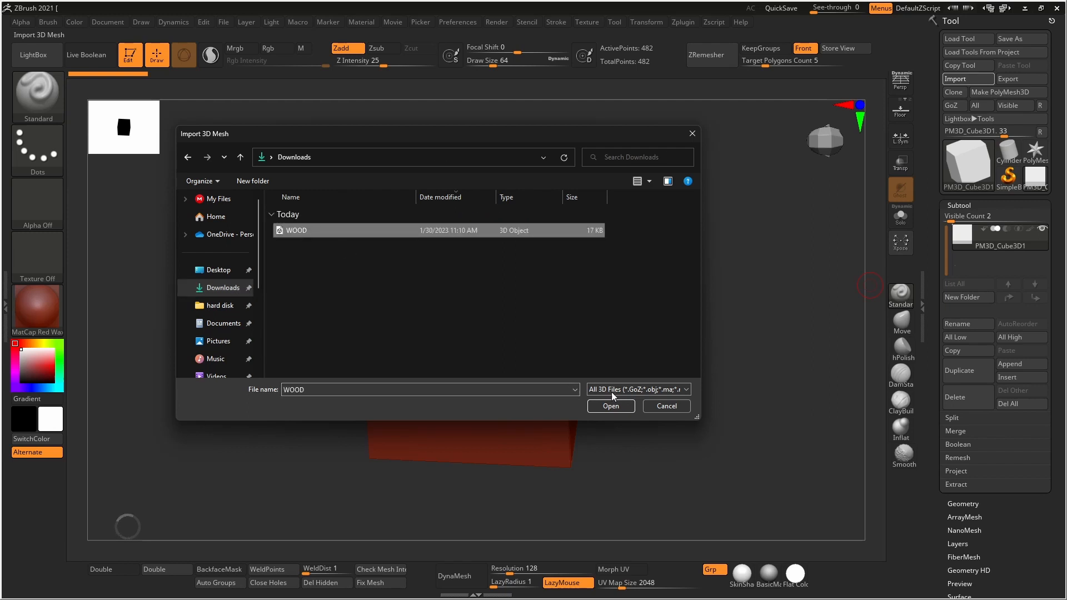
{"action": "left_click", "coordinate": [611, 406]}
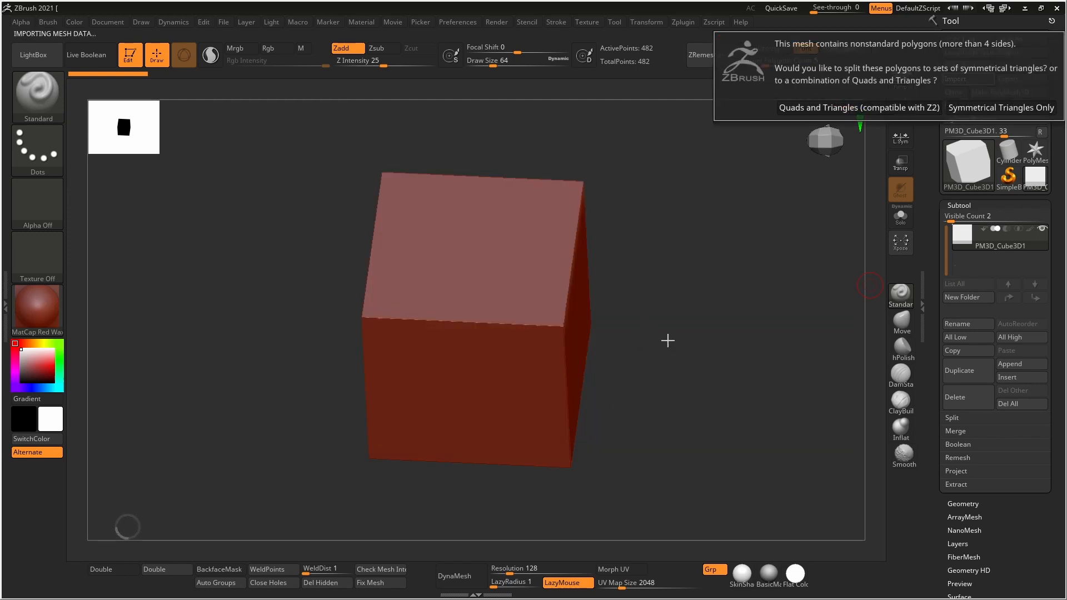
{"action": "left_click", "coordinate": [811, 106]}
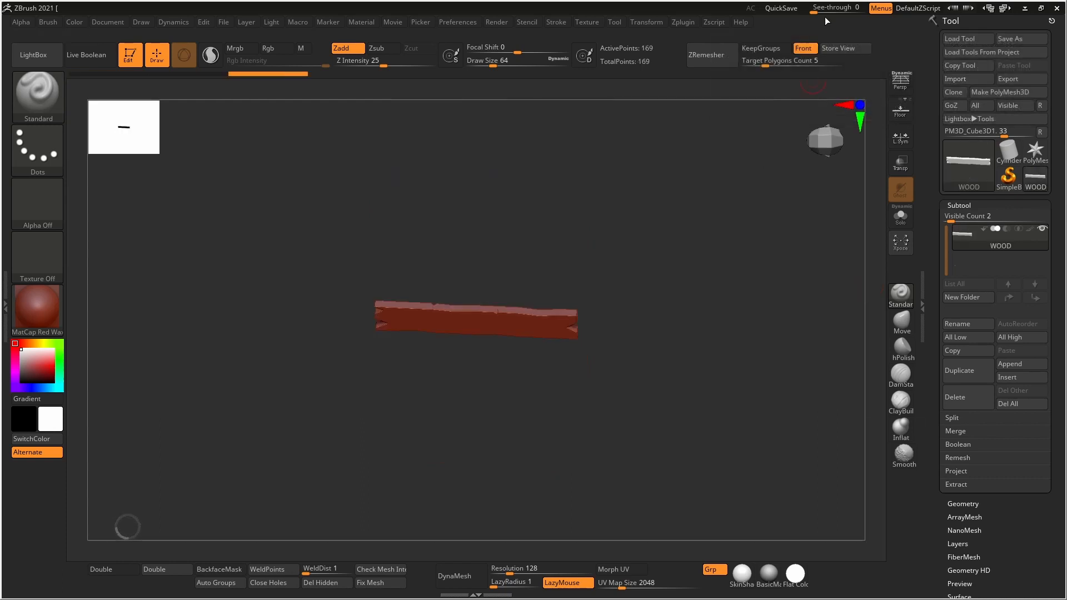
- Inspect the imported plank from several angles and compare it with the stylized wood block reference in the browser
{"action": "left_click_drag", "start_coordinate": [520, 268], "coordinate": [624, 383]}
{"action": "key", "text": "alt+Tab"}
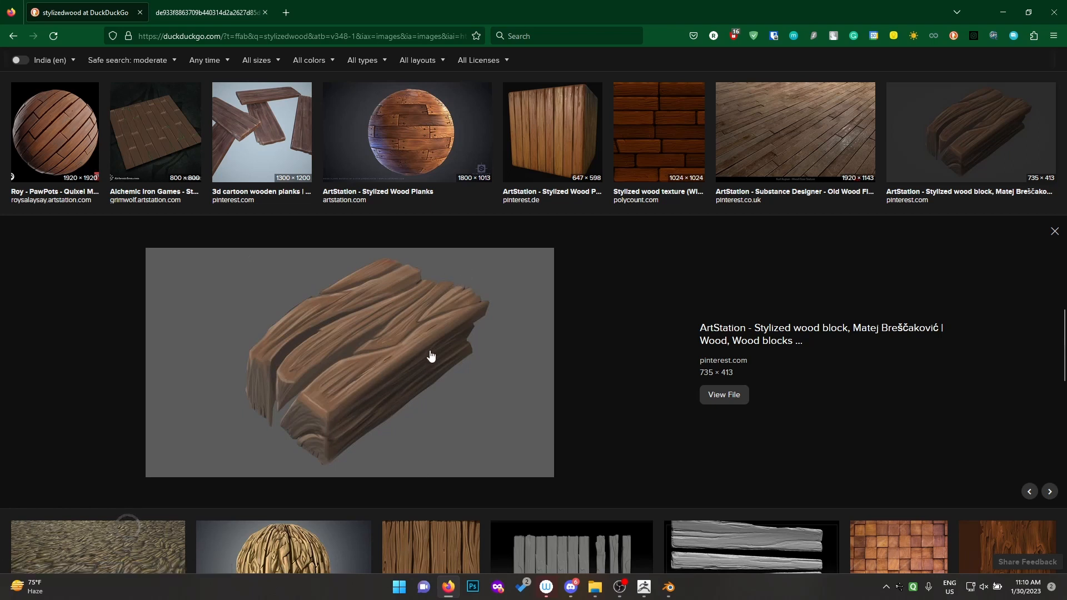
{"action": "key", "text": "alt+Tab"}
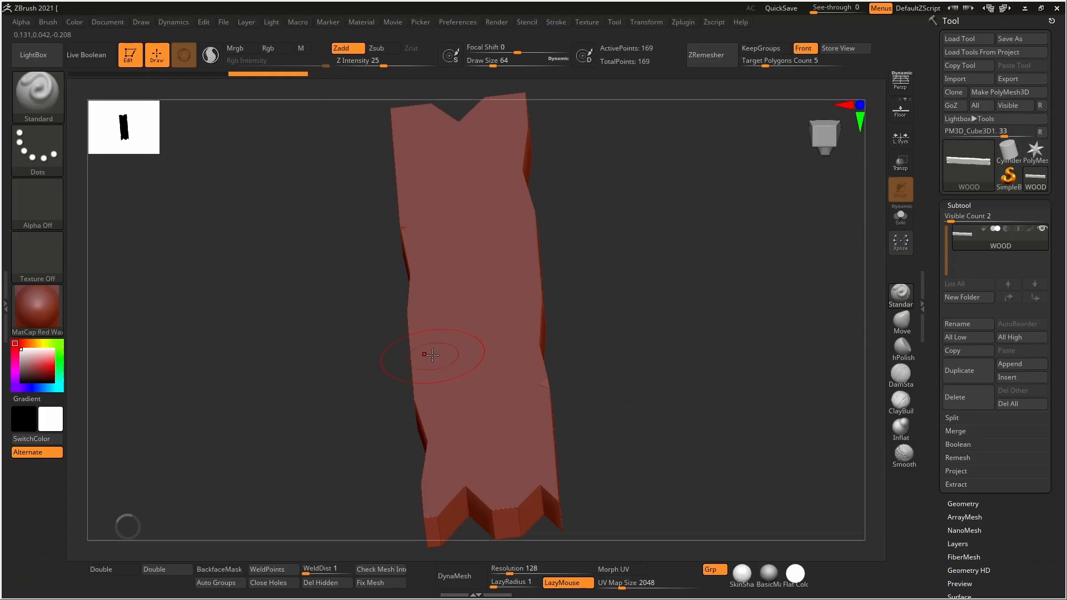
{"action": "left_click_drag", "start_coordinate": [580, 310], "coordinate": [594, 286]}
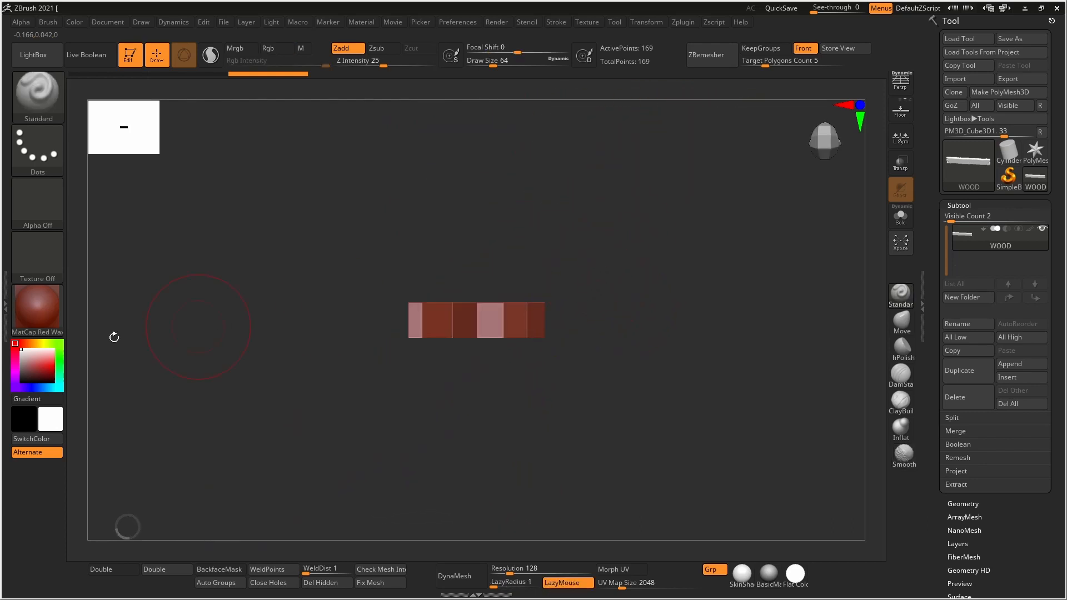
- Change the plank's material to BasicMaterial and turn on double-sided display
{"action": "left_click", "coordinate": [44, 315]}
{"action": "left_click", "coordinate": [349, 276]}
{"action": "mouse_move", "coordinate": [405, 305]}
{"action": "left_mouse_down"}
{"action": "mouse_move", "coordinate": [625, 167]}
{"action": "mouse_move", "coordinate": [616, 247]}
{"action": "mouse_move", "coordinate": [375, 345]}
{"action": "mouse_move", "coordinate": [541, 286]}
{"action": "left_mouse_up"}
{"action": "left_click", "coordinate": [102, 571]}
{"action": "mouse_move", "coordinate": [250, 333]}
{"action": "left_mouse_down", "text": "shift"}
{"action": "mouse_move", "coordinate": [372, 179]}
{"action": "mouse_move", "coordinate": [386, 240]}
{"action": "mouse_move", "coordinate": [405, 258]}
{"action": "mouse_move", "coordinate": [400, 228]}
{"action": "left_mouse_up", "text": "shift"}
- Save the ZBrush project as WOOD in the Downloads folder
{"action": "key", "text": "ctrl+s"}
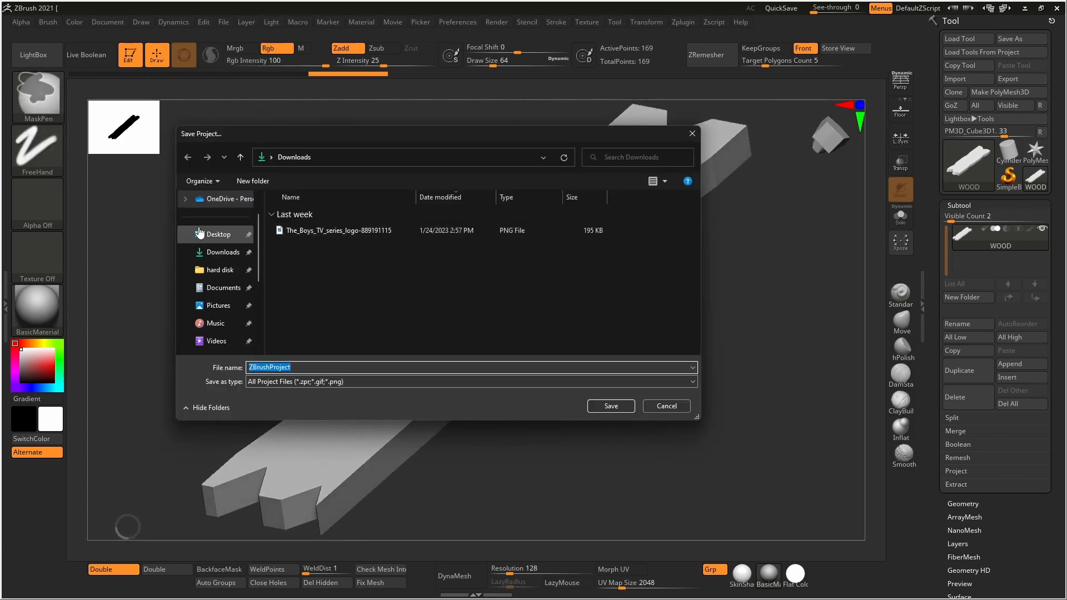
{"action": "left_click", "coordinate": [239, 253]}
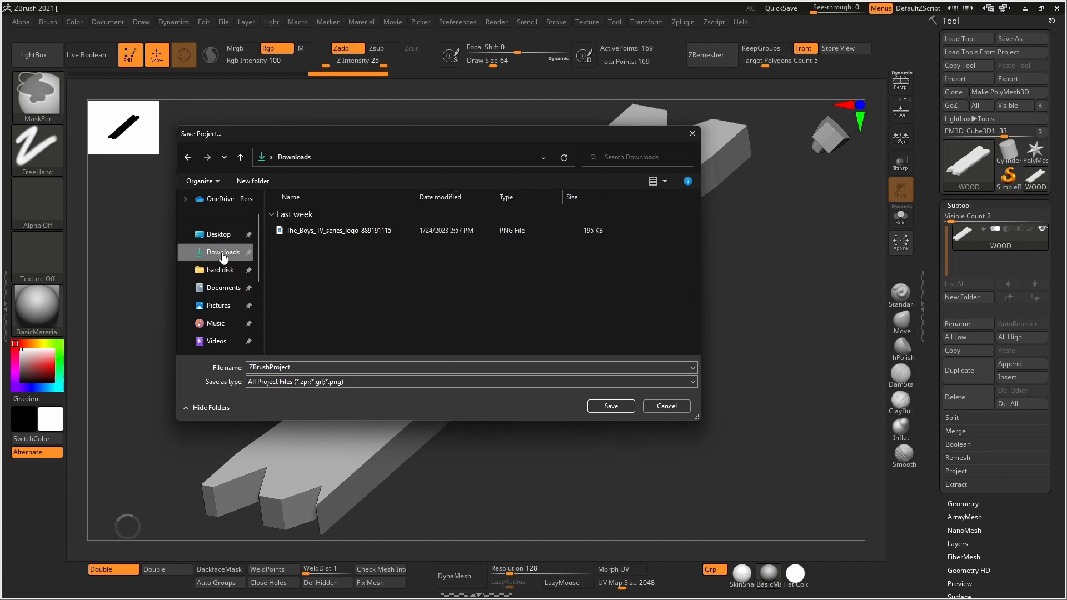
{"action": "left_click", "coordinate": [512, 368]}
{"action": "type", "text": "WO"}
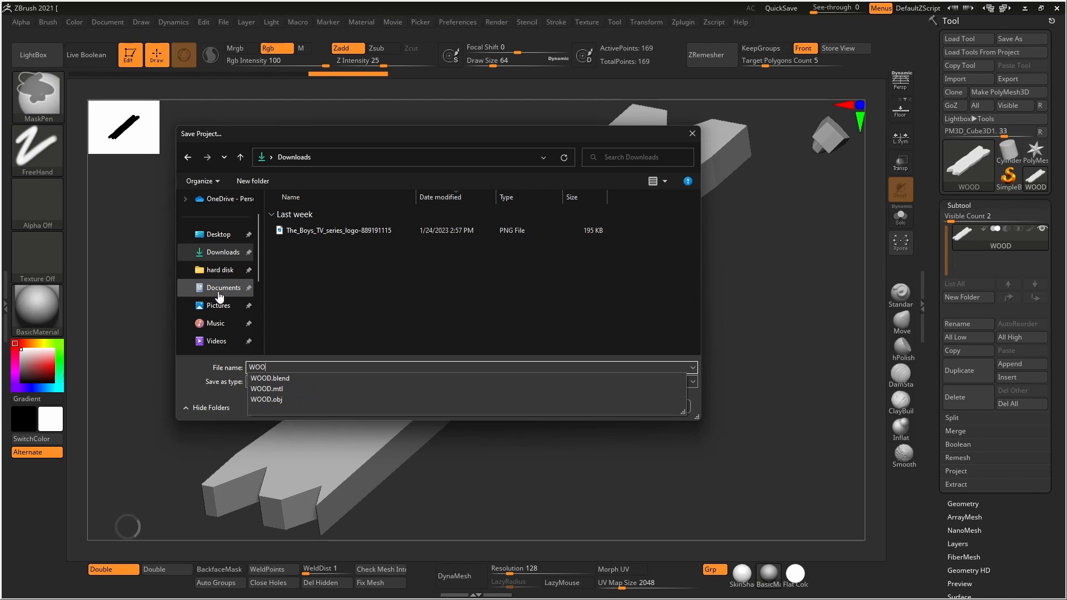
{"action": "type", "text": "O"}
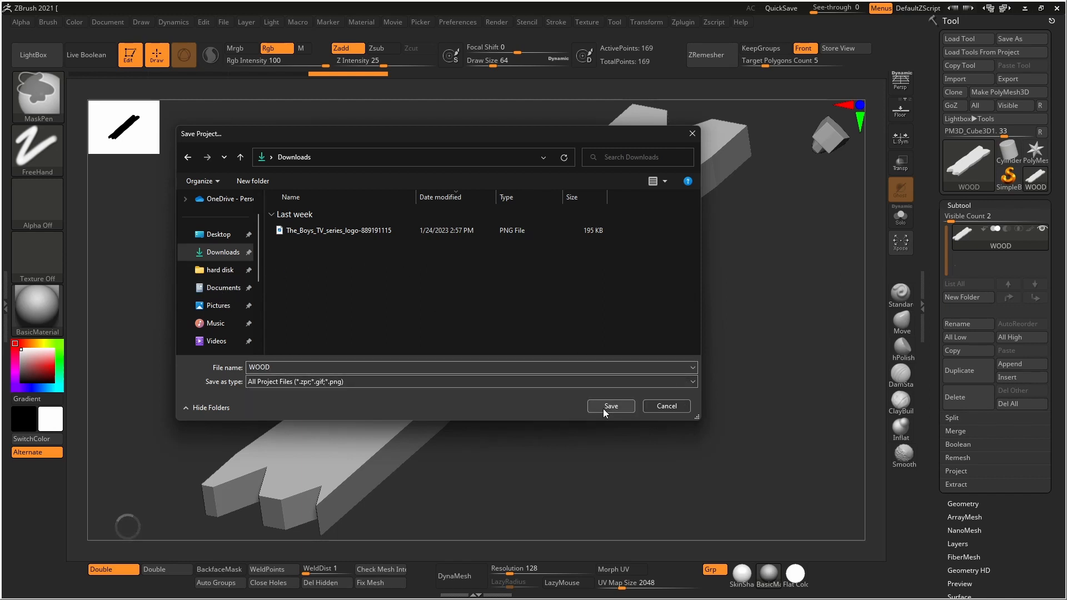
{"action": "left_click", "coordinate": [608, 406]}
- Examine the plank's shape from several sides and check its polygon wireframe
{"action": "left_click_drag", "start_coordinate": [590, 382], "coordinate": [606, 253], "text": "shift"}
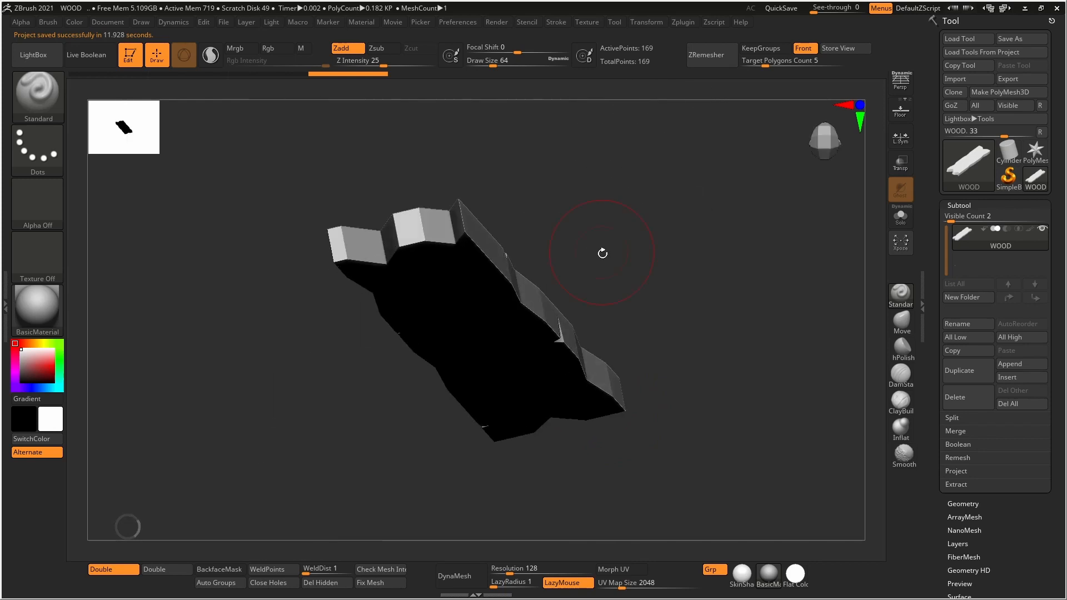
{"action": "left_click_drag", "start_coordinate": [737, 265], "coordinate": [665, 405]}
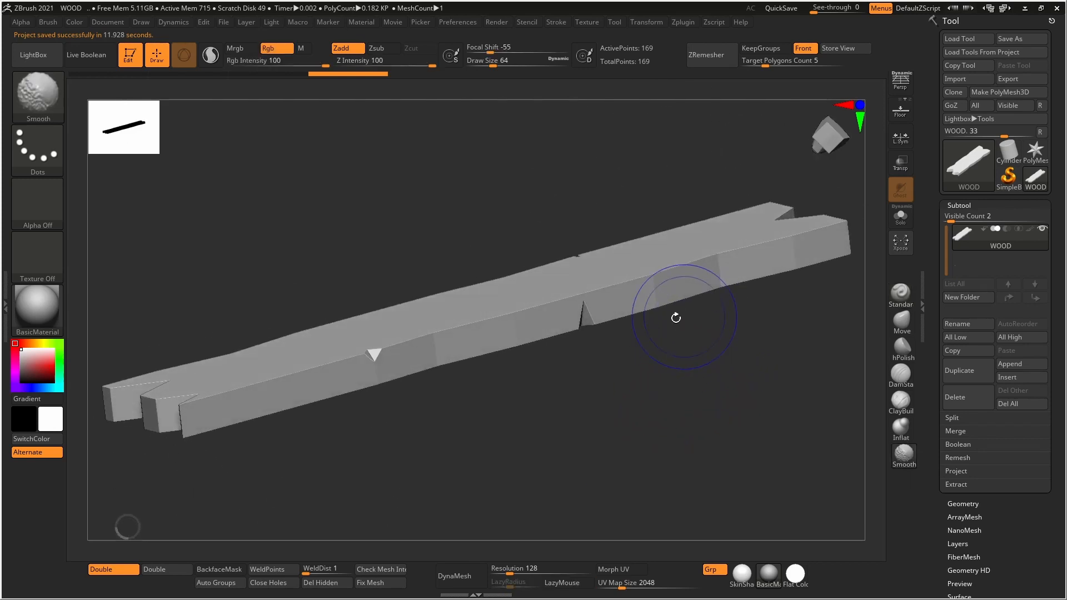
{"action": "mouse_move", "coordinate": [602, 393]}
{"action": "left_mouse_down"}
{"action": "mouse_move", "coordinate": [620, 421]}
{"action": "mouse_move", "coordinate": [620, 404]}
{"action": "left_mouse_up"}
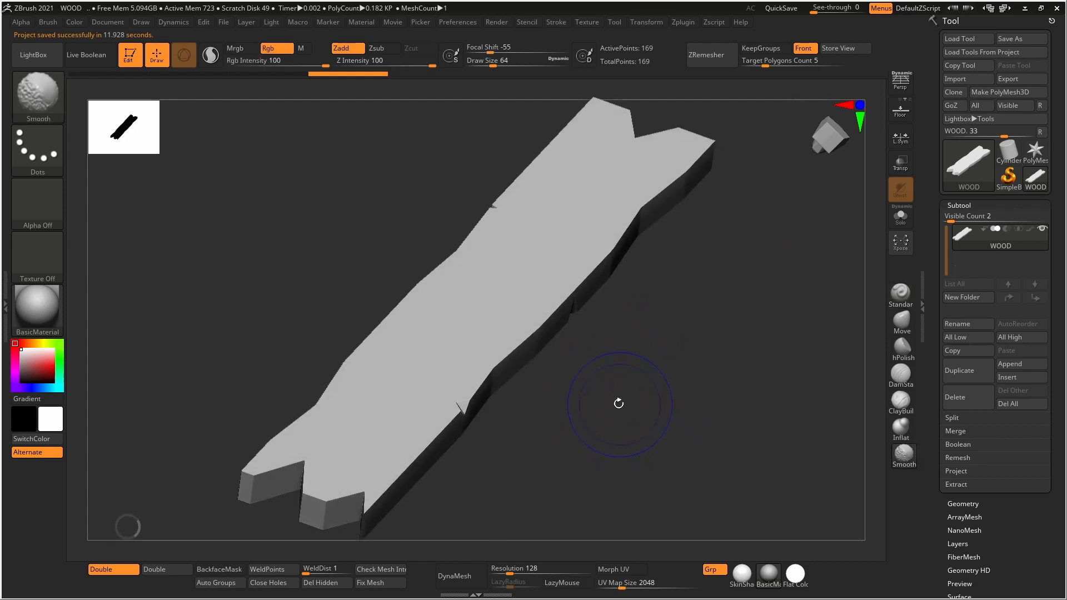
{"action": "key", "text": "shift"}
{"action": "left_click_drag", "start_coordinate": [614, 344], "coordinate": [578, 421]}
{"action": "key", "text": "shift"}
{"action": "key", "text": "shift"}
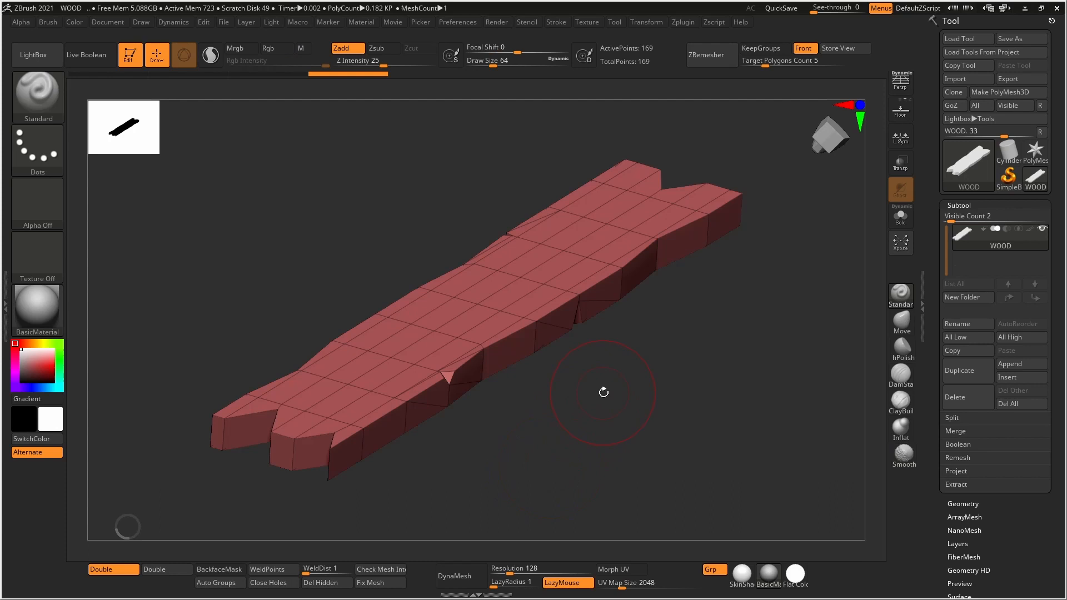
{"action": "key", "text": "shift+f"}
{"action": "key", "text": "shift+f"}
{"action": "mouse_move", "coordinate": [723, 355]}
{"action": "left_mouse_down"}
{"action": "mouse_move", "coordinate": [765, 385]}
{"action": "mouse_move", "coordinate": [771, 356]}
{"action": "mouse_move", "coordinate": [753, 303]}
{"action": "mouse_move", "coordinate": [712, 341]}
{"action": "mouse_move", "coordinate": [719, 352]}
{"action": "mouse_move", "coordinate": [719, 336]}
{"action": "left_mouse_up"}
{"action": "key", "text": "shift+f"}
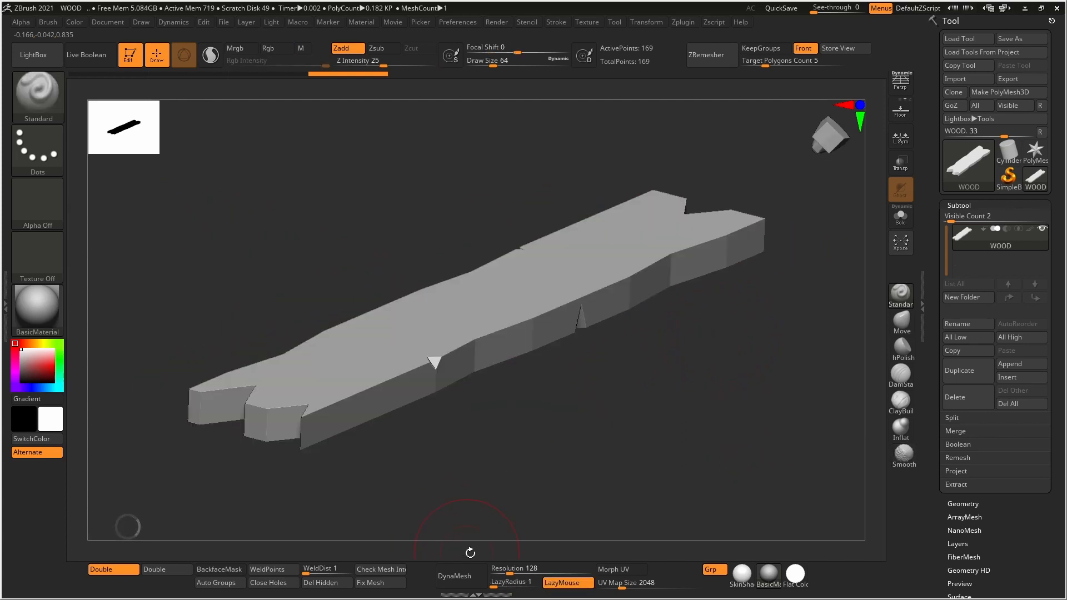
- Remesh the plank with DynaMesh at a resolution of 2848
{"action": "left_click_drag", "start_coordinate": [510, 572], "coordinate": [573, 572]}
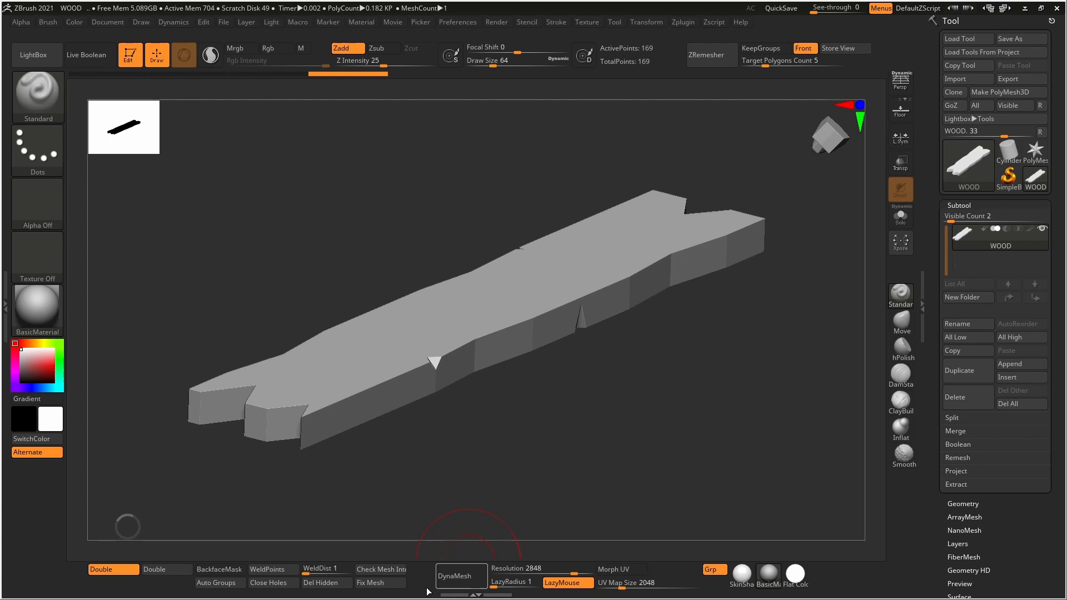
{"action": "left_click", "coordinate": [455, 578]}
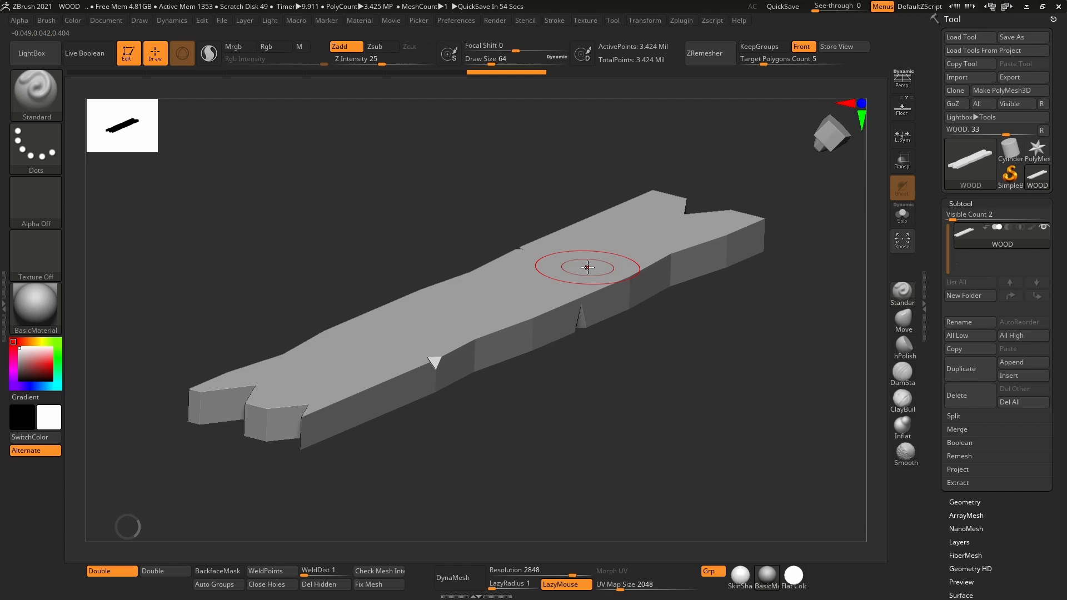
{"action": "left_click", "coordinate": [461, 580]}
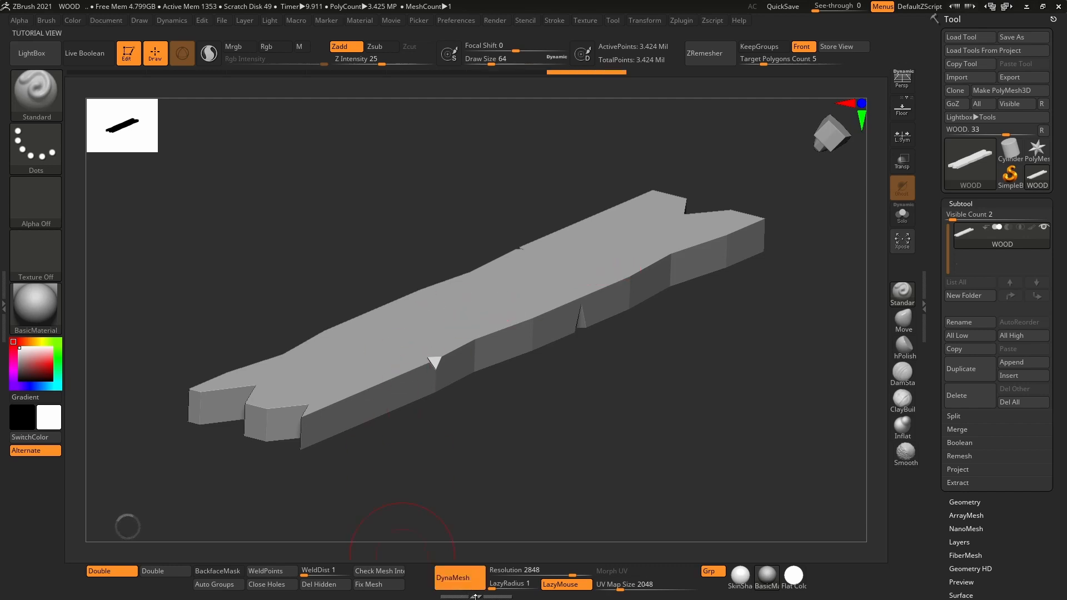
- Check the remeshed plank's dense wireframe up close, then return to the plain shaded display
{"action": "left_click", "coordinate": [563, 374], "text": "ctrl"}
{"action": "mouse_move", "coordinate": [567, 375]}
{"action": "right_mouse_down"}
{"action": "mouse_move", "coordinate": [570, 436]}
{"action": "mouse_move", "coordinate": [577, 339]}
{"action": "mouse_move", "coordinate": [690, 342]}
{"action": "mouse_move", "coordinate": [755, 407]}
{"action": "mouse_move", "coordinate": [736, 479]}
{"action": "right_mouse_up"}
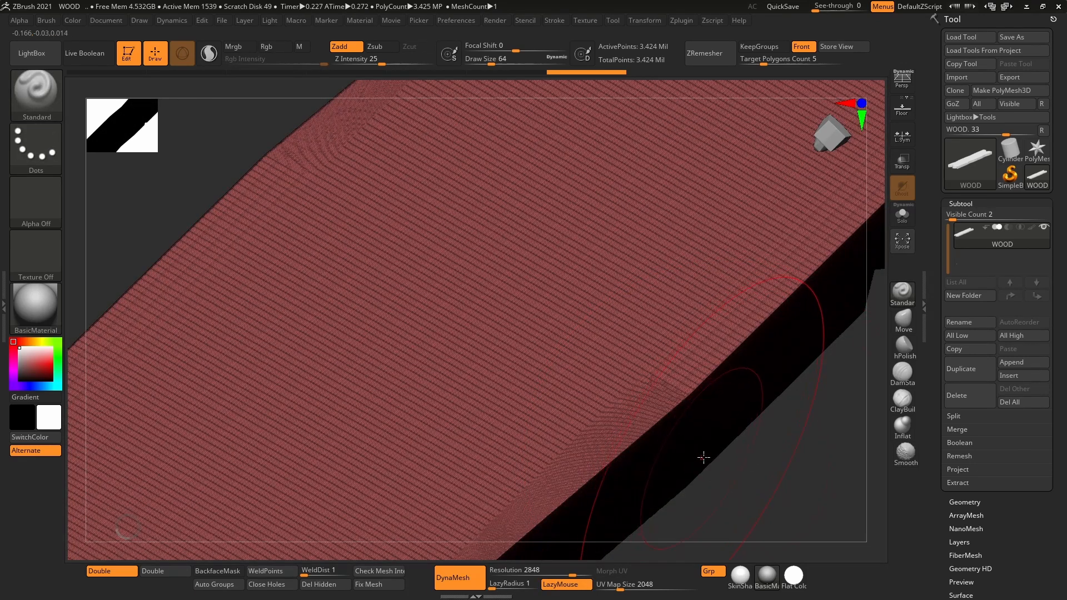
{"action": "key", "text": "ctrl"}
{"action": "mouse_move", "coordinate": [632, 288]}
{"action": "right_mouse_down", "text": "ctrl"}
{"action": "mouse_move", "coordinate": [649, 385]}
{"action": "mouse_move", "coordinate": [642, 445]}
{"action": "mouse_move", "coordinate": [609, 254]}
{"action": "mouse_move", "coordinate": [564, 155]}
{"action": "right_mouse_up", "text": "ctrl"}
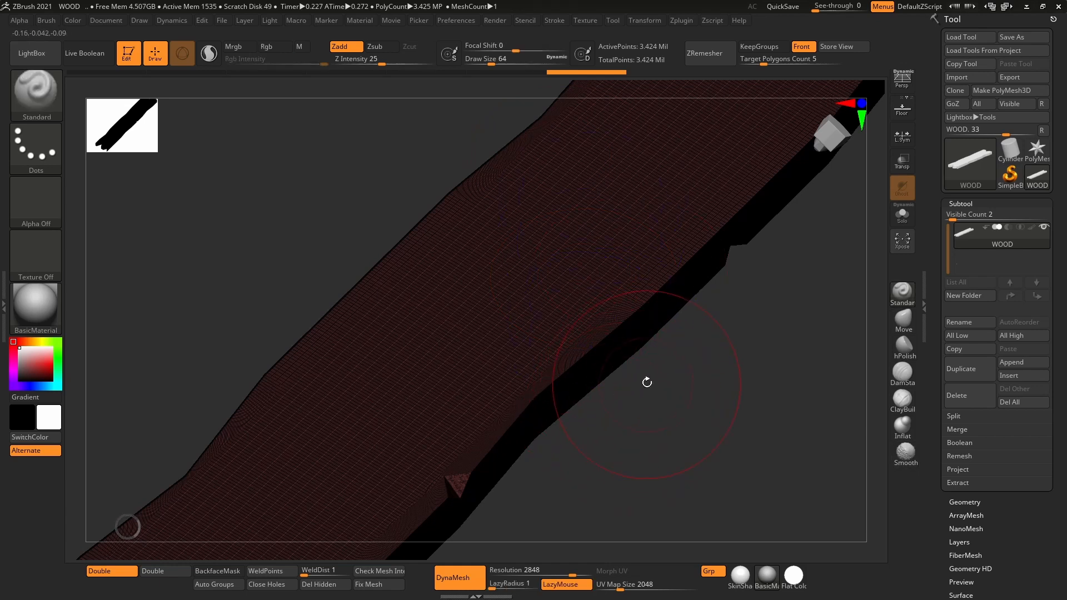
{"action": "key", "text": "shift+f"}
{"action": "mouse_move", "coordinate": [641, 482]}
{"action": "right_mouse_down"}
{"action": "mouse_move", "coordinate": [652, 412]}
{"action": "mouse_move", "coordinate": [660, 456]}
{"action": "right_mouse_up"}
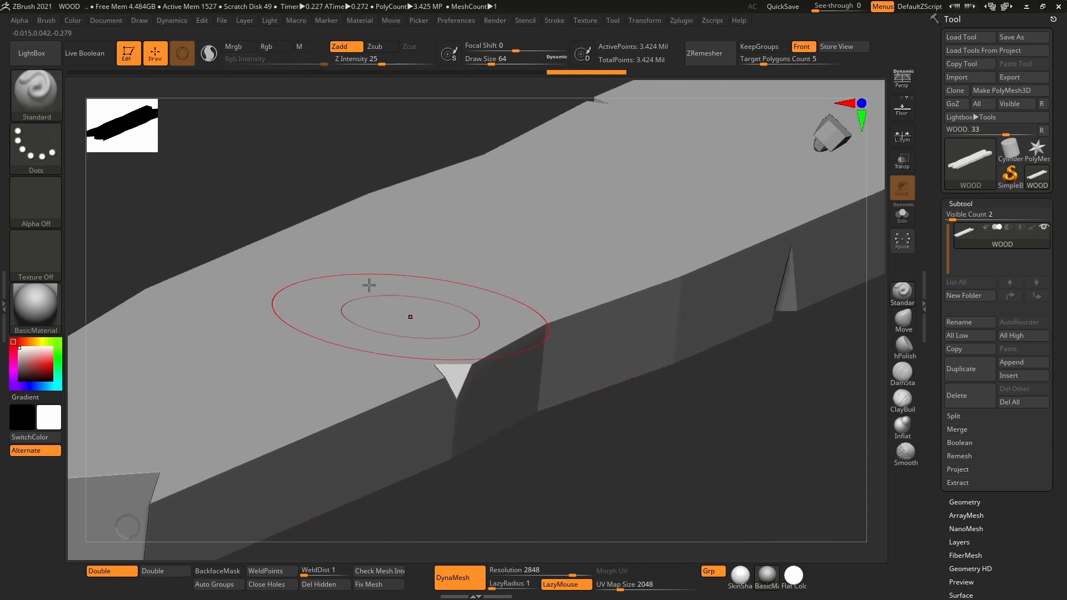
- Reduce the draw size to 11 and choose the TrimDynamic brush for chipping the plank's long upper edge
{"action": "key", "text": "s"}
{"action": "left_click_drag", "start_coordinate": [589, 309], "coordinate": [573, 310]}
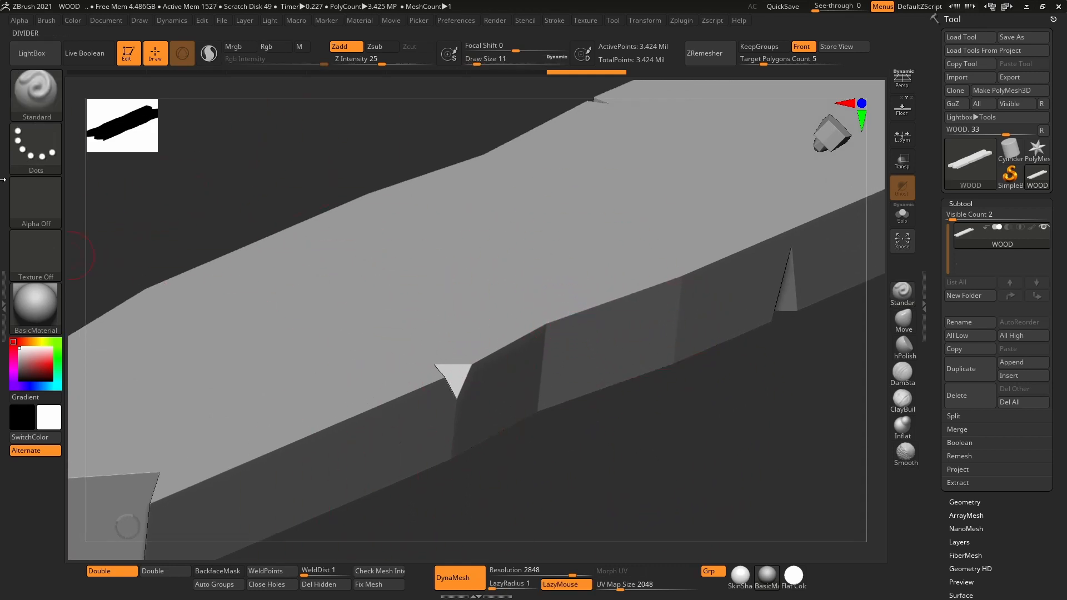
{"action": "key", "text": "b"}
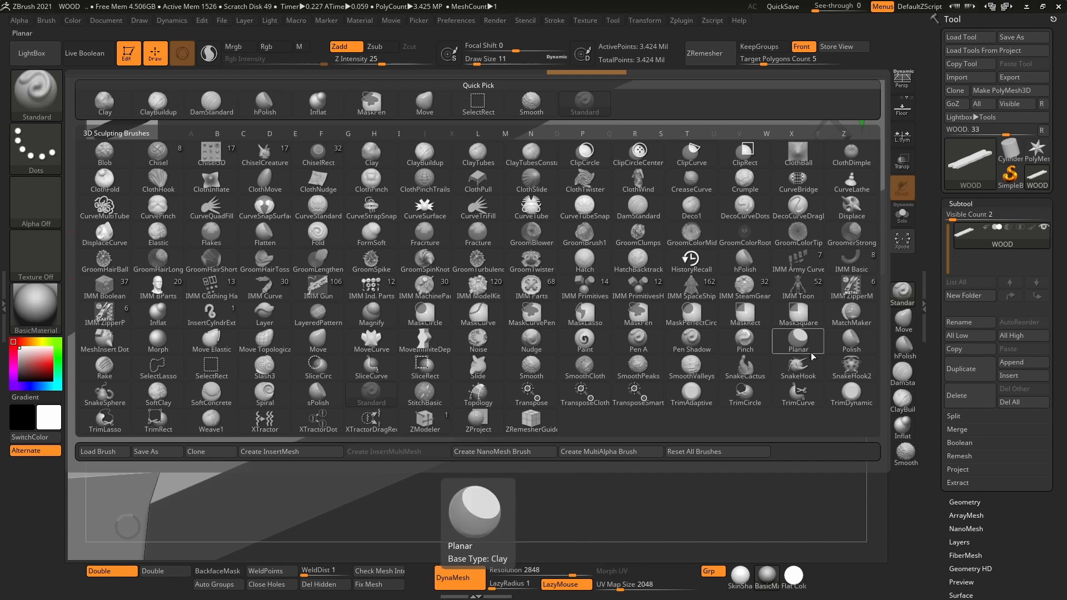
{"action": "left_click", "coordinate": [852, 396]}
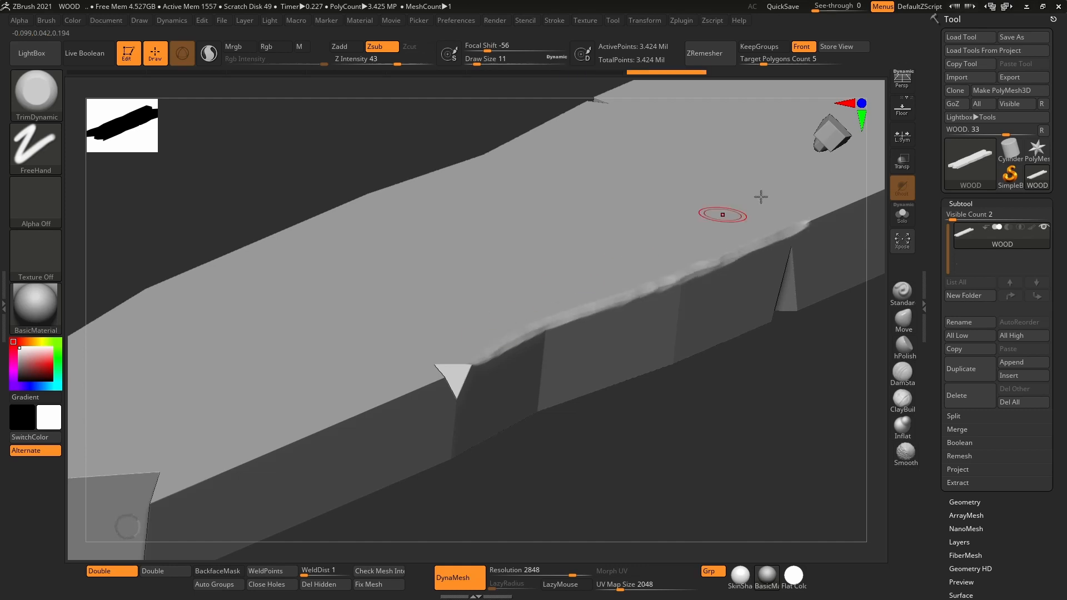
- Trim an irregular bevel along the plank's long upper edge up to the corner of the broken end
{"action": "right_click_drag", "start_coordinate": [729, 202], "coordinate": [574, 289], "text": "alt"}
{"action": "right_click_drag", "start_coordinate": [573, 289], "coordinate": [550, 238], "text": "ctrl"}
{"action": "mouse_move", "coordinate": [423, 268]}
{"action": "left_mouse_down"}
{"action": "mouse_move", "coordinate": [678, 151]}
{"action": "mouse_move", "coordinate": [710, 164]}
{"action": "left_mouse_up"}
{"action": "right_click_drag", "start_coordinate": [711, 164], "coordinate": [408, 354], "text": "alt"}
{"action": "mouse_move", "coordinate": [400, 326]}
{"action": "left_mouse_down"}
{"action": "mouse_move", "coordinate": [571, 228]}
{"action": "mouse_move", "coordinate": [659, 185]}
{"action": "mouse_move", "coordinate": [677, 191]}
{"action": "left_mouse_up"}
{"action": "right_click_drag", "start_coordinate": [311, 293], "coordinate": [246, 327]}
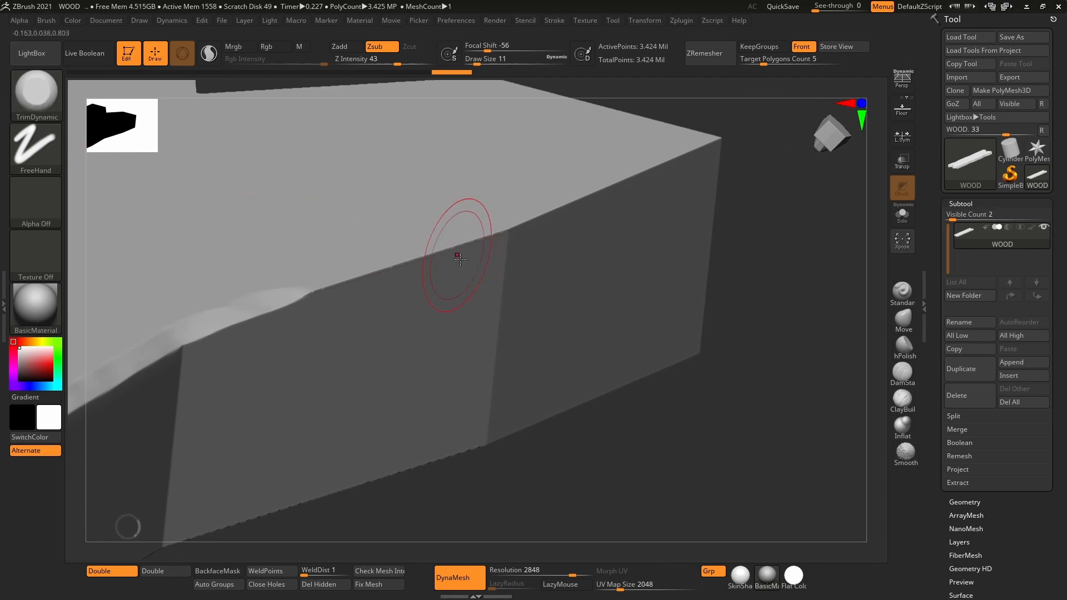
{"action": "left_click_drag", "start_coordinate": [291, 295], "coordinate": [689, 150]}
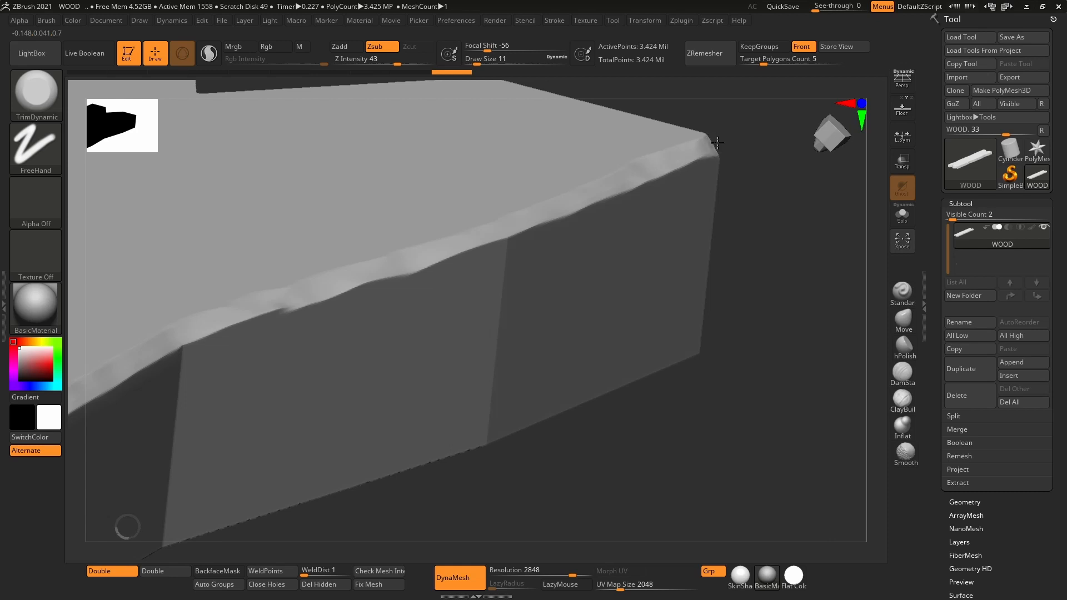
- Smooth the trimmed long edge and soften the vertical corner edges at the plank's broken end
{"action": "mouse_move", "coordinate": [434, 261]}
{"action": "left_mouse_down", "text": "shift"}
{"action": "mouse_move", "coordinate": [257, 303]}
{"action": "mouse_move", "coordinate": [105, 374]}
{"action": "mouse_move", "coordinate": [135, 365]}
{"action": "left_mouse_up", "text": "shift"}
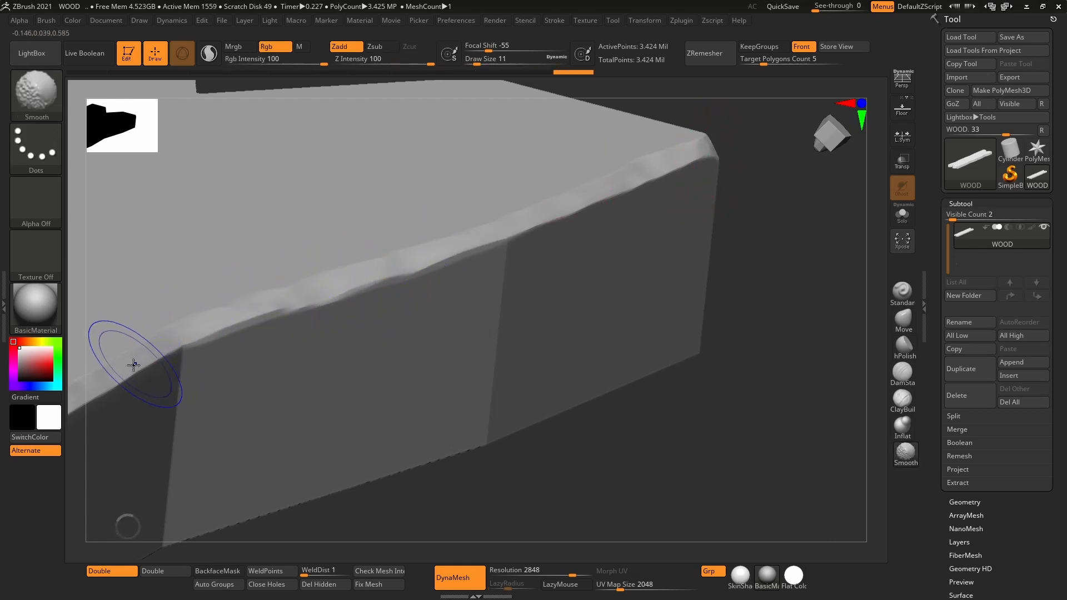
{"action": "left_click_drag", "start_coordinate": [293, 303], "coordinate": [372, 285], "text": "shift"}
{"action": "mouse_move", "coordinate": [658, 469]}
{"action": "left_mouse_down", "text": "alt"}
{"action": "mouse_move", "coordinate": [684, 441]}
{"action": "mouse_move", "coordinate": [743, 416]}
{"action": "mouse_move", "coordinate": [643, 453]}
{"action": "mouse_move", "coordinate": [655, 351]}
{"action": "mouse_move", "coordinate": [208, 433]}
{"action": "mouse_move", "coordinate": [523, 330]}
{"action": "left_mouse_up", "text": "alt"}
{"action": "left_click_drag", "start_coordinate": [667, 257], "coordinate": [528, 210]}
{"action": "key", "text": "shift"}
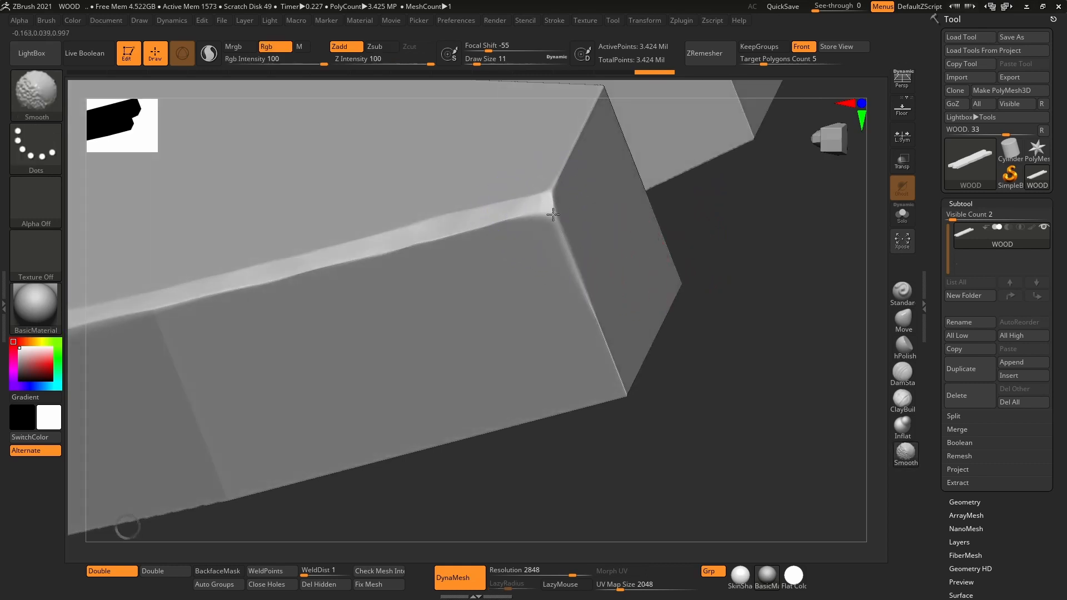
{"action": "left_click_drag", "start_coordinate": [631, 361], "coordinate": [673, 314], "text": "shift"}
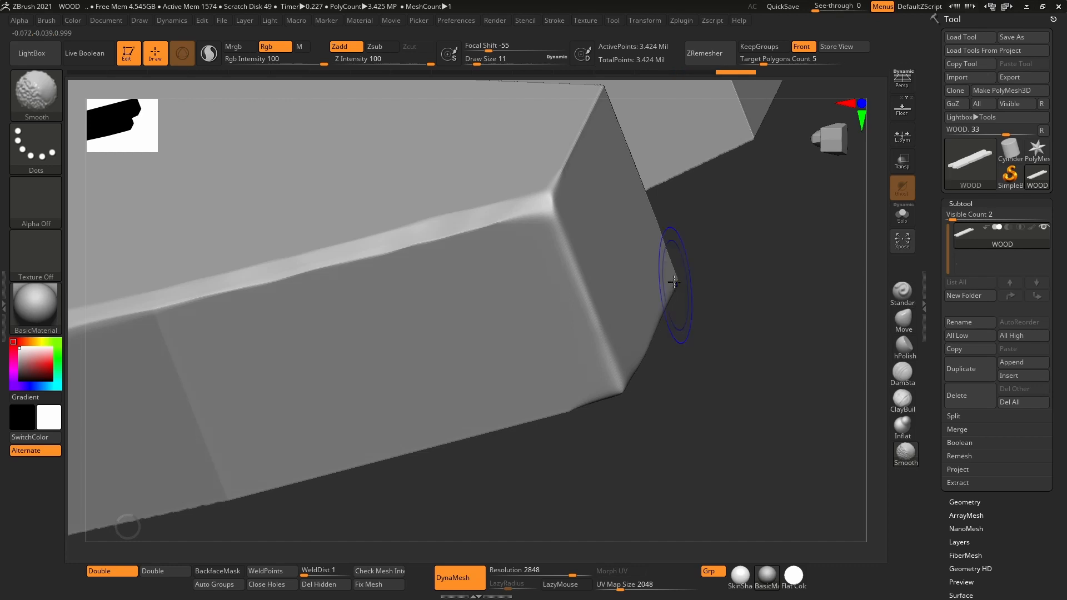
- Smooth the upper edge of the broken end's face and trim it into a bevel with TrimDynamic
{"action": "key", "text": "alt"}
{"action": "mouse_move", "coordinate": [729, 384]}
{"action": "left_mouse_down"}
{"action": "mouse_move", "coordinate": [705, 324]}
{"action": "mouse_move", "coordinate": [654, 382]}
{"action": "left_mouse_up"}
{"action": "left_click_drag", "start_coordinate": [477, 309], "coordinate": [480, 304], "text": "shift"}
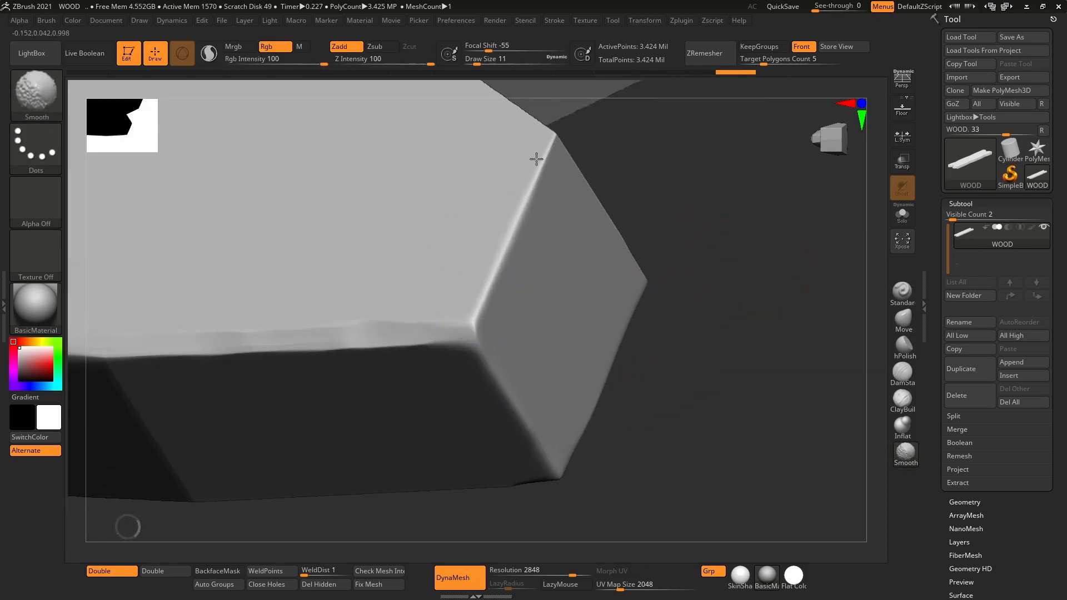
{"action": "left_click_drag", "start_coordinate": [548, 149], "coordinate": [508, 253], "text": "shift"}
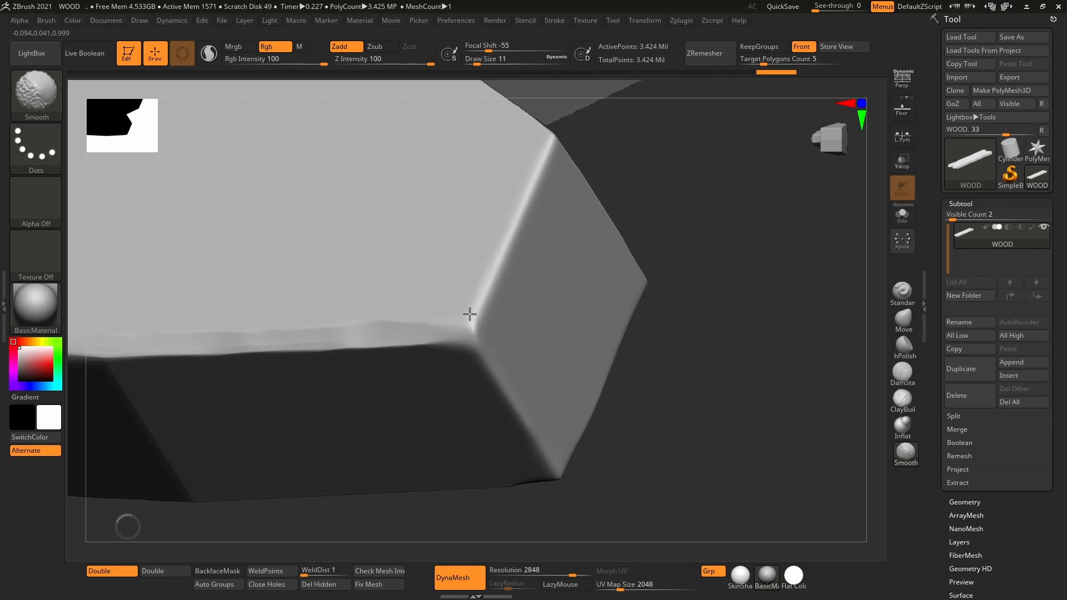
{"action": "mouse_move", "coordinate": [474, 303]}
{"action": "left_mouse_down", "text": "alt"}
{"action": "mouse_move", "coordinate": [395, 336]}
{"action": "mouse_move", "coordinate": [439, 334]}
{"action": "mouse_move", "coordinate": [476, 305]}
{"action": "mouse_move", "coordinate": [547, 143]}
{"action": "left_mouse_up", "text": "alt"}
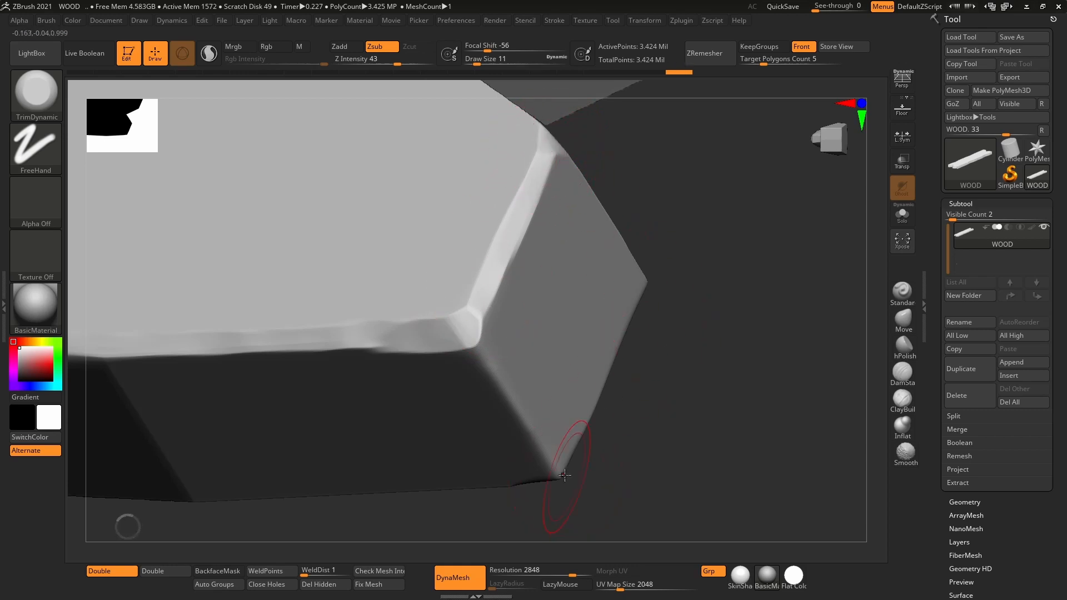
{"action": "mouse_move", "coordinate": [462, 347]}
{"action": "left_mouse_down"}
{"action": "mouse_move", "coordinate": [559, 477]}
{"action": "mouse_move", "coordinate": [596, 393]}
{"action": "mouse_move", "coordinate": [586, 341]}
{"action": "mouse_move", "coordinate": [553, 312]}
{"action": "mouse_move", "coordinate": [519, 209]}
{"action": "left_mouse_up"}
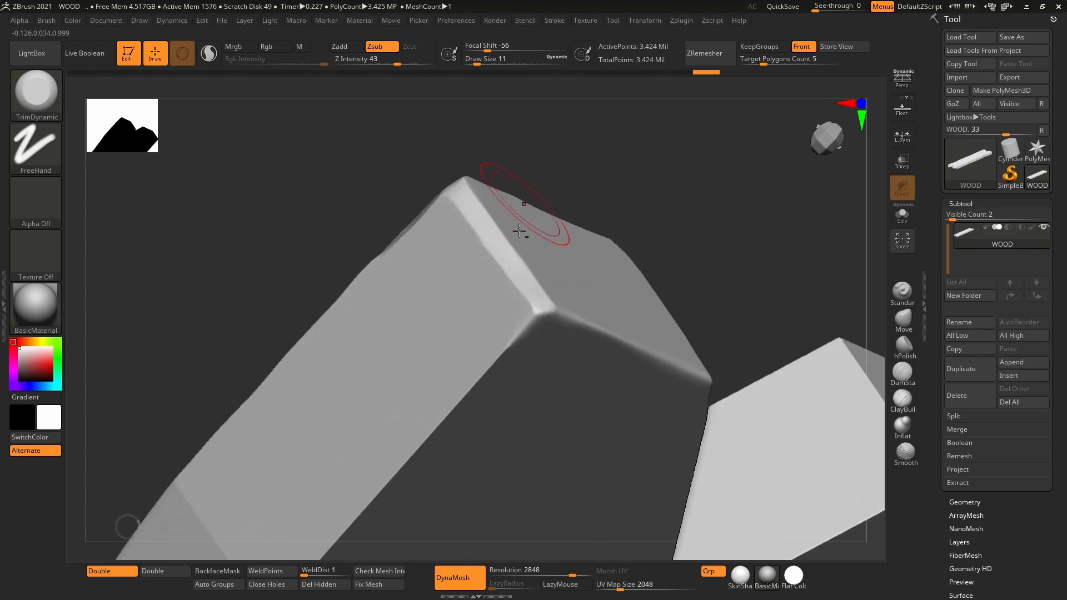
- Trim the remaining edges of the broken end's prong toward the notch and undo the stray stroke at the notch
{"action": "left_click_drag", "start_coordinate": [532, 312], "coordinate": [434, 439]}
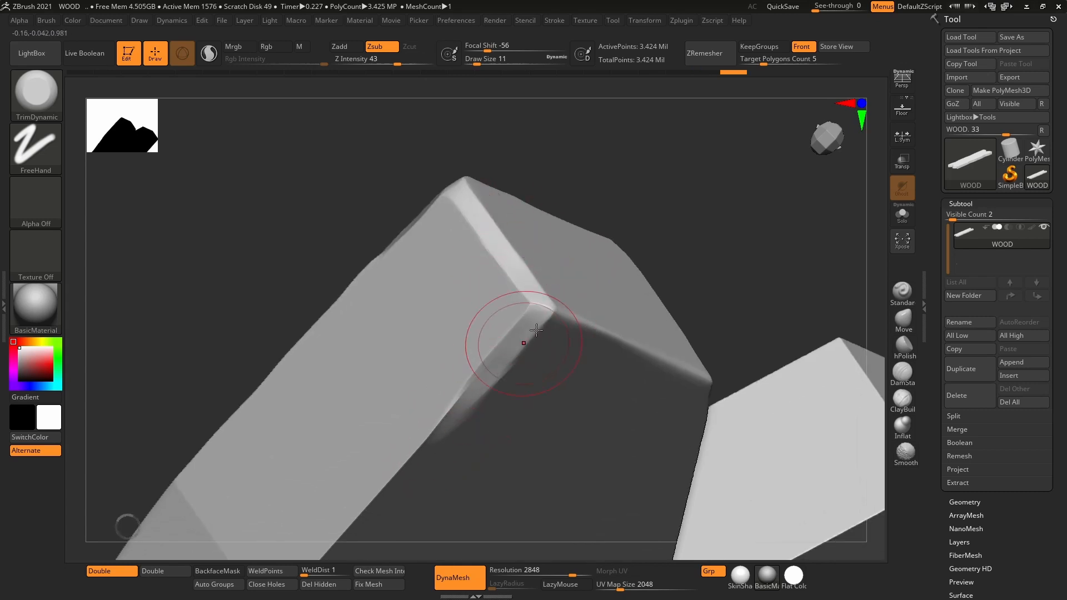
{"action": "left_click_drag", "start_coordinate": [656, 180], "coordinate": [545, 201]}
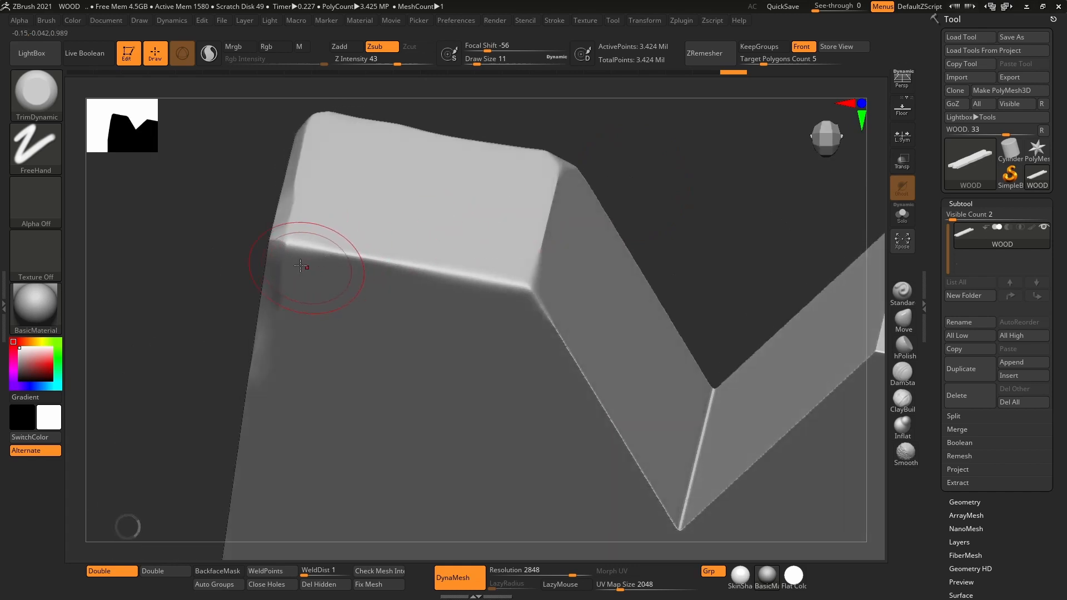
{"action": "left_click_drag", "start_coordinate": [283, 238], "coordinate": [533, 289]}
{"action": "mouse_move", "coordinate": [659, 178]}
{"action": "left_mouse_down"}
{"action": "mouse_move", "coordinate": [686, 229]}
{"action": "mouse_move", "coordinate": [660, 198]}
{"action": "mouse_move", "coordinate": [534, 397]}
{"action": "mouse_move", "coordinate": [543, 478]}
{"action": "mouse_move", "coordinate": [320, 270]}
{"action": "left_mouse_up"}
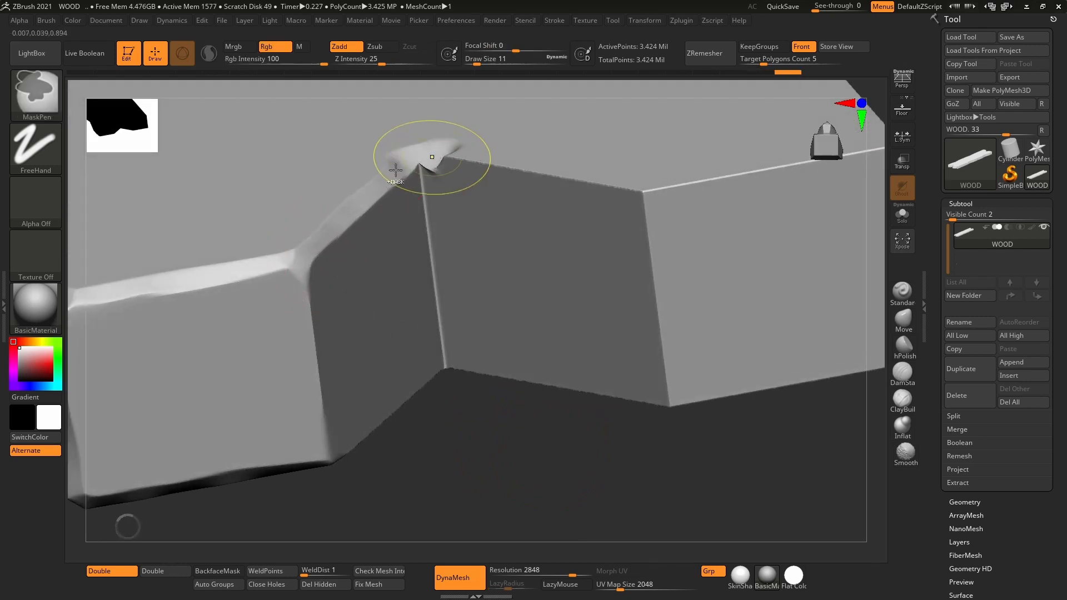
{"action": "key", "text": "ctrl+z"}
{"action": "mouse_move", "coordinate": [367, 202]}
{"action": "left_mouse_down"}
{"action": "mouse_move", "coordinate": [309, 246]}
{"action": "mouse_move", "coordinate": [362, 202]}
{"action": "left_mouse_up"}
- Frame the whole plank to review its trimmed edges, and switch to the browser's stylized wood block reference
{"action": "key", "text": "f"}
{"action": "mouse_move", "coordinate": [702, 425]}
{"action": "left_mouse_down"}
{"action": "mouse_move", "coordinate": [727, 393]}
{"action": "mouse_move", "coordinate": [717, 243]}
{"action": "mouse_move", "coordinate": [719, 262]}
{"action": "left_mouse_up"}
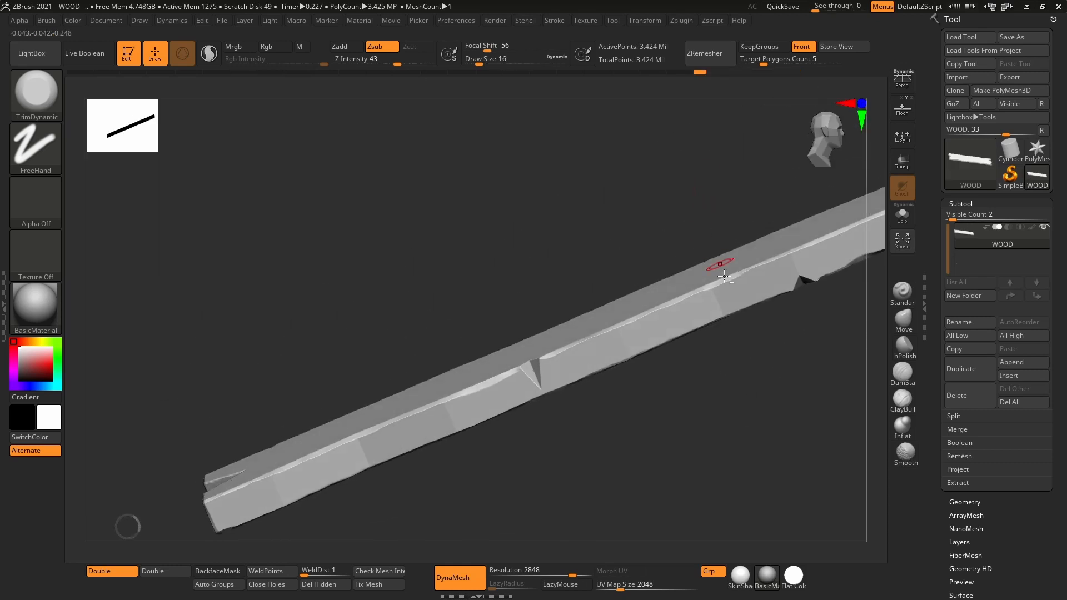
{"action": "right_click_drag", "start_coordinate": [756, 332], "coordinate": [530, 201], "text": "ctrl"}
{"action": "mouse_move", "coordinate": [648, 363]}
{"action": "right_mouse_down"}
{"action": "mouse_move", "coordinate": [675, 335]}
{"action": "mouse_move", "coordinate": [658, 341]}
{"action": "mouse_move", "coordinate": [647, 382]}
{"action": "right_mouse_up"}
{"action": "key", "text": "alt+Tab"}
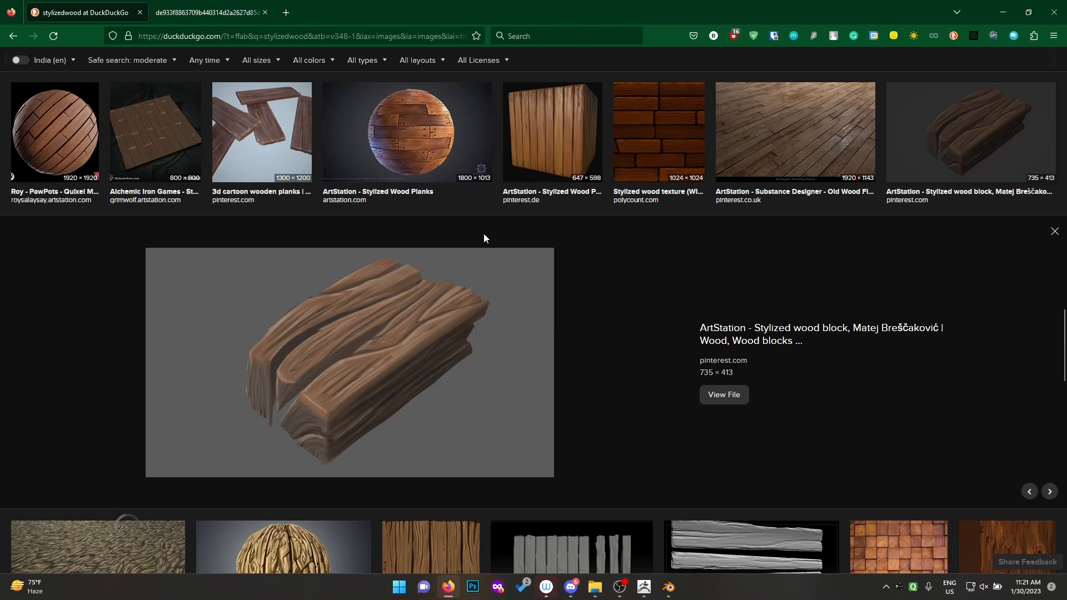
- Switch back to ZBrush and load the Orb_Rock_Detail brush from the Orb brush pack folder in LightBox
{"action": "key", "text": "alt+Tab"}
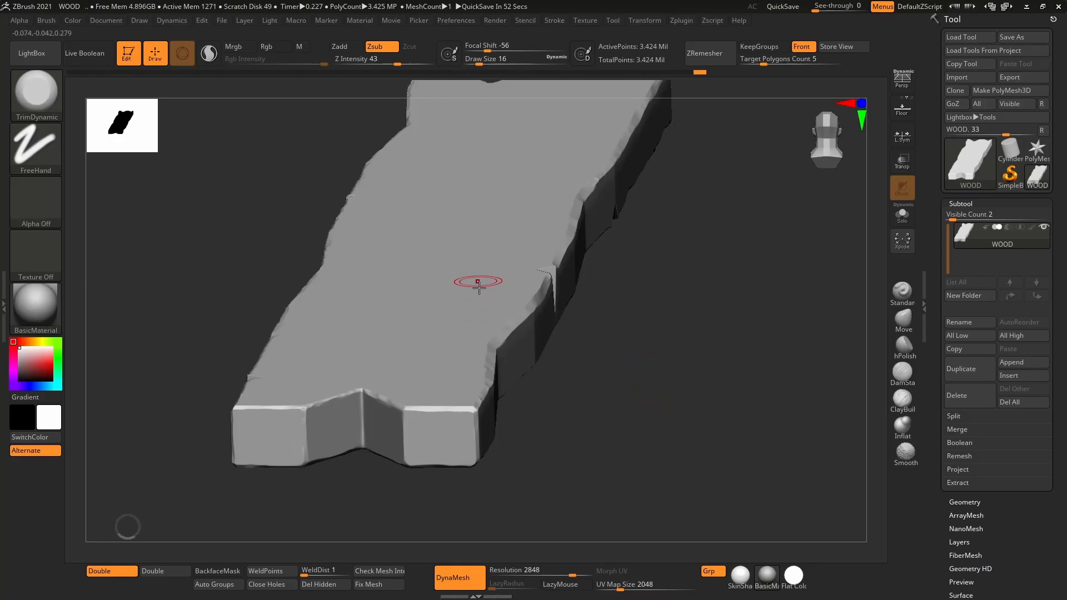
{"action": "left_click_drag", "start_coordinate": [696, 382], "coordinate": [667, 388]}
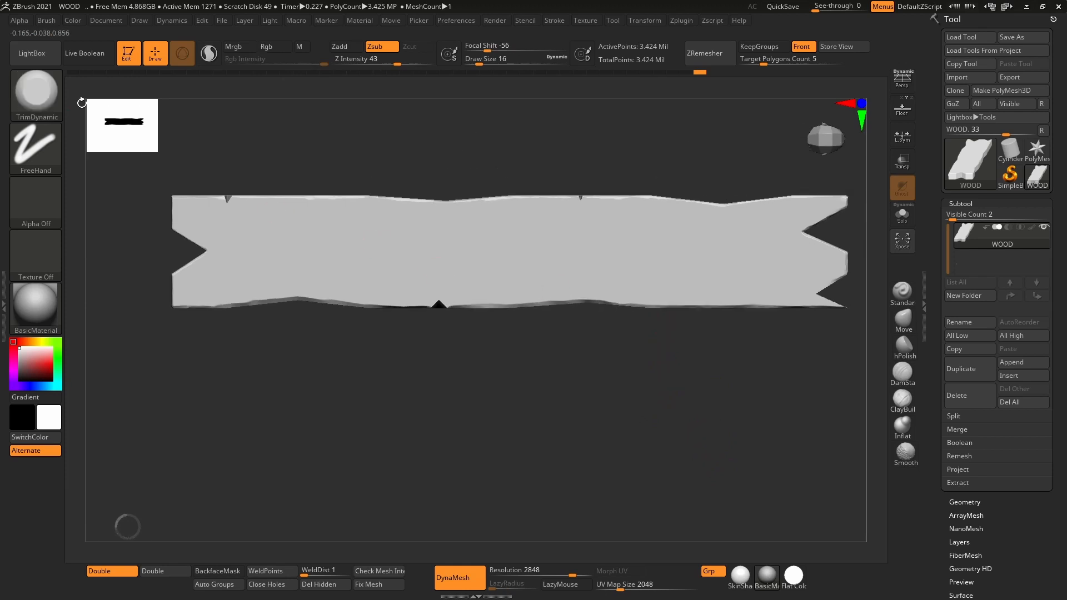
{"action": "left_click", "coordinate": [50, 56]}
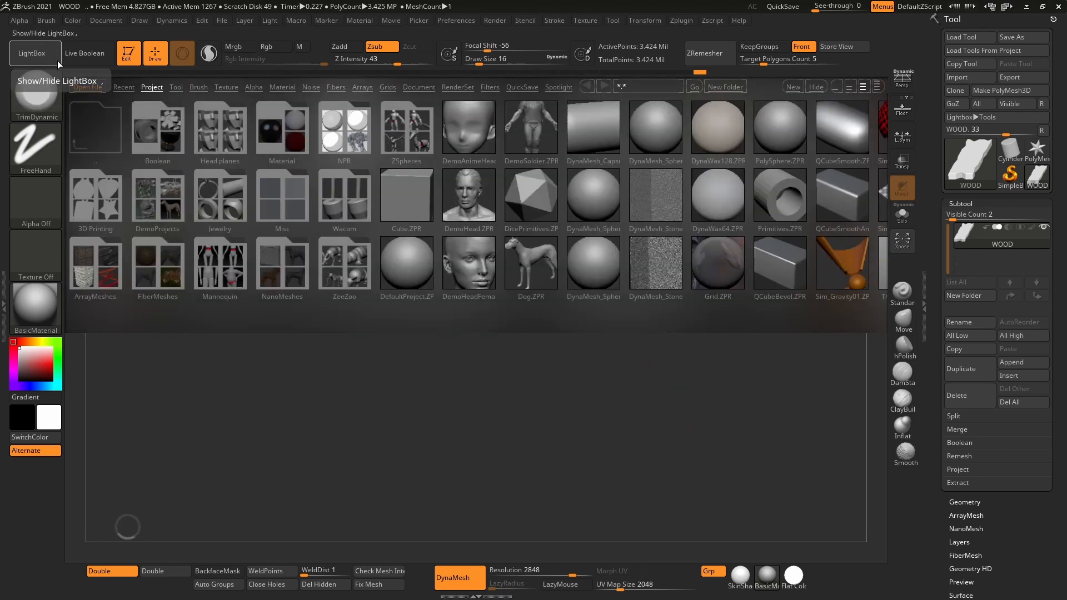
{"action": "left_click", "coordinate": [199, 87]}
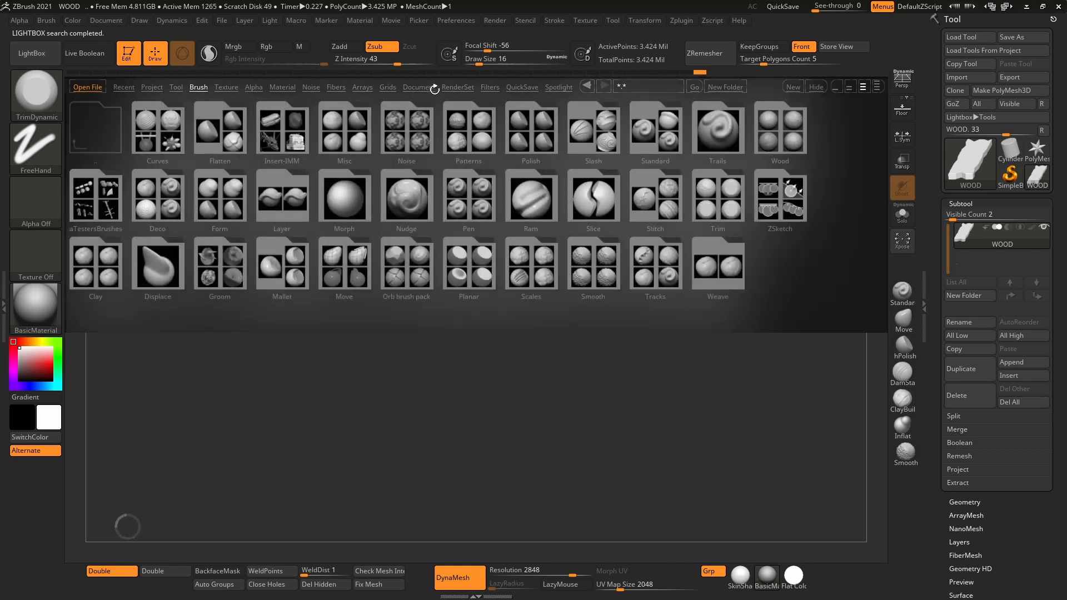
{"action": "double_click", "coordinate": [405, 253]}
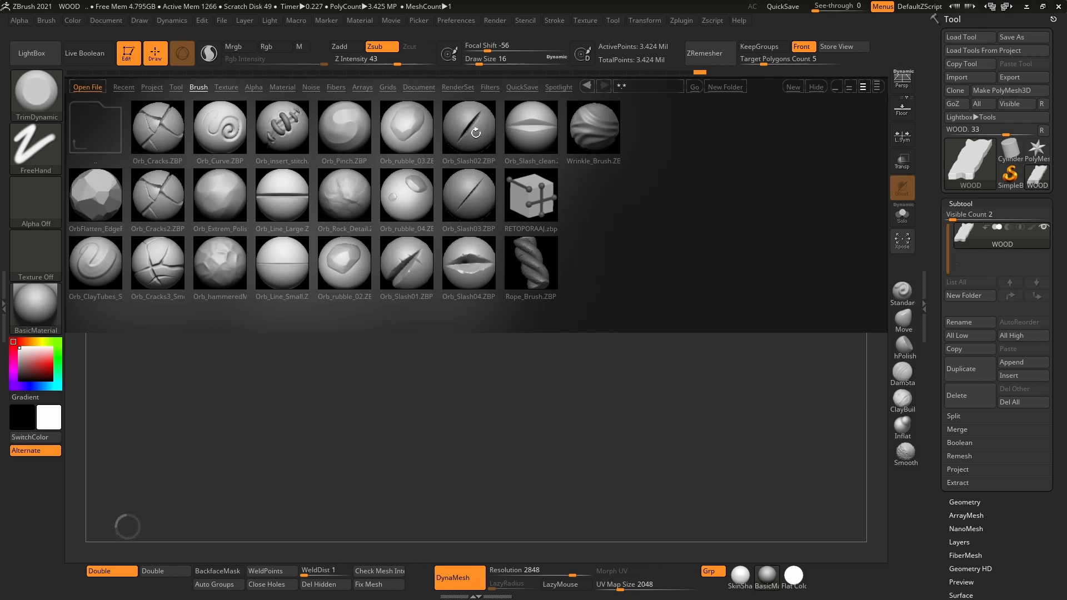
{"action": "double_click", "coordinate": [366, 179]}
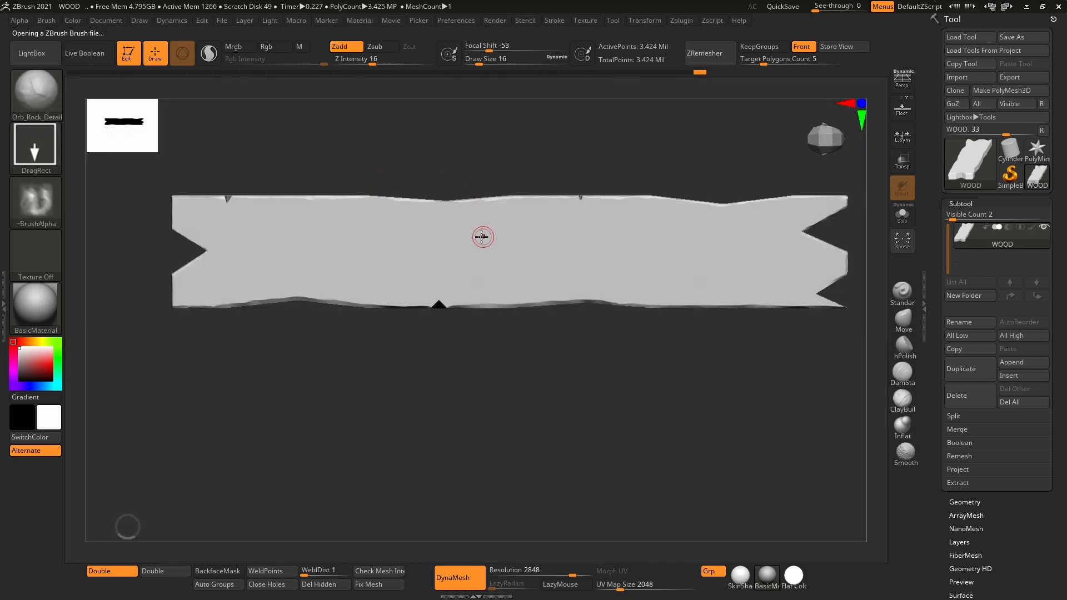
- Stamp Orb_Rock_Detail surface relief across both broad faces of the plank, from one broken end to the other
{"action": "left_click_drag", "start_coordinate": [703, 235], "coordinate": [624, 269]}
{"action": "left_click_drag", "start_coordinate": [587, 345], "coordinate": [515, 392]}
{"action": "left_click_drag", "start_coordinate": [278, 243], "coordinate": [427, 250]}
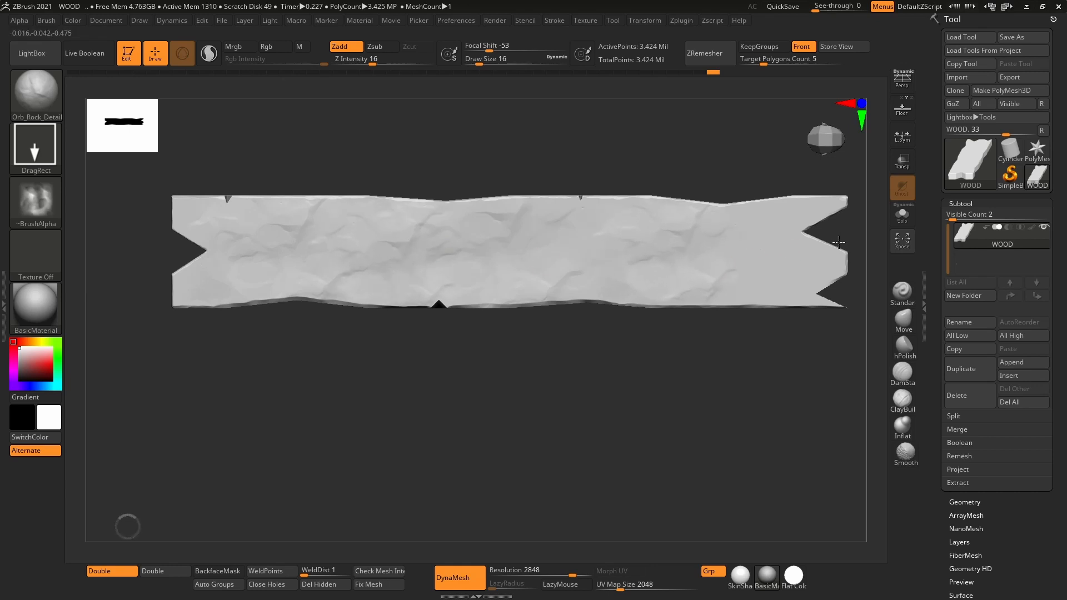
{"action": "right_click_drag", "start_coordinate": [764, 244], "coordinate": [592, 234], "text": "alt"}
{"action": "left_click_drag", "start_coordinate": [605, 250], "coordinate": [667, 249]}
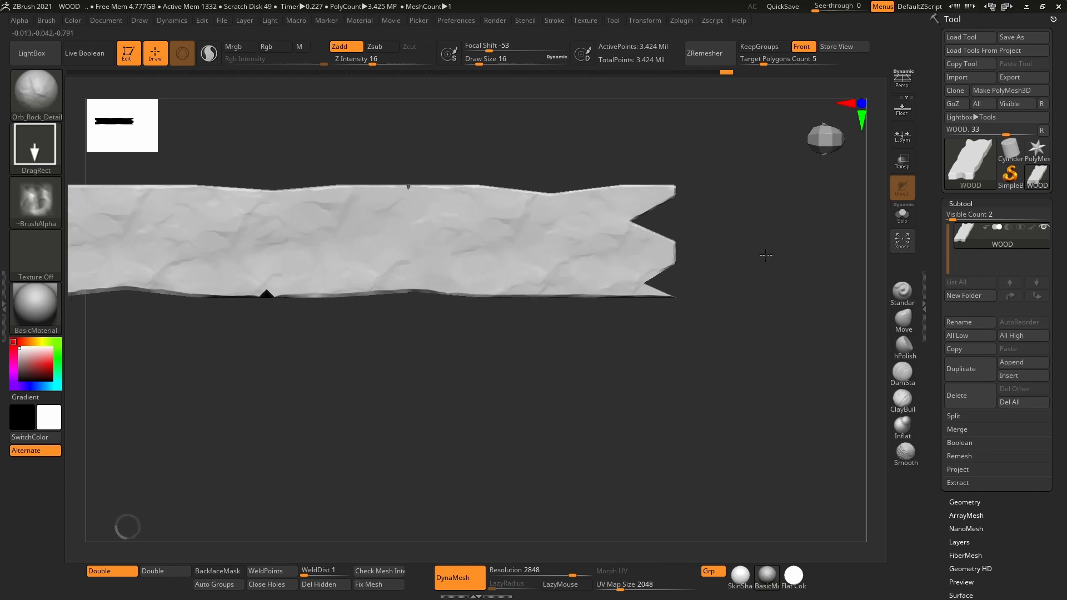
{"action": "right_click_drag", "start_coordinate": [379, 322], "coordinate": [451, 246], "text": "alt"}
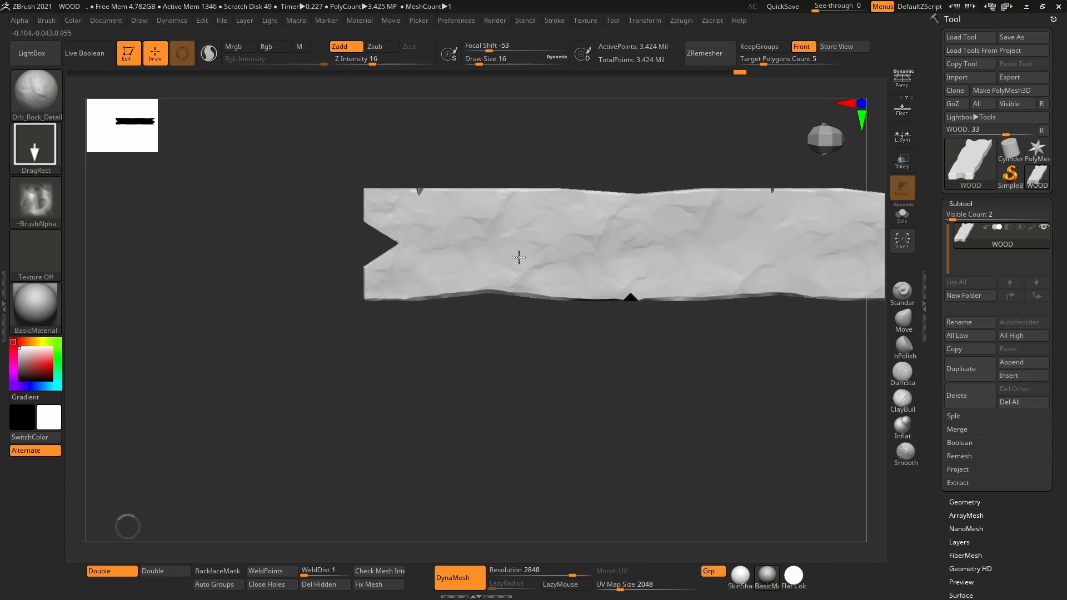
{"action": "right_click_drag", "start_coordinate": [480, 426], "coordinate": [579, 305]}
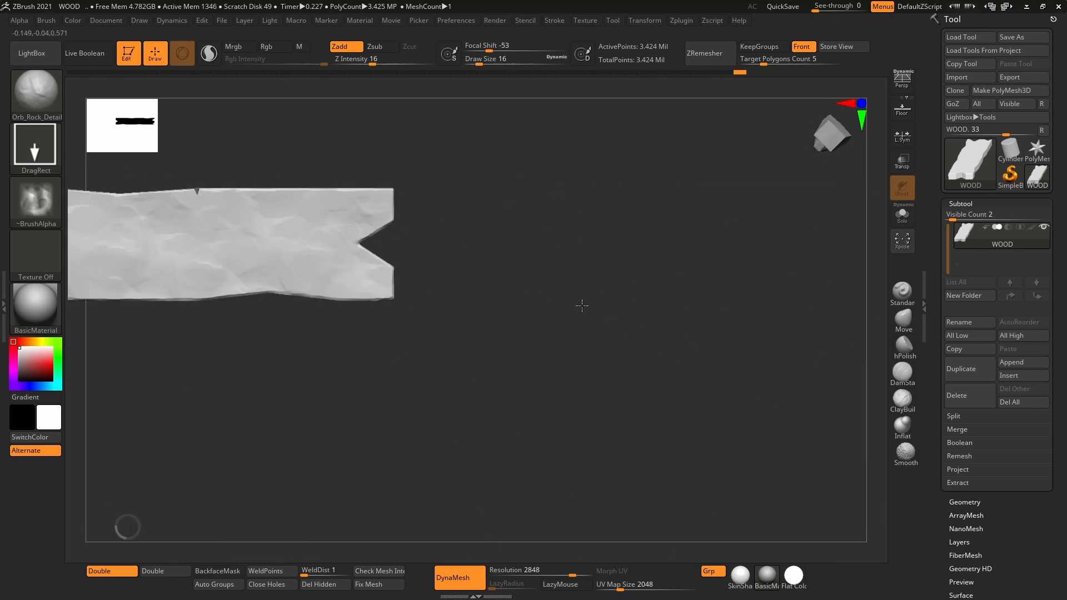
{"action": "mouse_move", "coordinate": [492, 249]}
{"action": "right_mouse_down"}
{"action": "mouse_move", "coordinate": [519, 377]}
{"action": "mouse_move", "coordinate": [498, 412]}
{"action": "mouse_move", "coordinate": [500, 436]}
{"action": "mouse_move", "coordinate": [500, 340]}
{"action": "mouse_move", "coordinate": [665, 431]}
{"action": "right_mouse_up"}
- Stamp rock detail on the plank's first long side face, around and between the V-shaped notches near one end
{"action": "key", "text": "ctrl"}
{"action": "mouse_move", "coordinate": [547, 239]}
{"action": "right_mouse_down", "text": "alt"}
{"action": "mouse_move", "coordinate": [736, 150]}
{"action": "mouse_move", "coordinate": [754, 118]}
{"action": "right_mouse_up", "text": "alt"}
{"action": "mouse_move", "coordinate": [754, 118]}
{"action": "right_mouse_down"}
{"action": "mouse_move", "coordinate": [750, 177]}
{"action": "mouse_move", "coordinate": [823, 207]}
{"action": "right_mouse_up"}
{"action": "right_click_drag", "start_coordinate": [523, 244], "coordinate": [571, 384], "text": "ctrl"}
{"action": "right_click_drag", "start_coordinate": [553, 191], "coordinate": [435, 47], "text": "ctrl"}
{"action": "right_click_drag", "start_coordinate": [688, 162], "coordinate": [640, 128]}
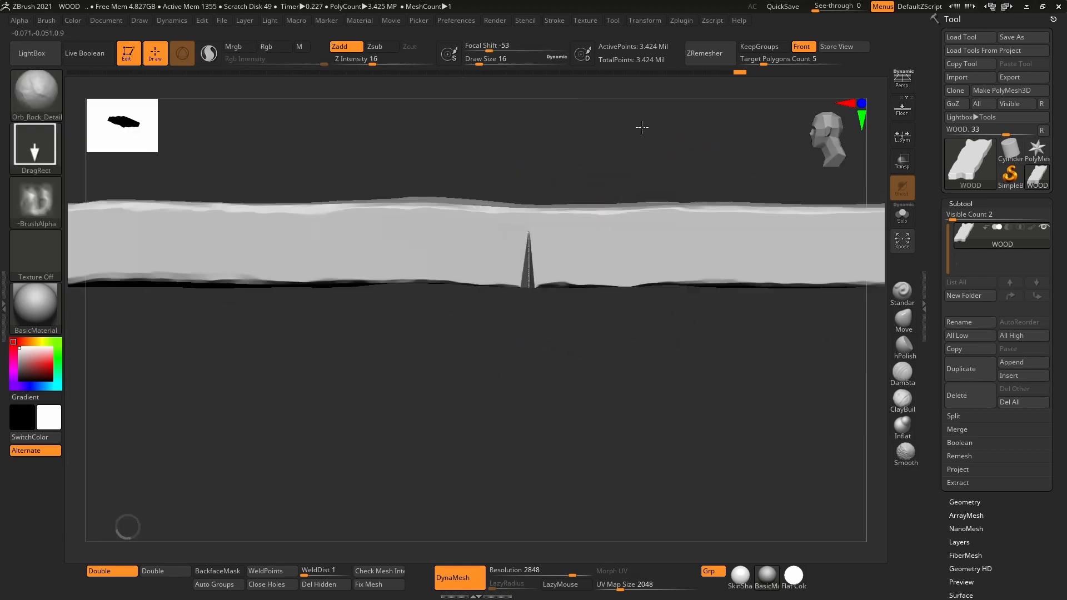
{"action": "right_click_drag", "start_coordinate": [614, 232], "coordinate": [565, 243]}
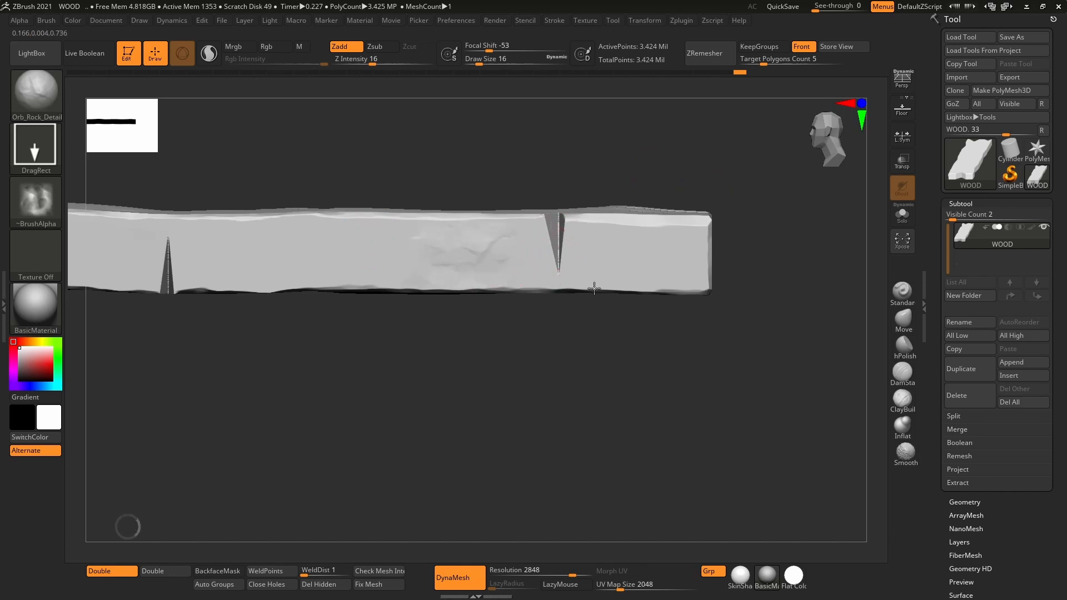
{"action": "left_click_drag", "start_coordinate": [670, 300], "coordinate": [667, 302]}
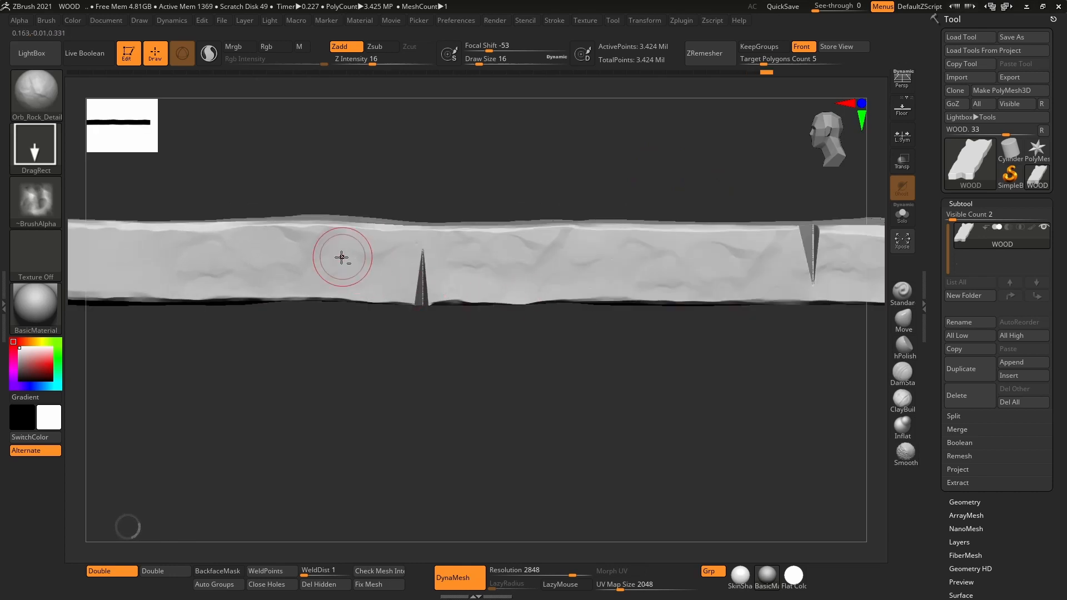
- Continue the rock detail stamps along the rest of the first long side, past the remaining notch to the far end
{"action": "right_click_drag", "start_coordinate": [342, 257], "coordinate": [423, 278]}
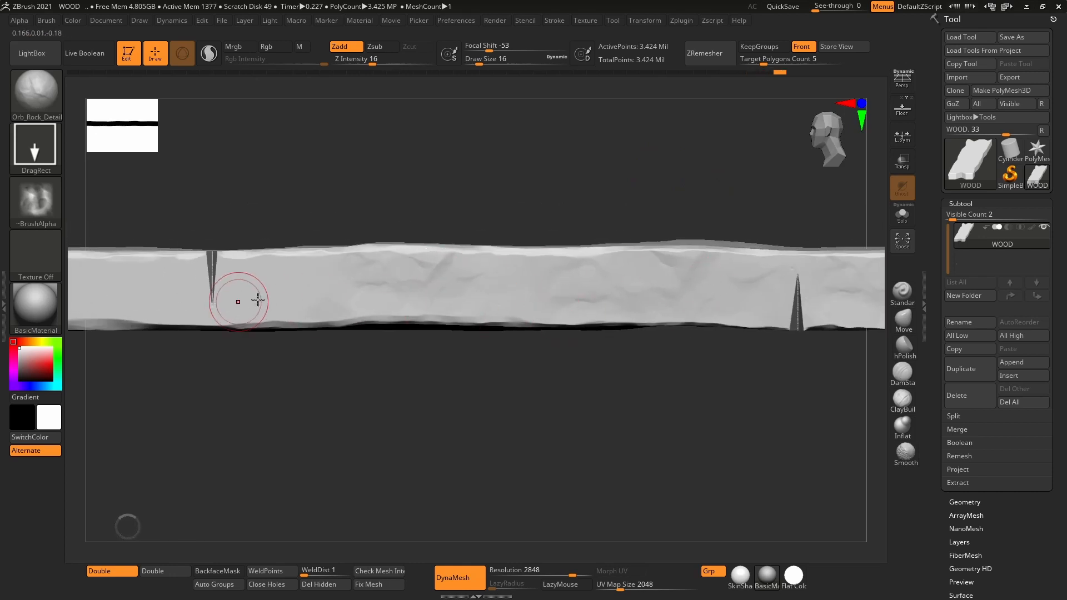
{"action": "right_click_drag", "start_coordinate": [258, 300], "coordinate": [458, 257]}
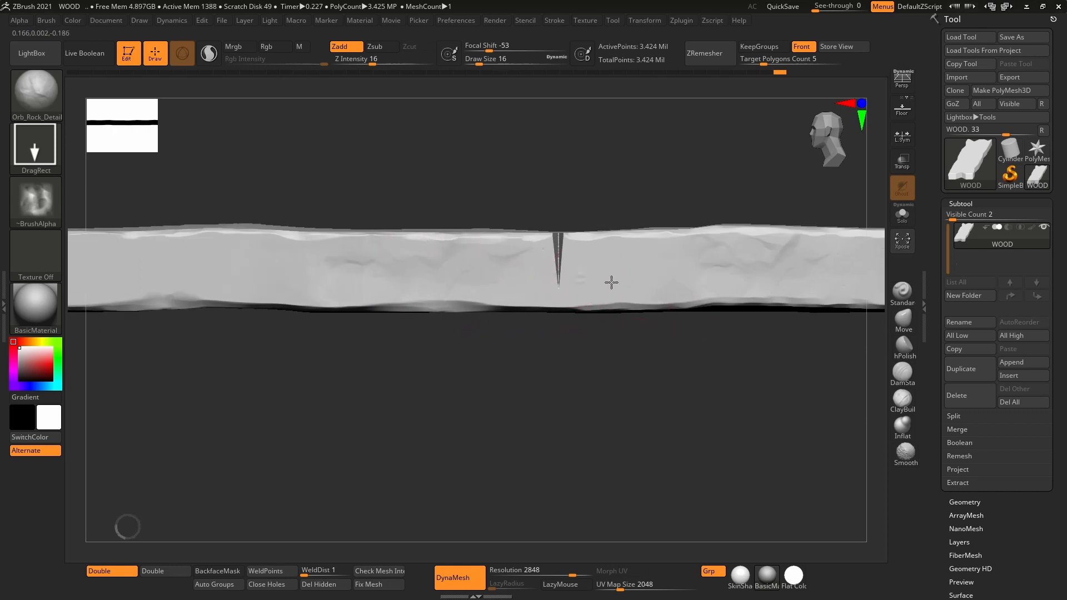
{"action": "left_click_drag", "start_coordinate": [224, 248], "coordinate": [217, 255]}
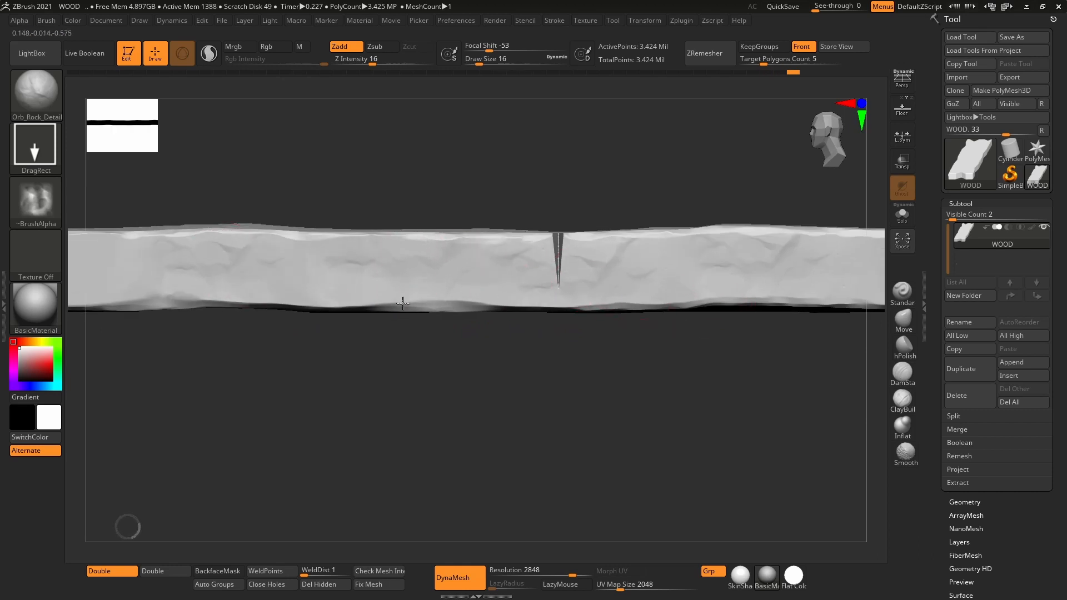
{"action": "right_click_drag", "start_coordinate": [336, 282], "coordinate": [638, 310]}
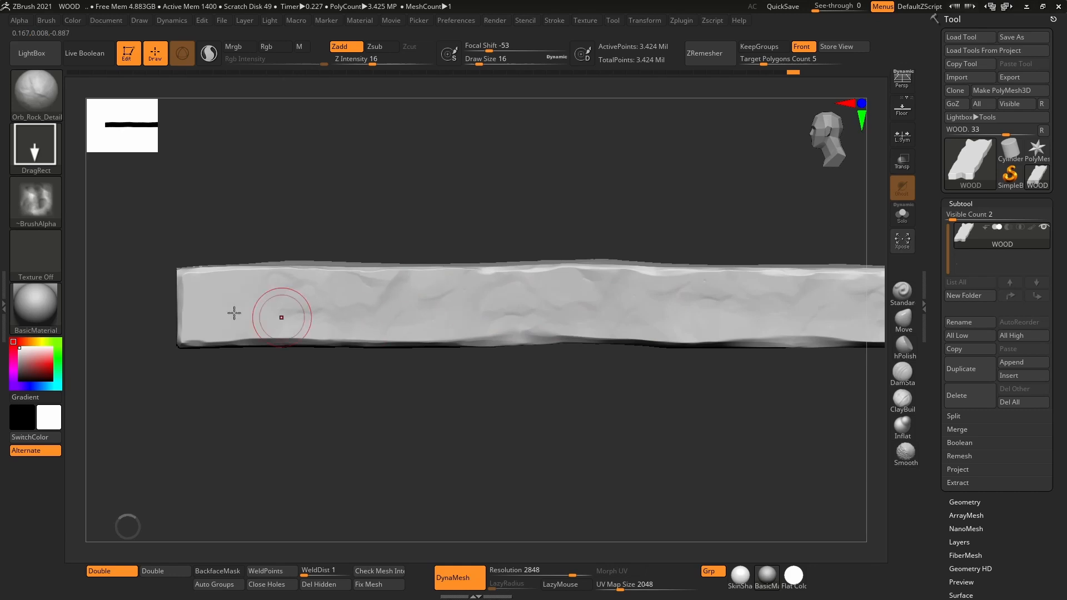
- Stamp rock detail onto the prong and notch faces at the first broken end
{"action": "mouse_move", "coordinate": [448, 331]}
{"action": "right_mouse_down"}
{"action": "mouse_move", "coordinate": [377, 431]}
{"action": "mouse_move", "coordinate": [419, 419]}
{"action": "mouse_move", "coordinate": [489, 352]}
{"action": "mouse_move", "coordinate": [465, 353]}
{"action": "mouse_move", "coordinate": [490, 356]}
{"action": "mouse_move", "coordinate": [428, 328]}
{"action": "mouse_move", "coordinate": [639, 275]}
{"action": "mouse_move", "coordinate": [459, 346]}
{"action": "mouse_move", "coordinate": [445, 429]}
{"action": "mouse_move", "coordinate": [436, 257]}
{"action": "right_mouse_up"}
{"action": "left_click_drag", "start_coordinate": [523, 285], "coordinate": [661, 356]}
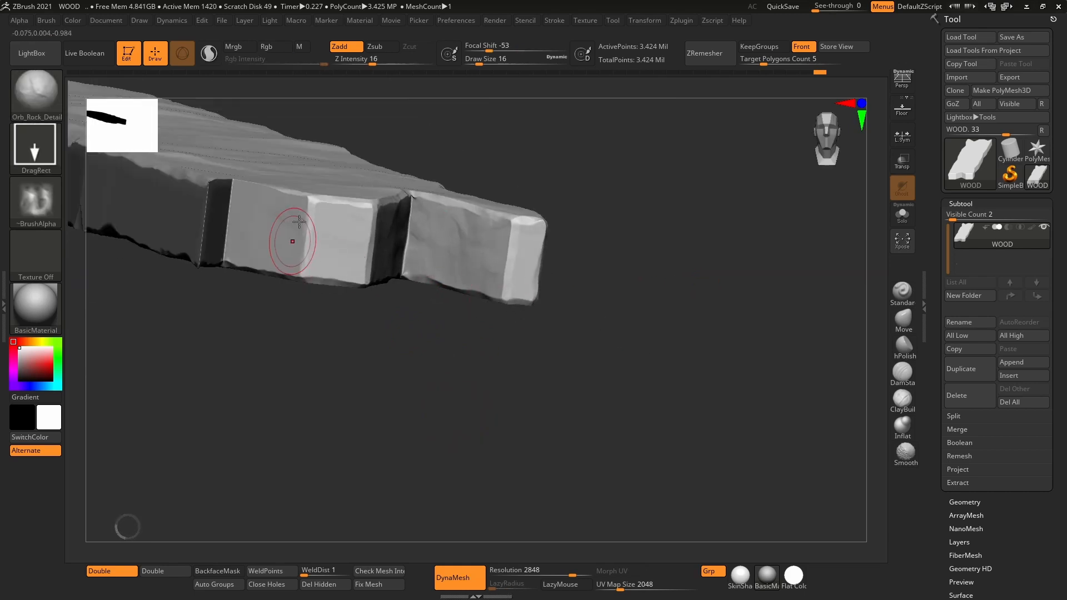
{"action": "left_click_drag", "start_coordinate": [252, 220], "coordinate": [395, 294]}
- Stamp rock detail along the entire opposite long side face of the plank, including around its notches
{"action": "right_click_drag", "start_coordinate": [358, 360], "coordinate": [836, 364]}
{"action": "right_click_drag", "start_coordinate": [514, 356], "coordinate": [557, 223], "text": "ctrl"}
{"action": "left_click_drag", "start_coordinate": [675, 228], "coordinate": [810, 245]}
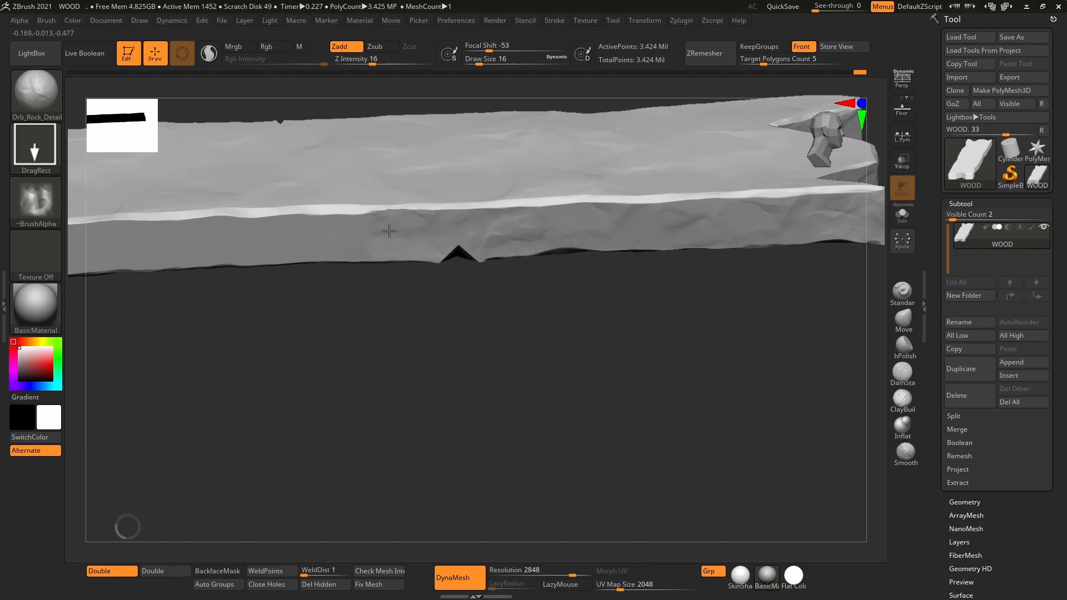
{"action": "right_click_drag", "start_coordinate": [367, 267], "coordinate": [519, 236]}
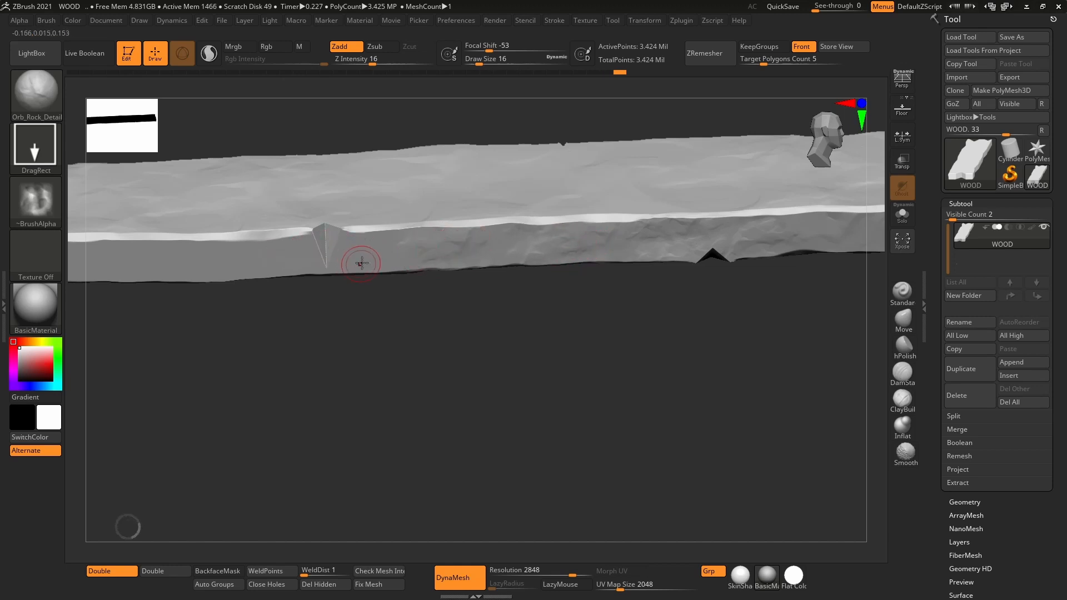
{"action": "right_click_drag", "start_coordinate": [295, 231], "coordinate": [714, 204], "text": "alt"}
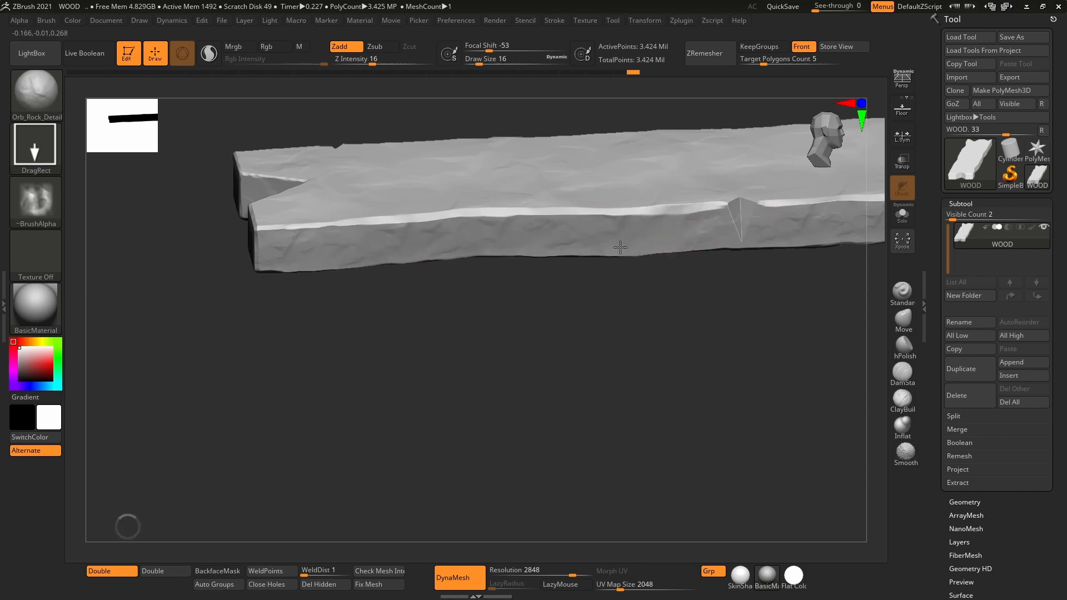
- Stamp rock detail onto the two prong faces and the inner notch faces of the remaining broken end
{"action": "mouse_move", "coordinate": [420, 333]}
{"action": "right_mouse_down"}
{"action": "mouse_move", "coordinate": [424, 355]}
{"action": "mouse_move", "coordinate": [459, 314]}
{"action": "right_mouse_up"}
{"action": "right_click_drag", "start_coordinate": [459, 315], "coordinate": [530, 320], "text": "ctrl"}
{"action": "left_click_drag", "start_coordinate": [526, 319], "coordinate": [631, 414]}
{"action": "left_click_drag", "start_coordinate": [548, 335], "coordinate": [695, 434]}
{"action": "left_click_drag", "start_coordinate": [259, 165], "coordinate": [326, 225]}
{"action": "mouse_move", "coordinate": [339, 226]}
{"action": "right_mouse_down"}
{"action": "mouse_move", "coordinate": [258, 243]}
{"action": "mouse_move", "coordinate": [238, 214]}
{"action": "mouse_move", "coordinate": [346, 138]}
{"action": "right_mouse_up"}
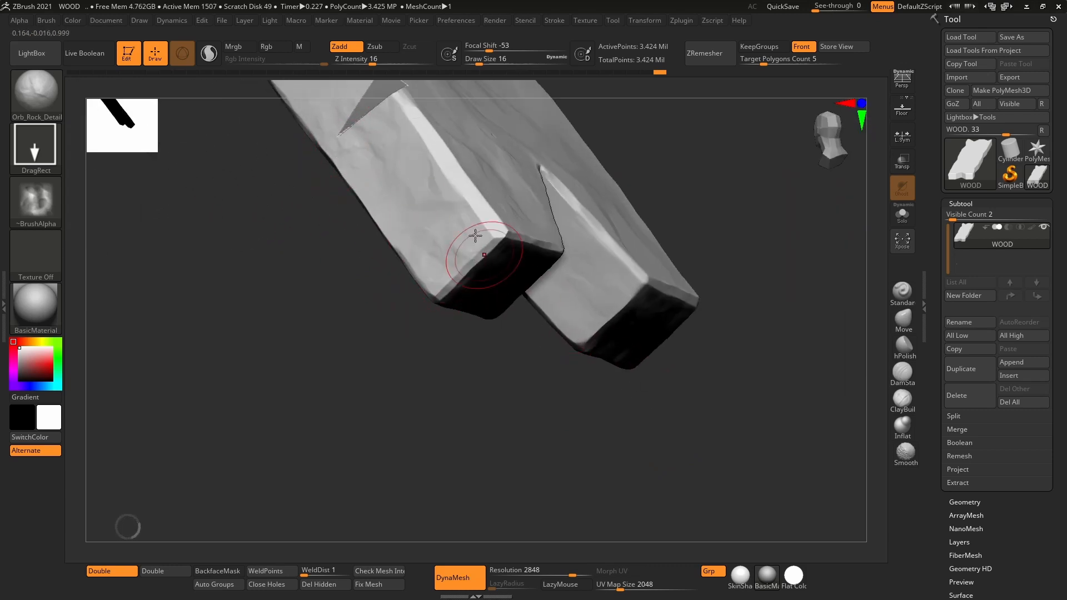
{"action": "right_click_drag", "start_coordinate": [547, 283], "coordinate": [602, 323]}
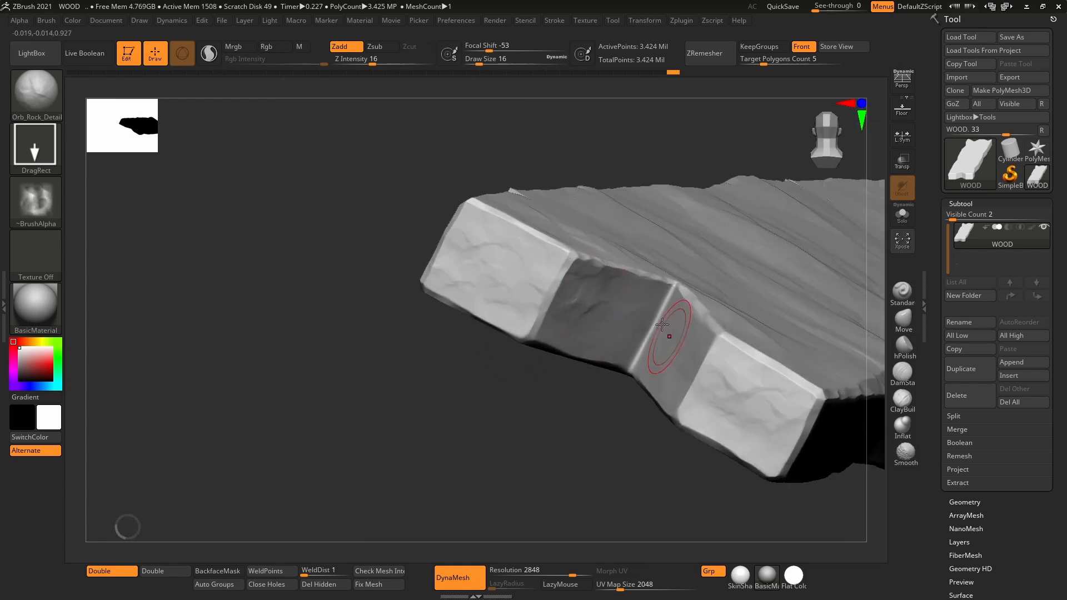
{"action": "right_click_drag", "start_coordinate": [653, 395], "coordinate": [631, 316]}
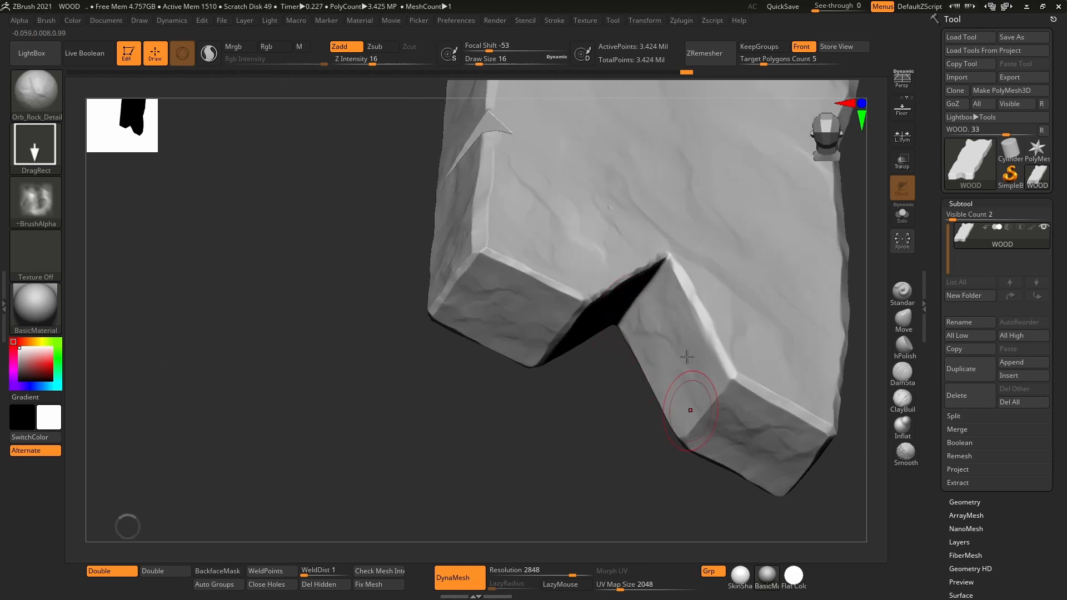
- Smooth the sharp edges of the V-shaped notches cut into the plank's long sides
{"action": "mouse_move", "coordinate": [628, 257]}
{"action": "right_mouse_down"}
{"action": "mouse_move", "coordinate": [550, 188]}
{"action": "mouse_move", "coordinate": [612, 309]}
{"action": "mouse_move", "coordinate": [619, 238]}
{"action": "mouse_move", "coordinate": [428, 329]}
{"action": "mouse_move", "coordinate": [470, 316]}
{"action": "mouse_move", "coordinate": [469, 424]}
{"action": "mouse_move", "coordinate": [431, 211]}
{"action": "mouse_move", "coordinate": [606, 218]}
{"action": "mouse_move", "coordinate": [584, 276]}
{"action": "mouse_move", "coordinate": [524, 283]}
{"action": "mouse_move", "coordinate": [499, 310]}
{"action": "mouse_move", "coordinate": [446, 464]}
{"action": "mouse_move", "coordinate": [572, 256]}
{"action": "mouse_move", "coordinate": [539, 181]}
{"action": "mouse_move", "coordinate": [573, 417]}
{"action": "mouse_move", "coordinate": [565, 229]}
{"action": "mouse_move", "coordinate": [603, 178]}
{"action": "mouse_move", "coordinate": [679, 353]}
{"action": "mouse_move", "coordinate": [625, 265]}
{"action": "mouse_move", "coordinate": [339, 319]}
{"action": "right_mouse_up"}
{"action": "right_click_drag", "start_coordinate": [579, 266], "coordinate": [445, 223], "text": "ctrl"}
{"action": "mouse_move", "coordinate": [420, 211]}
{"action": "left_mouse_down", "text": "shift"}
{"action": "mouse_move", "coordinate": [393, 251]}
{"action": "mouse_move", "coordinate": [504, 191]}
{"action": "mouse_move", "coordinate": [503, 215]}
{"action": "left_mouse_up", "text": "shift"}
{"action": "right_click_drag", "start_coordinate": [442, 327], "coordinate": [419, 331], "text": "ctrl"}
{"action": "right_click_drag", "start_coordinate": [243, 347], "coordinate": [577, 206], "text": "alt"}
{"action": "right_click_drag", "start_coordinate": [402, 229], "coordinate": [728, 244]}
{"action": "right_click_drag", "start_coordinate": [317, 314], "coordinate": [626, 201], "text": "alt"}
{"action": "mouse_move", "coordinate": [372, 314]}
{"action": "right_mouse_down"}
{"action": "mouse_move", "coordinate": [588, 257]}
{"action": "mouse_move", "coordinate": [581, 319]}
{"action": "mouse_move", "coordinate": [525, 202]}
{"action": "right_mouse_up"}
{"action": "left_click_drag", "start_coordinate": [524, 203], "coordinate": [535, 189], "text": "shift"}
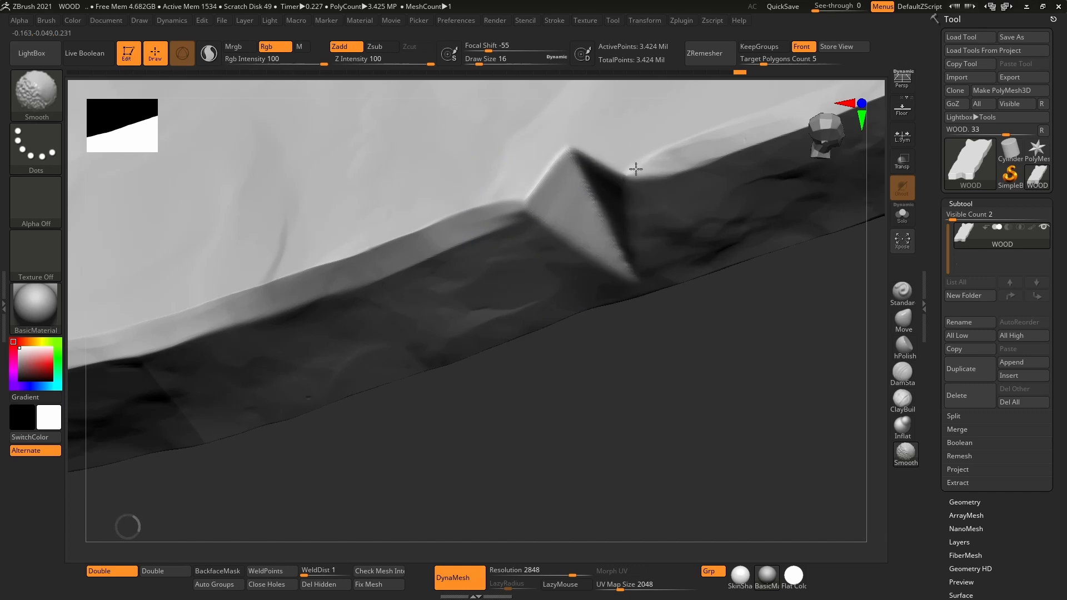
{"action": "mouse_move", "coordinate": [448, 226]}
{"action": "right_mouse_down", "text": "ctrl"}
{"action": "mouse_move", "coordinate": [424, 310]}
{"action": "mouse_move", "coordinate": [448, 334]}
{"action": "right_mouse_up", "text": "ctrl"}
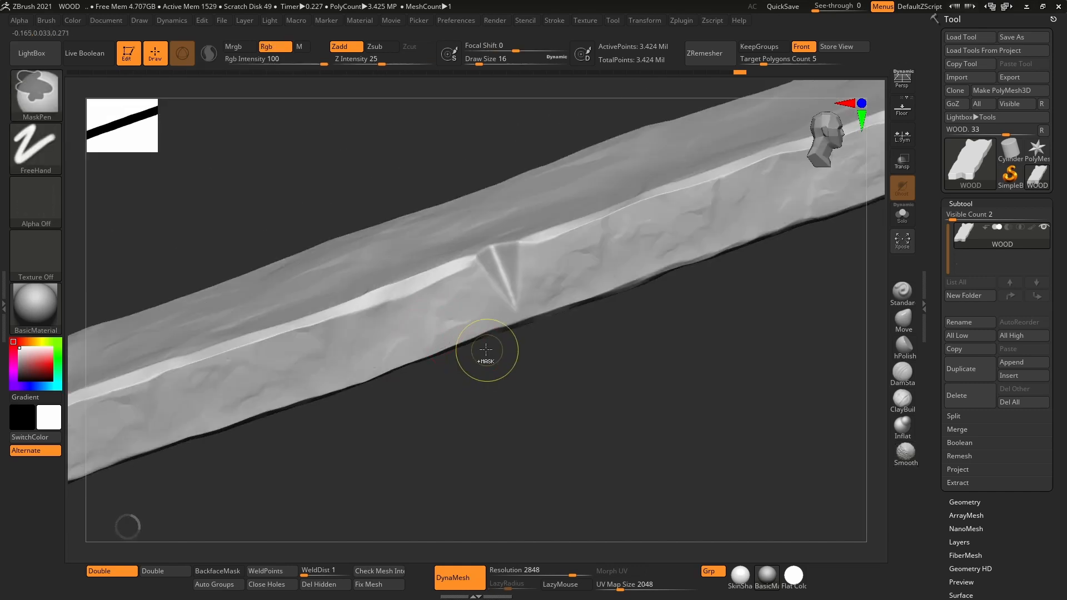
- Load the Alpha_04__Smooth alpha from the Stylized Wood Alphas folder and switch to the DamStandard brush
{"action": "mouse_move", "coordinate": [500, 428]}
{"action": "right_mouse_down"}
{"action": "mouse_move", "coordinate": [572, 257]}
{"action": "mouse_move", "coordinate": [575, 428]}
{"action": "mouse_move", "coordinate": [614, 357]}
{"action": "mouse_move", "coordinate": [486, 172]}
{"action": "mouse_move", "coordinate": [636, 233]}
{"action": "mouse_move", "coordinate": [242, 360]}
{"action": "mouse_move", "coordinate": [631, 448]}
{"action": "right_mouse_up"}
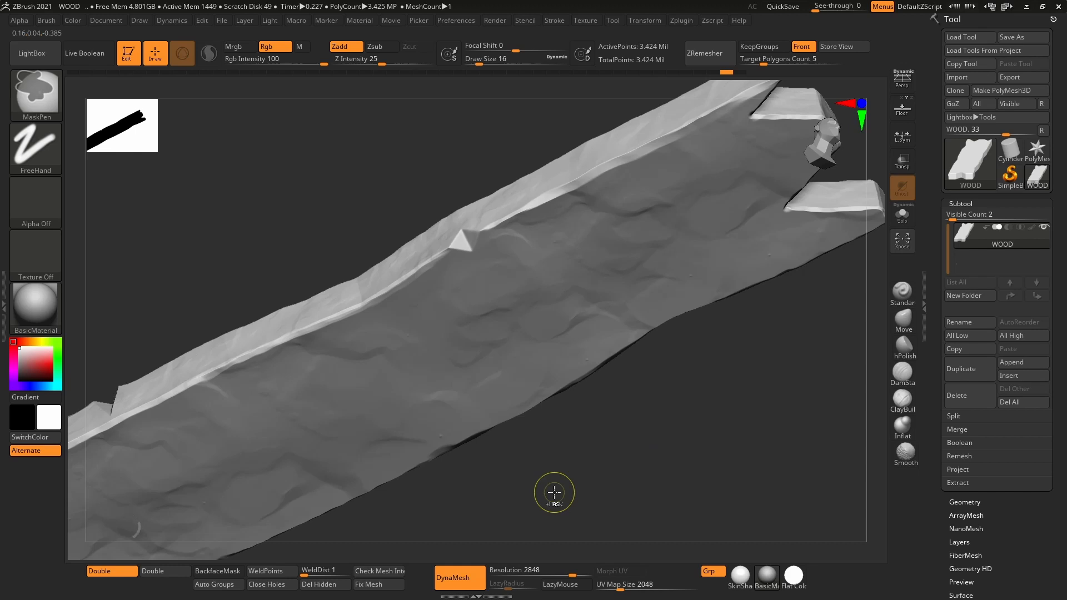
{"action": "mouse_move", "coordinate": [693, 387]}
{"action": "right_mouse_down"}
{"action": "mouse_move", "coordinate": [702, 422]}
{"action": "mouse_move", "coordinate": [549, 313]}
{"action": "mouse_move", "coordinate": [567, 436]}
{"action": "right_mouse_up"}
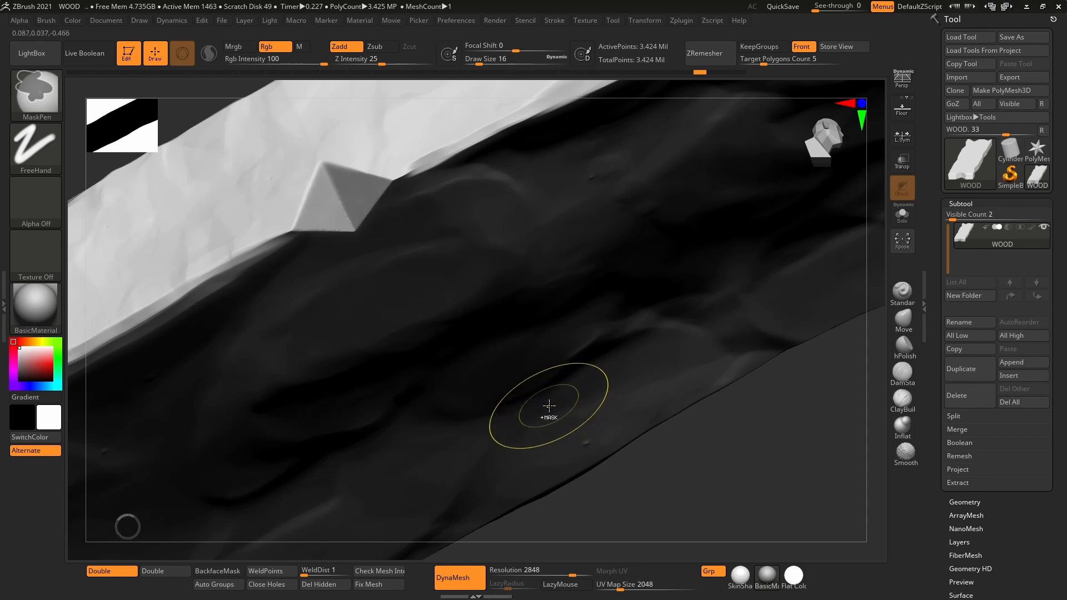
{"action": "mouse_move", "coordinate": [546, 410]}
{"action": "right_mouse_down"}
{"action": "mouse_move", "coordinate": [498, 234]}
{"action": "mouse_move", "coordinate": [515, 342]}
{"action": "mouse_move", "coordinate": [548, 239]}
{"action": "mouse_move", "coordinate": [622, 170]}
{"action": "right_mouse_up"}
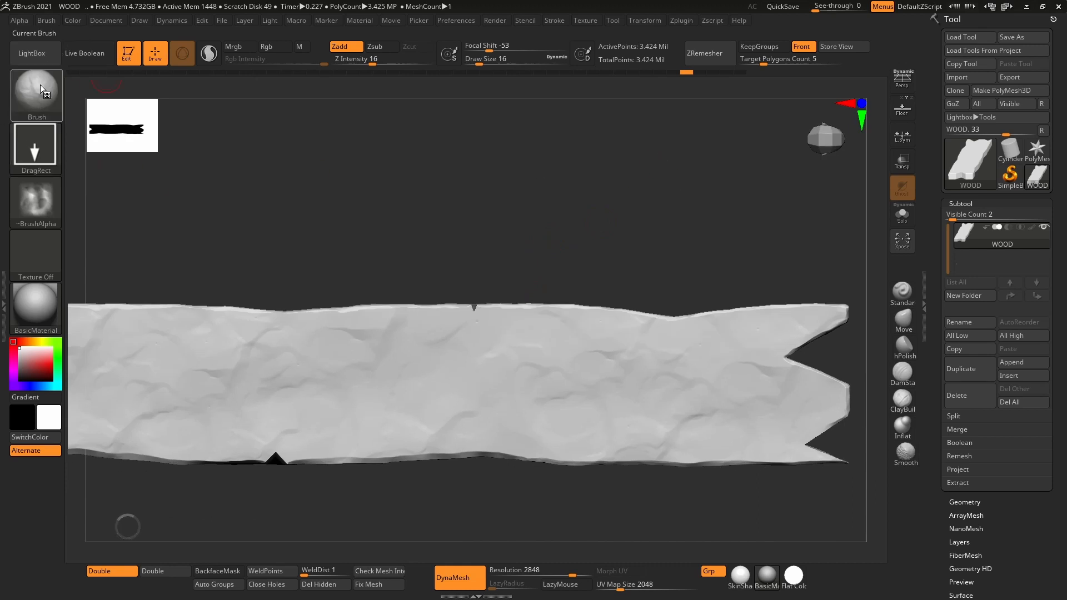
{"action": "mouse_move", "coordinate": [35, 192]}
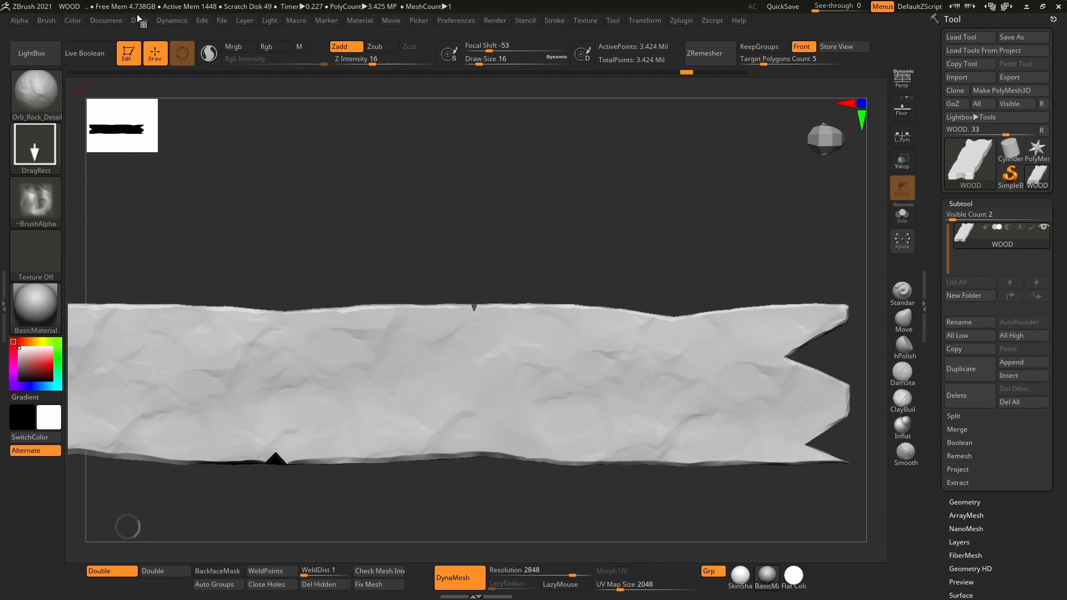
{"action": "left_click", "coordinate": [34, 52]}
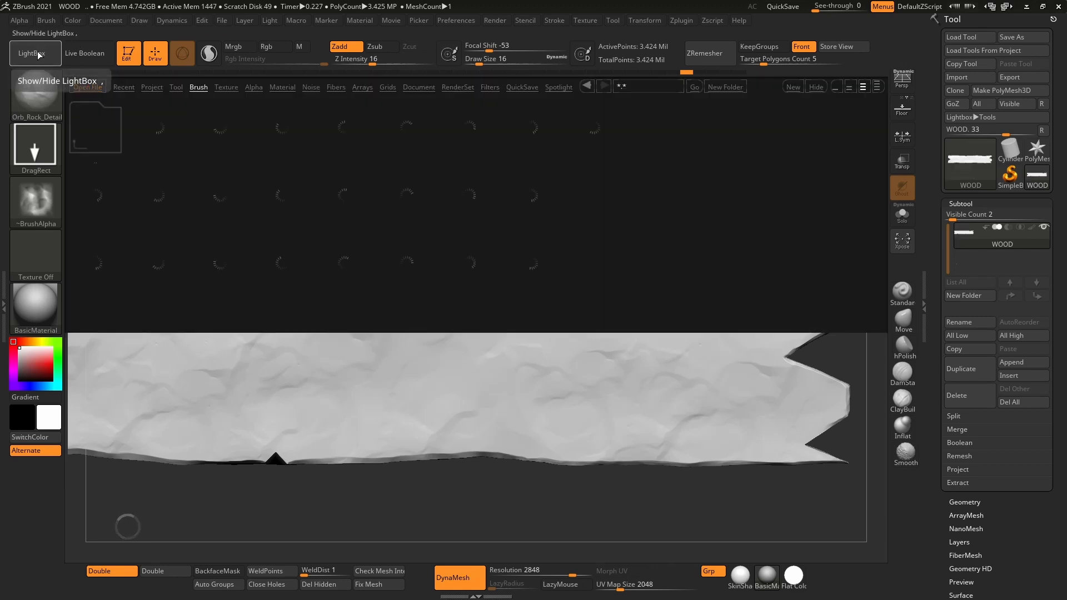
{"action": "left_click", "coordinate": [254, 88]}
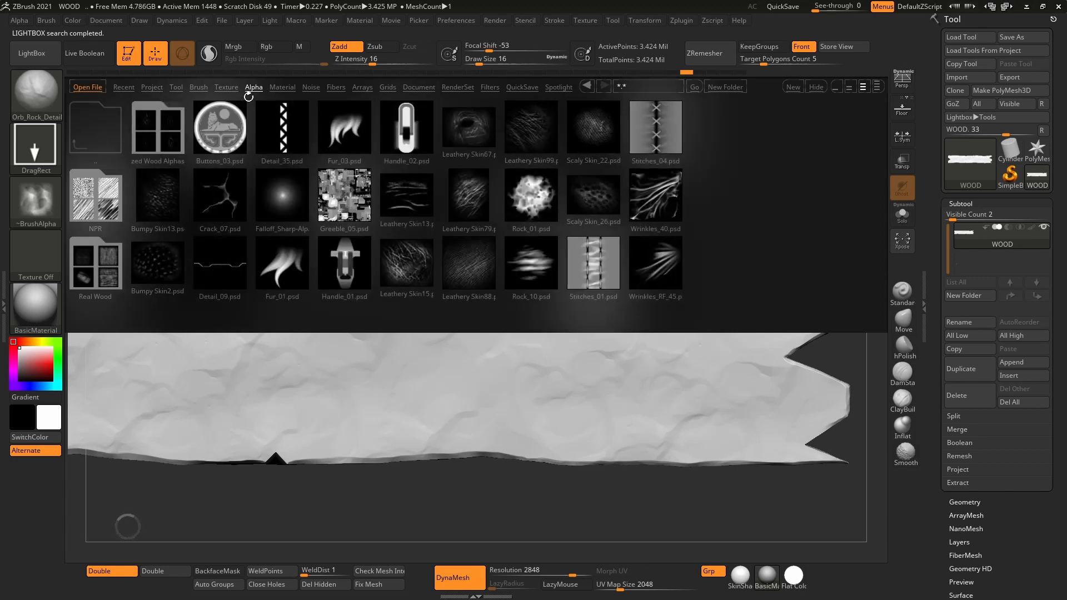
{"action": "double_click", "coordinate": [168, 125]}
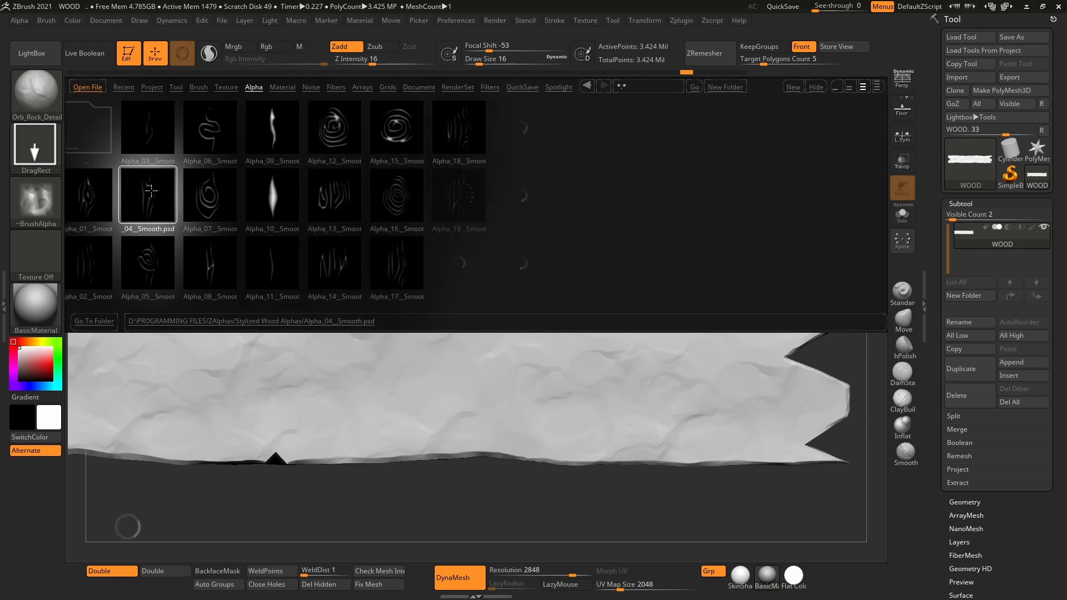
{"action": "double_click", "coordinate": [143, 173]}
{"action": "left_click", "coordinate": [37, 91]}
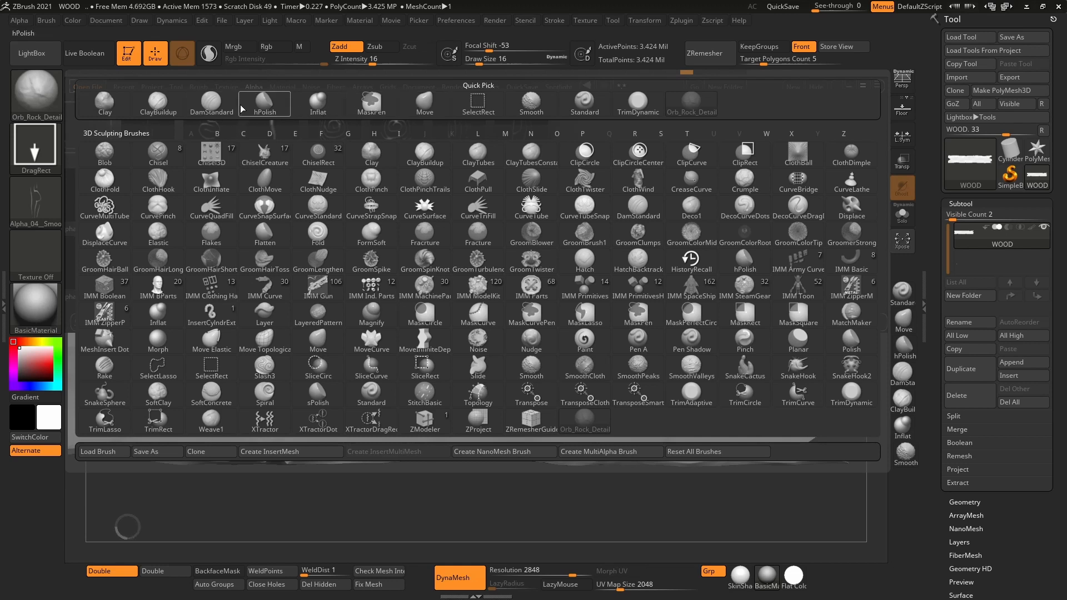
{"action": "left_click", "coordinate": [204, 112]}
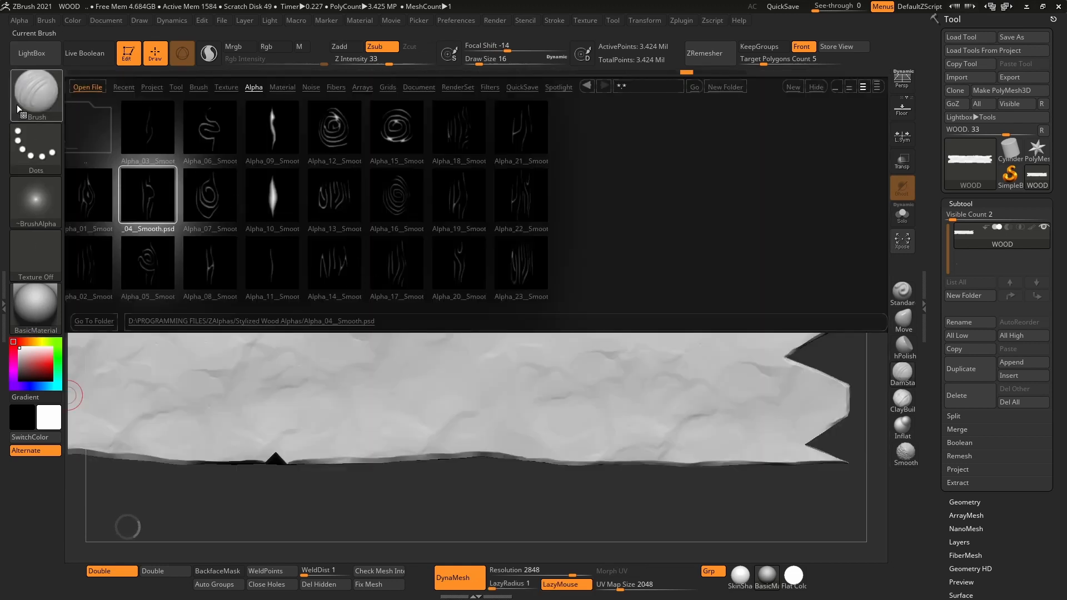
- Try stamping the Alpha_04__Smooth wood grain onto the plank's broken end with the DragRect stroke
{"action": "left_click", "coordinate": [39, 145]}
{"action": "left_click", "coordinate": [156, 155]}
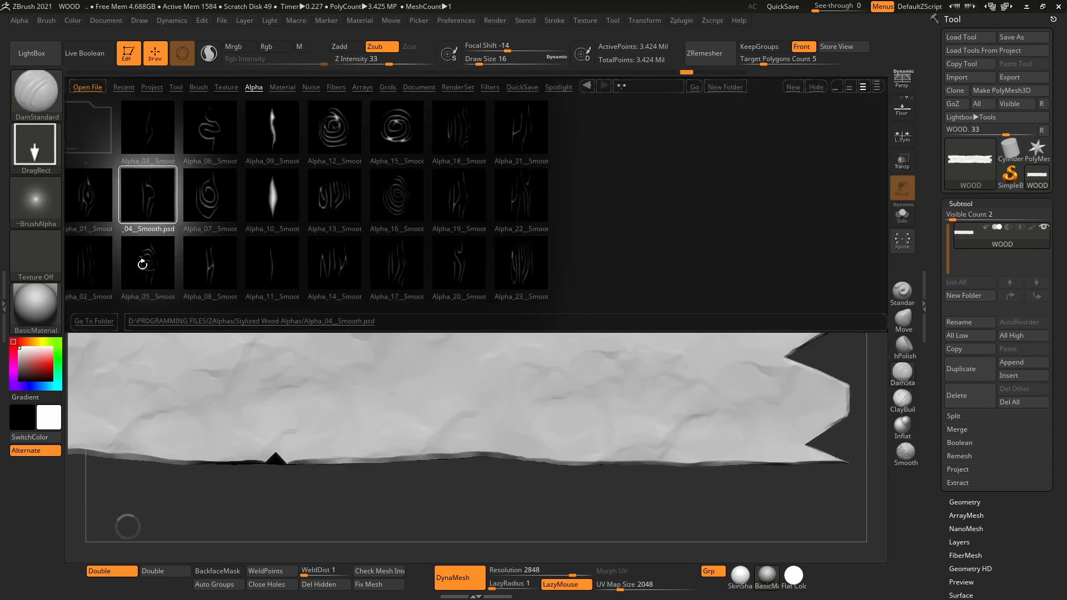
{"action": "double_click", "coordinate": [140, 199]}
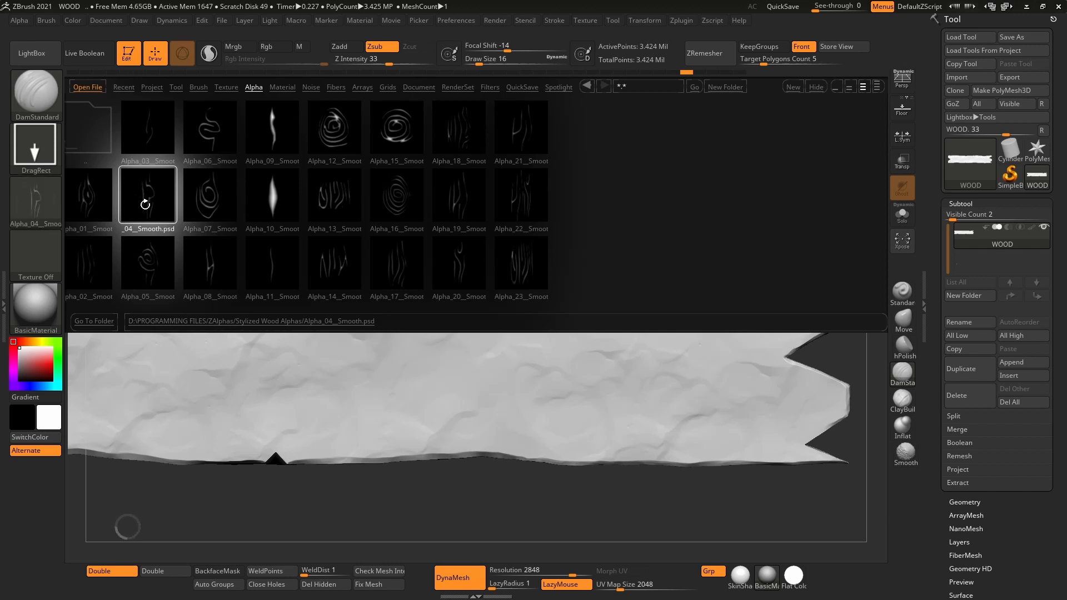
{"action": "key", "text": "comma"}
{"action": "mouse_move", "coordinate": [517, 374]}
{"action": "left_mouse_down"}
{"action": "mouse_move", "coordinate": [640, 396]}
{"action": "mouse_move", "coordinate": [758, 383]}
{"action": "mouse_move", "coordinate": [732, 348]}
{"action": "mouse_move", "coordinate": [741, 355]}
{"action": "left_mouse_up"}
{"action": "key", "text": "ctrl+z"}
{"action": "left_click_drag", "start_coordinate": [833, 391], "coordinate": [718, 397]}
{"action": "mouse_move", "coordinate": [723, 485]}
{"action": "left_mouse_down"}
{"action": "mouse_move", "coordinate": [662, 469]}
{"action": "mouse_move", "coordinate": [695, 484]}
{"action": "mouse_move", "coordinate": [716, 479]}
{"action": "left_mouse_up"}
- Try stamping the Alpha_13__Smooth wood grain across the full width of the plank's broken end
{"action": "key", "text": "comma"}
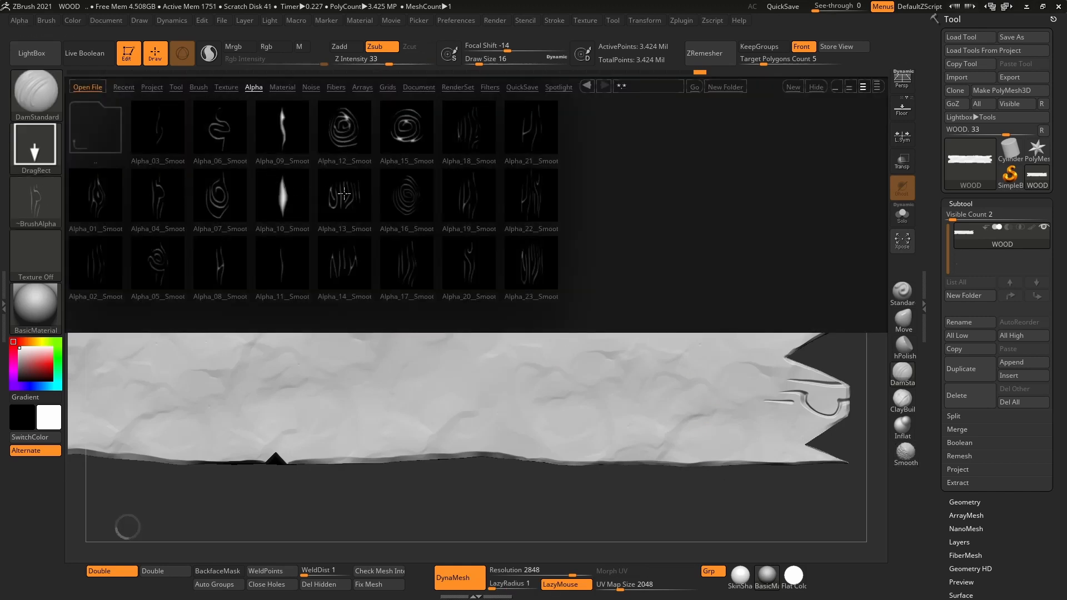
{"action": "left_click", "coordinate": [344, 193]}
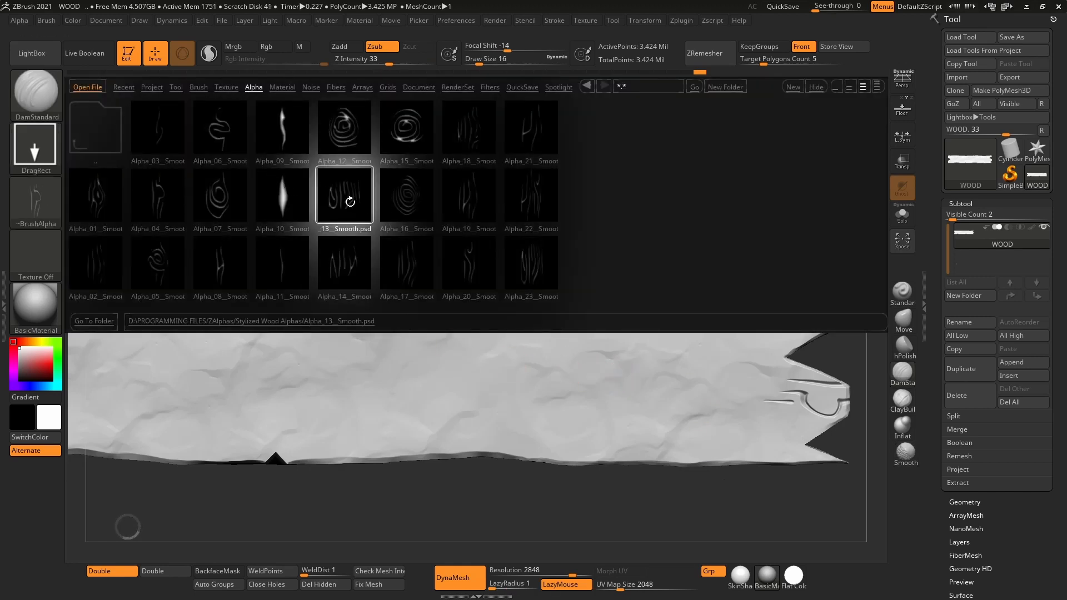
{"action": "left_click", "coordinate": [31, 53]}
{"action": "left_click_drag", "start_coordinate": [711, 380], "coordinate": [573, 340]}
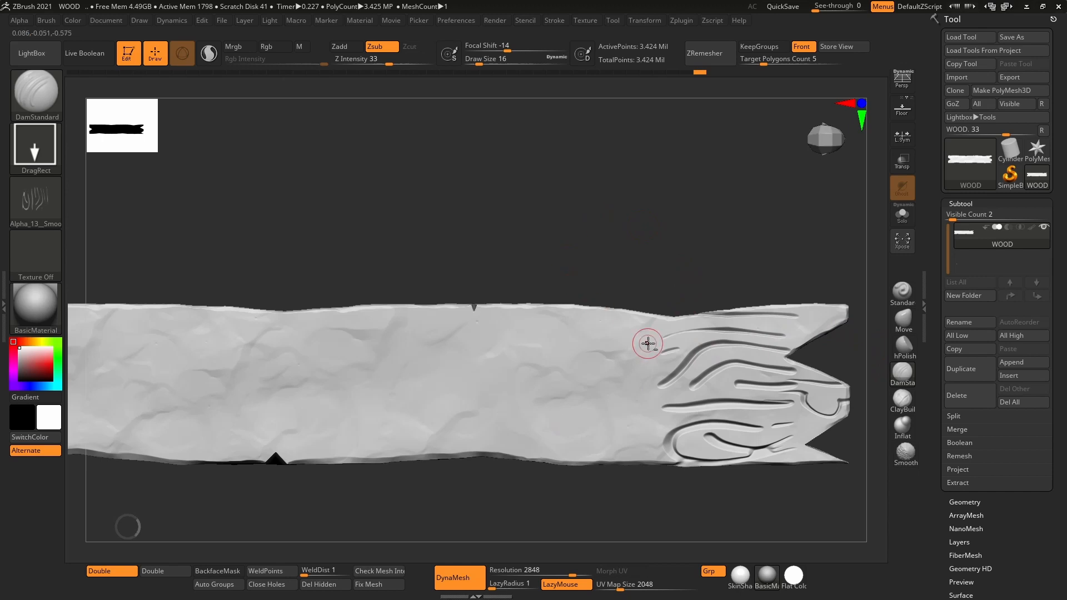
{"action": "left_click_drag", "start_coordinate": [293, 258], "coordinate": [248, 252], "text": "alt"}
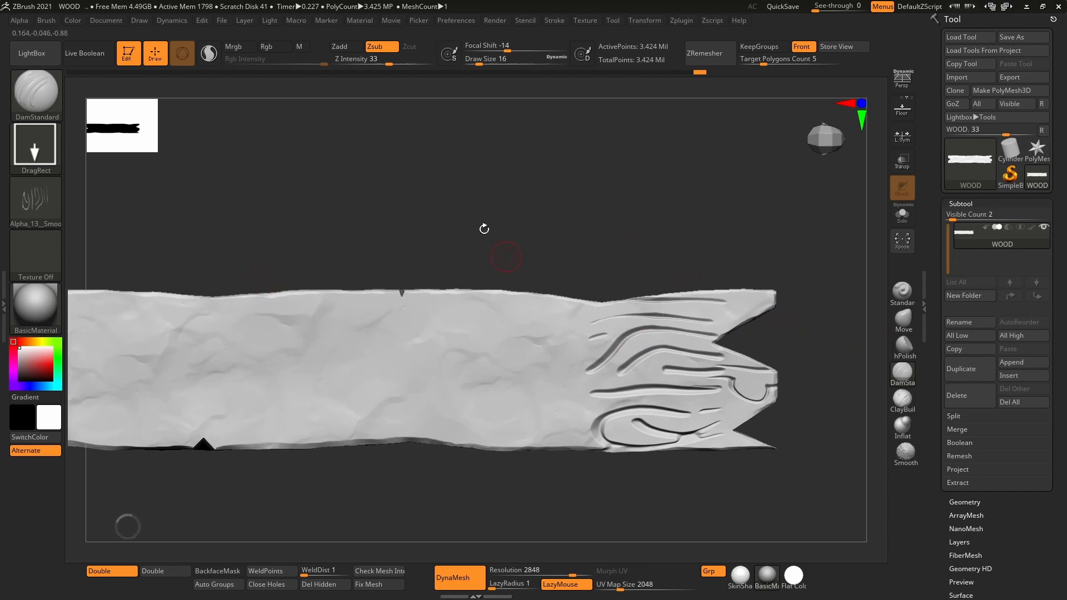
- Try stamping the Alpha_21__Smooth grain next to the broken end's pattern, and undo the wood-grain stamps
{"action": "left_click", "coordinate": [31, 53]}
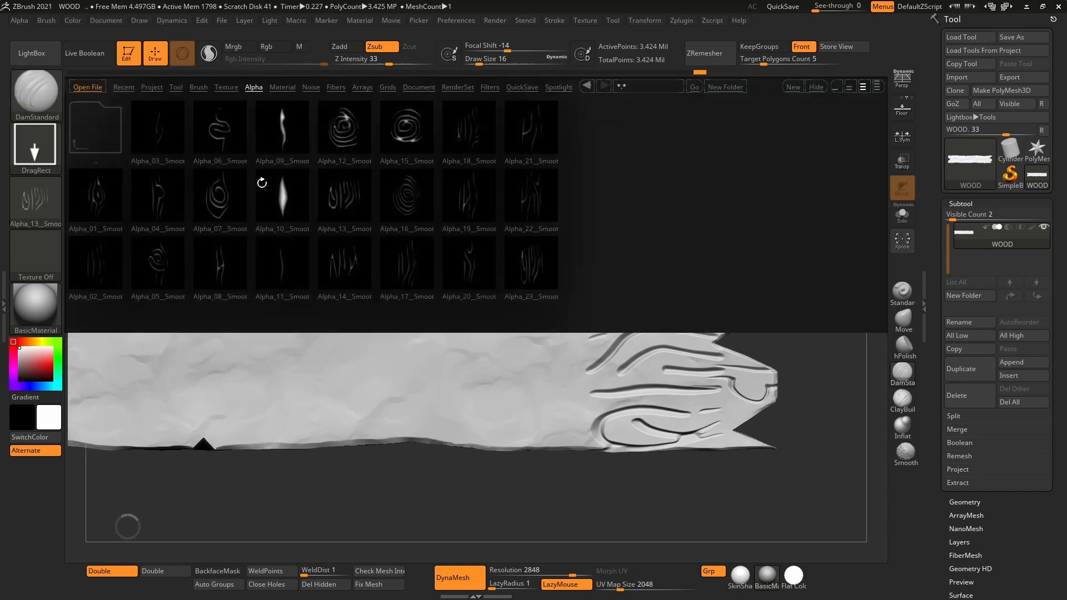
{"action": "left_click_drag", "start_coordinate": [536, 130], "coordinate": [392, 130]}
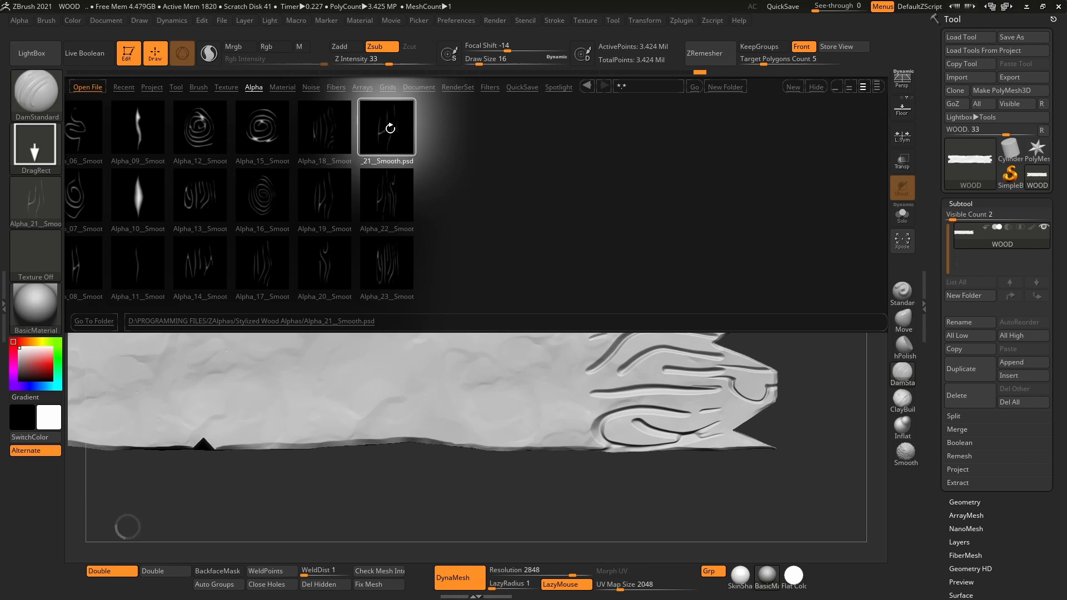
{"action": "left_click", "coordinate": [31, 53]}
{"action": "mouse_move", "coordinate": [578, 331]}
{"action": "left_mouse_down"}
{"action": "mouse_move", "coordinate": [374, 365]}
{"action": "mouse_move", "coordinate": [333, 356]}
{"action": "left_mouse_up"}
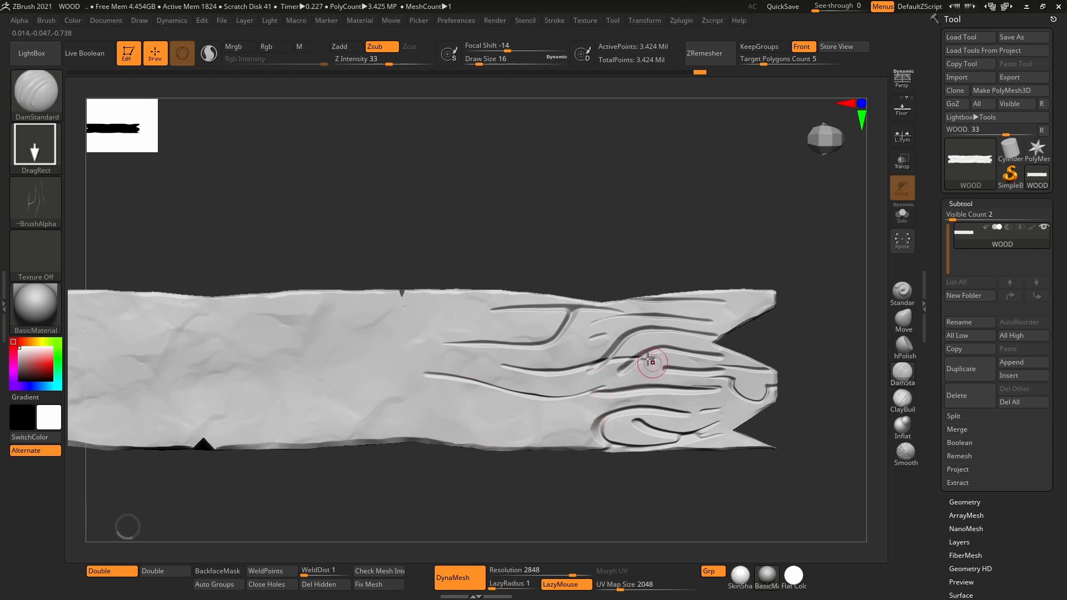
{"action": "key", "text": "ctrl+z"}
{"action": "key", "text": "ctrl+z"}
{"action": "key", "text": "ctrl+z"}
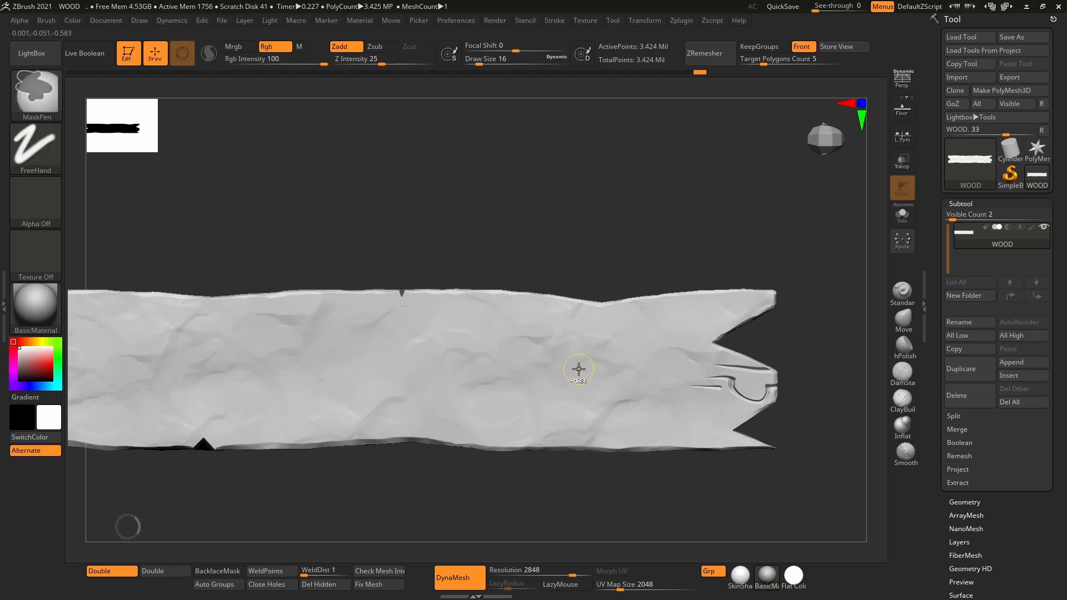
- Set the DamStandard brush to Alpha 43 with the Dots stroke for freehand carving
{"action": "left_click", "coordinate": [47, 201]}
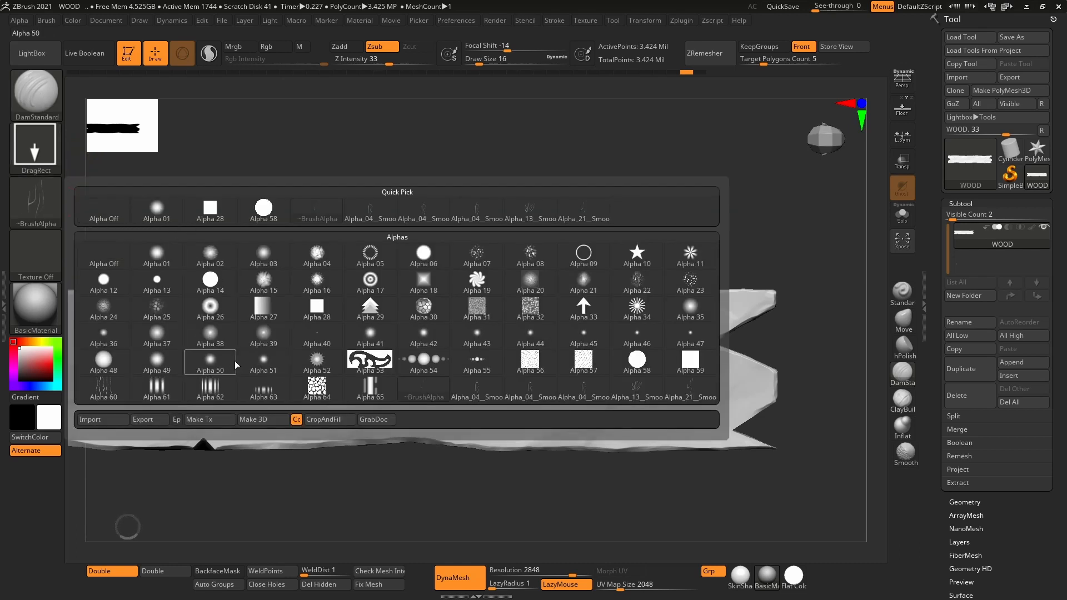
{"action": "left_click", "coordinate": [477, 333]}
{"action": "right_click_drag", "start_coordinate": [637, 214], "coordinate": [551, 174], "text": "alt"}
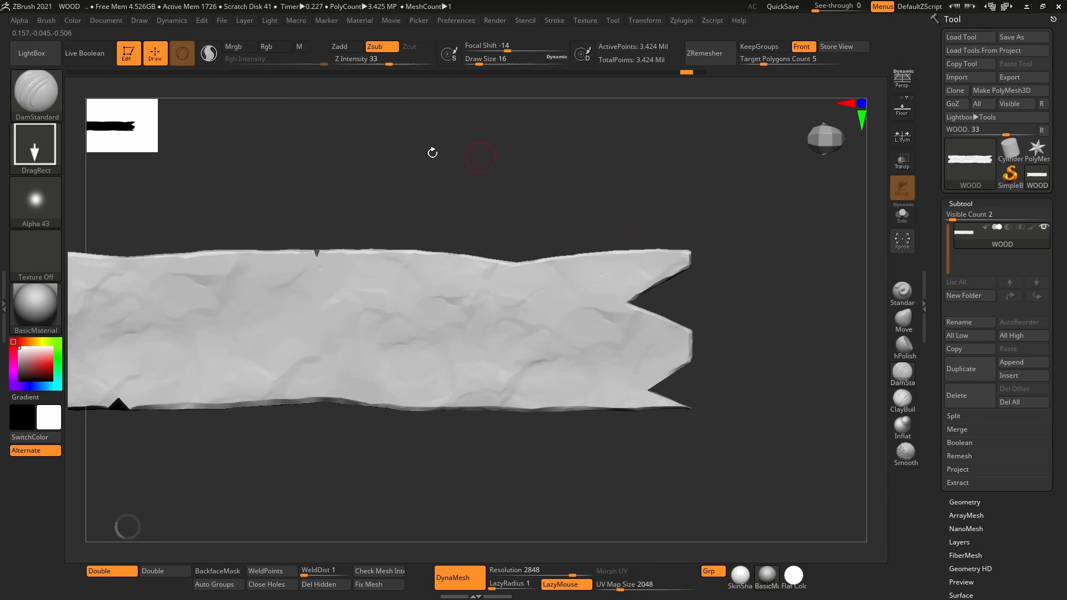
{"action": "left_click", "coordinate": [39, 147]}
{"action": "left_click", "coordinate": [104, 157]}
{"action": "right_click_drag", "start_coordinate": [646, 289], "coordinate": [663, 347], "text": "ctrl"}
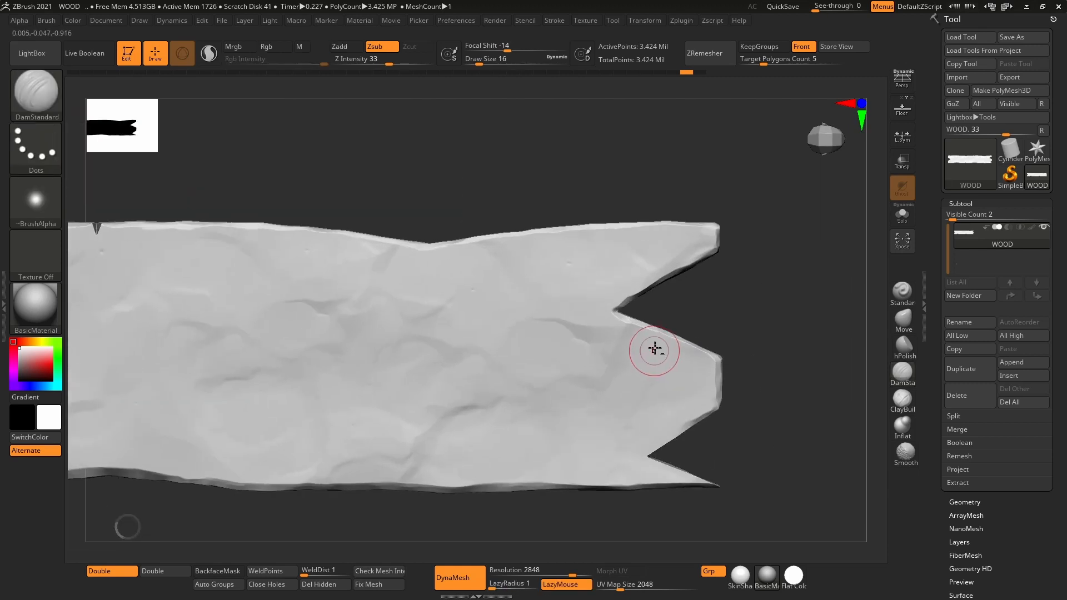
- Check the stylized wood block reference in the browser, and set the DamStandard brush's LazyRadius to 41
{"action": "key", "text": "alt+Tab"}
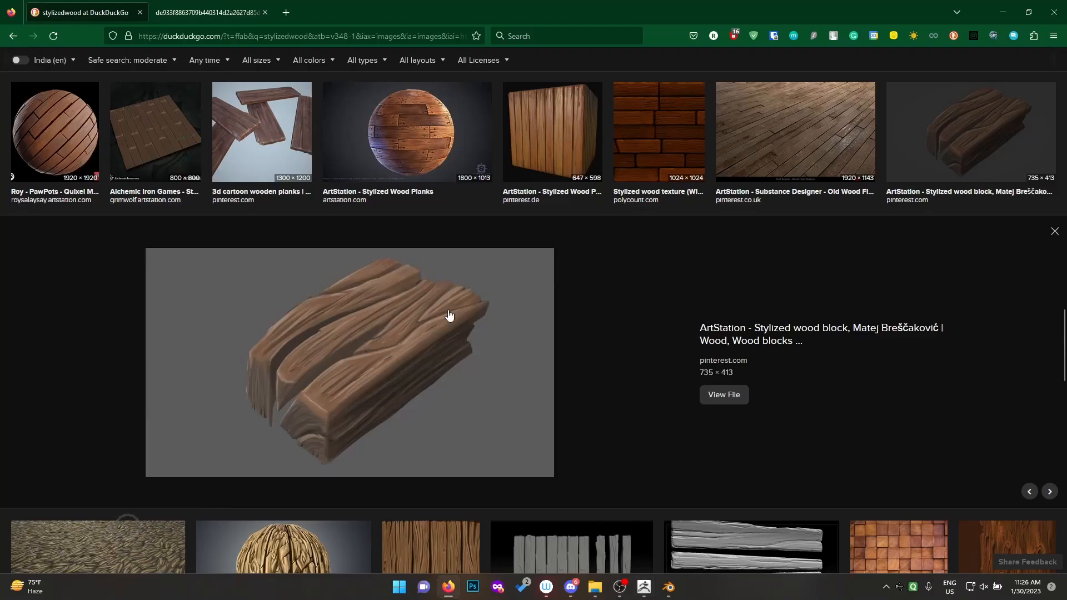
{"action": "key", "text": "alt+Tab"}
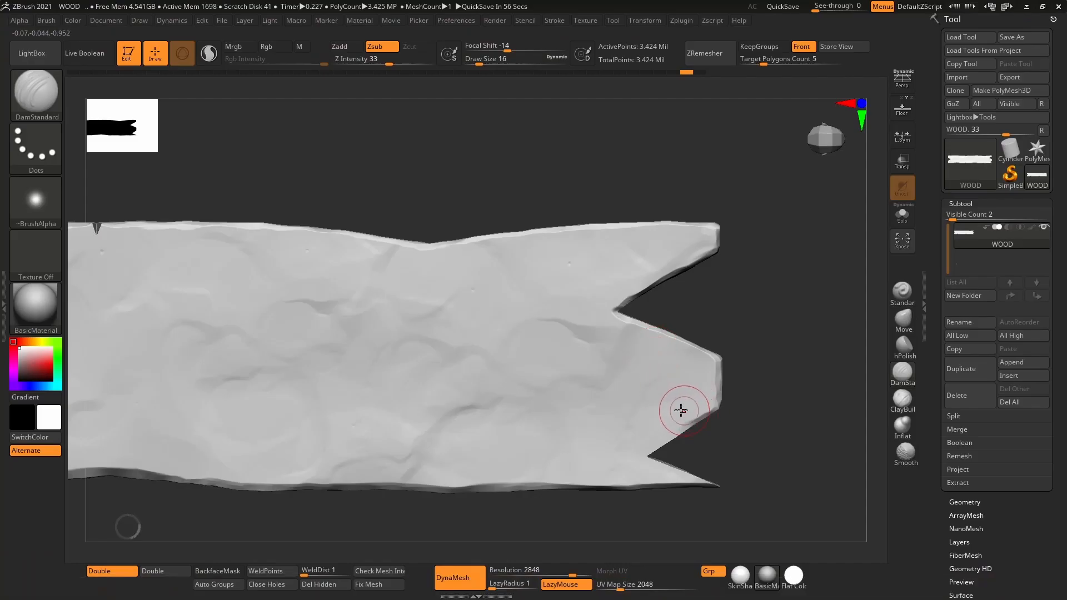
{"action": "left_click", "coordinate": [554, 20]}
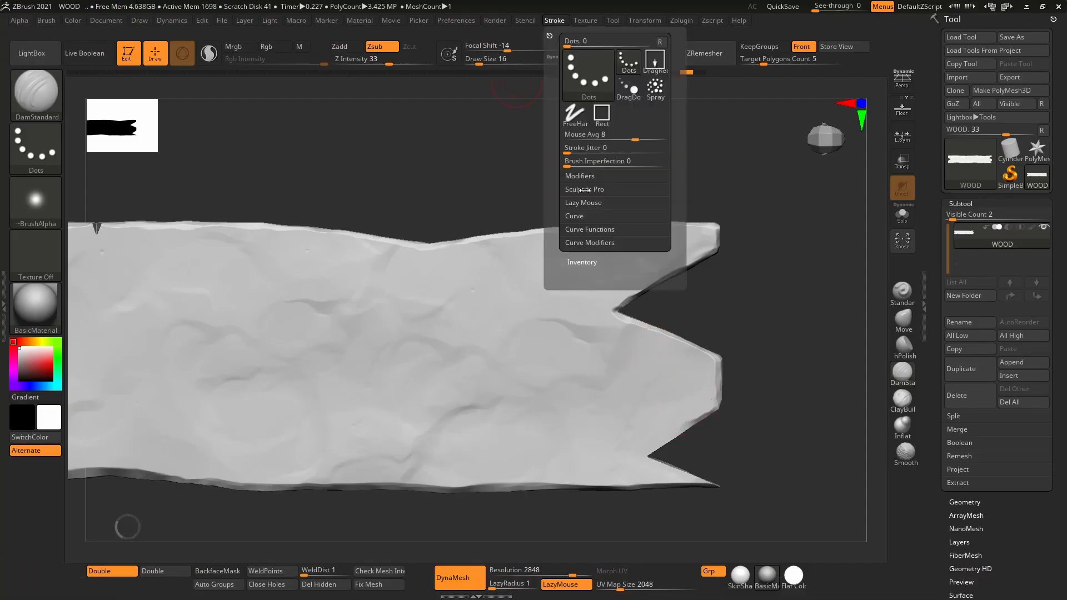
{"action": "left_click", "coordinate": [579, 205]}
{"action": "left_click_drag", "start_coordinate": [573, 243], "coordinate": [584, 243]}
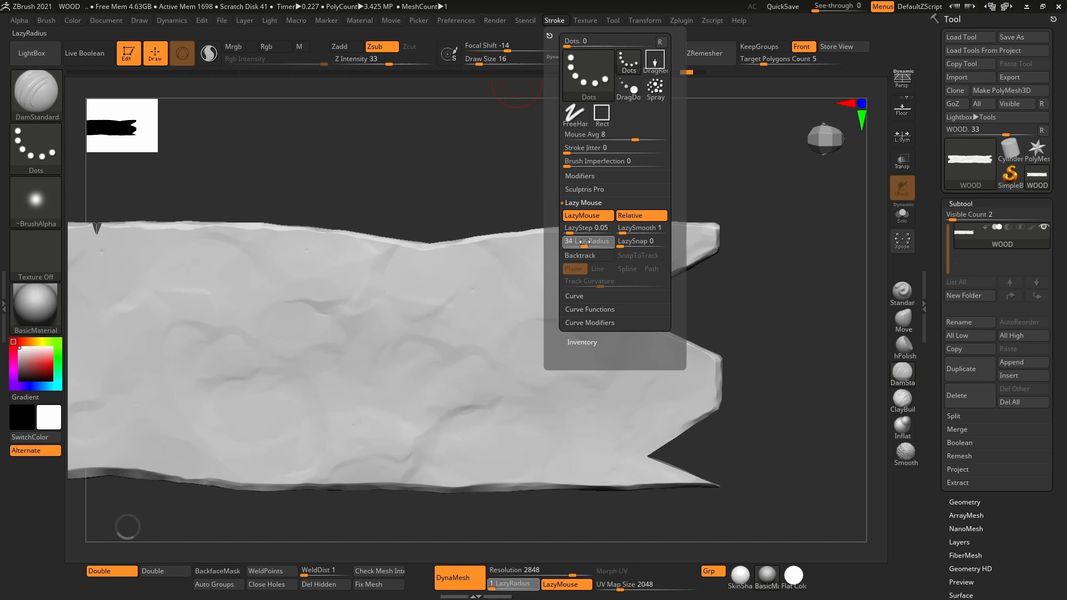
{"action": "left_click_drag", "start_coordinate": [661, 436], "coordinate": [576, 400]}
{"action": "key", "text": "ctrl+z"}
{"action": "left_click", "coordinate": [454, 55]}
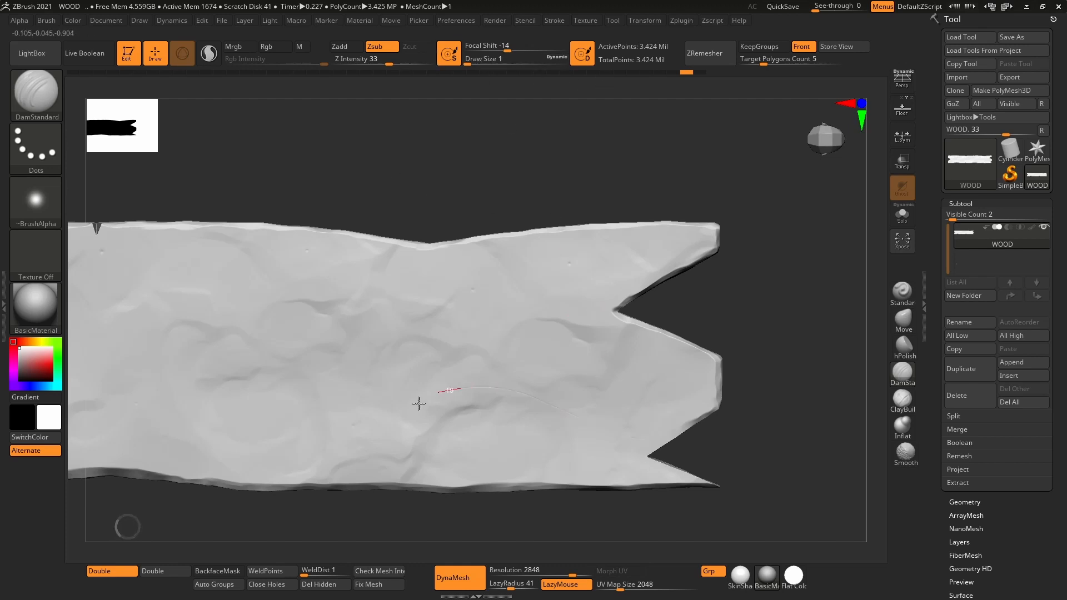
- Carve a long wavy grain line at draw size 9 from the broken end's lower notch along the plank's wide face
{"action": "left_click_drag", "start_coordinate": [648, 438], "coordinate": [389, 417]}
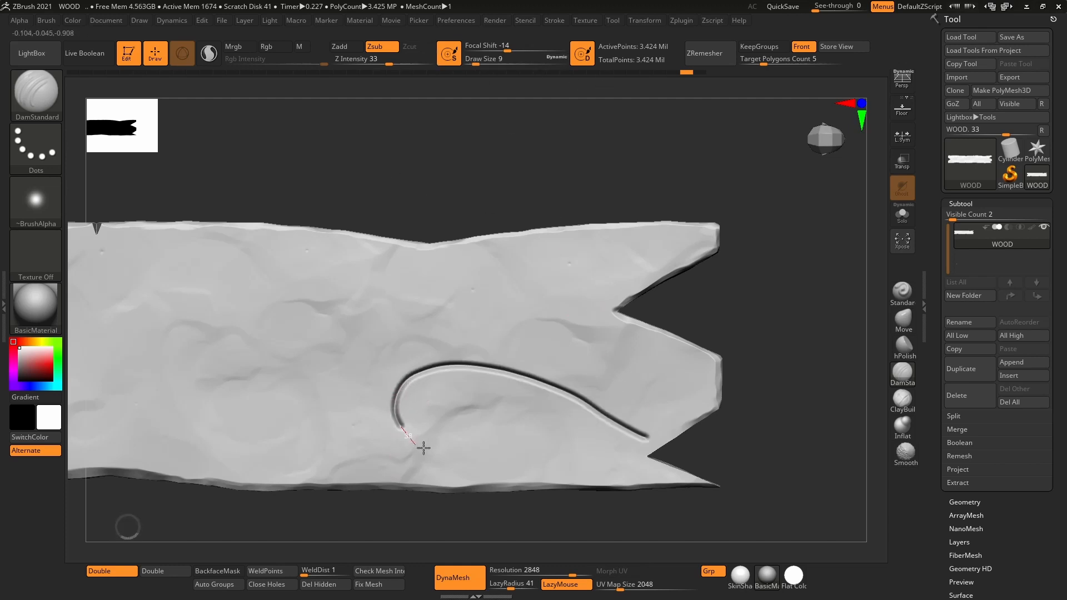
{"action": "key", "text": "ctrl+z"}
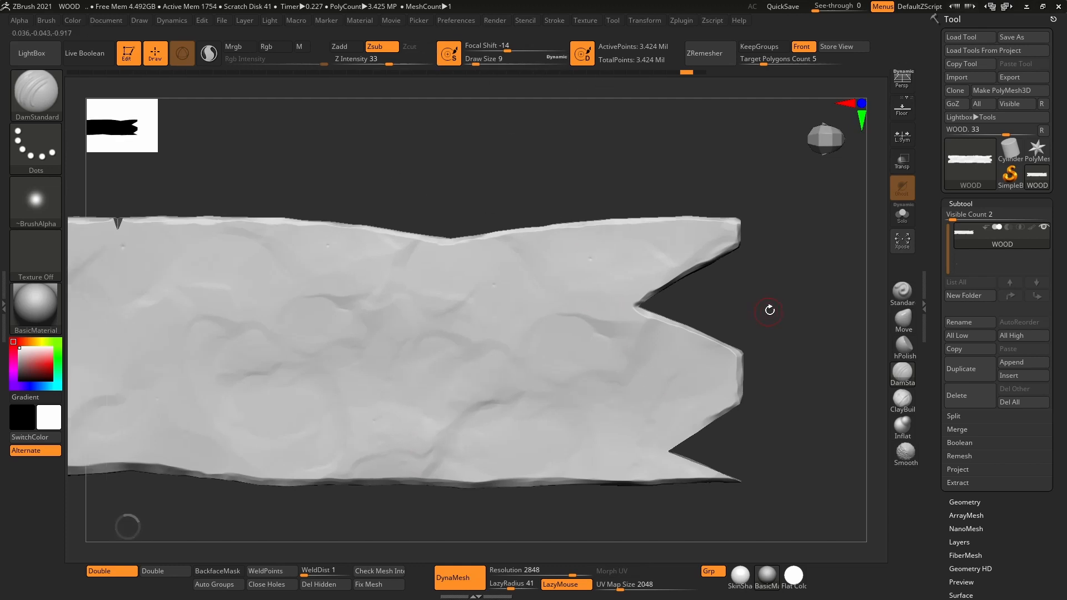
{"action": "left_click_drag", "start_coordinate": [770, 310], "coordinate": [798, 264], "text": "alt"}
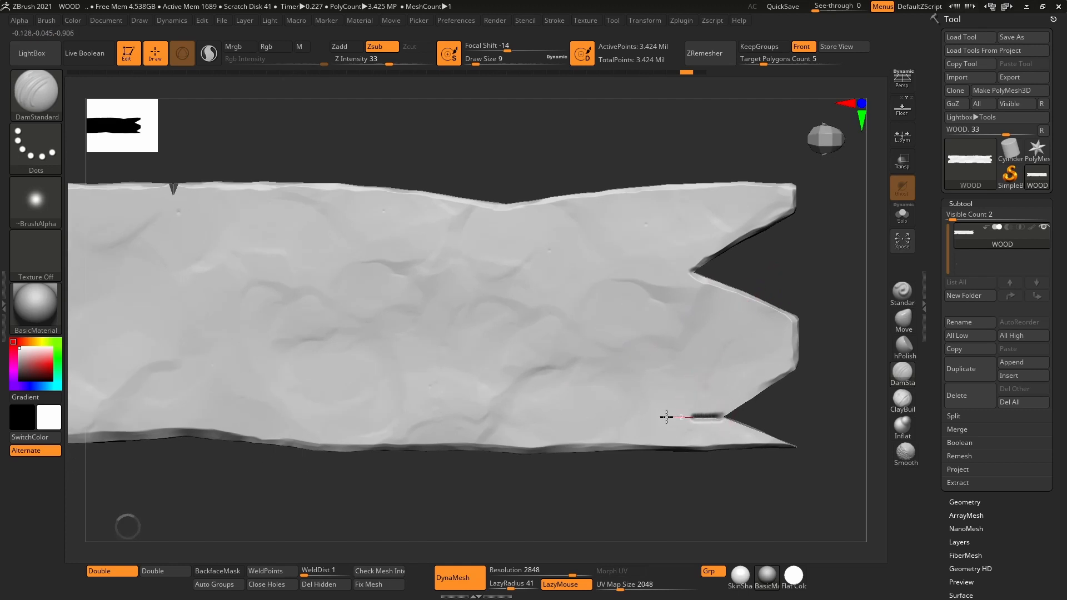
{"action": "mouse_move", "coordinate": [598, 382]}
{"action": "left_mouse_down"}
{"action": "mouse_move", "coordinate": [545, 348]}
{"action": "mouse_move", "coordinate": [385, 296]}
{"action": "mouse_move", "coordinate": [288, 329]}
{"action": "left_mouse_up"}
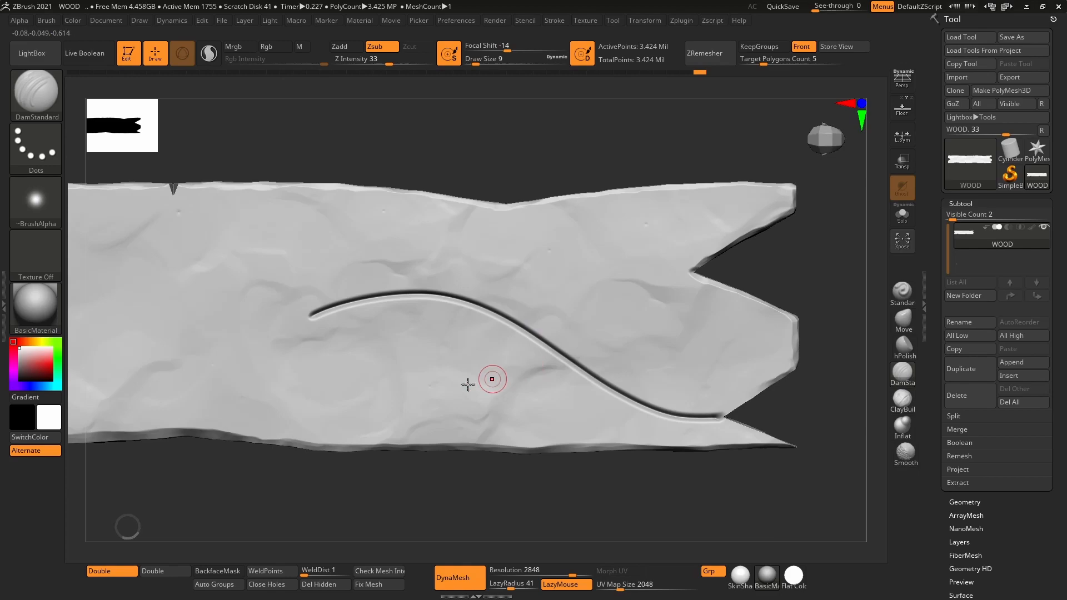
- Following the browser reference, carve an S-shaped curl from the broken end's upper notch and a shorter line inside the middle prong
{"action": "key", "text": "alt+Tab"}
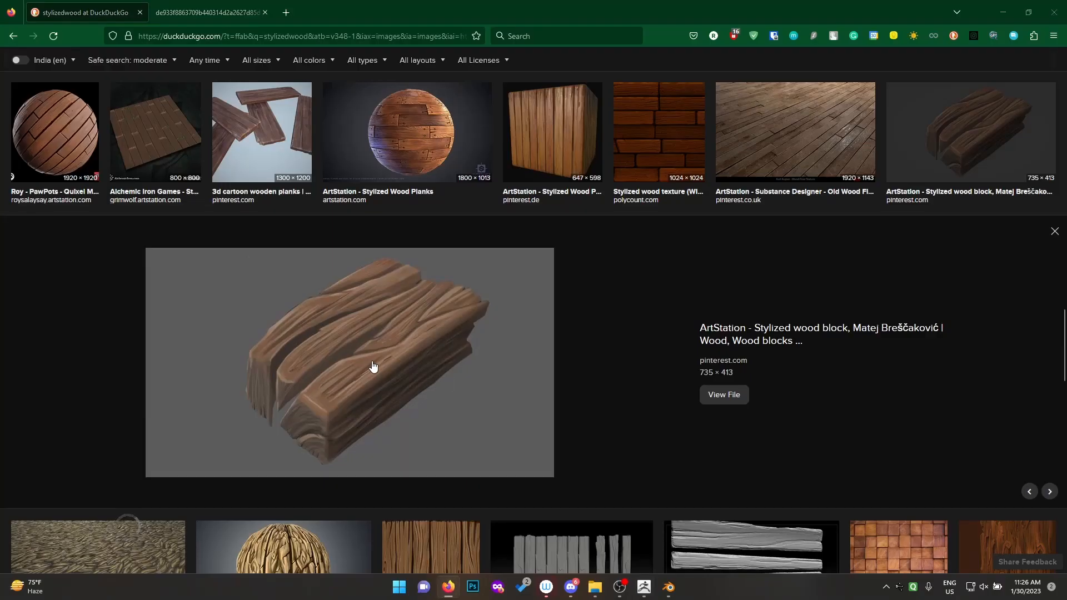
{"action": "key", "text": "alt+Tab"}
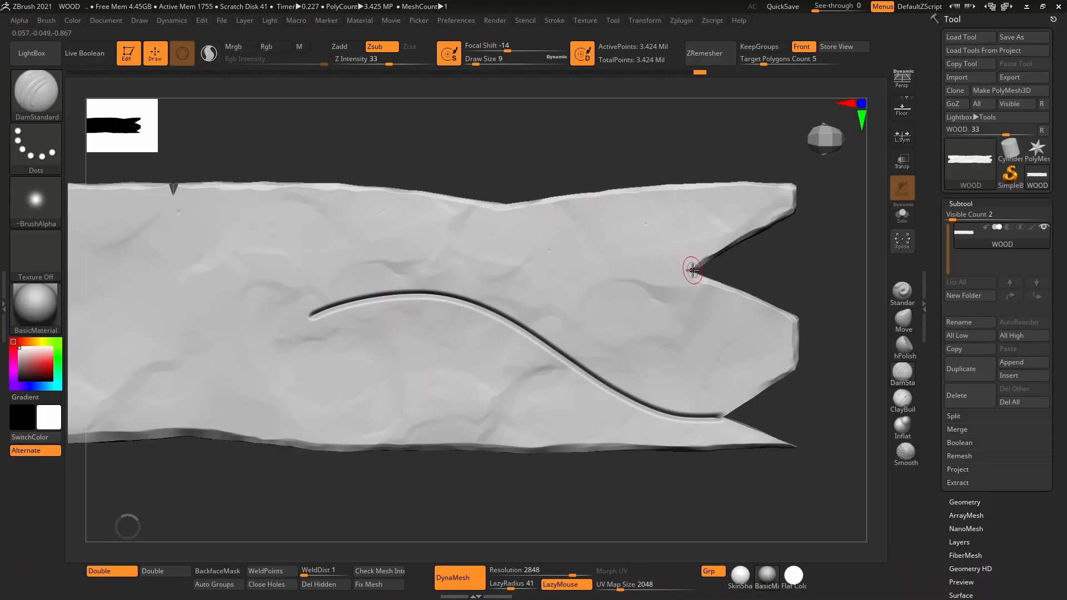
{"action": "left_click_drag", "start_coordinate": [692, 270], "coordinate": [726, 388]}
{"action": "left_click_drag", "start_coordinate": [664, 369], "coordinate": [661, 367]}
{"action": "left_click_drag", "start_coordinate": [689, 287], "coordinate": [677, 299]}
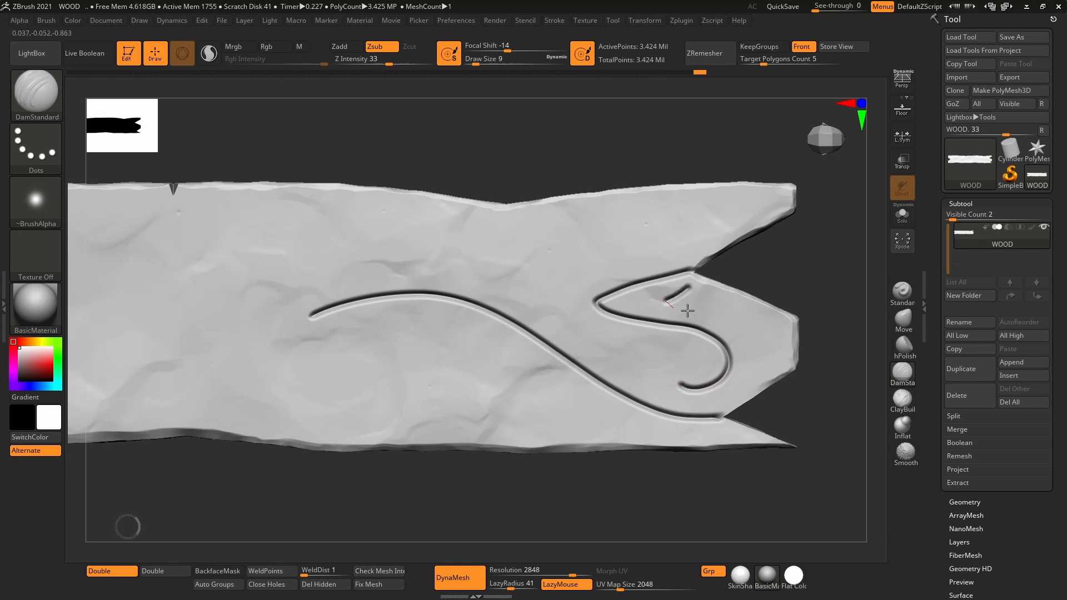
- Examine the knots and cracks in the Stylized Wood Vol.33 reference image in the browser
{"action": "key", "text": "alt+Tab"}
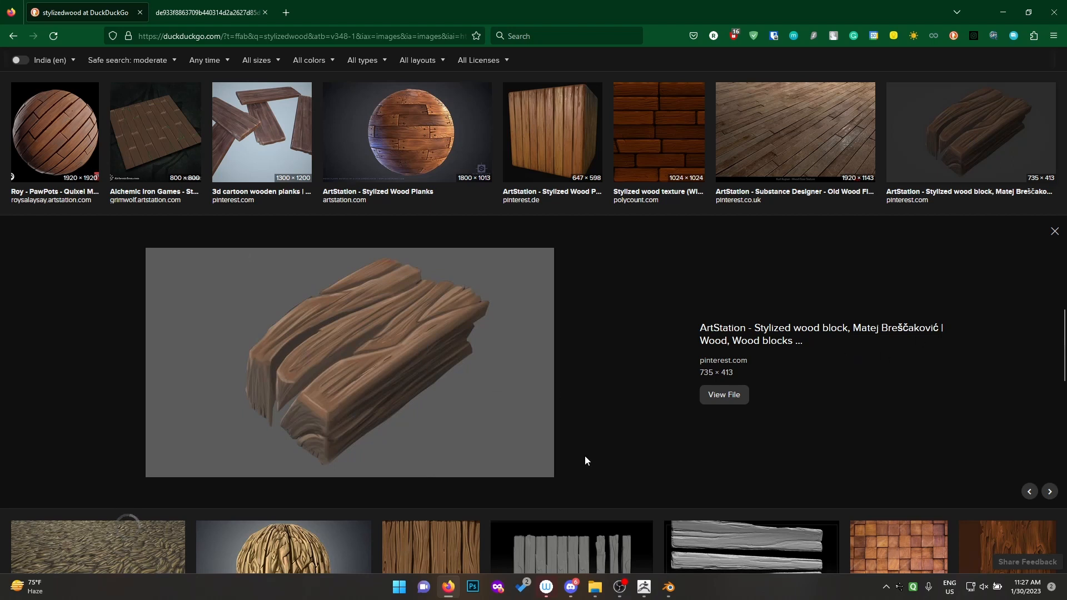
{"action": "left_click", "coordinate": [315, 545]}
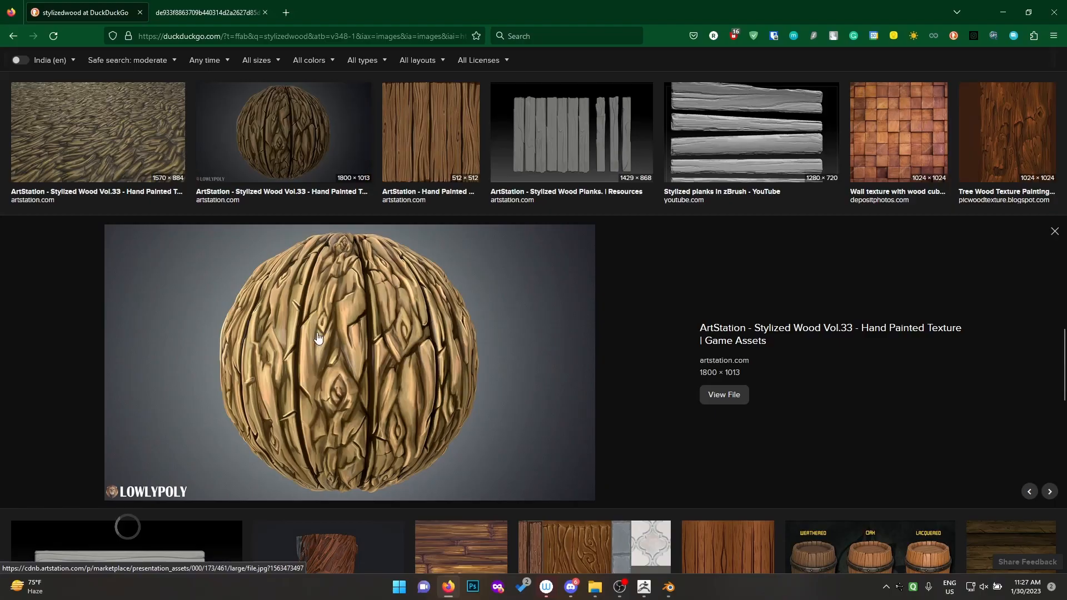
{"action": "key", "text": "alt+Tab"}
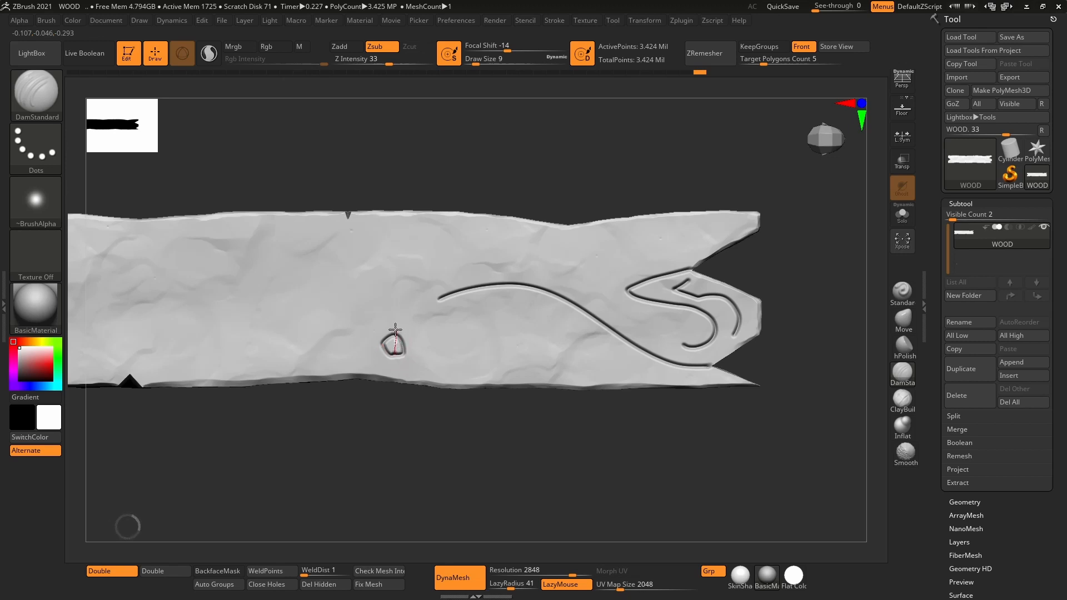
- Carve a small wood knot near the plank's lower edge and a surrounding ring that trails off into a grain line
{"action": "mouse_move", "coordinate": [429, 330]}
{"action": "left_mouse_down"}
{"action": "mouse_move", "coordinate": [396, 340]}
{"action": "mouse_move", "coordinate": [385, 366]}
{"action": "left_mouse_up"}
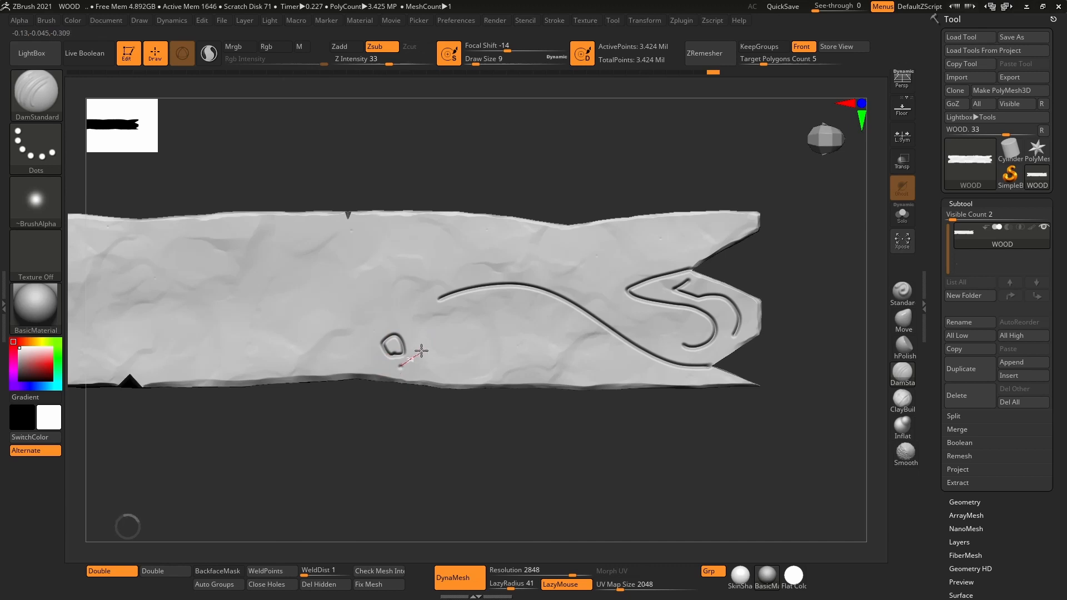
{"action": "left_click_drag", "start_coordinate": [406, 320], "coordinate": [399, 320]}
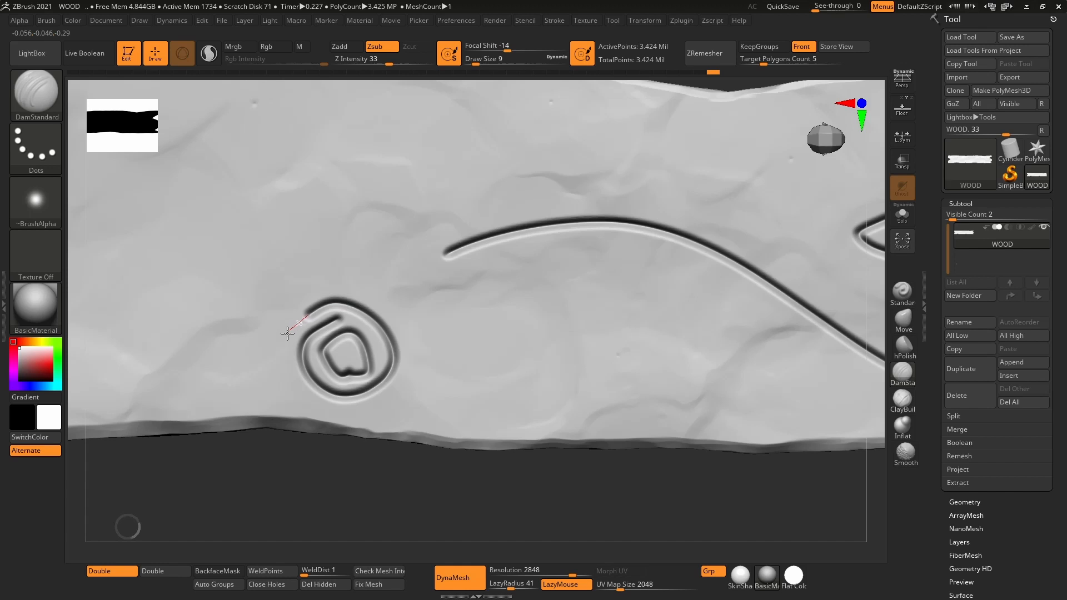
{"action": "left_click_drag", "start_coordinate": [287, 334], "coordinate": [273, 349]}
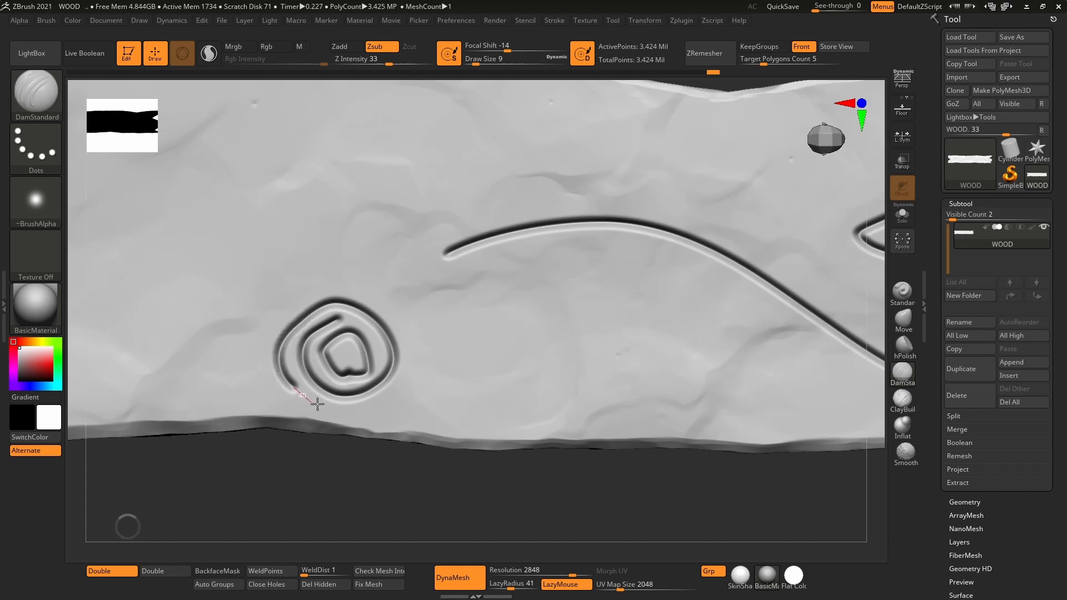
{"action": "left_click_drag", "start_coordinate": [376, 414], "coordinate": [384, 402]}
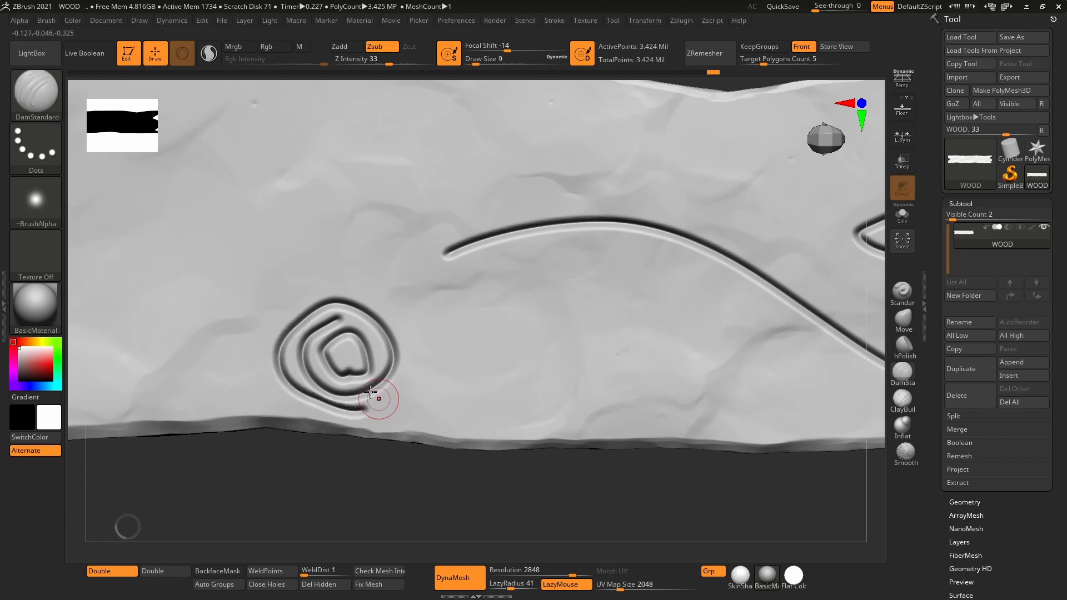
{"action": "key", "text": "ctrl+z"}
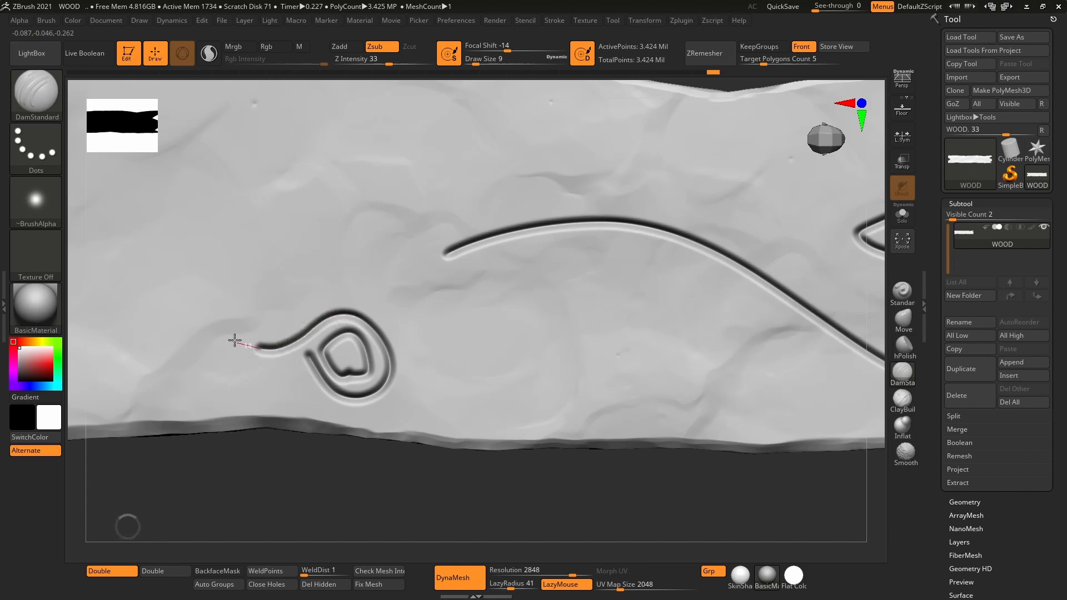
{"action": "left_click_drag", "start_coordinate": [229, 333], "coordinate": [229, 332]}
- Inspect the carved grain lines and knots on the plank's side and wide faces
{"action": "right_click_drag", "start_coordinate": [497, 350], "coordinate": [476, 302], "text": "ctrl"}
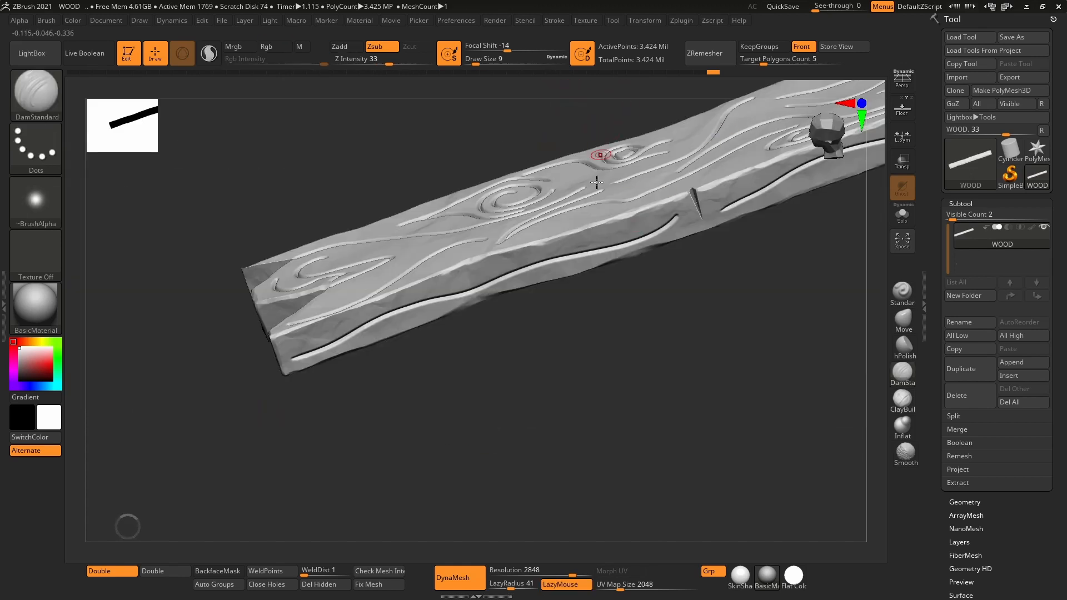
{"action": "mouse_move", "coordinate": [593, 279]}
{"action": "right_mouse_down", "text": "ctrl"}
{"action": "mouse_move", "coordinate": [512, 233]}
{"action": "mouse_move", "coordinate": [328, 279]}
{"action": "right_mouse_up", "text": "ctrl"}
{"action": "mouse_move", "coordinate": [527, 295]}
{"action": "right_mouse_down"}
{"action": "mouse_move", "coordinate": [567, 382]}
{"action": "mouse_move", "coordinate": [576, 364]}
{"action": "right_mouse_up"}
{"action": "right_click_drag", "start_coordinate": [623, 284], "coordinate": [571, 316], "text": "alt"}
{"action": "right_click_drag", "start_coordinate": [591, 257], "coordinate": [705, 340], "text": "ctrl"}
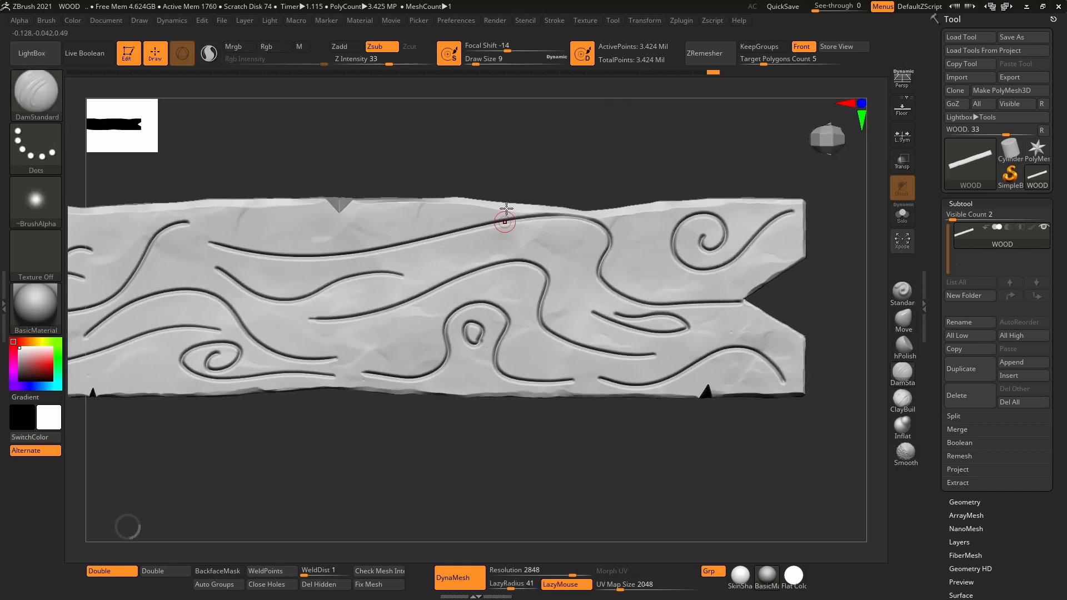
- Carve a hooked grain line with DamStandard inside the S-bend of the long upper line near the notched end
{"action": "left_click_drag", "start_coordinate": [573, 296], "coordinate": [578, 328]}
{"action": "mouse_move", "coordinate": [579, 296]}
{"action": "right_mouse_down", "text": "ctrl"}
{"action": "mouse_move", "coordinate": [527, 314]}
{"action": "mouse_move", "coordinate": [645, 306]}
{"action": "right_mouse_up", "text": "ctrl"}
{"action": "mouse_move", "coordinate": [490, 426]}
{"action": "right_mouse_down"}
{"action": "mouse_move", "coordinate": [603, 385]}
{"action": "mouse_move", "coordinate": [636, 385]}
{"action": "mouse_move", "coordinate": [550, 410]}
{"action": "mouse_move", "coordinate": [570, 447]}
{"action": "mouse_move", "coordinate": [588, 403]}
{"action": "mouse_move", "coordinate": [464, 397]}
{"action": "mouse_move", "coordinate": [413, 410]}
{"action": "mouse_move", "coordinate": [438, 440]}
{"action": "mouse_move", "coordinate": [445, 478]}
{"action": "mouse_move", "coordinate": [402, 429]}
{"action": "mouse_move", "coordinate": [436, 376]}
{"action": "mouse_move", "coordinate": [752, 263]}
{"action": "mouse_move", "coordinate": [767, 216]}
{"action": "mouse_move", "coordinate": [712, 228]}
{"action": "mouse_move", "coordinate": [736, 234]}
{"action": "mouse_move", "coordinate": [481, 358]}
{"action": "mouse_move", "coordinate": [481, 405]}
{"action": "mouse_move", "coordinate": [524, 433]}
{"action": "mouse_move", "coordinate": [526, 351]}
{"action": "mouse_move", "coordinate": [544, 389]}
{"action": "mouse_move", "coordinate": [520, 384]}
{"action": "right_mouse_up"}
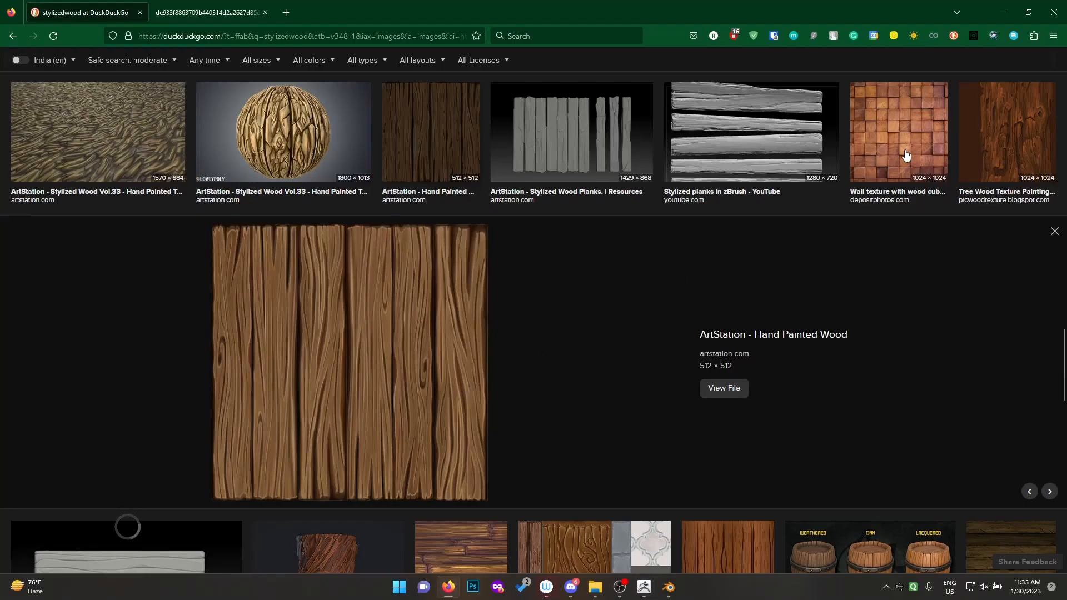
- Preview the Tree Wood Texture Painting reference in the browser, then return to the plank in ZBrush
{"action": "left_click", "coordinate": [1009, 144]}
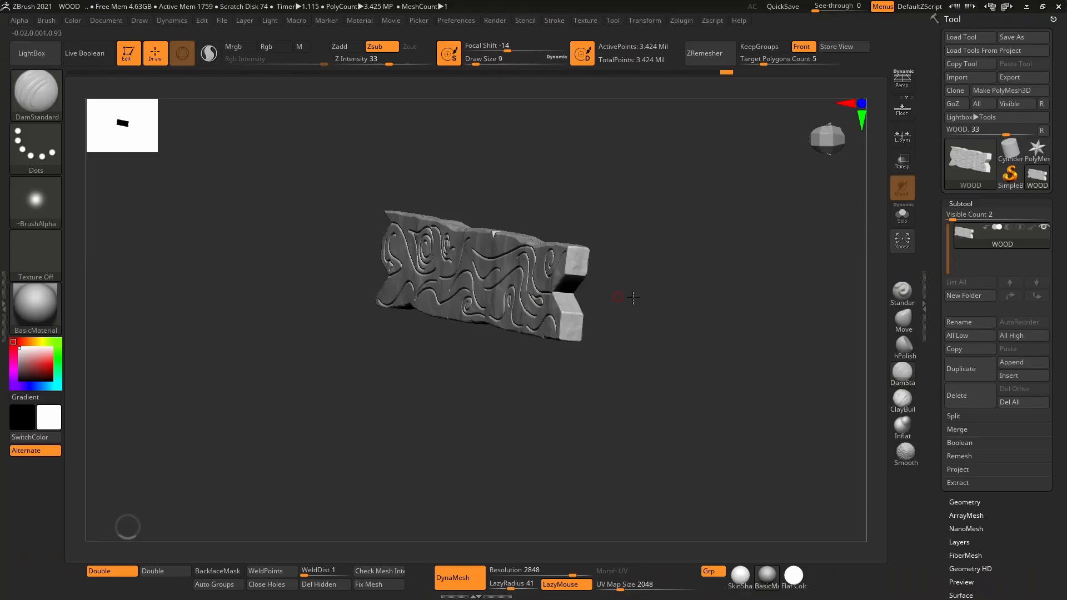
{"action": "right_click_drag", "start_coordinate": [633, 298], "coordinate": [500, 289], "text": "shift"}
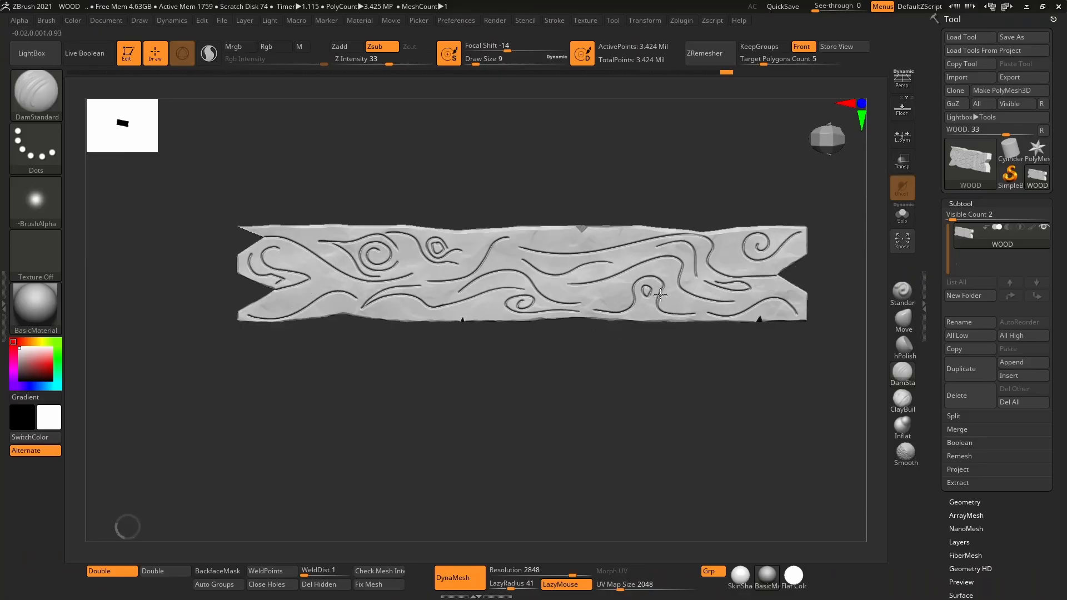
{"action": "key", "text": "f"}
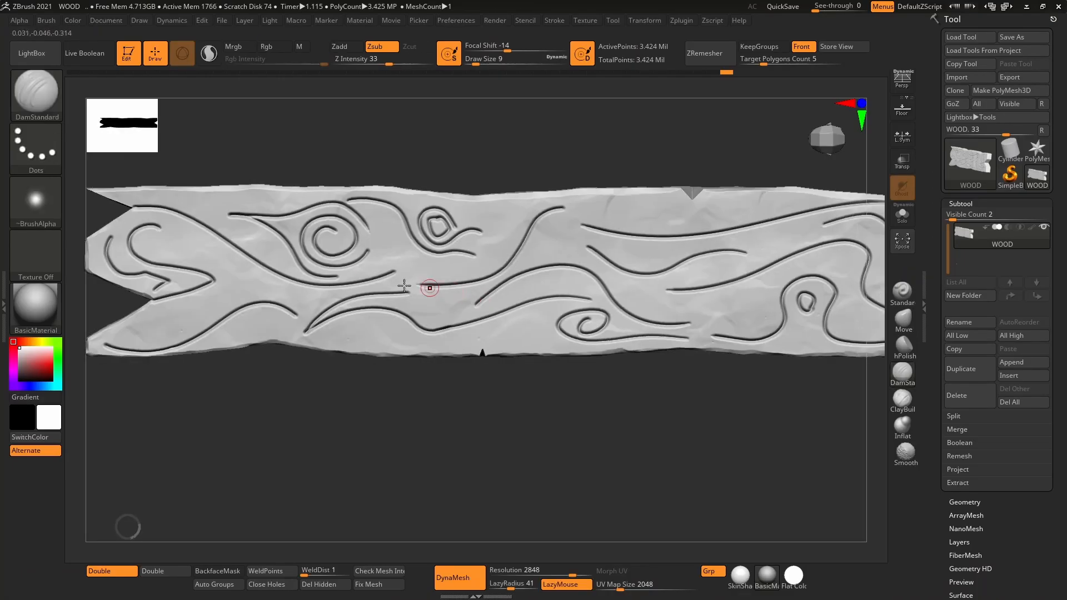
- Load the Alpha_10__Smooth stylized wood alpha for DamStandard and set its stroke to DragRect
{"action": "left_click", "coordinate": [39, 57]}
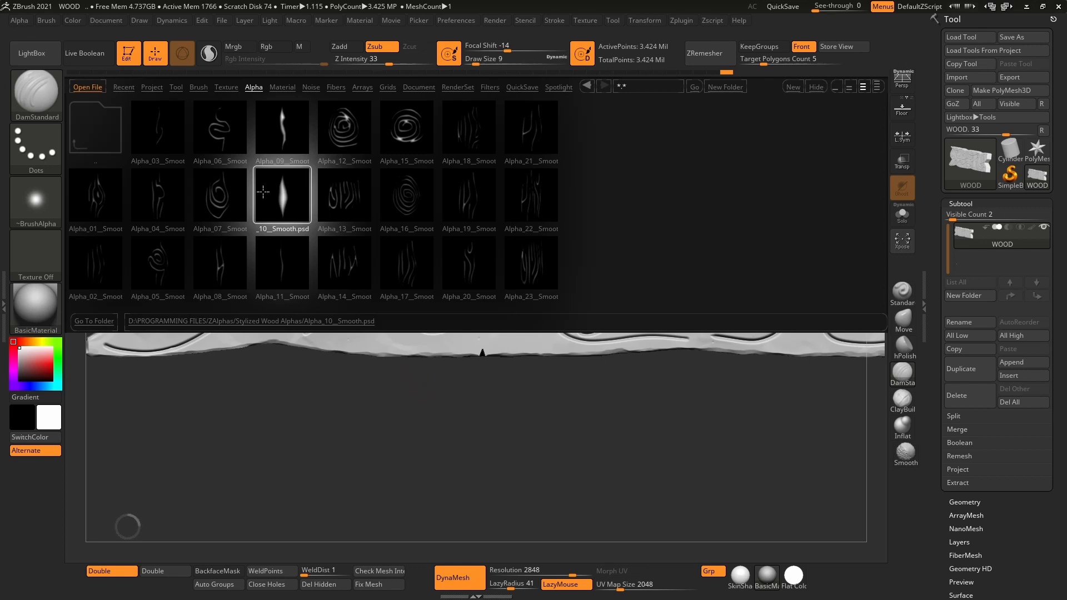
{"action": "left_click", "coordinate": [21, 150]}
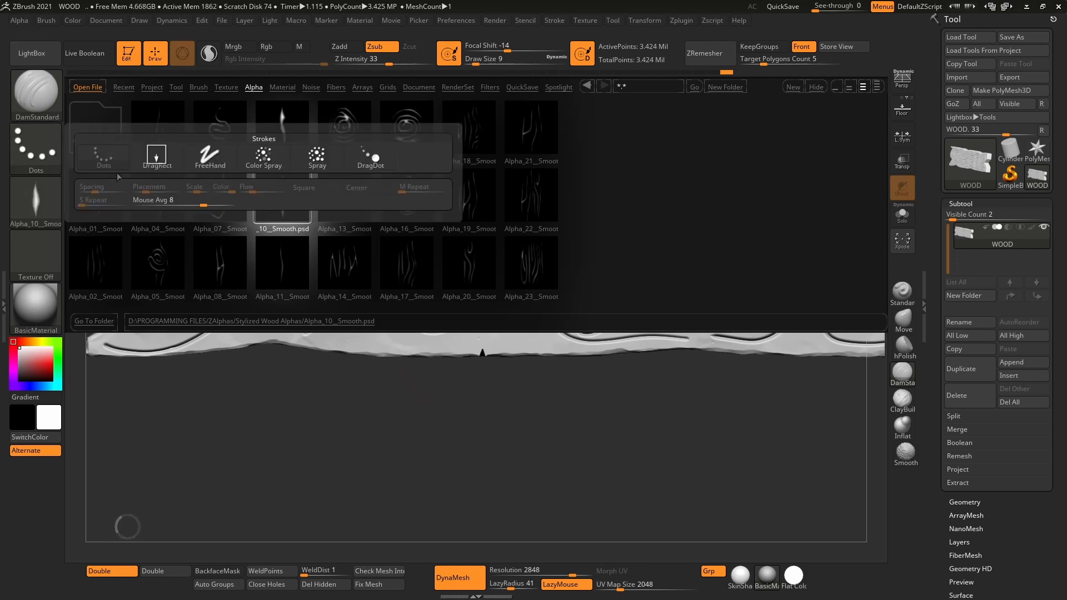
{"action": "left_click", "coordinate": [153, 161]}
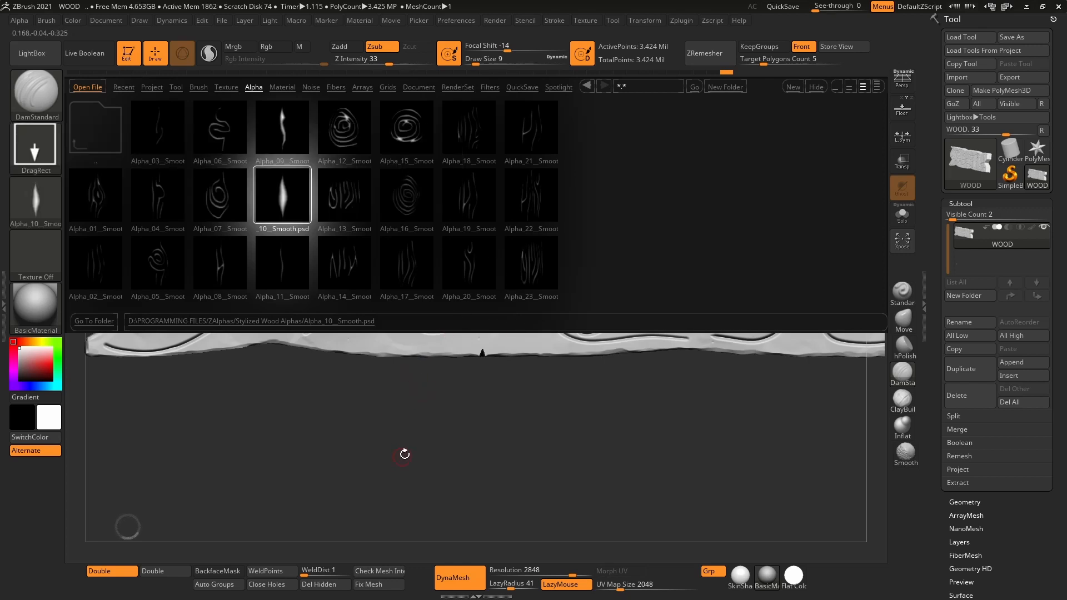
{"action": "left_click", "coordinate": [30, 52]}
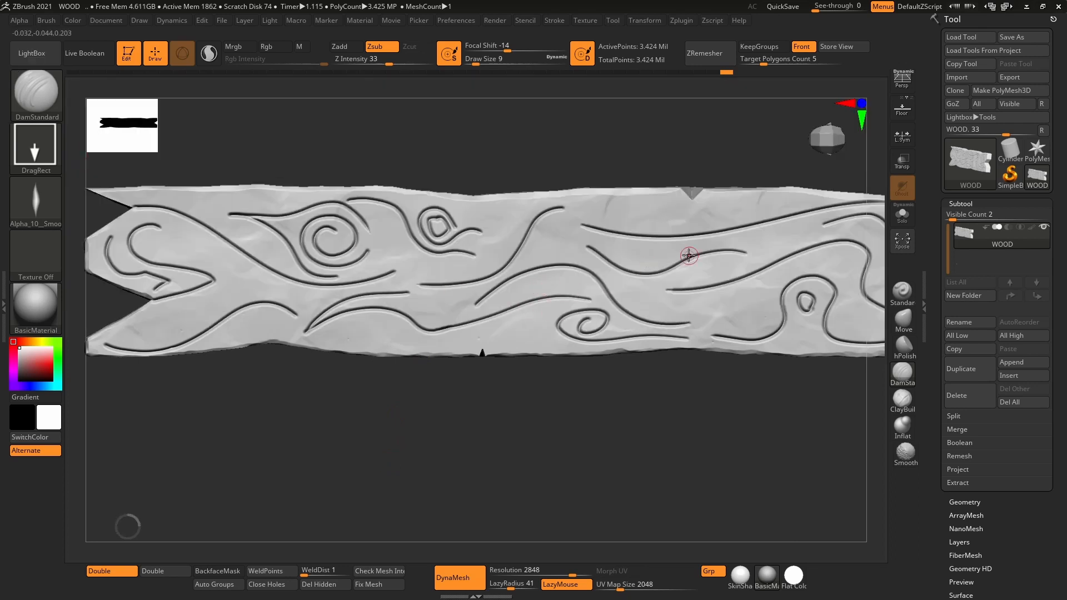
- Try stamping the crack alpha on the plank's wide face and beside its edge notches, undoing each trial
{"action": "left_click_drag", "start_coordinate": [646, 255], "coordinate": [739, 262]}
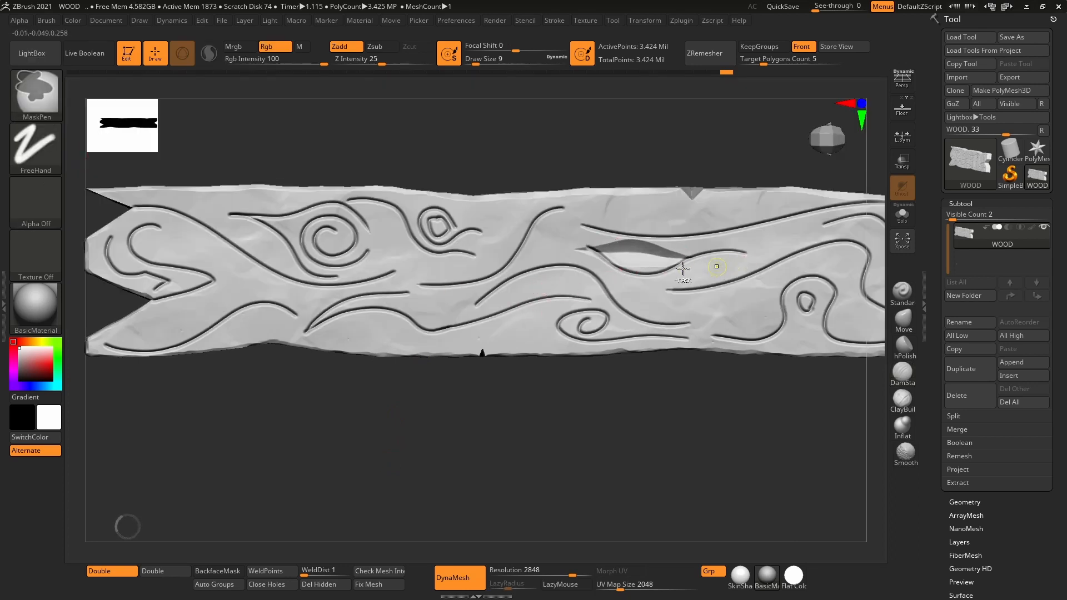
{"action": "key", "text": "ctrl+z"}
{"action": "left_click_drag", "start_coordinate": [503, 222], "coordinate": [500, 299]}
{"action": "key", "text": "ctrl+z"}
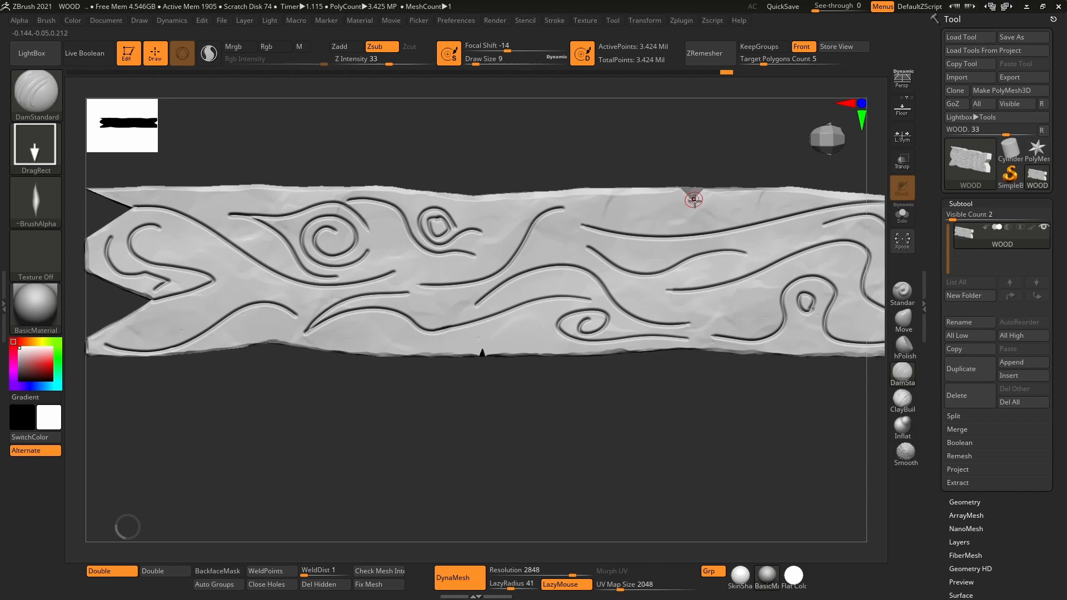
{"action": "key", "text": "ctrl+z"}
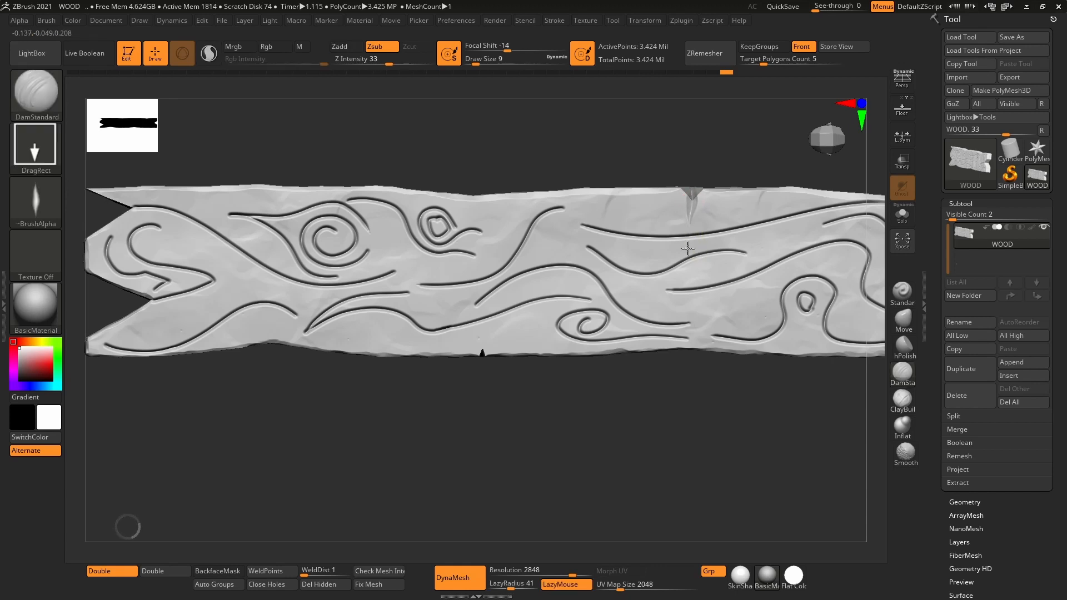
{"action": "key", "text": "ctrl+z"}
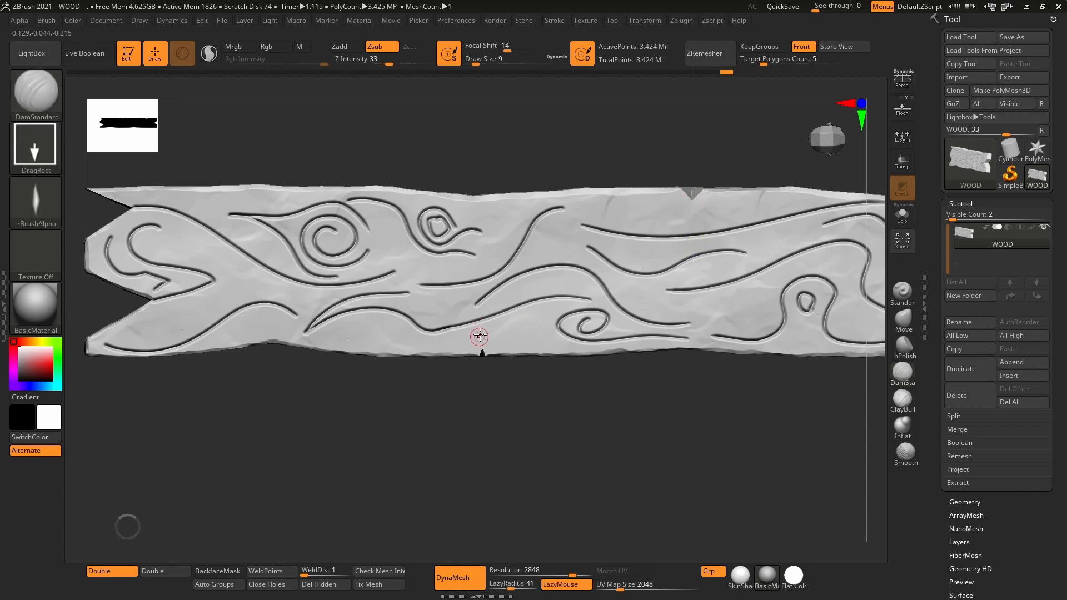
{"action": "key", "text": "ctrl+z"}
- Set Z Intensity to 66 and stamp a crack running inward from the triangular notch on the plank's upper edge
{"action": "right_click_drag", "start_coordinate": [778, 271], "coordinate": [436, 229], "text": "alt"}
{"action": "mouse_move", "coordinate": [677, 255]}
{"action": "right_mouse_down", "text": "ctrl"}
{"action": "mouse_move", "coordinate": [690, 370]}
{"action": "mouse_move", "coordinate": [639, 325]}
{"action": "right_mouse_up", "text": "ctrl"}
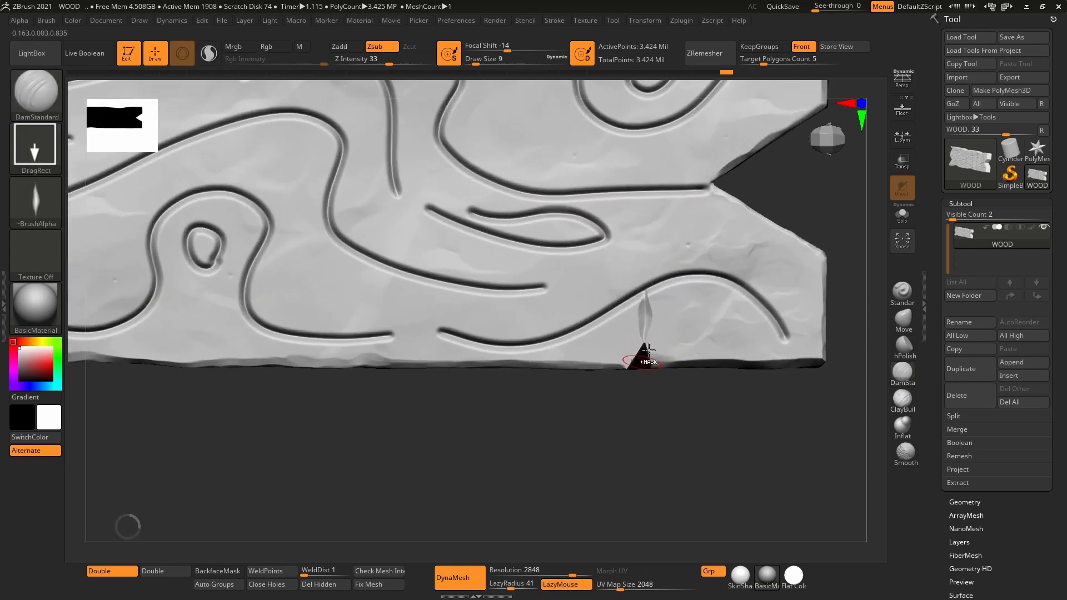
{"action": "mouse_move", "coordinate": [679, 298]}
{"action": "right_mouse_down", "text": "ctrl"}
{"action": "mouse_move", "coordinate": [704, 222]}
{"action": "mouse_move", "coordinate": [757, 263]}
{"action": "right_mouse_up", "text": "ctrl"}
{"action": "left_click", "coordinate": [412, 62]}
{"action": "right_click_drag", "start_coordinate": [552, 255], "coordinate": [445, 167], "text": "ctrl"}
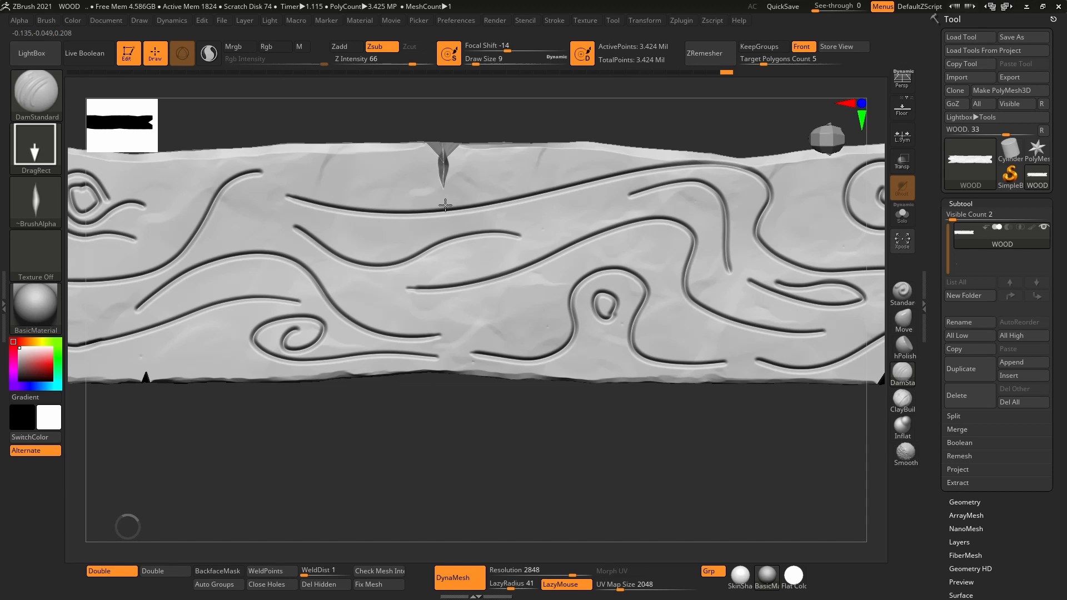
- Smooth the stamped crack where it meets the edge notch to blend the two together
{"action": "right_click_drag", "start_coordinate": [556, 117], "coordinate": [476, 200]}
{"action": "key", "text": "shift"}
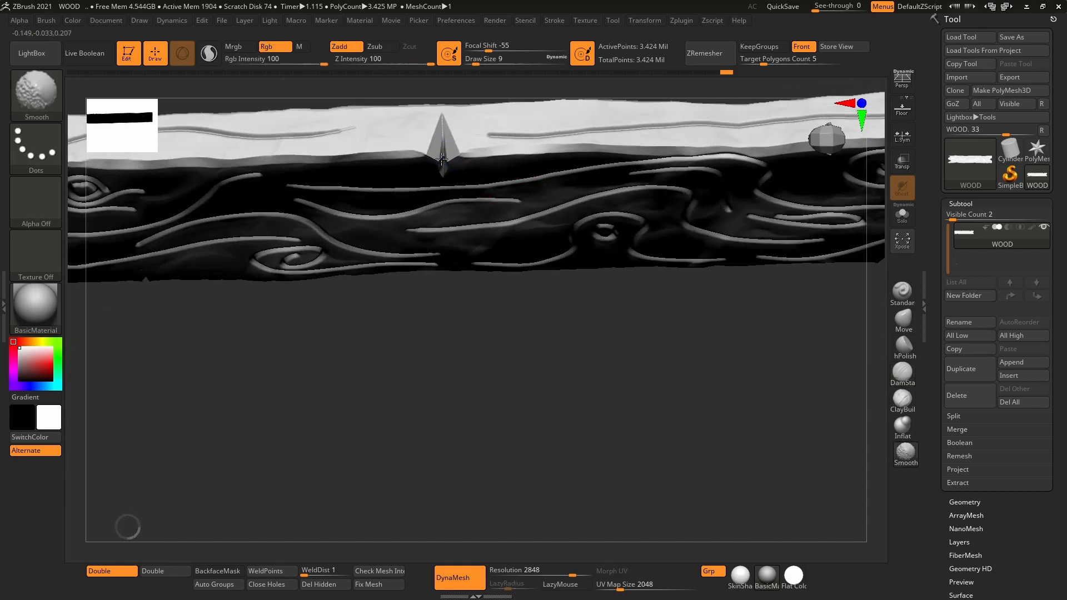
{"action": "mouse_move", "coordinate": [416, 295]}
{"action": "right_mouse_down"}
{"action": "mouse_move", "coordinate": [444, 222]}
{"action": "mouse_move", "coordinate": [474, 202]}
{"action": "mouse_move", "coordinate": [490, 296]}
{"action": "mouse_move", "coordinate": [464, 227]}
{"action": "right_mouse_up"}
{"action": "key", "text": "shift"}
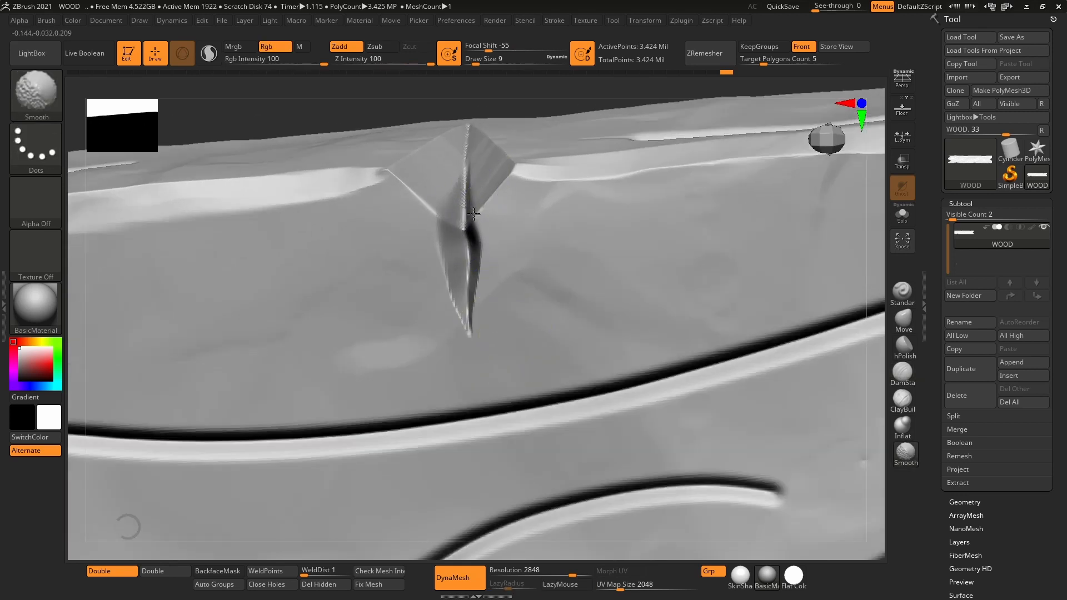
{"action": "mouse_move", "coordinate": [479, 194]}
{"action": "right_mouse_down", "text": "ctrl"}
{"action": "mouse_move", "coordinate": [514, 170]}
{"action": "mouse_move", "coordinate": [558, 162]}
{"action": "right_mouse_up", "text": "ctrl"}
{"action": "right_click_drag", "start_coordinate": [558, 213], "coordinate": [563, 272]}
{"action": "right_click_drag", "start_coordinate": [571, 195], "coordinate": [424, 99]}
{"action": "right_click_drag", "start_coordinate": [425, 467], "coordinate": [476, 276], "text": "alt"}
{"action": "left_click_drag", "start_coordinate": [487, 318], "coordinate": [486, 317]}
{"action": "left_click_drag", "start_coordinate": [482, 287], "coordinate": [481, 279], "text": "shift"}
{"action": "left_click_drag", "start_coordinate": [477, 322], "coordinate": [480, 282], "text": "shift"}
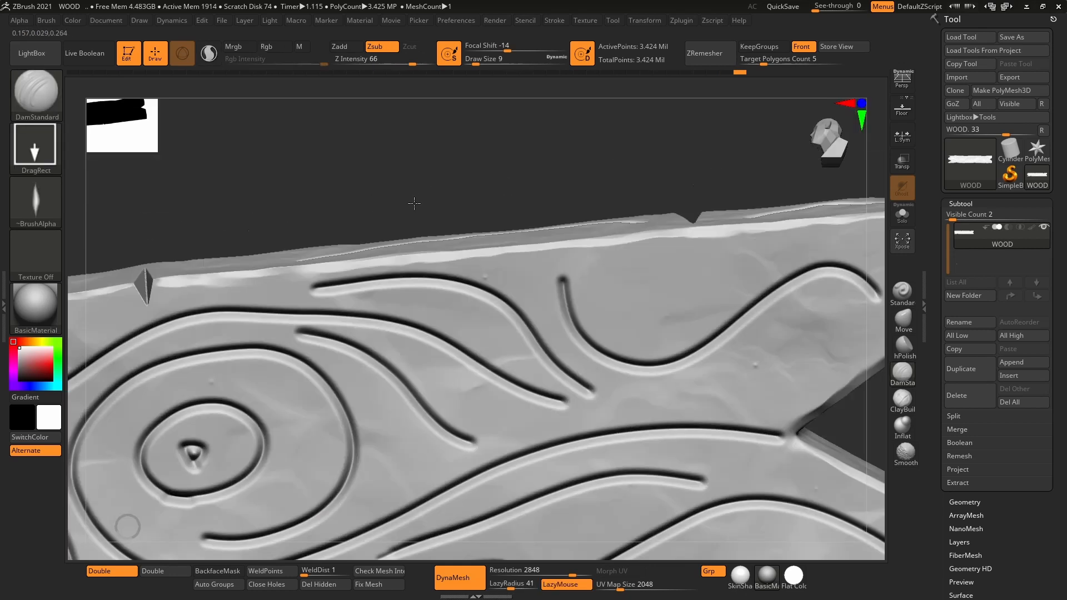
- Set the plank's DynaMesh resolution to 3688
{"action": "mouse_move", "coordinate": [412, 202]}
{"action": "right_mouse_down"}
{"action": "mouse_move", "coordinate": [558, 202]}
{"action": "mouse_move", "coordinate": [445, 148]}
{"action": "mouse_move", "coordinate": [356, 309]}
{"action": "mouse_move", "coordinate": [337, 166]}
{"action": "right_mouse_up"}
{"action": "right_click_drag", "start_coordinate": [389, 269], "coordinate": [571, 223], "text": "alt"}
{"action": "mouse_move", "coordinate": [571, 223]}
{"action": "right_mouse_down", "text": "ctrl"}
{"action": "mouse_move", "coordinate": [507, 288]}
{"action": "mouse_move", "coordinate": [503, 487]}
{"action": "mouse_move", "coordinate": [505, 289]}
{"action": "right_mouse_up", "text": "ctrl"}
{"action": "right_click_drag", "start_coordinate": [504, 290], "coordinate": [517, 462], "text": "alt"}
{"action": "mouse_move", "coordinate": [518, 463]}
{"action": "right_mouse_down"}
{"action": "mouse_move", "coordinate": [532, 495]}
{"action": "mouse_move", "coordinate": [517, 477]}
{"action": "mouse_move", "coordinate": [498, 136]}
{"action": "mouse_move", "coordinate": [566, 581]}
{"action": "right_mouse_up"}
{"action": "mouse_move", "coordinate": [570, 409]}
{"action": "right_mouse_down", "text": "ctrl"}
{"action": "mouse_move", "coordinate": [529, 406]}
{"action": "mouse_move", "coordinate": [556, 410]}
{"action": "right_mouse_up", "text": "ctrl"}
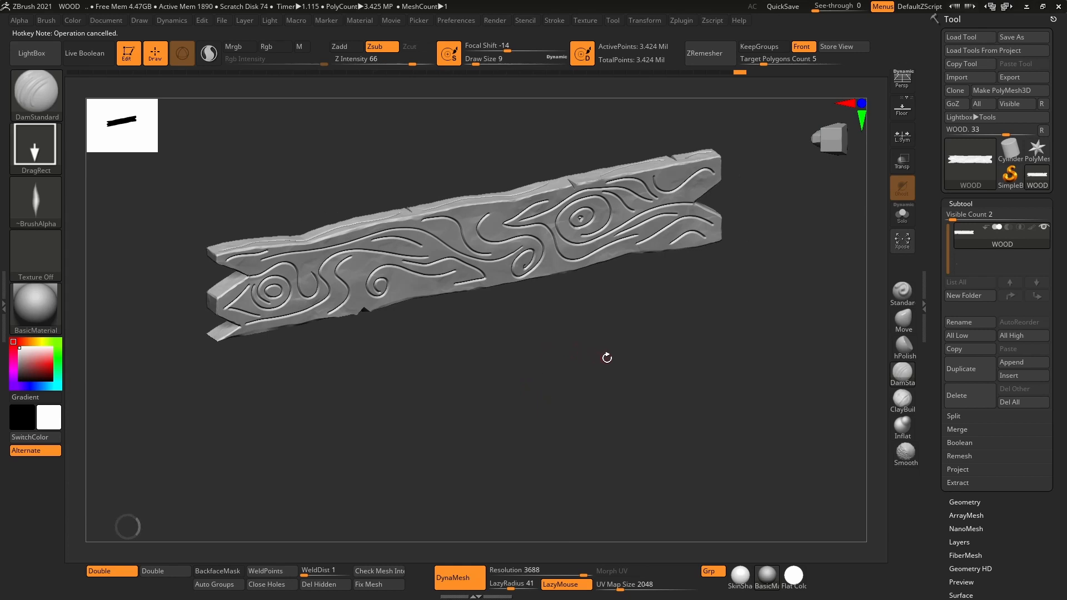
- Open NoiseMaker for the plank's surface noise and set the noise strength to -0.00093
{"action": "left_click_drag", "start_coordinate": [1043, 532], "coordinate": [1038, 345]}
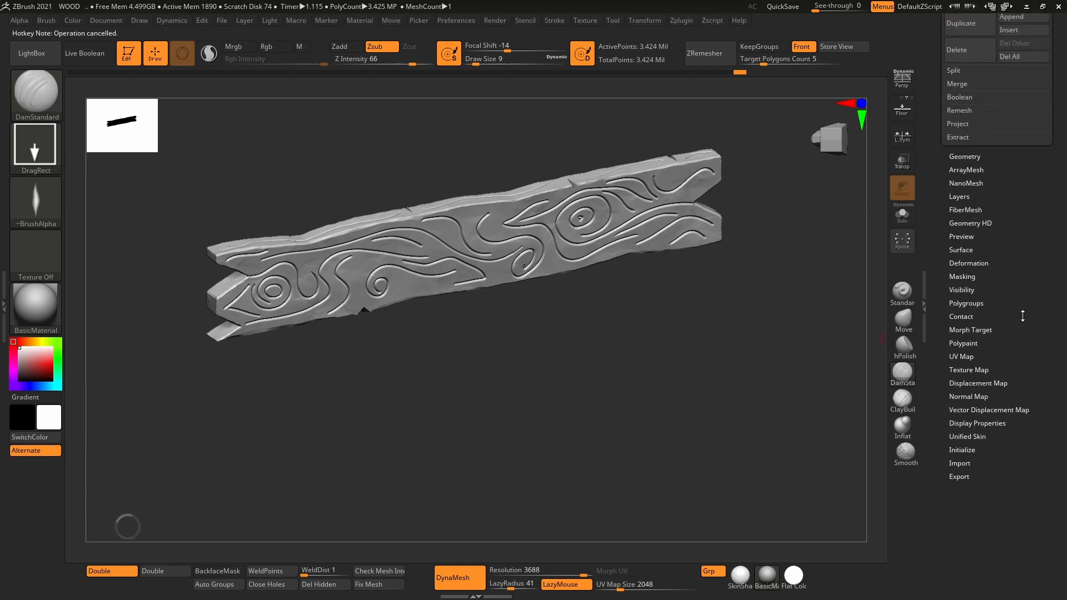
{"action": "scroll", "coordinate": [971, 245], "scroll_direction": "down", "scroll_amount": 5}
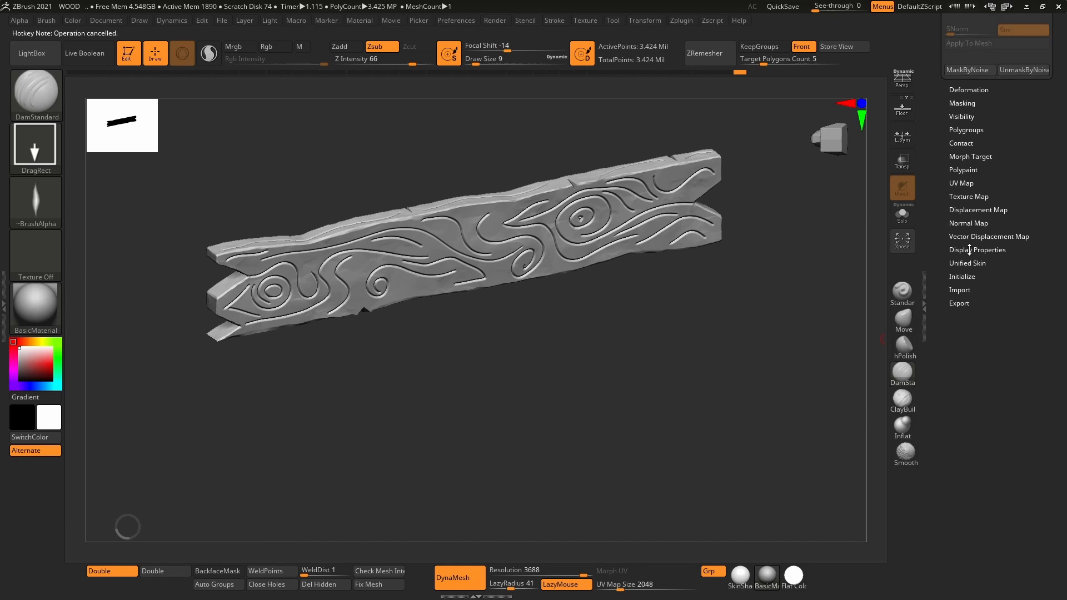
{"action": "scroll", "coordinate": [1034, 344], "scroll_direction": "up", "scroll_amount": 5}
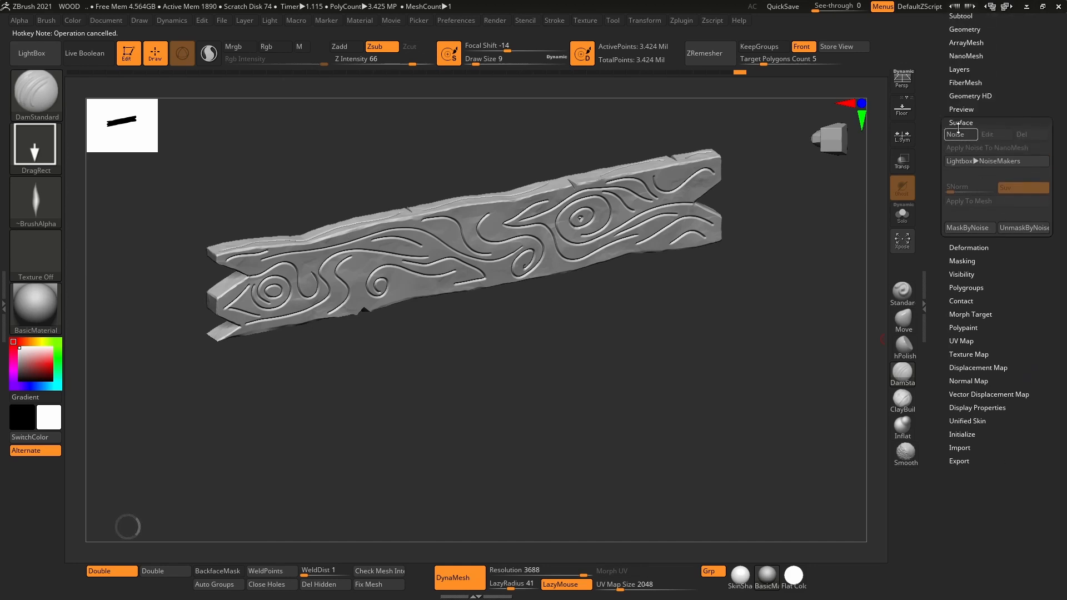
{"action": "left_click", "coordinate": [960, 134]}
{"action": "mouse_move", "coordinate": [818, 283]}
{"action": "right_mouse_down"}
{"action": "mouse_move", "coordinate": [813, 331]}
{"action": "mouse_move", "coordinate": [814, 298]}
{"action": "right_mouse_up"}
{"action": "right_click_drag", "start_coordinate": [814, 297], "coordinate": [836, 387], "text": "ctrl"}
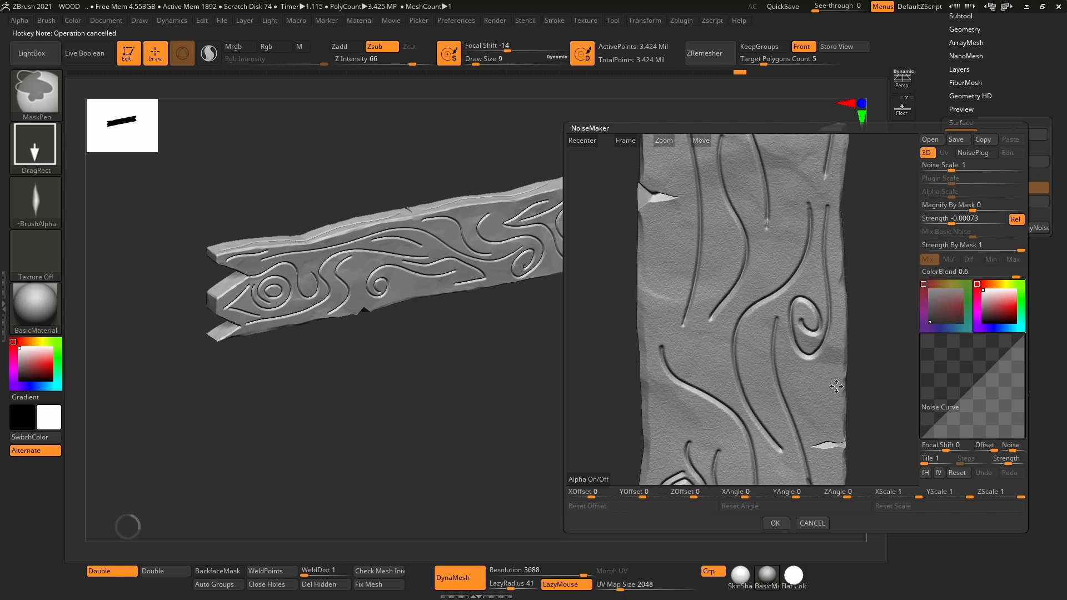
{"action": "mouse_move", "coordinate": [885, 259]}
{"action": "right_mouse_down"}
{"action": "mouse_move", "coordinate": [885, 246]}
{"action": "mouse_move", "coordinate": [880, 305]}
{"action": "mouse_move", "coordinate": [875, 275]}
{"action": "mouse_move", "coordinate": [811, 274]}
{"action": "mouse_move", "coordinate": [846, 285]}
{"action": "right_mouse_up"}
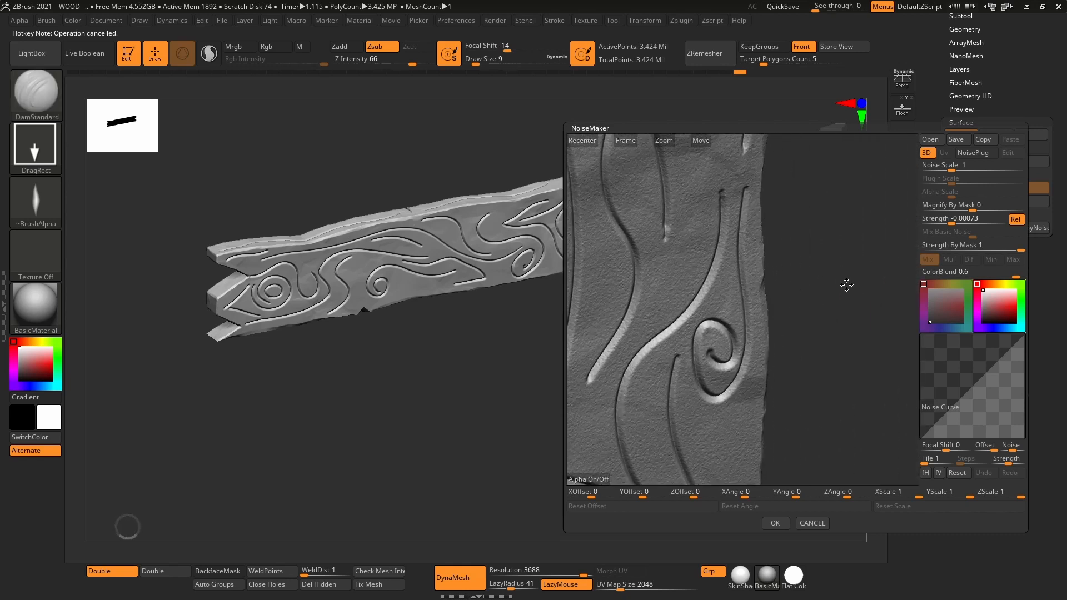
{"action": "left_click_drag", "start_coordinate": [952, 221], "coordinate": [952, 219]}
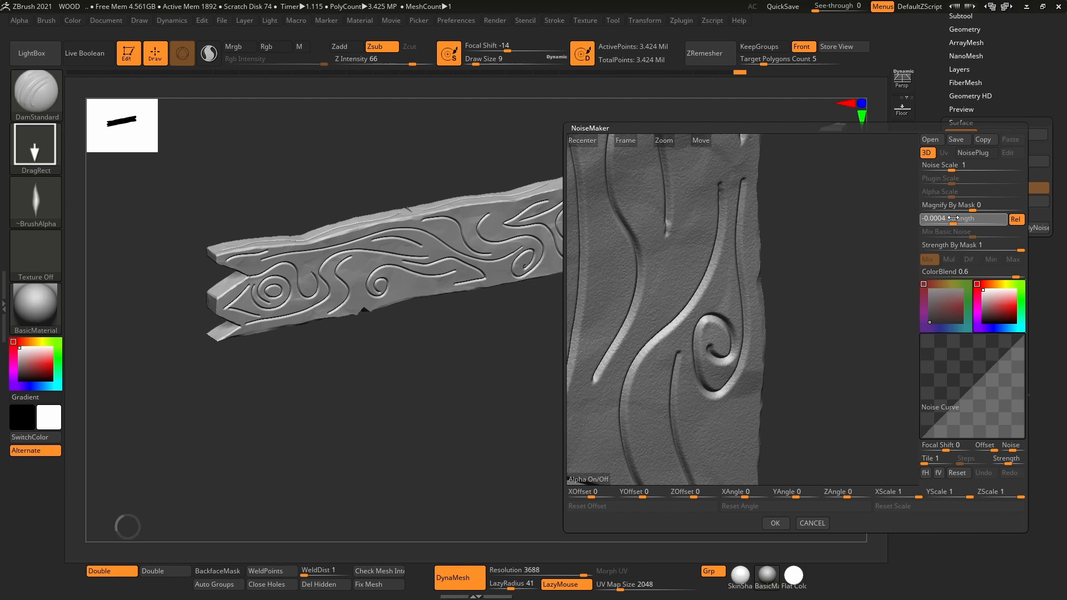
{"action": "left_click_drag", "start_coordinate": [953, 218], "coordinate": [951, 221]}
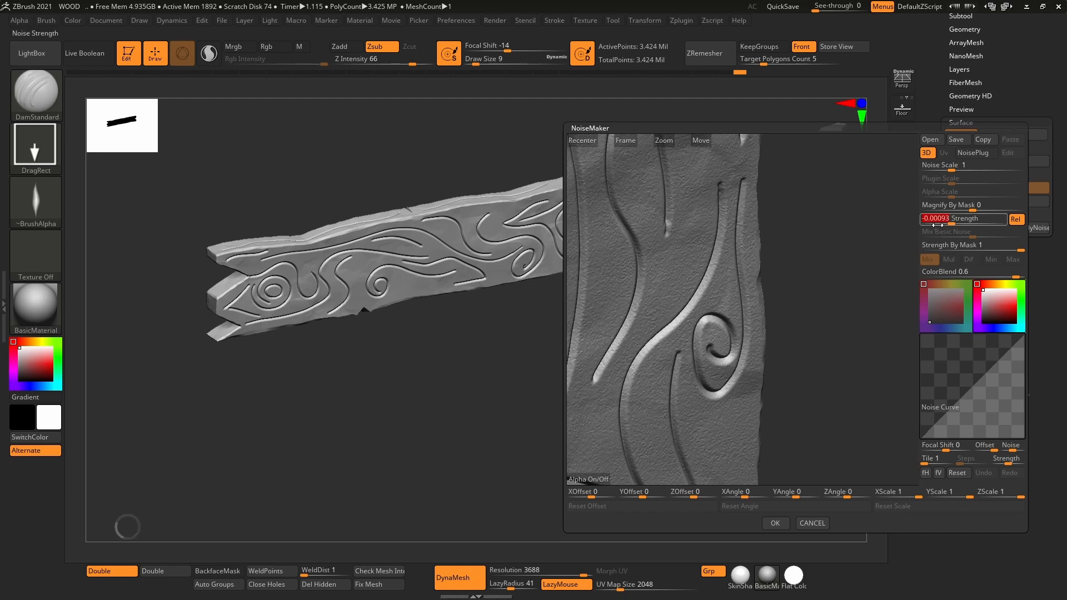
- Browse the stylized wood image results in the browser for surface texture reference
{"action": "key", "text": "alt+Tab"}
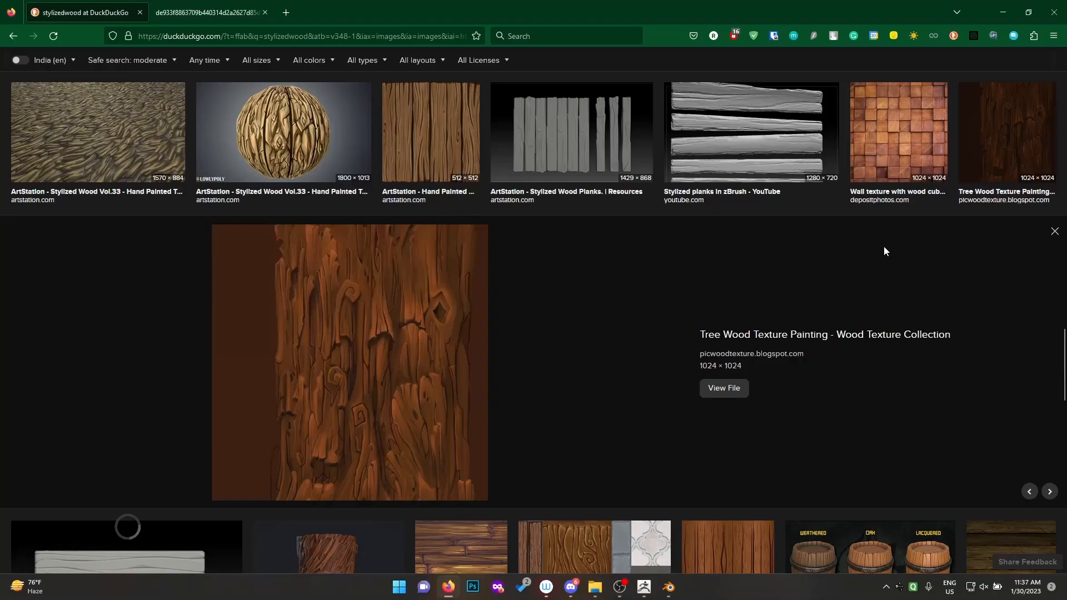
{"action": "left_click_drag", "start_coordinate": [1064, 345], "coordinate": [1059, 397]}
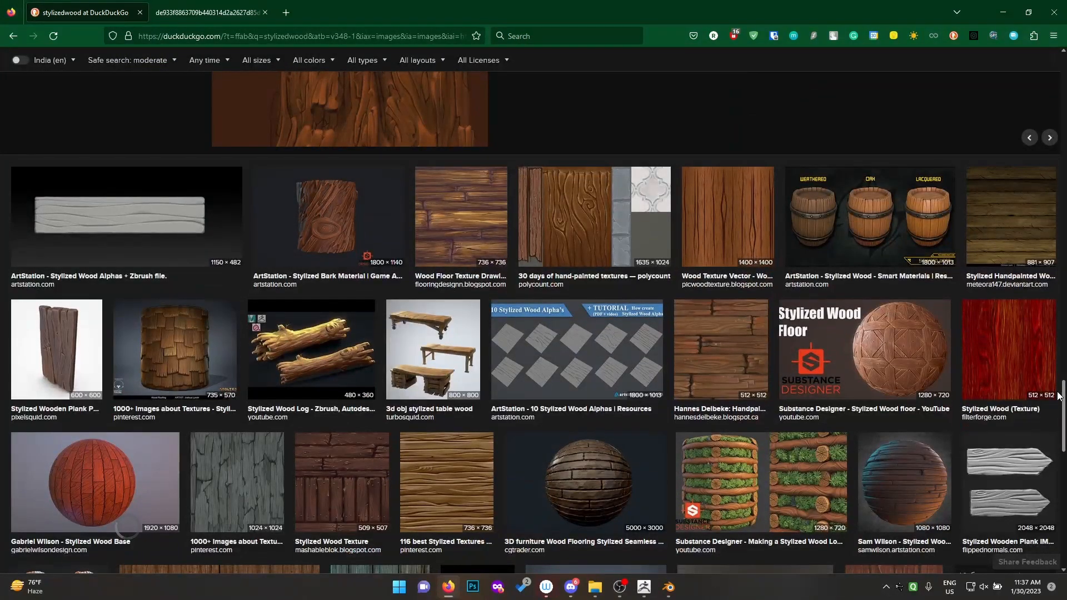
{"action": "left_click_drag", "start_coordinate": [1058, 392], "coordinate": [1058, 393]}
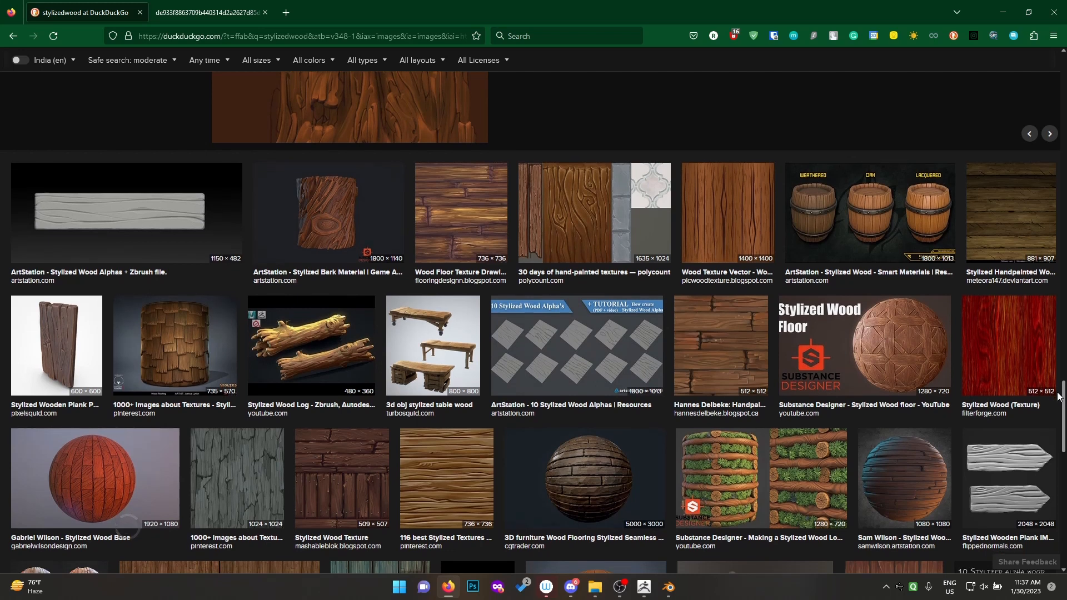
{"action": "left_click_drag", "start_coordinate": [1058, 393], "coordinate": [1055, 395]}
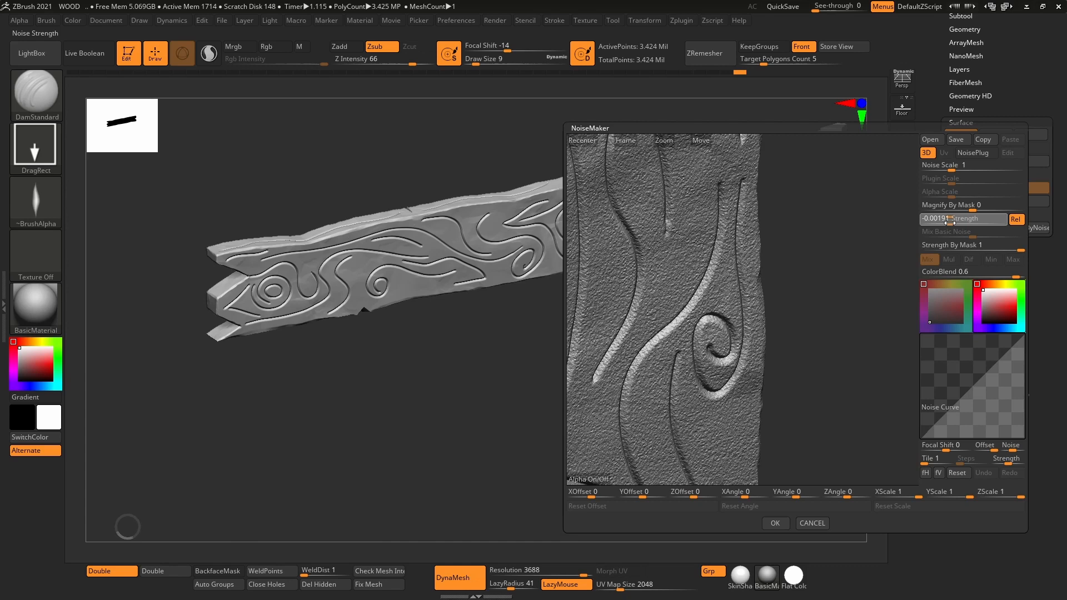
- Set the noise strength to about -0.0019, accept the surface noise and apply it to the plank's mesh
{"action": "left_click", "coordinate": [949, 221]}
{"action": "left_click", "coordinate": [769, 528]}
{"action": "mouse_move", "coordinate": [536, 347]}
{"action": "right_mouse_down"}
{"action": "mouse_move", "coordinate": [526, 324]}
{"action": "mouse_move", "coordinate": [560, 361]}
{"action": "mouse_move", "coordinate": [572, 517]}
{"action": "right_mouse_up"}
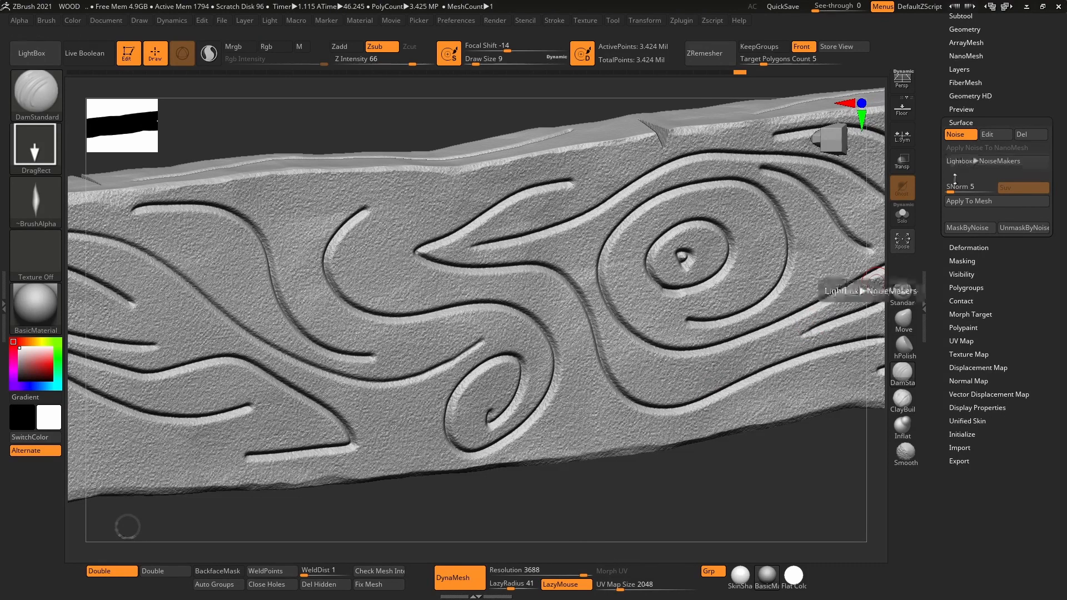
{"action": "left_click", "coordinate": [969, 201]}
{"action": "mouse_move", "coordinate": [520, 293]}
{"action": "right_mouse_down", "text": "ctrl"}
{"action": "mouse_move", "coordinate": [548, 431]}
{"action": "mouse_move", "coordinate": [544, 233]}
{"action": "right_mouse_up", "text": "ctrl"}
{"action": "mouse_move", "coordinate": [549, 469]}
{"action": "right_mouse_down"}
{"action": "mouse_move", "coordinate": [502, 454]}
{"action": "mouse_move", "coordinate": [503, 425]}
{"action": "mouse_move", "coordinate": [530, 415]}
{"action": "mouse_move", "coordinate": [547, 472]}
{"action": "right_mouse_up"}
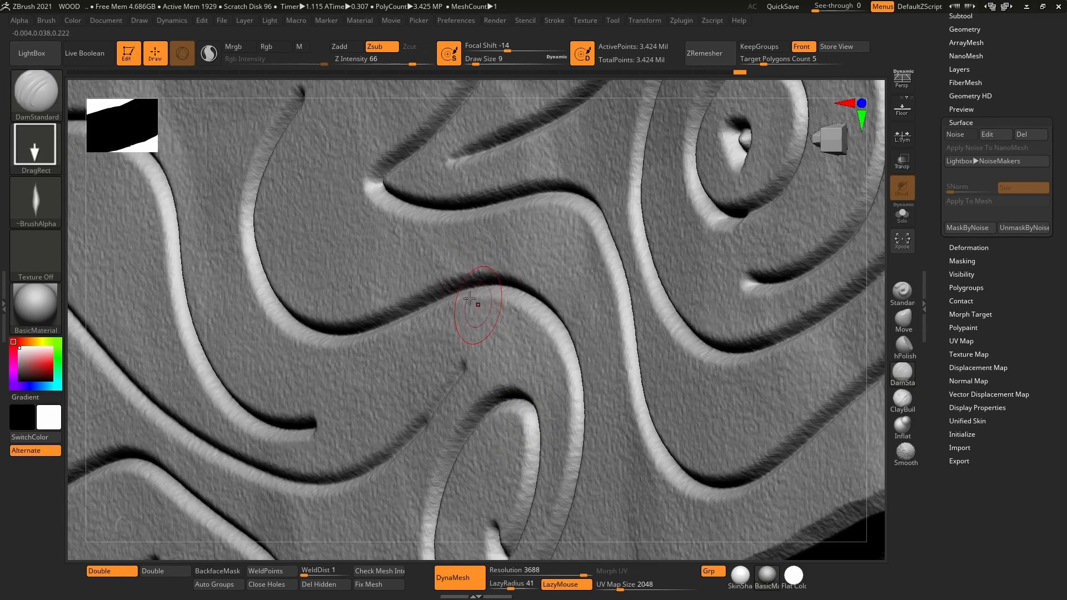
{"action": "right_click_drag", "start_coordinate": [518, 326], "coordinate": [445, 198], "text": "ctrl"}
{"action": "mouse_move", "coordinate": [435, 149]}
{"action": "right_mouse_down"}
{"action": "mouse_move", "coordinate": [455, 160]}
{"action": "mouse_move", "coordinate": [486, 129]}
{"action": "mouse_move", "coordinate": [682, 299]}
{"action": "right_mouse_up"}
{"action": "mouse_move", "coordinate": [457, 398]}
{"action": "right_mouse_down", "text": "ctrl"}
{"action": "mouse_move", "coordinate": [479, 335]}
{"action": "mouse_move", "coordinate": [561, 370]}
{"action": "mouse_move", "coordinate": [584, 393]}
{"action": "mouse_move", "coordinate": [464, 270]}
{"action": "right_mouse_up", "text": "ctrl"}
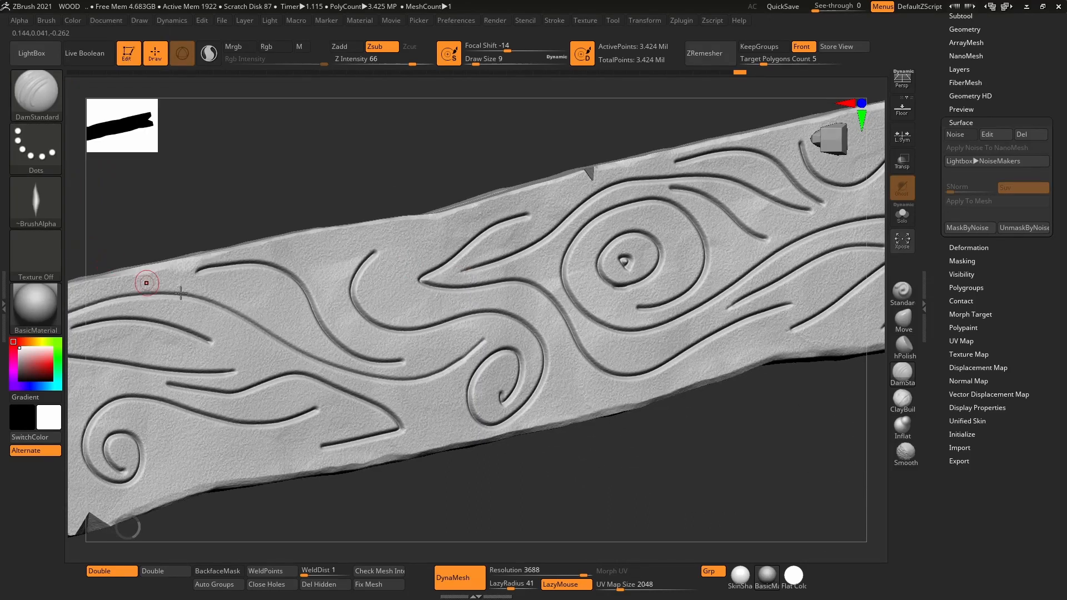
- Assign Alpha 45 to the DamStandard brush
{"action": "left_click", "coordinate": [25, 179]}
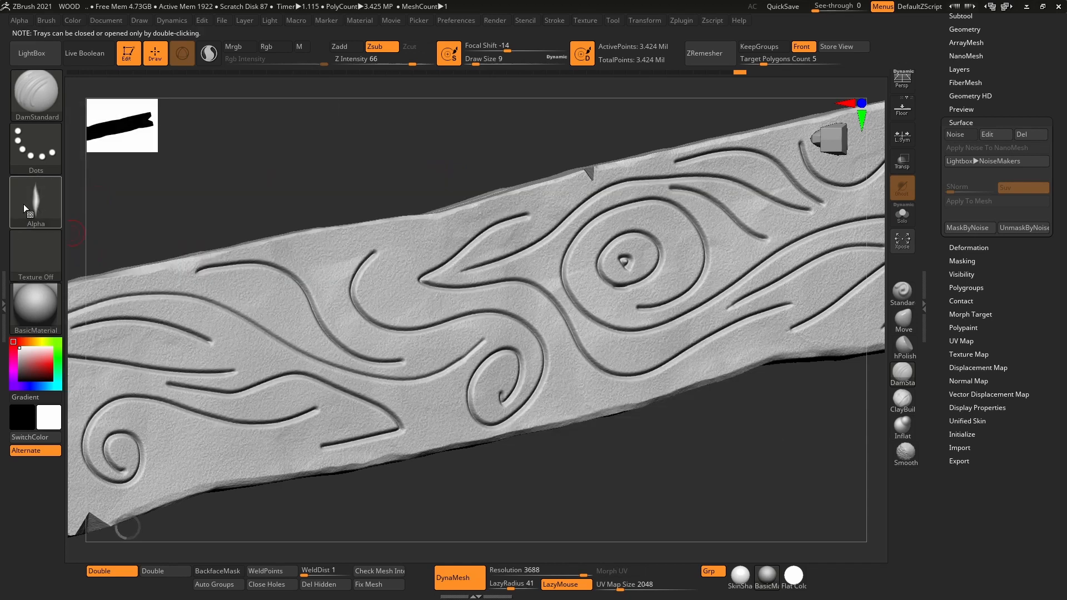
{"action": "left_click", "coordinate": [23, 204]}
{"action": "left_click", "coordinate": [416, 337]}
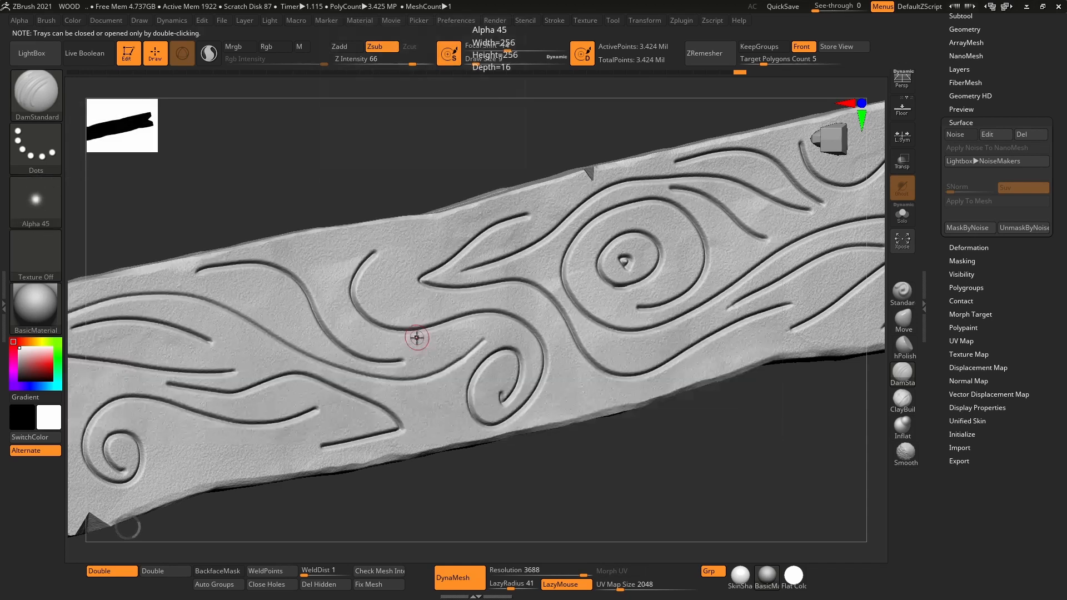
- Try sharpening the carved curves in the middle of the plank with the Pinch brush, enlarging its draw size to 33
{"action": "key", "text": "b"}
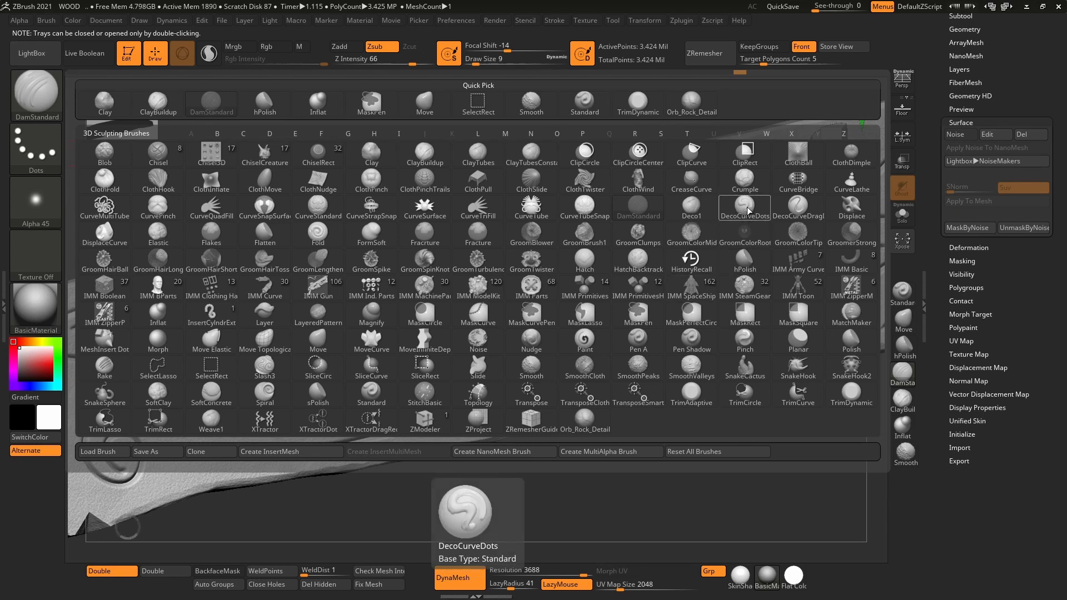
{"action": "left_click", "coordinate": [746, 342]}
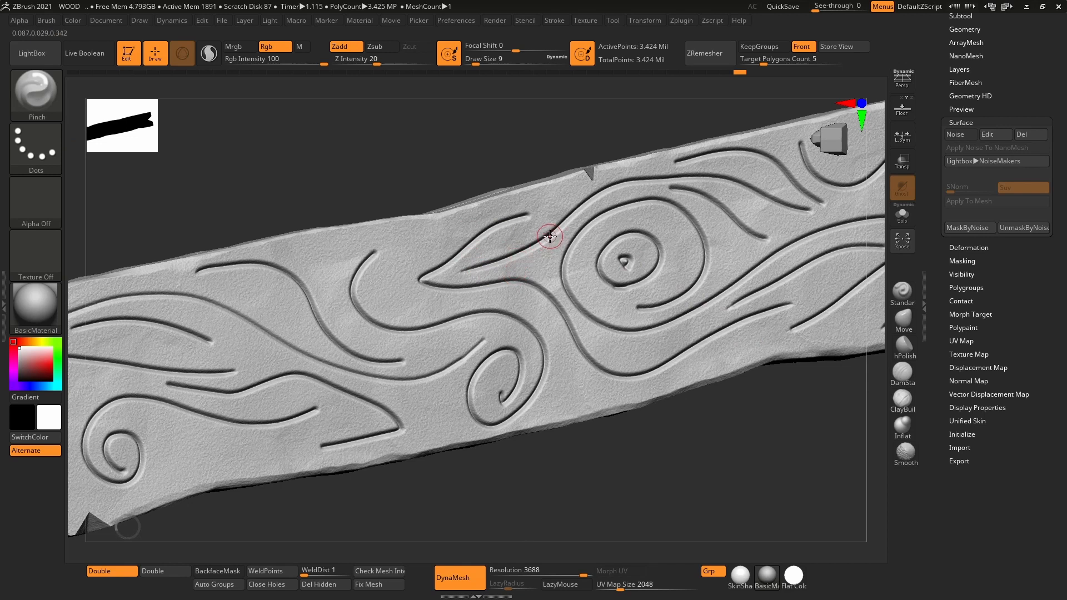
{"action": "left_click_drag", "start_coordinate": [522, 253], "coordinate": [423, 281]}
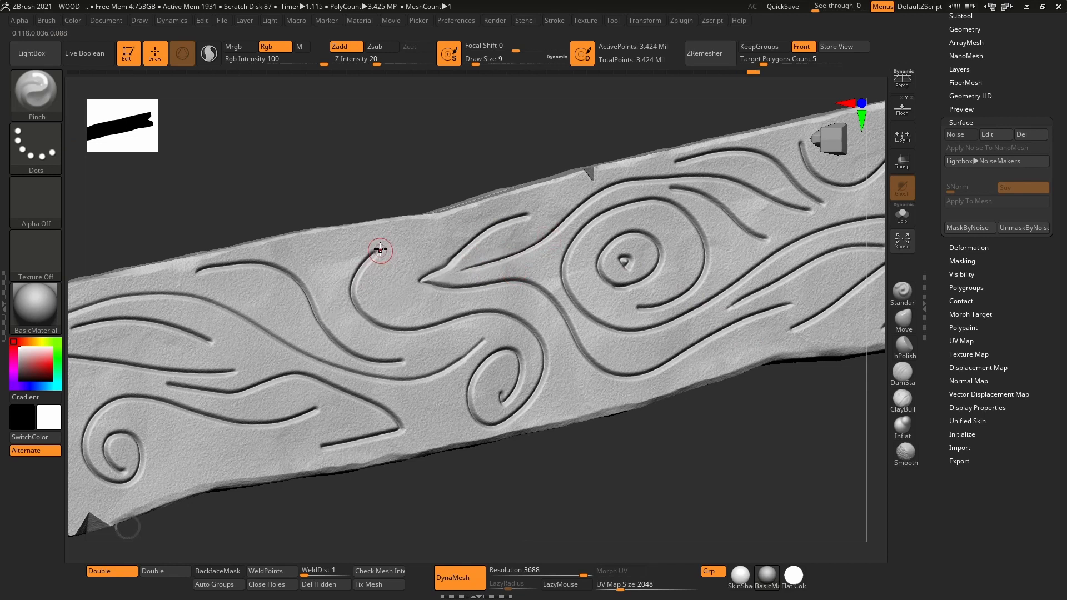
{"action": "left_click_drag", "start_coordinate": [348, 286], "coordinate": [470, 315]}
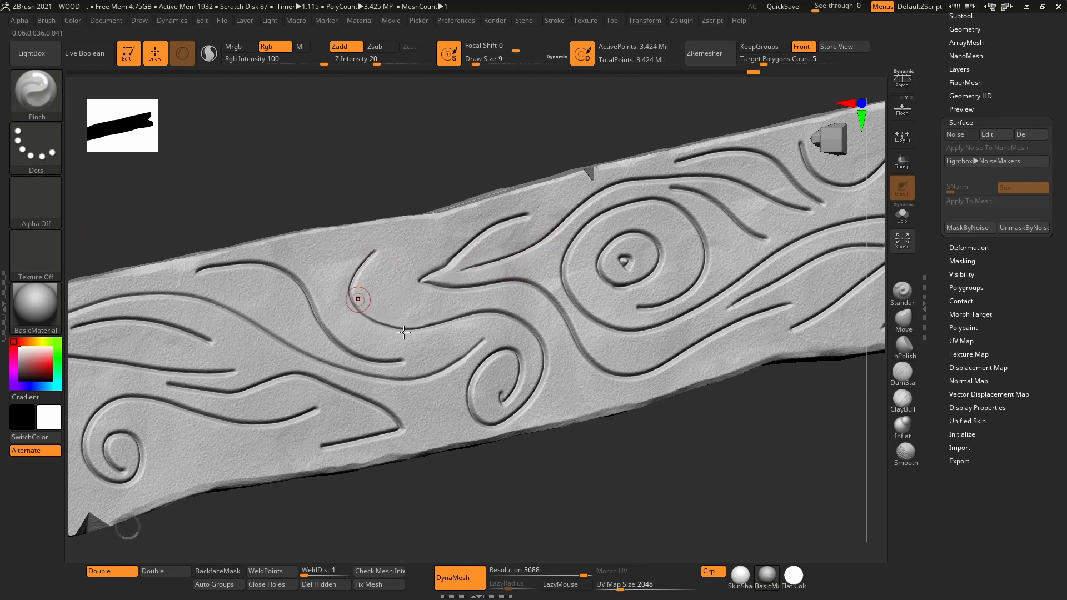
{"action": "key", "text": "s"}
{"action": "left_click_drag", "start_coordinate": [403, 294], "coordinate": [413, 293]}
{"action": "left_click_drag", "start_coordinate": [371, 258], "coordinate": [353, 278]}
{"action": "mouse_move", "coordinate": [398, 319]}
{"action": "right_mouse_down", "text": "ctrl"}
{"action": "mouse_move", "coordinate": [443, 386]}
{"action": "mouse_move", "coordinate": [436, 398]}
{"action": "right_mouse_up", "text": "ctrl"}
{"action": "key", "text": "ctrl"}
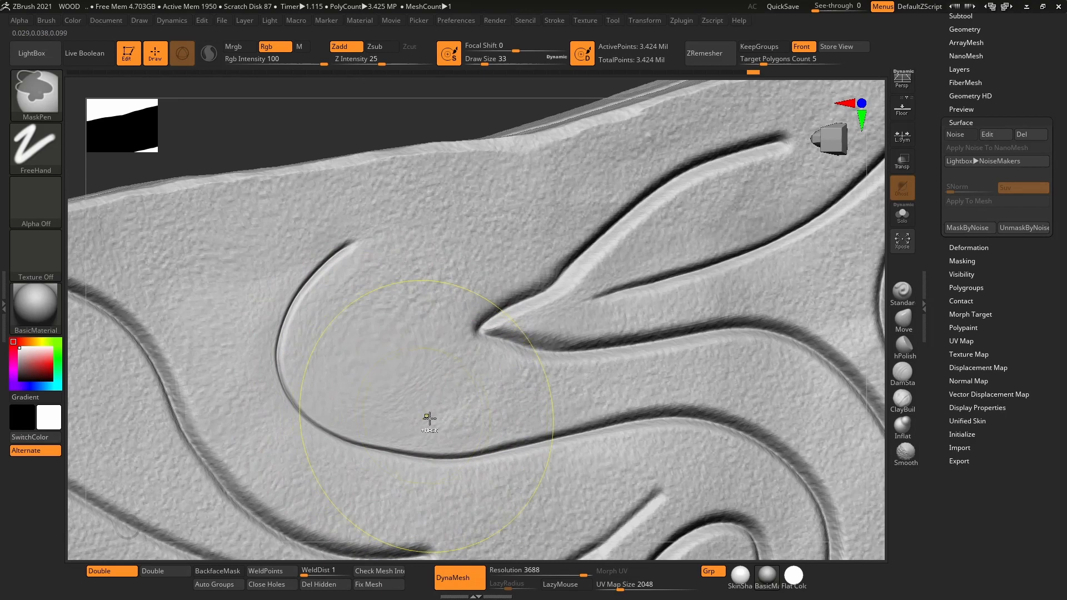
- Undo the Pinch strokes and the noise applied to the plank's surface
{"action": "key", "text": "ctrl+z"}
{"action": "key", "text": "ctrl+z"}
{"action": "key", "text": "ctrl+z"}
{"action": "key", "text": "ctrl+z"}
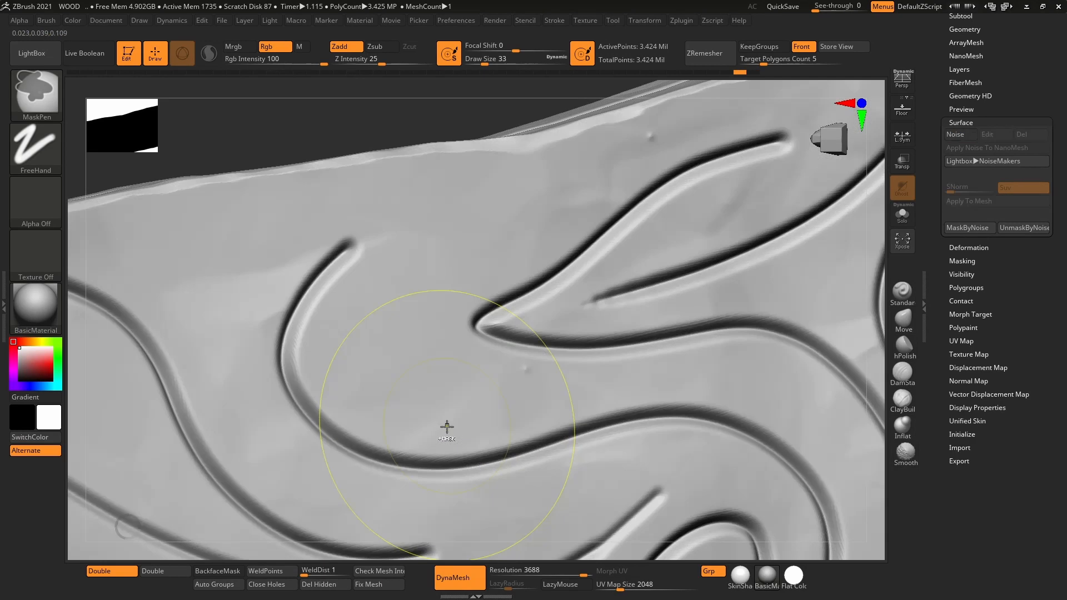
- Switch to the Orb_Rock_Detail brush and give it Alpha 01
{"action": "right_click_drag", "start_coordinate": [457, 303], "coordinate": [476, 247], "text": "ctrl"}
{"action": "right_click_drag", "start_coordinate": [477, 345], "coordinate": [560, 275], "text": "ctrl"}
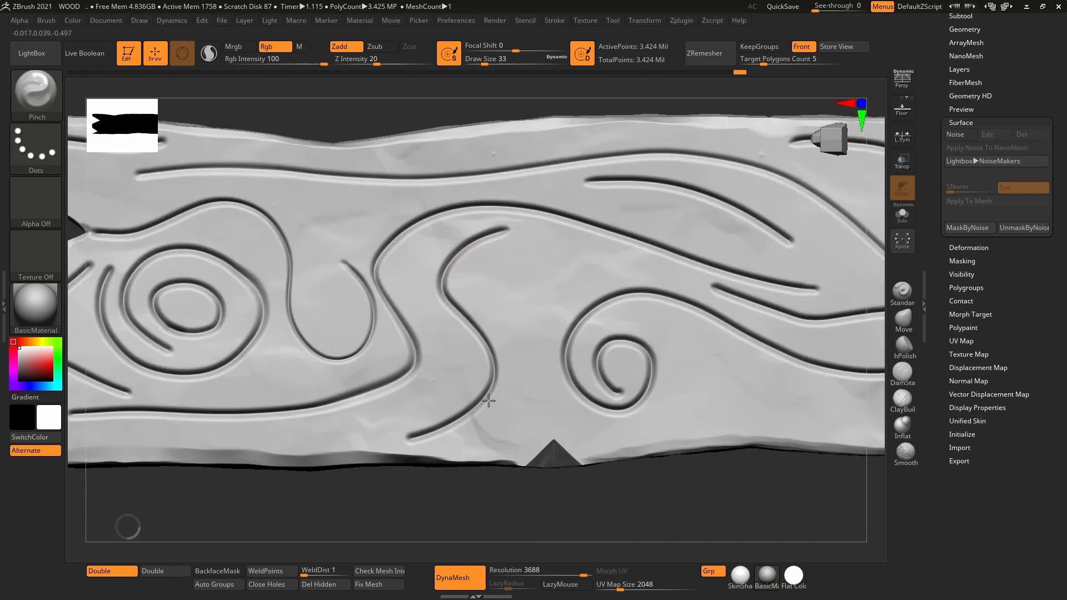
{"action": "mouse_move", "coordinate": [630, 292]}
{"action": "left_mouse_down"}
{"action": "mouse_move", "coordinate": [586, 314]}
{"action": "mouse_move", "coordinate": [570, 361]}
{"action": "mouse_move", "coordinate": [610, 352]}
{"action": "mouse_move", "coordinate": [625, 383]}
{"action": "left_mouse_up"}
{"action": "key", "text": "ctrl"}
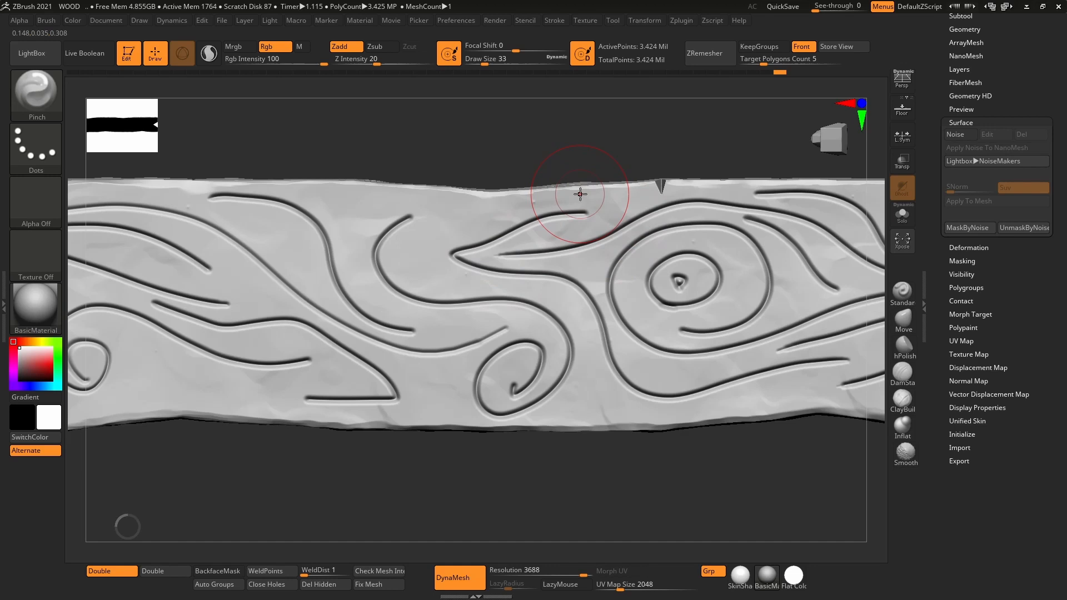
{"action": "left_click_drag", "start_coordinate": [216, 179], "coordinate": [157, 164]}
{"action": "left_click", "coordinate": [28, 92]}
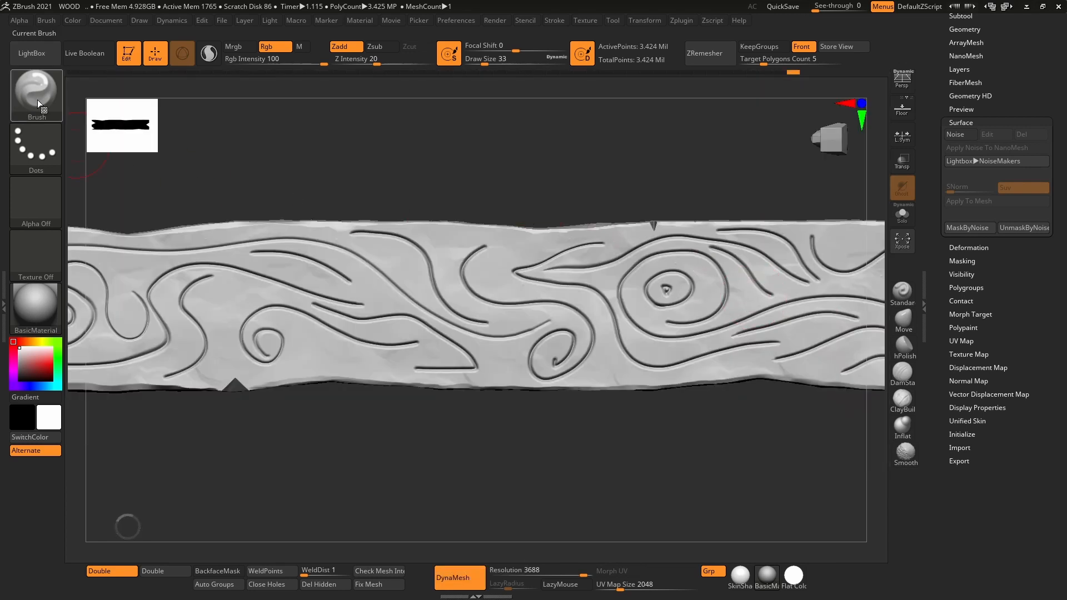
{"action": "left_click", "coordinate": [37, 100]}
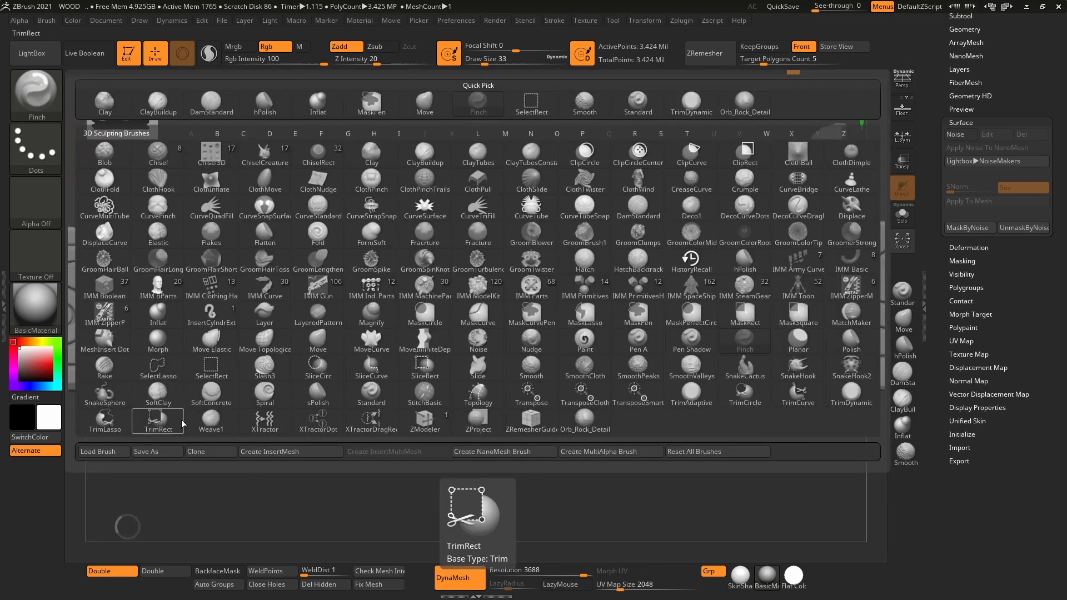
{"action": "left_click", "coordinate": [580, 422]}
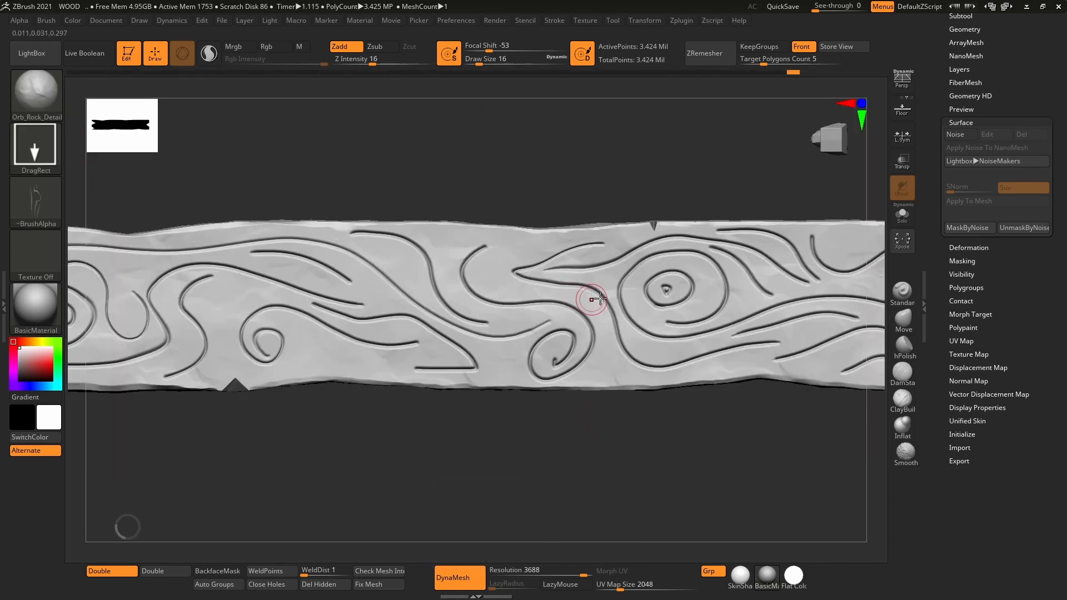
{"action": "left_click", "coordinate": [44, 212]}
{"action": "left_click", "coordinate": [157, 212]}
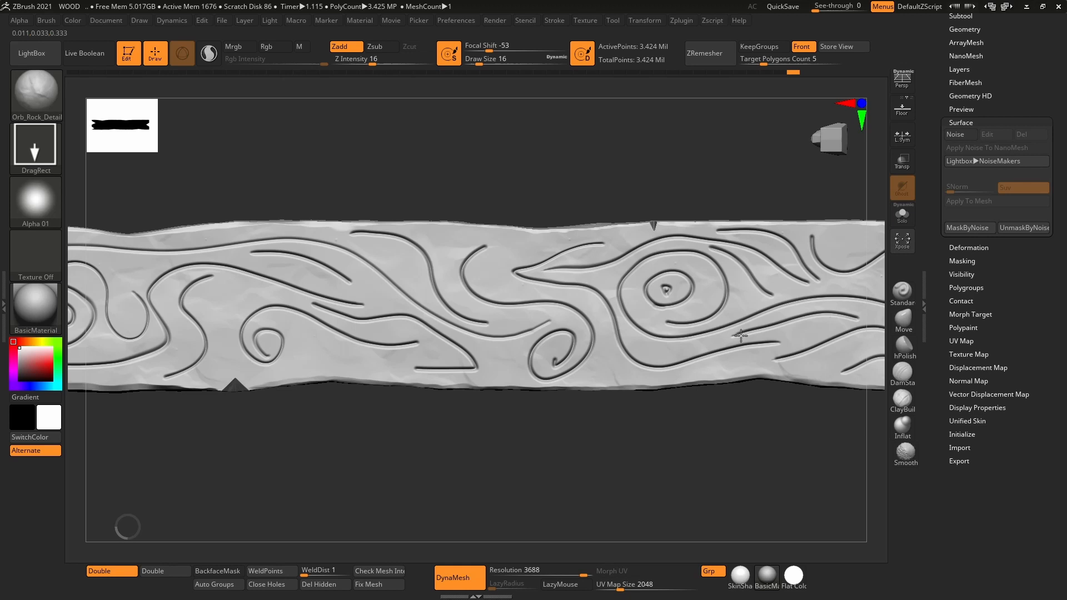
- Set the brush's draw size to 56 and inspect the plank's faces, side and notched end
{"action": "key", "text": "s"}
{"action": "mouse_move", "coordinate": [503, 300]}
{"action": "left_mouse_down"}
{"action": "mouse_move", "coordinate": [772, 369]}
{"action": "mouse_move", "coordinate": [761, 361]}
{"action": "left_mouse_up"}
{"action": "mouse_move", "coordinate": [645, 311]}
{"action": "right_mouse_down"}
{"action": "mouse_move", "coordinate": [603, 285]}
{"action": "mouse_move", "coordinate": [517, 311]}
{"action": "mouse_move", "coordinate": [563, 301]}
{"action": "mouse_move", "coordinate": [464, 386]}
{"action": "right_mouse_up"}
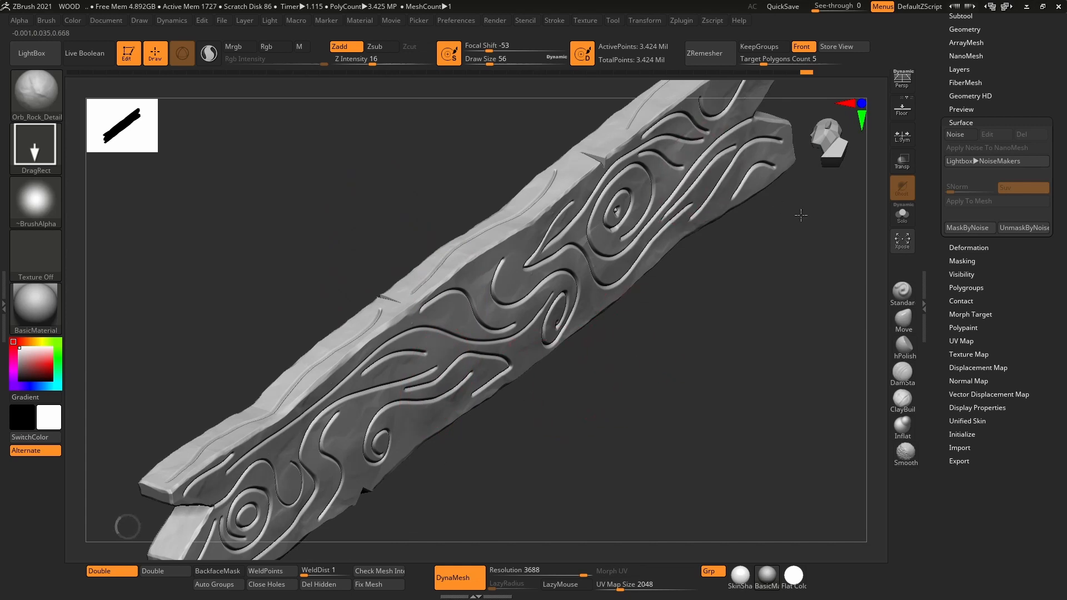
{"action": "right_click_drag", "start_coordinate": [633, 299], "coordinate": [502, 279]}
{"action": "left_click_drag", "start_coordinate": [649, 351], "coordinate": [694, 381]}
{"action": "mouse_move", "coordinate": [631, 344]}
{"action": "left_mouse_down"}
{"action": "mouse_move", "coordinate": [672, 358]}
{"action": "mouse_move", "coordinate": [789, 455]}
{"action": "left_mouse_up"}
{"action": "mouse_move", "coordinate": [789, 456]}
{"action": "right_mouse_down", "text": "shift"}
{"action": "mouse_move", "coordinate": [624, 264]}
{"action": "mouse_move", "coordinate": [641, 259]}
{"action": "mouse_move", "coordinate": [632, 266]}
{"action": "mouse_move", "coordinate": [595, 217]}
{"action": "mouse_move", "coordinate": [664, 353]}
{"action": "right_mouse_up", "text": "shift"}
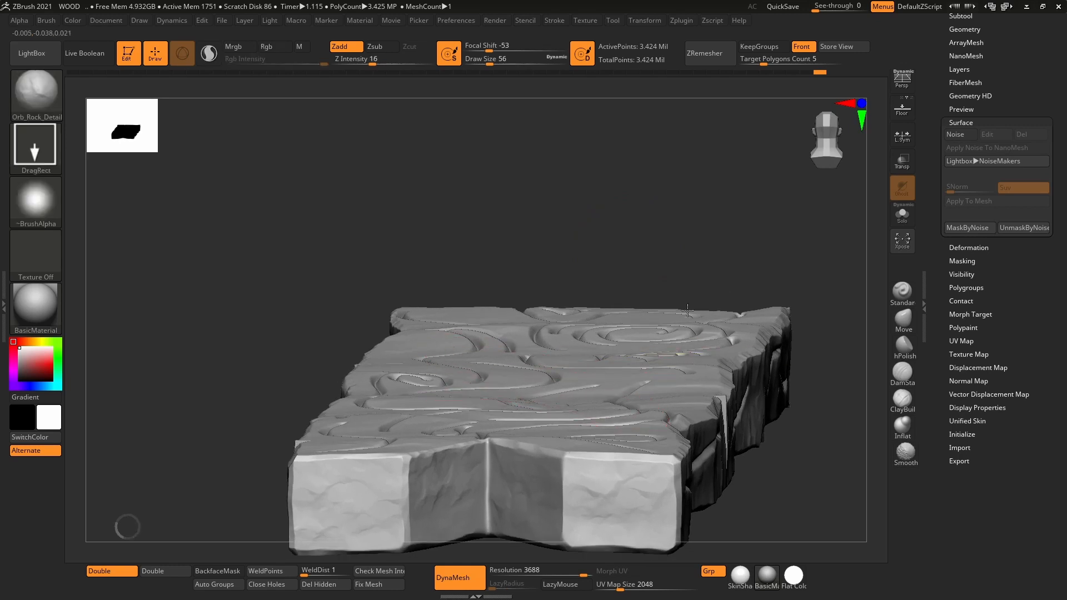
{"action": "right_click_drag", "start_coordinate": [595, 250], "coordinate": [693, 440]}
{"action": "mouse_move", "coordinate": [659, 338]}
{"action": "left_mouse_down"}
{"action": "mouse_move", "coordinate": [612, 370]}
{"action": "mouse_move", "coordinate": [605, 406]}
{"action": "mouse_move", "coordinate": [644, 417]}
{"action": "mouse_move", "coordinate": [700, 339]}
{"action": "left_mouse_up"}
- Mask the whole plank, then clear the mask and rebuild the mesh with DynaMesh at resolution 3688
{"action": "key", "text": "ctrl"}
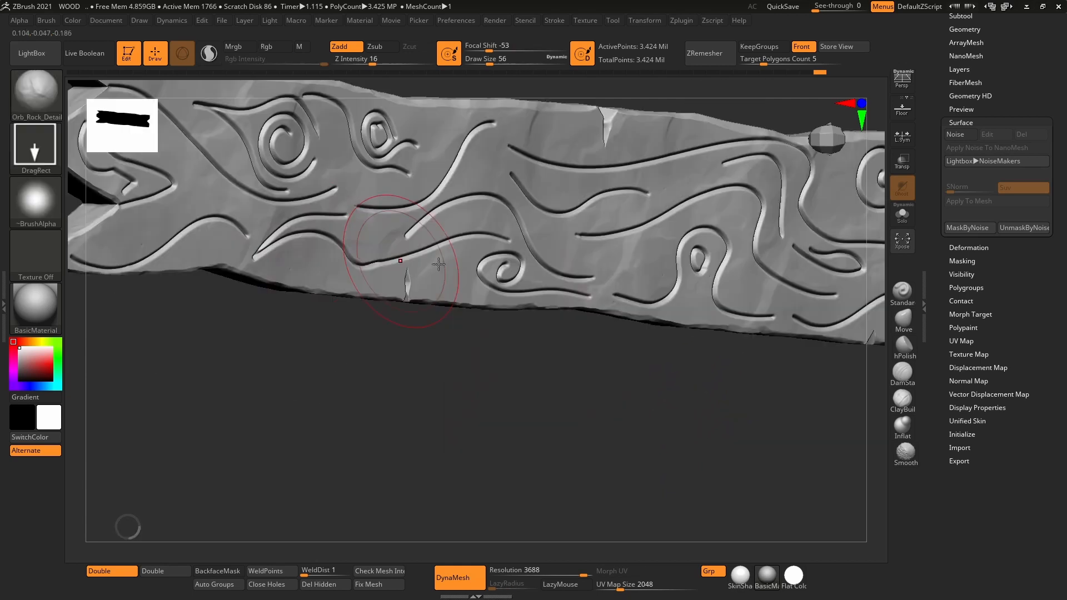
{"action": "left_click", "coordinate": [531, 421], "text": "ctrl"}
{"action": "right_click_drag", "start_coordinate": [540, 365], "coordinate": [501, 519], "text": "ctrl"}
{"action": "mouse_move", "coordinate": [634, 339]}
{"action": "right_mouse_down", "text": "ctrl"}
{"action": "mouse_move", "coordinate": [632, 419]}
{"action": "mouse_move", "coordinate": [611, 417]}
{"action": "right_mouse_up", "text": "ctrl"}
{"action": "left_click_drag", "start_coordinate": [602, 377], "coordinate": [654, 455], "text": "ctrl"}
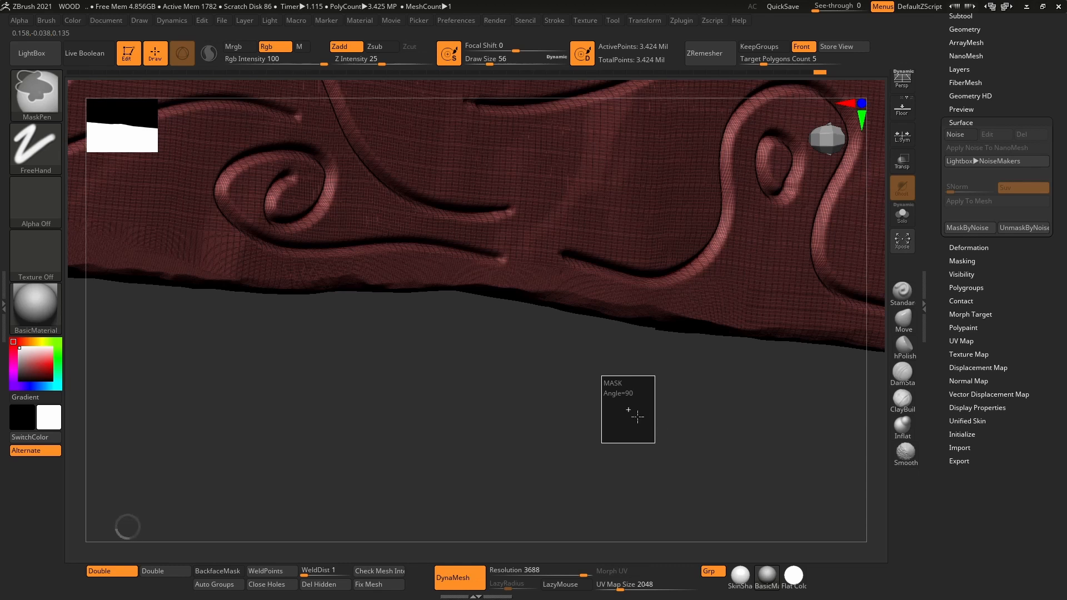
{"action": "left_click_drag", "start_coordinate": [623, 427], "coordinate": [624, 426], "text": "ctrl"}
{"action": "right_click_drag", "start_coordinate": [710, 258], "coordinate": [719, 445], "text": "ctrl"}
{"action": "mouse_move", "coordinate": [722, 327]}
{"action": "right_mouse_down", "text": "ctrl"}
{"action": "mouse_move", "coordinate": [694, 140]}
{"action": "mouse_move", "coordinate": [692, 38]}
{"action": "right_mouse_up", "text": "ctrl"}
{"action": "left_click_drag", "start_coordinate": [706, 316], "coordinate": [634, 471]}
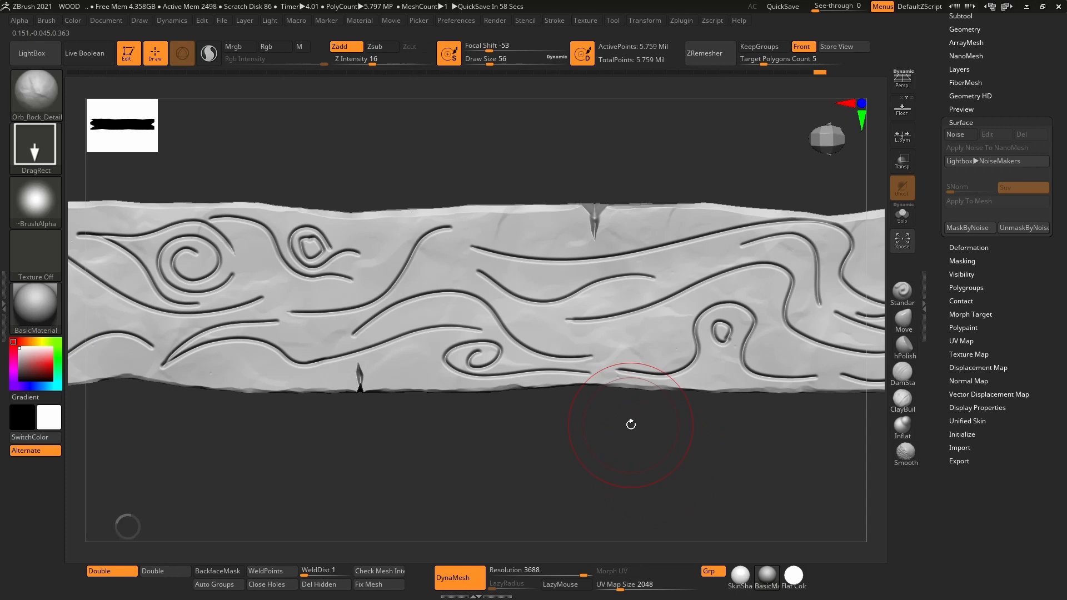
- Try an Orb_Rock_Detail stroke around the small lower knot using the FreeHand stroke type and no alpha
{"action": "left_click", "coordinate": [31, 99]}
{"action": "left_click", "coordinate": [32, 185]}
{"action": "left_click", "coordinate": [319, 214]}
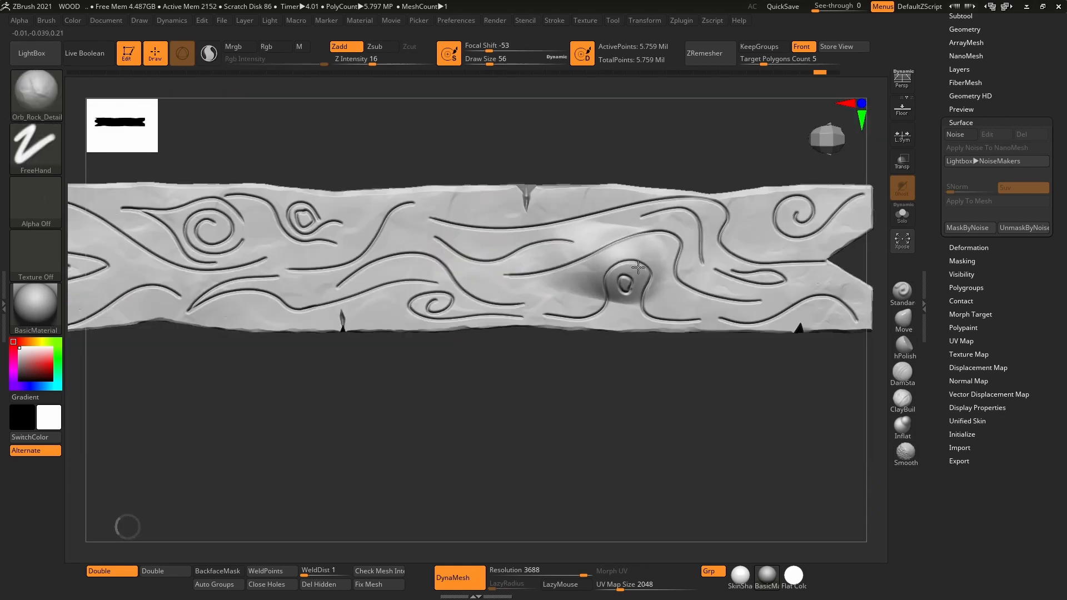
{"action": "mouse_move", "coordinate": [634, 273]}
{"action": "left_mouse_down"}
{"action": "mouse_move", "coordinate": [465, 267]}
{"action": "mouse_move", "coordinate": [607, 236]}
{"action": "mouse_move", "coordinate": [539, 256]}
{"action": "mouse_move", "coordinate": [631, 281]}
{"action": "left_mouse_up"}
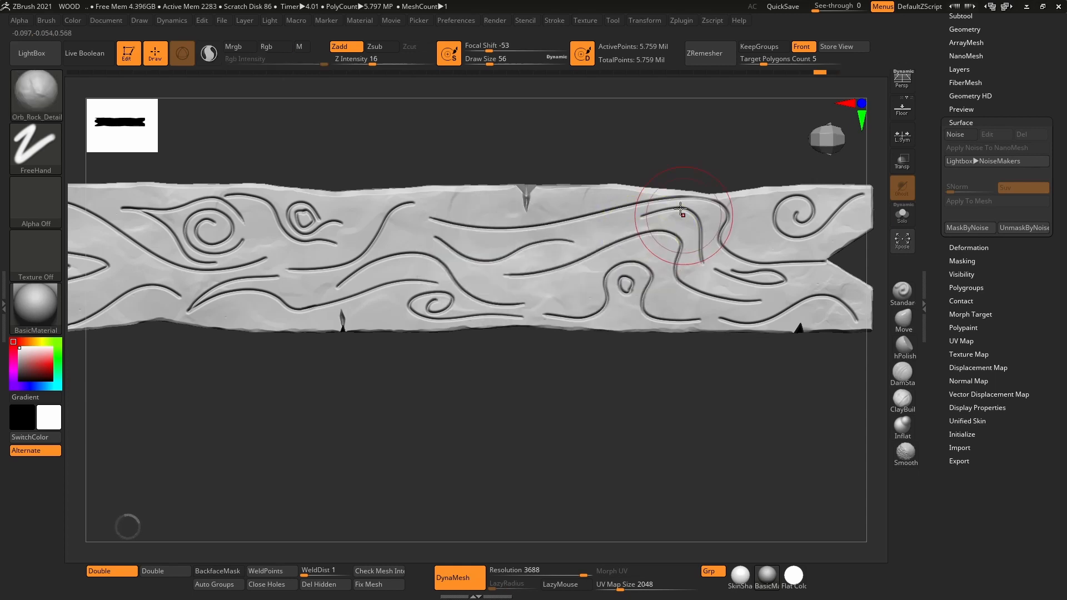
- Give the Orb_Rock_Detail brush Alpha 45 and the Dots stroke type
{"action": "left_click", "coordinate": [35, 203]}
{"action": "left_click", "coordinate": [314, 210]}
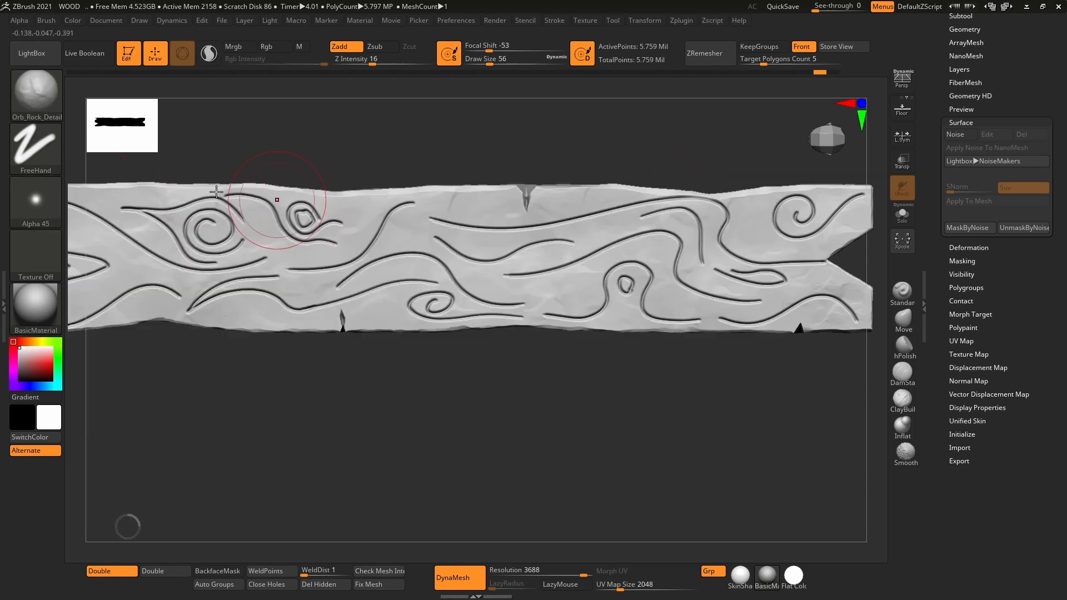
{"action": "left_click", "coordinate": [30, 158]}
{"action": "left_click", "coordinate": [363, 158]}
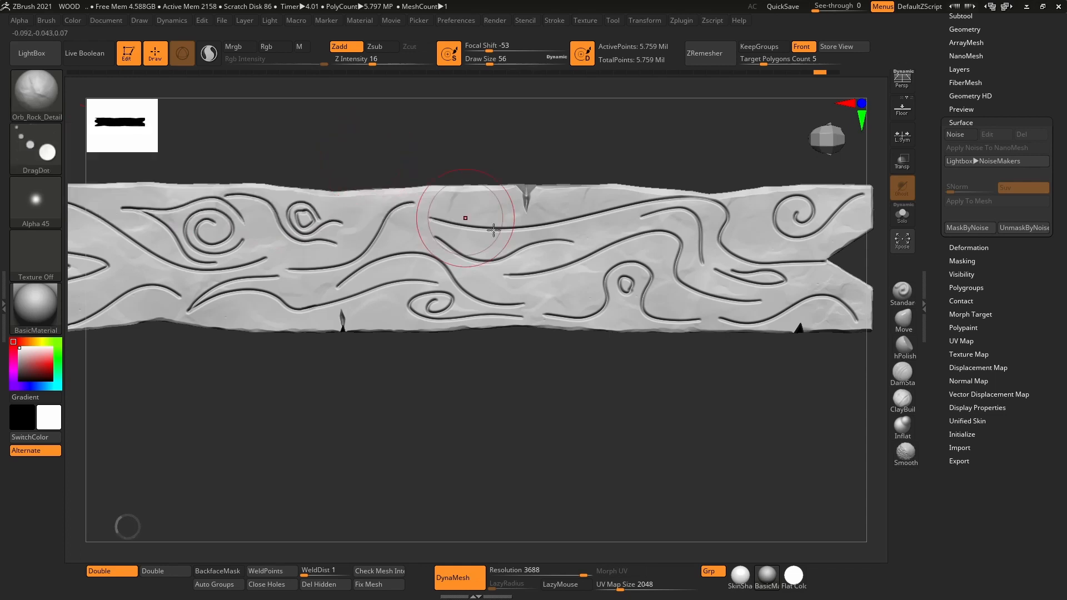
{"action": "left_click_drag", "start_coordinate": [697, 287], "coordinate": [442, 452]}
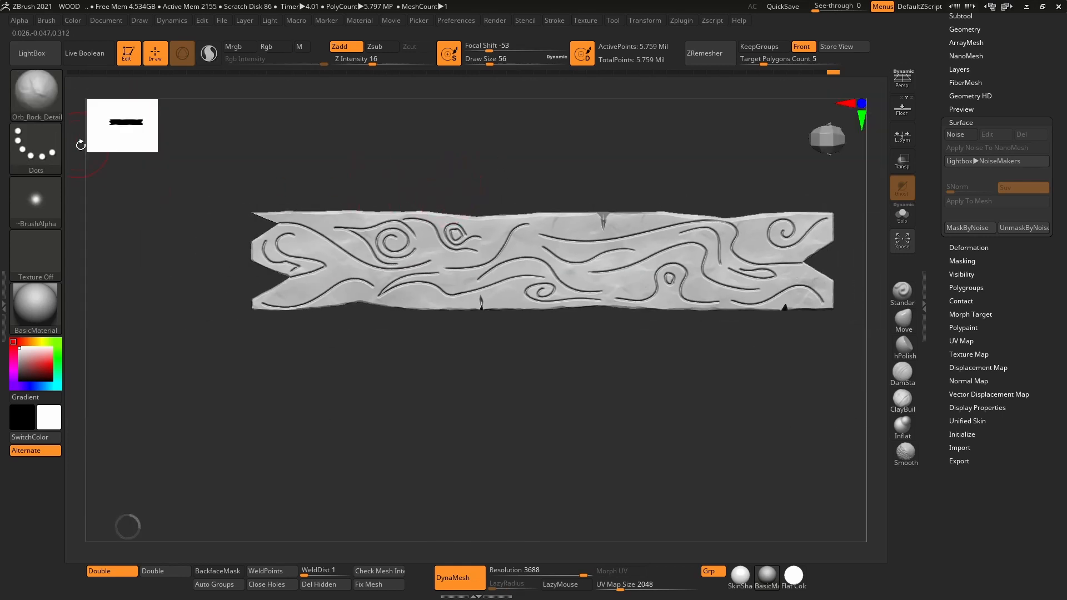
- Check the plank's mesh density in wireframe display and review the sculpt from several angles
{"action": "mouse_move", "coordinate": [416, 347]}
{"action": "left_mouse_down"}
{"action": "mouse_move", "coordinate": [434, 298]}
{"action": "mouse_move", "coordinate": [436, 174]}
{"action": "mouse_move", "coordinate": [460, 345]}
{"action": "mouse_move", "coordinate": [452, 372]}
{"action": "mouse_move", "coordinate": [465, 365]}
{"action": "mouse_move", "coordinate": [472, 392]}
{"action": "mouse_move", "coordinate": [465, 362]}
{"action": "left_mouse_up"}
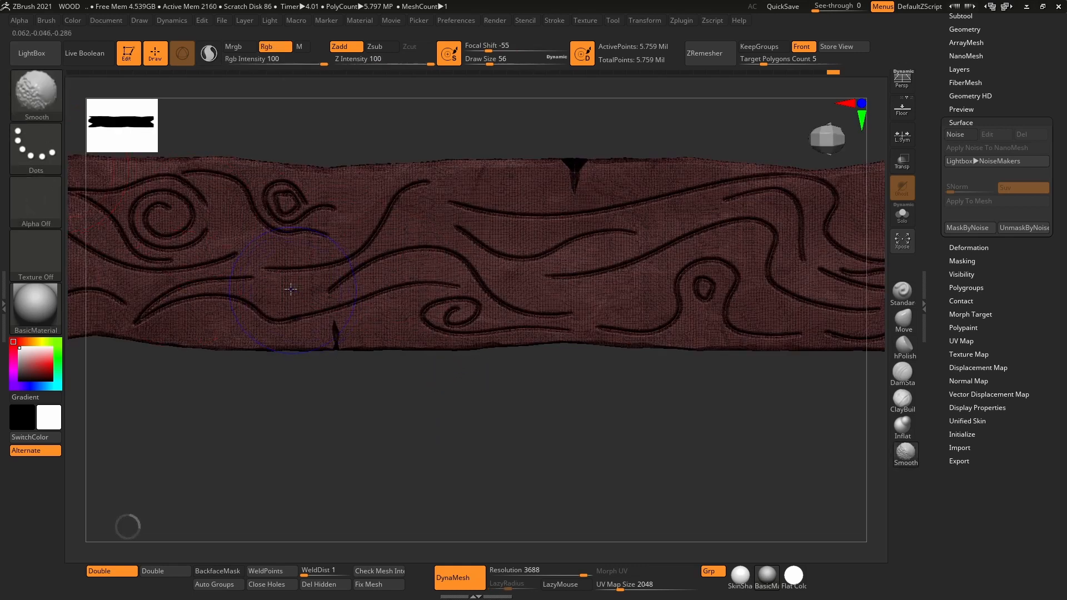
{"action": "key", "text": "shift+f"}
{"action": "mouse_move", "coordinate": [512, 389]}
{"action": "right_mouse_down", "text": "ctrl"}
{"action": "mouse_move", "coordinate": [505, 275]}
{"action": "mouse_move", "coordinate": [503, 320]}
{"action": "right_mouse_up", "text": "ctrl"}
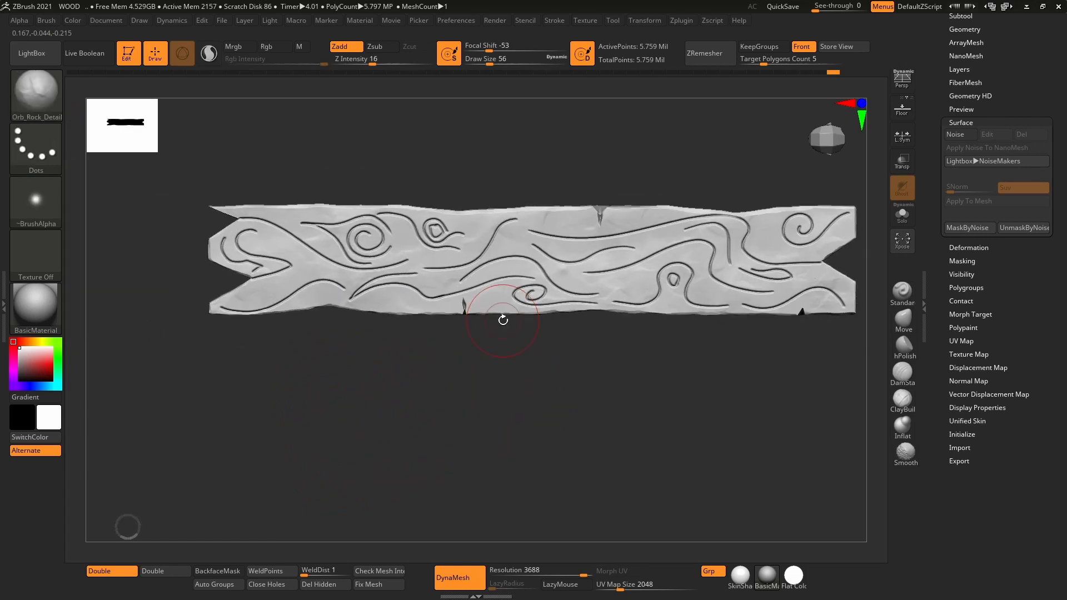
{"action": "mouse_move", "coordinate": [525, 362]}
{"action": "right_mouse_down"}
{"action": "mouse_move", "coordinate": [485, 434]}
{"action": "mouse_move", "coordinate": [550, 451]}
{"action": "mouse_move", "coordinate": [625, 202]}
{"action": "mouse_move", "coordinate": [617, 267]}
{"action": "mouse_move", "coordinate": [648, 289]}
{"action": "mouse_move", "coordinate": [659, 416]}
{"action": "mouse_move", "coordinate": [579, 279]}
{"action": "mouse_move", "coordinate": [536, 374]}
{"action": "mouse_move", "coordinate": [488, 381]}
{"action": "mouse_move", "coordinate": [519, 410]}
{"action": "mouse_move", "coordinate": [533, 410]}
{"action": "mouse_move", "coordinate": [537, 360]}
{"action": "mouse_move", "coordinate": [521, 302]}
{"action": "right_mouse_up"}
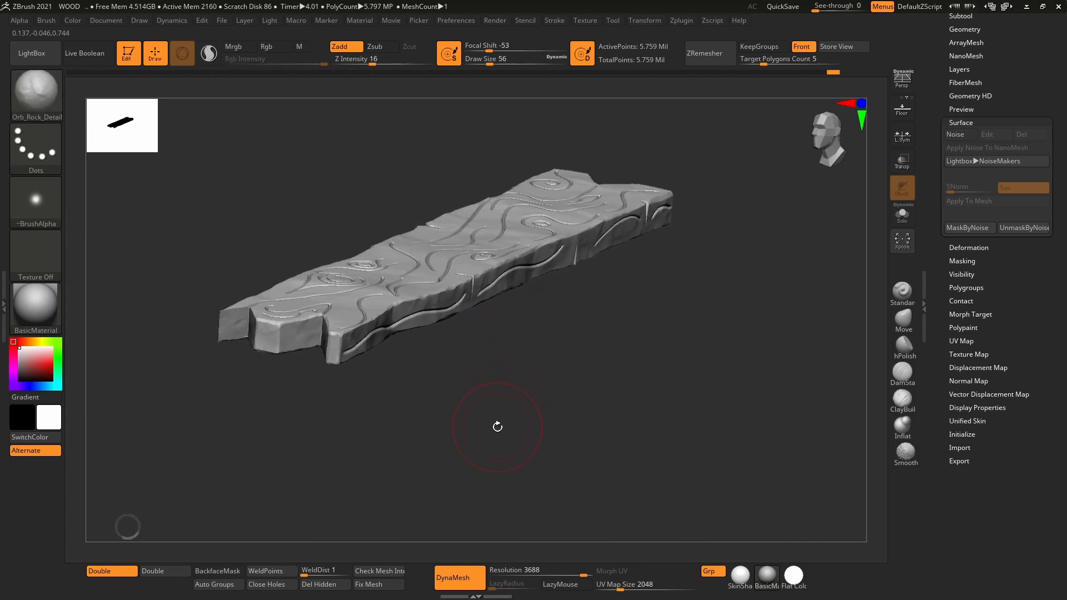
{"action": "mouse_move", "coordinate": [496, 377]}
{"action": "right_mouse_down"}
{"action": "mouse_move", "coordinate": [598, 352]}
{"action": "mouse_move", "coordinate": [546, 436]}
{"action": "mouse_move", "coordinate": [529, 393]}
{"action": "right_mouse_up"}
- Save the project as WOOD in the Downloads folder, using the existing project file's name
{"action": "key", "text": "ctrl"}
{"action": "key", "text": "ctrl+s"}
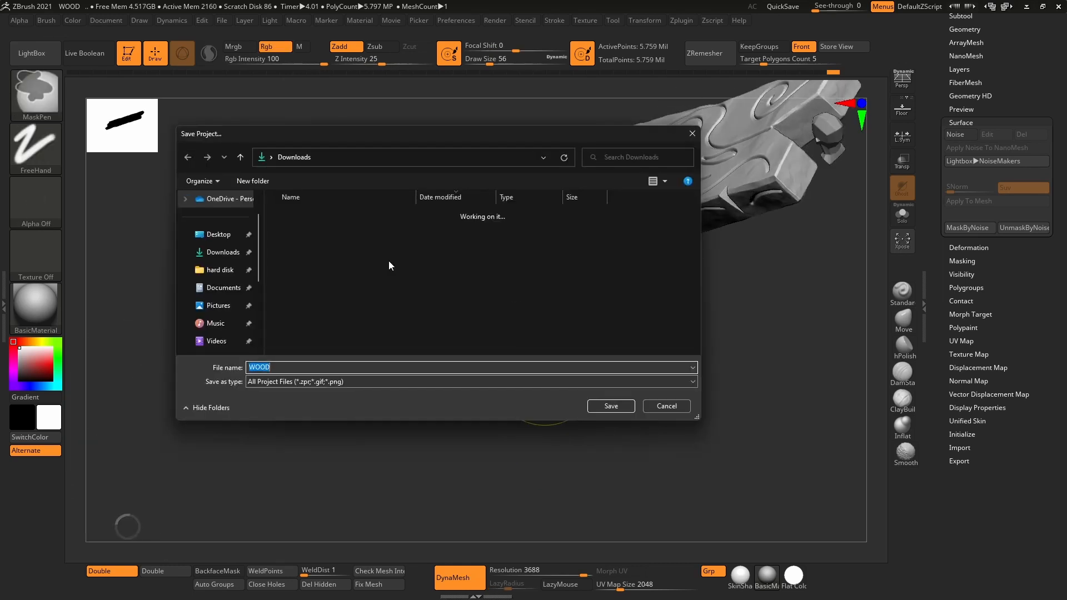
{"action": "left_click", "coordinate": [369, 230]}
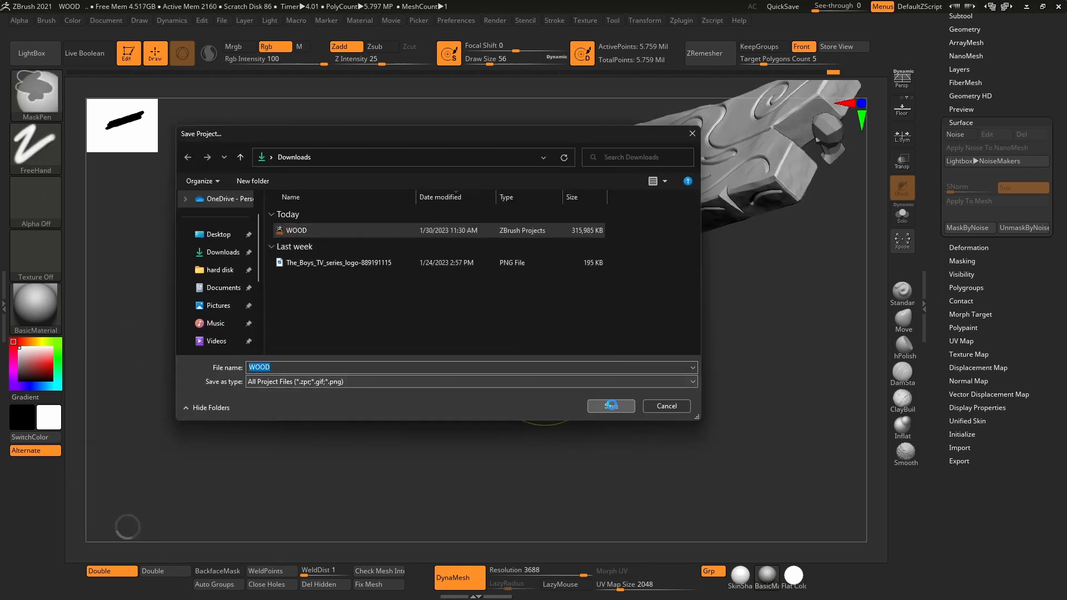
{"action": "left_click", "coordinate": [611, 406]}
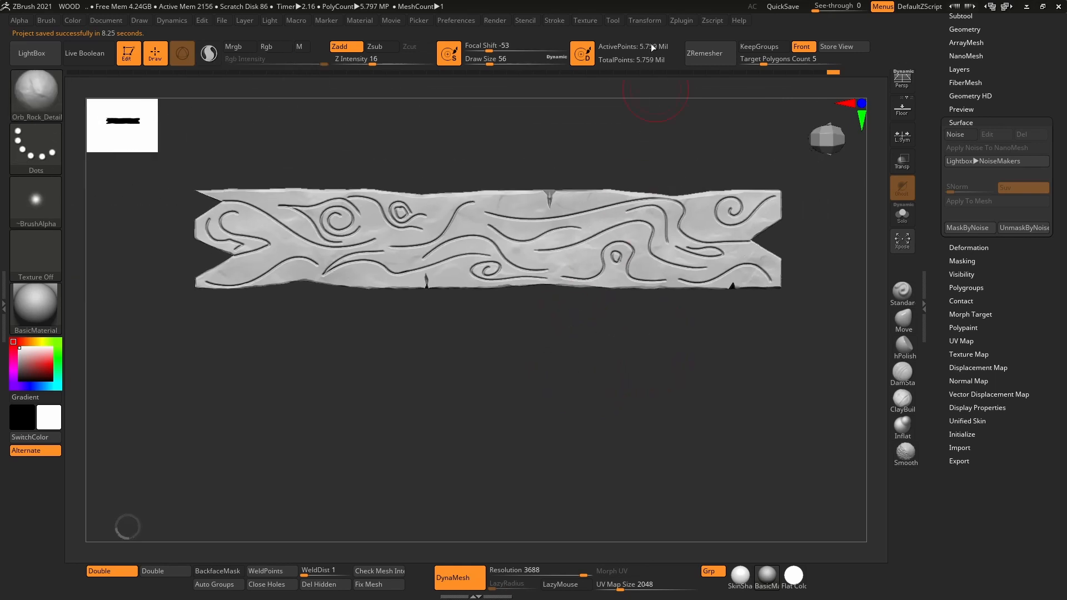
- Pre-process the current plank mesh in Decimation Master
{"action": "left_click", "coordinate": [647, 21]}
{"action": "left_click", "coordinate": [682, 22]}
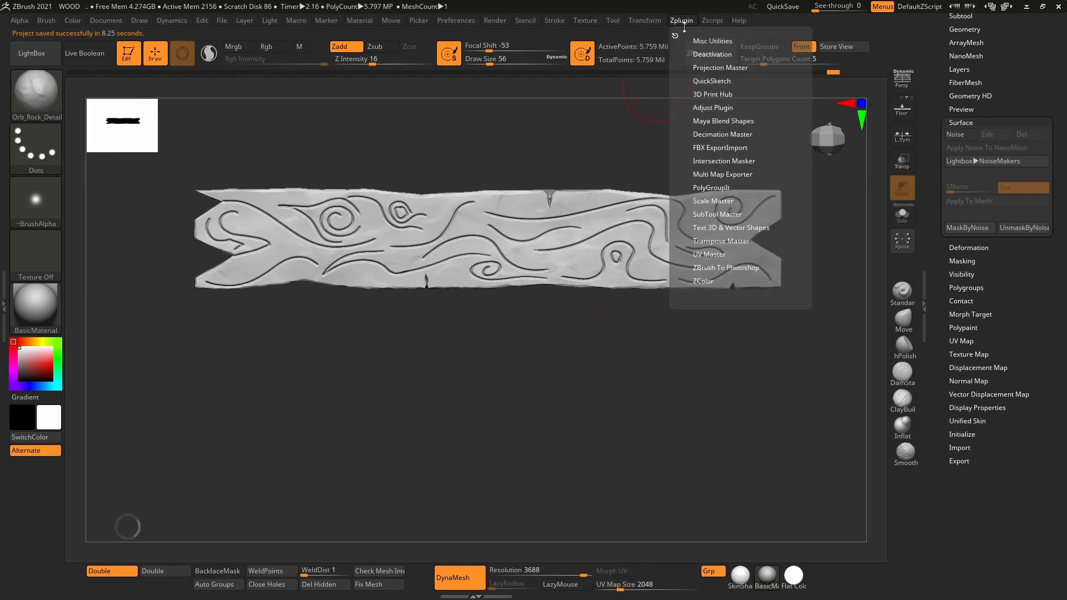
{"action": "left_click", "coordinate": [719, 133]}
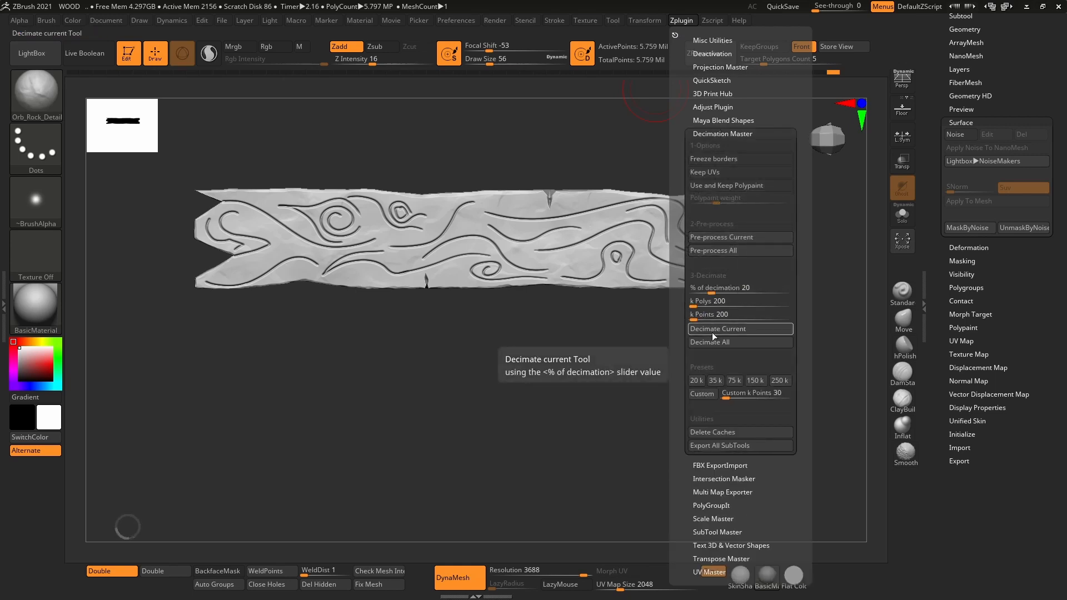
{"action": "left_click", "coordinate": [726, 238]}
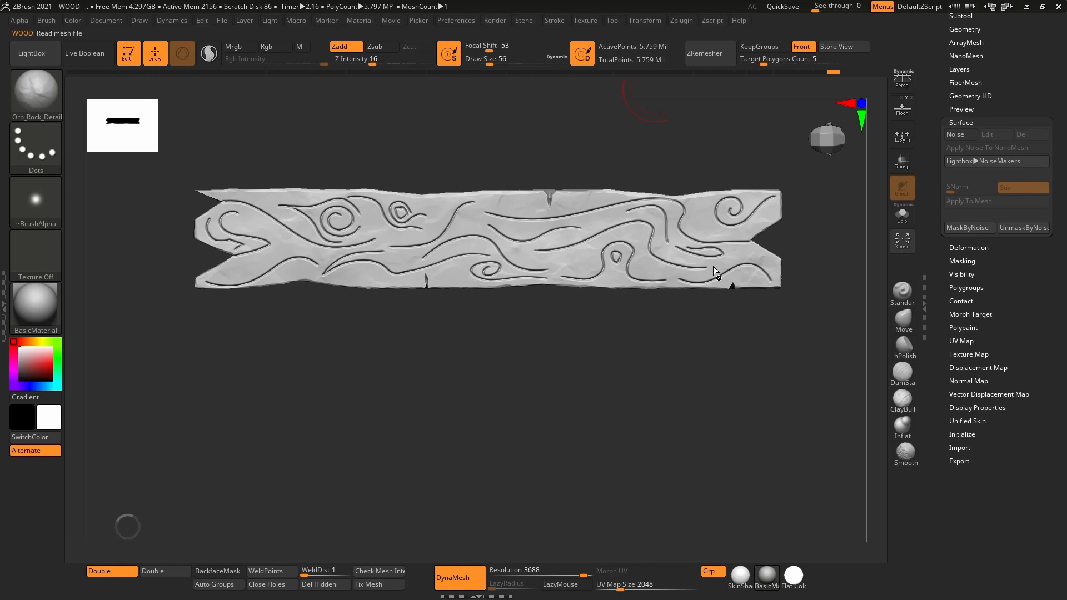
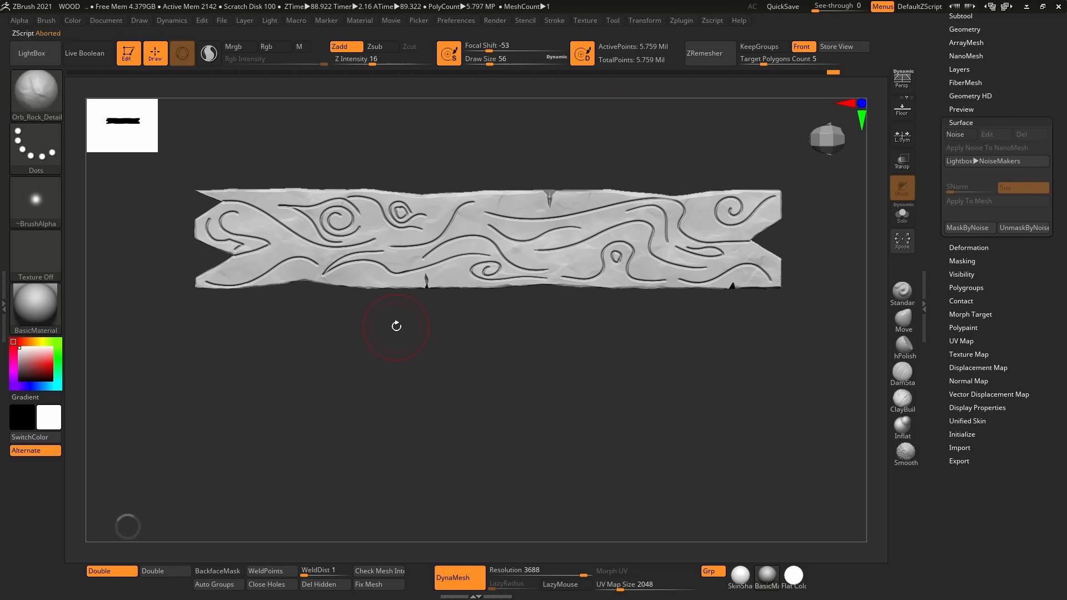
{"action": "mouse_move", "coordinate": [581, 376]}
{"action": "right_mouse_down", "text": "alt"}
{"action": "mouse_move", "coordinate": [538, 416]}
{"action": "mouse_move", "coordinate": [545, 481]}
{"action": "right_mouse_up", "text": "alt"}
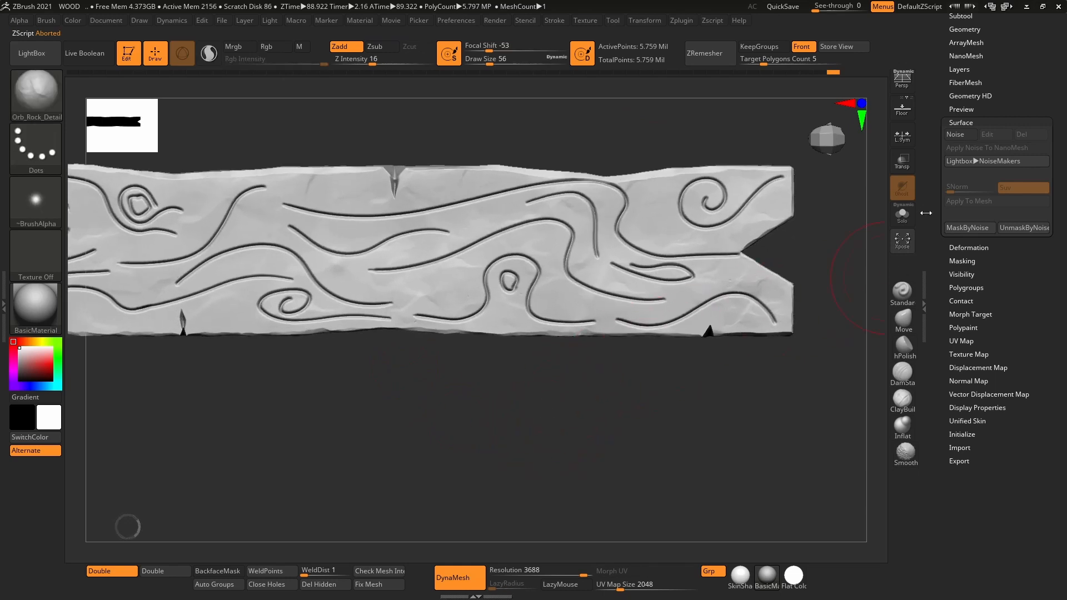
- Add surface noise with scale 1 and strength -0.00073 to the plank and apply it to the mesh
{"action": "right_click_drag", "start_coordinate": [536, 298], "coordinate": [502, 451], "text": "ctrl"}
{"action": "left_click_drag", "start_coordinate": [505, 447], "coordinate": [455, 455], "text": "ctrl"}
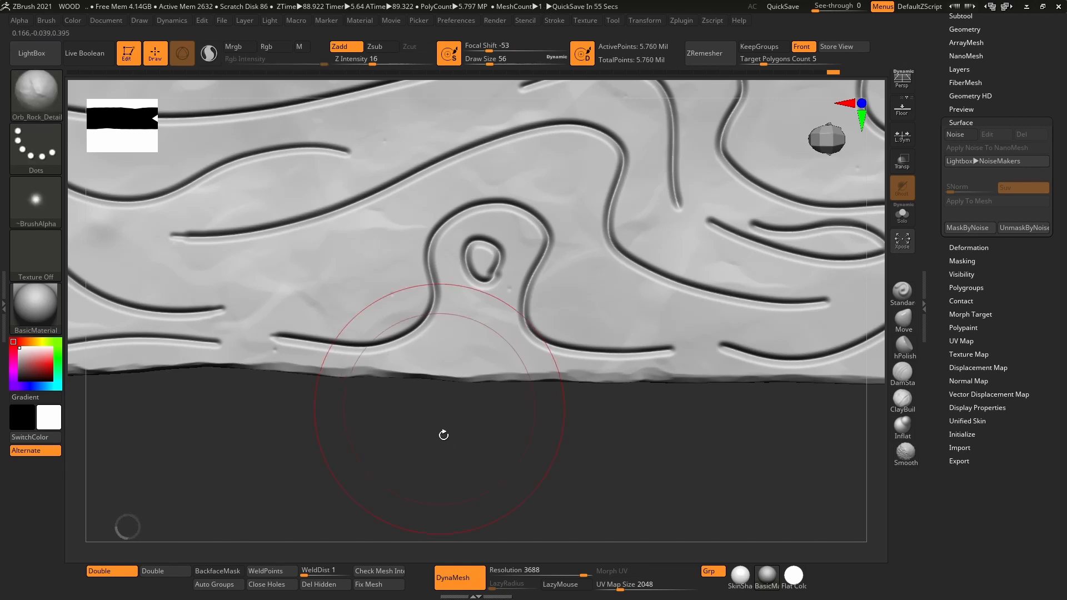
{"action": "key", "text": "shift+f"}
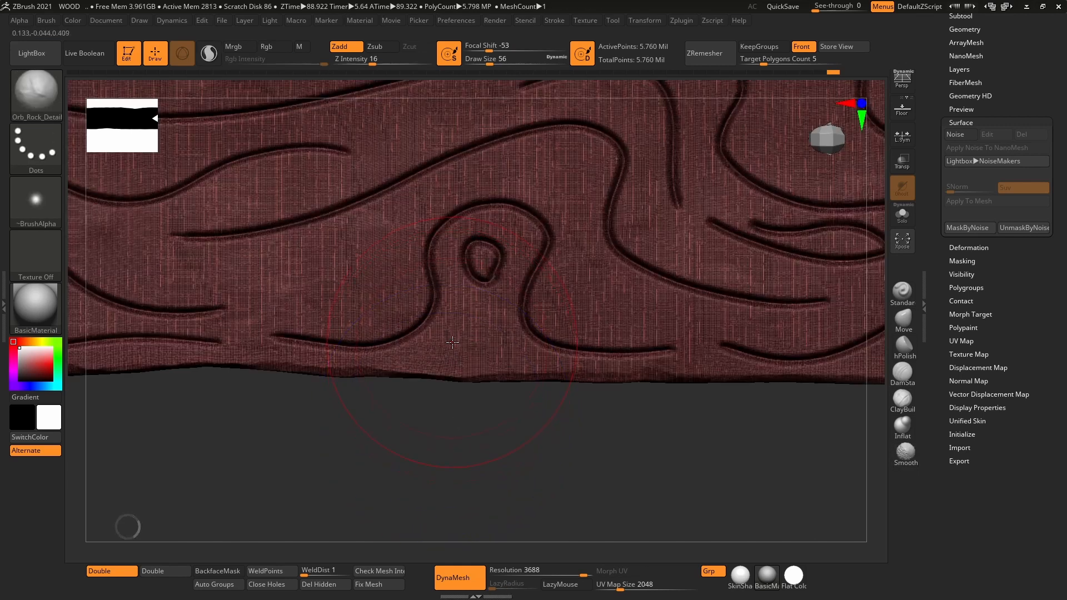
{"action": "key", "text": "shift+f"}
{"action": "left_click", "coordinate": [963, 136]}
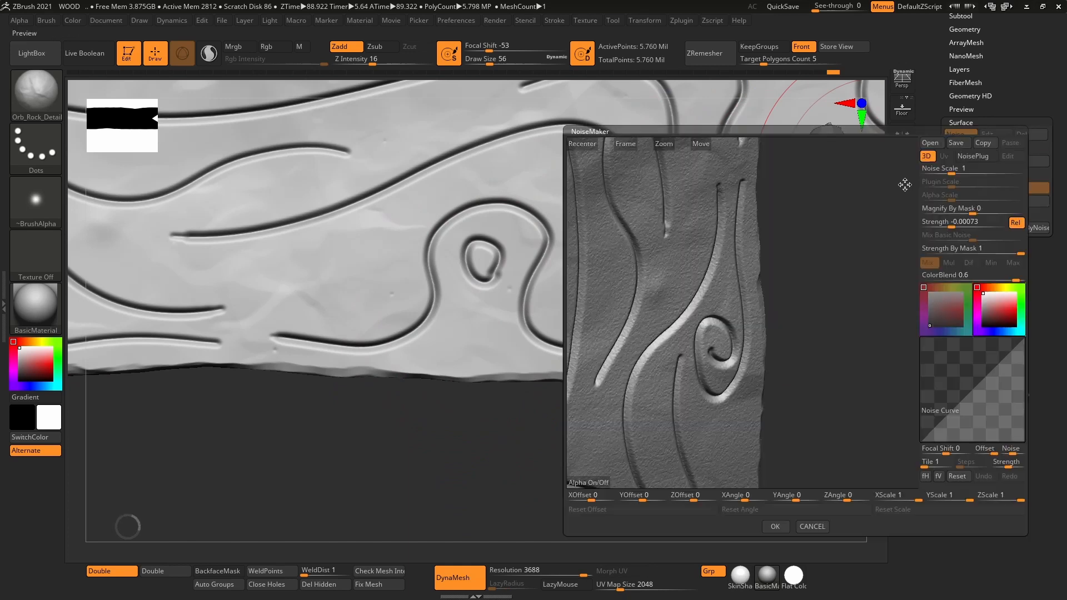
{"action": "left_click", "coordinate": [776, 527]}
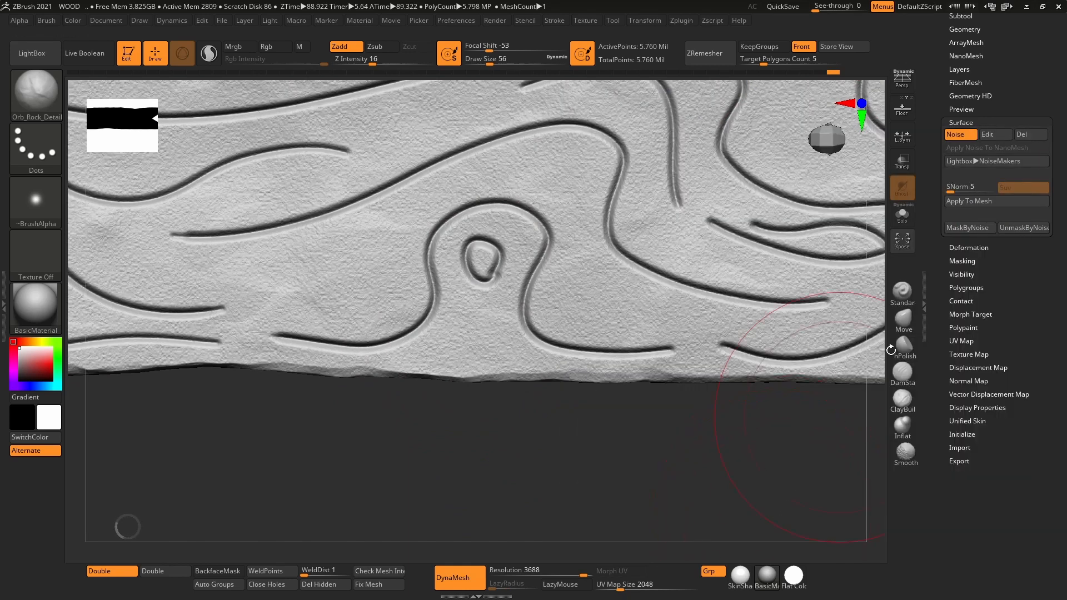
{"action": "left_click", "coordinate": [962, 165]}
{"action": "left_click", "coordinate": [965, 163]}
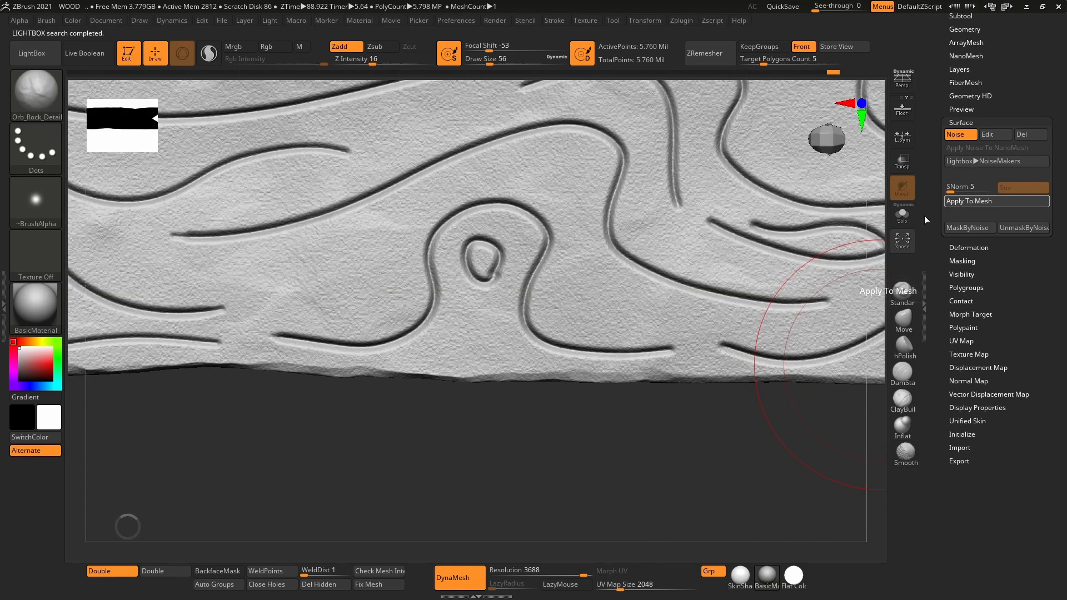
{"action": "left_click", "coordinate": [995, 201]}
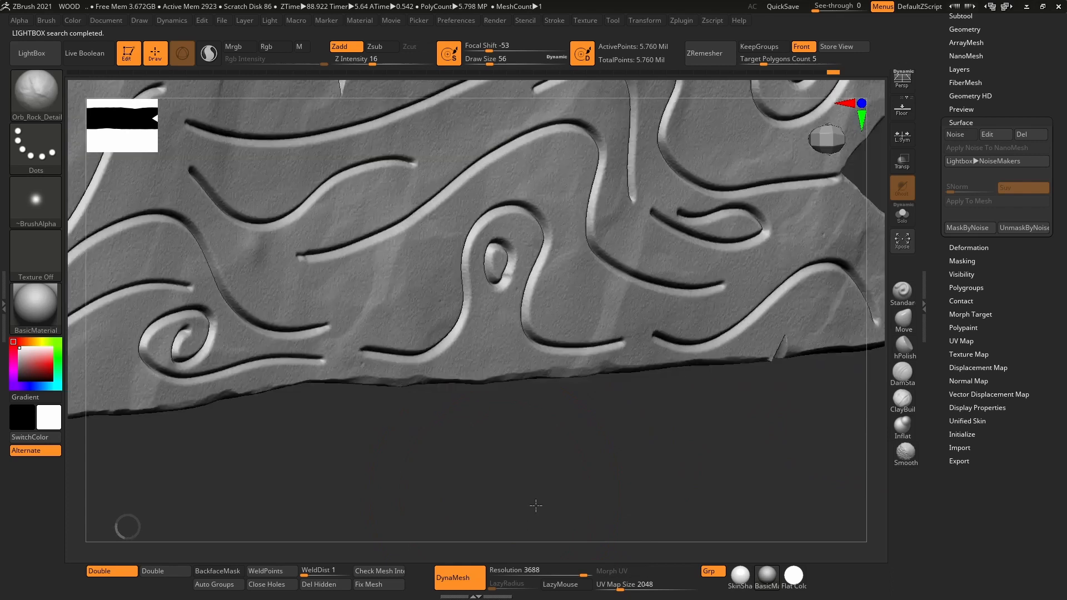
{"action": "left_click_drag", "start_coordinate": [536, 505], "coordinate": [508, 501]}
- Pre-process the current noise-textured plank again in Decimation Master
{"action": "left_click", "coordinate": [643, 22]}
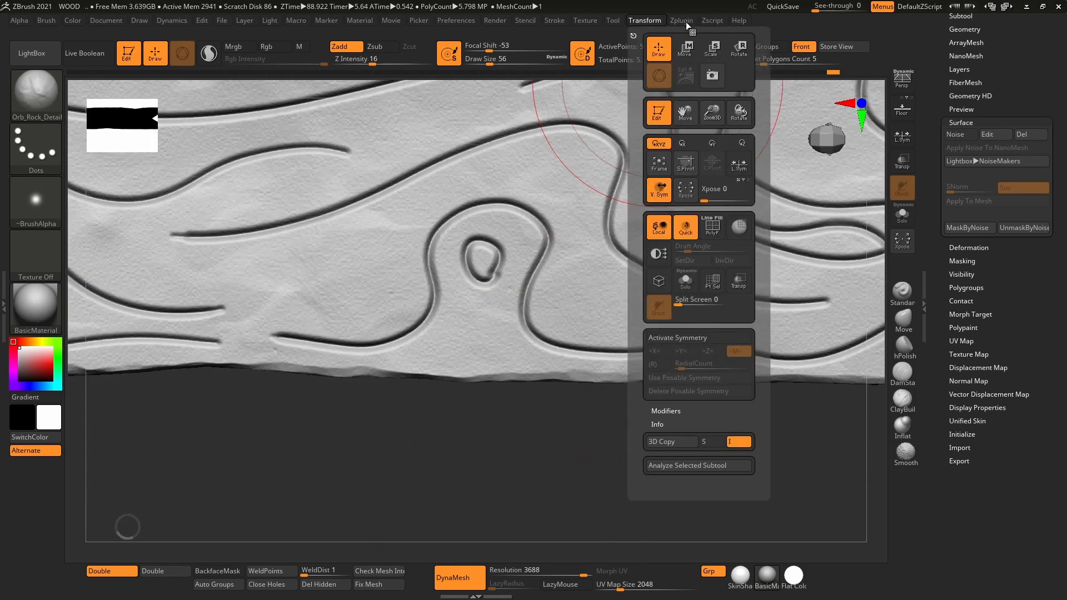
{"action": "mouse_move", "coordinate": [689, 23]}
{"action": "left_click", "coordinate": [707, 237]}
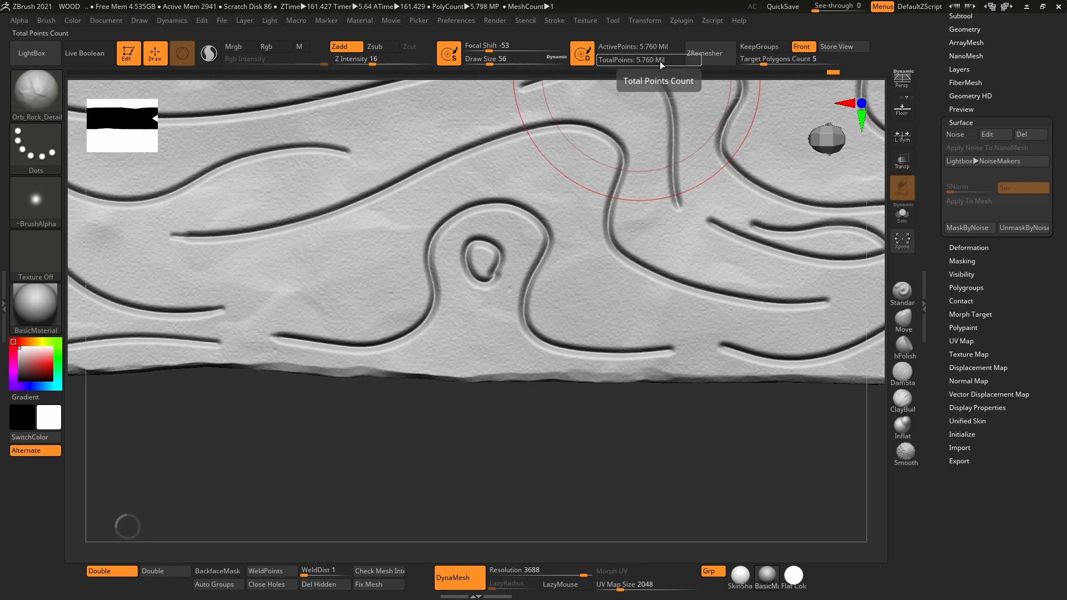
- Try decimating the plank at 20 percent and at 100 k polys, and undo the decimation
{"action": "left_click", "coordinate": [683, 21]}
{"action": "left_click", "coordinate": [683, 20]}
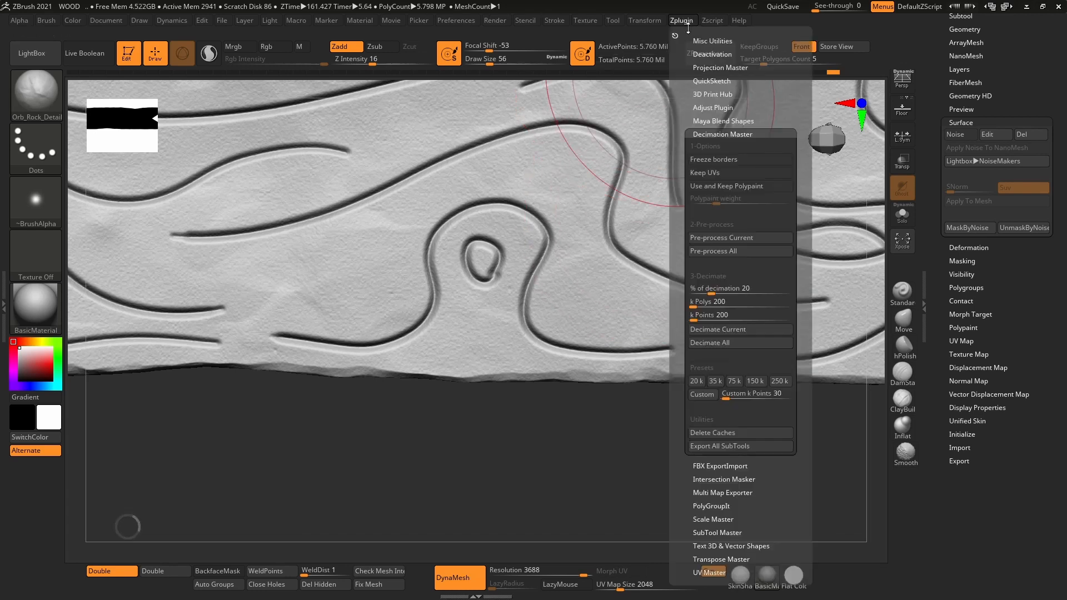
{"action": "left_click", "coordinate": [718, 331]}
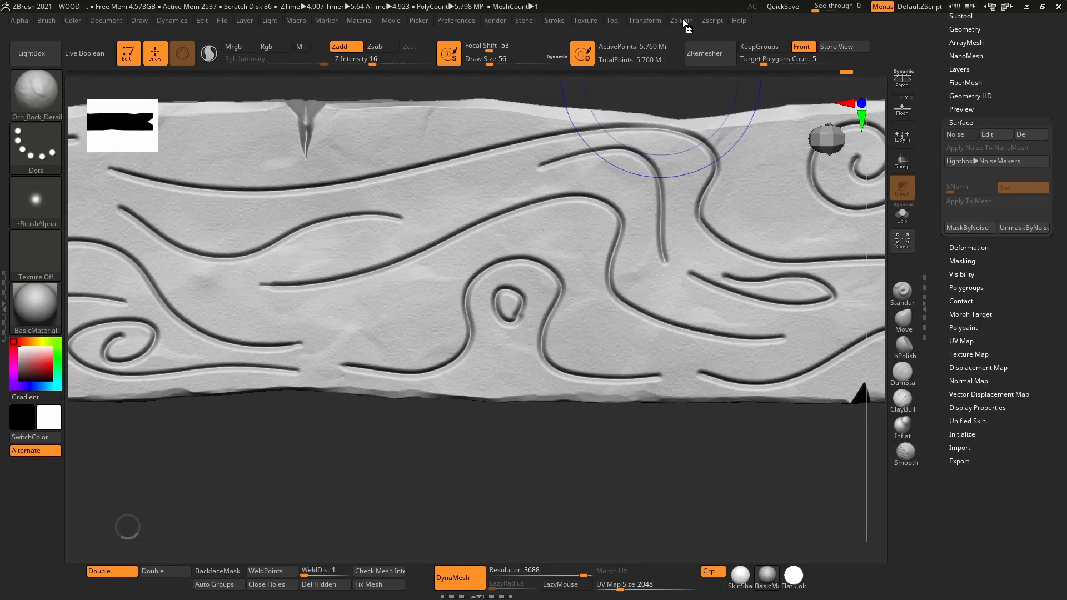
{"action": "left_click", "coordinate": [683, 20]}
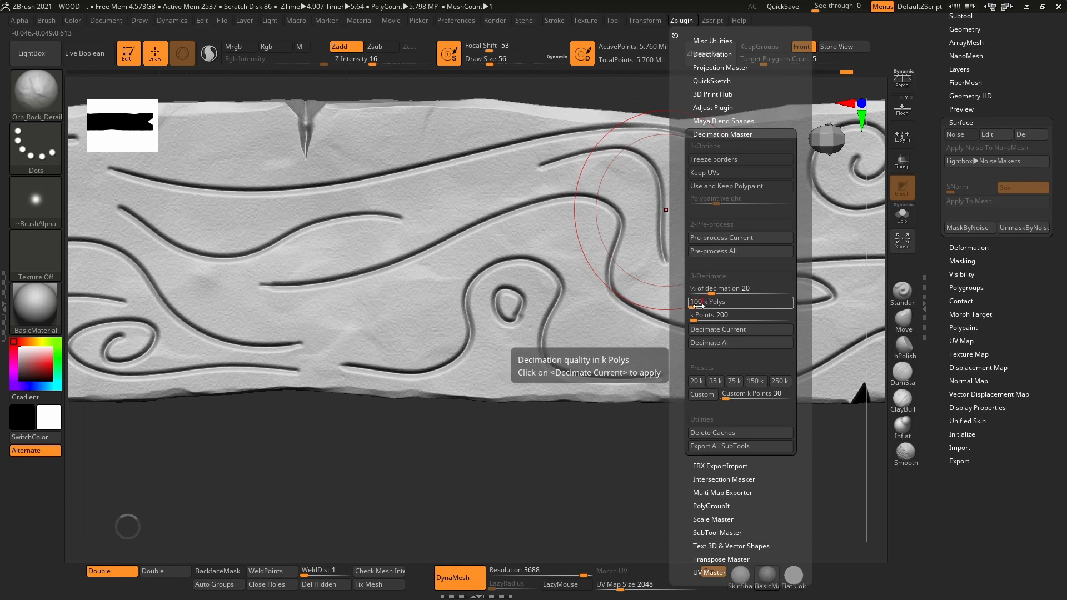
{"action": "left_click", "coordinate": [703, 330]}
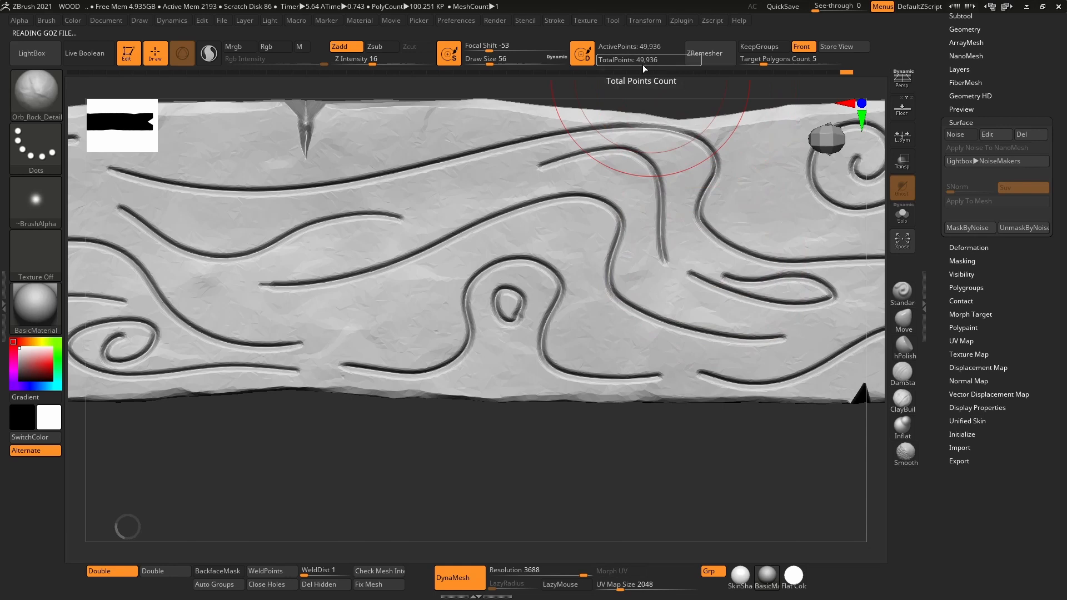
{"action": "right_click_drag", "start_coordinate": [689, 241], "coordinate": [684, 333], "text": "ctrl"}
{"action": "key", "text": "ctrl+z"}
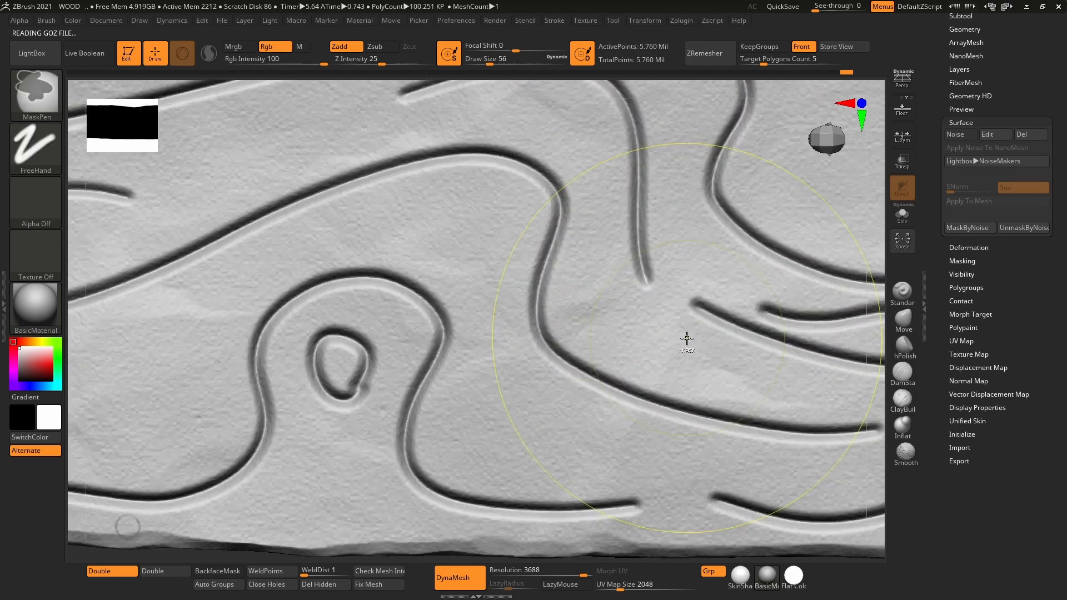
- Decimate the current plank to 200 k polys and check its reduced mesh in wireframe display
{"action": "left_click", "coordinate": [682, 20]}
{"action": "type", "text": "20"}
{"action": "key", "text": "Return"}
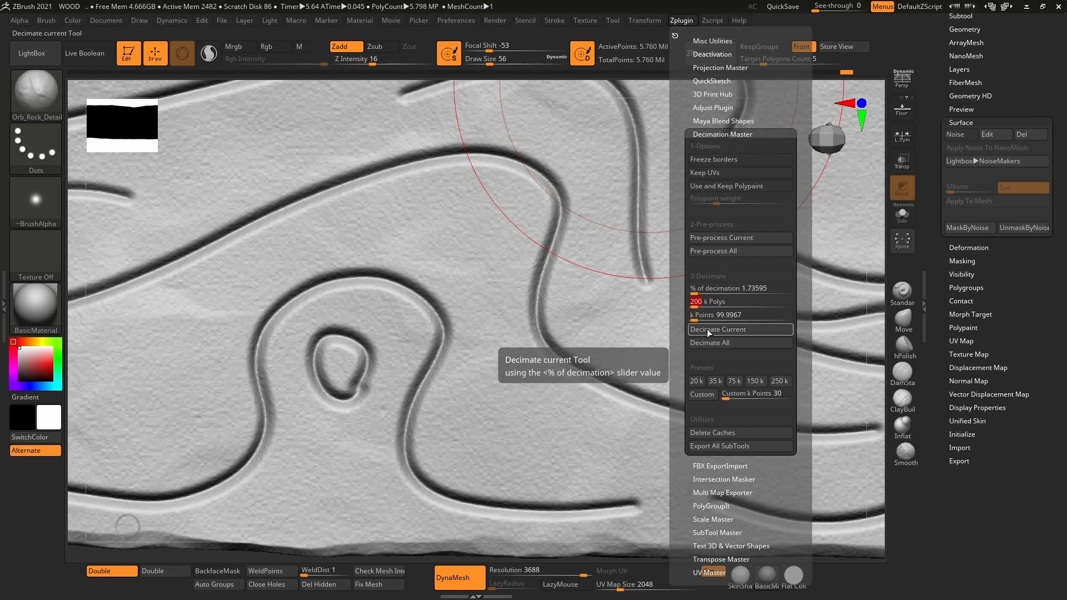
{"action": "left_click", "coordinate": [707, 330]}
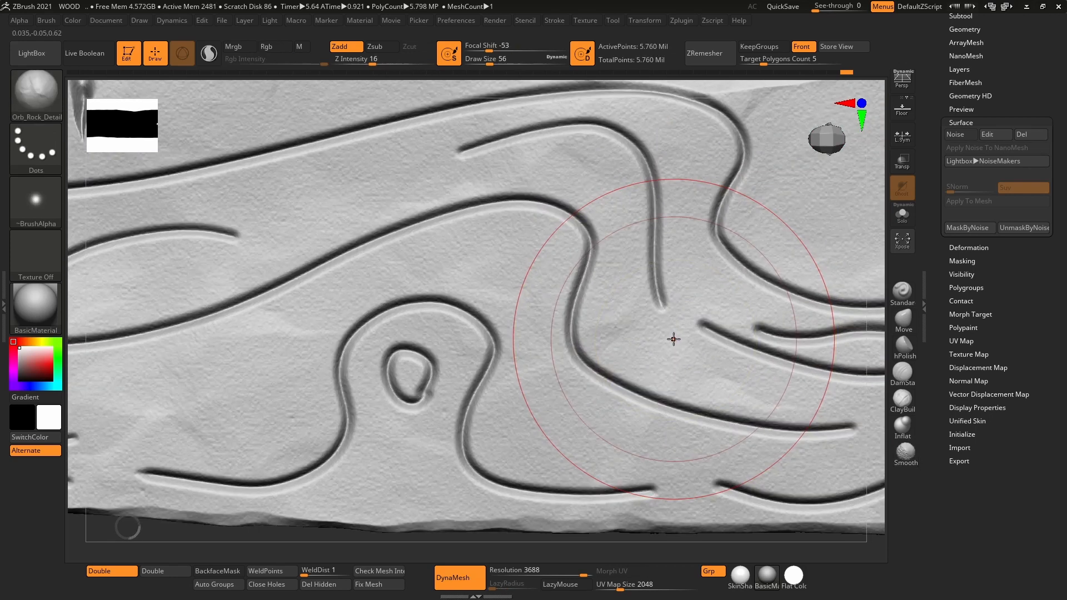
{"action": "left_click", "coordinate": [673, 23]}
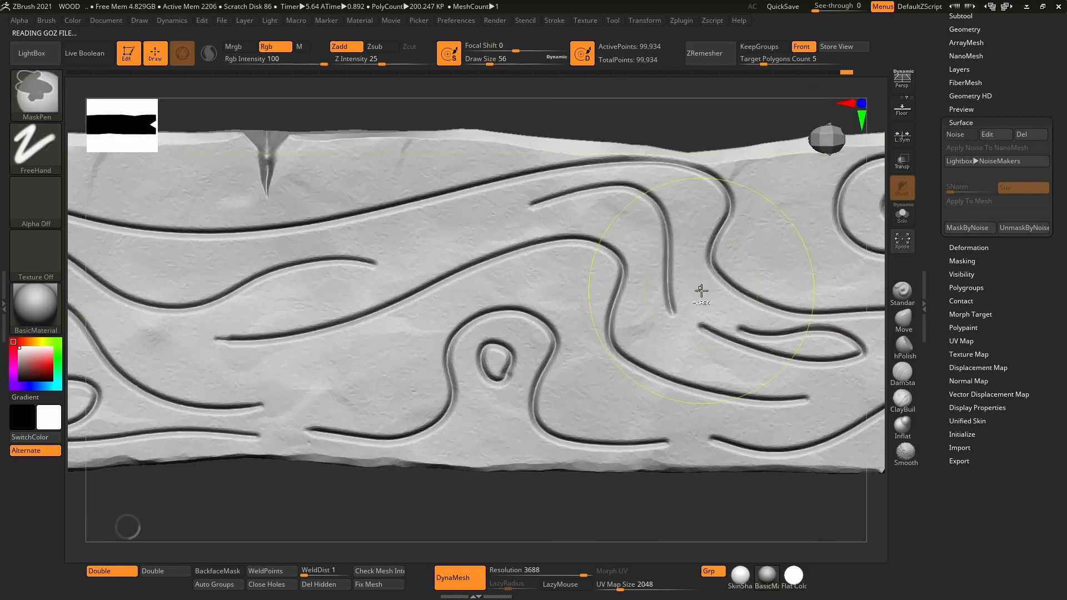
{"action": "key", "text": "shift+f"}
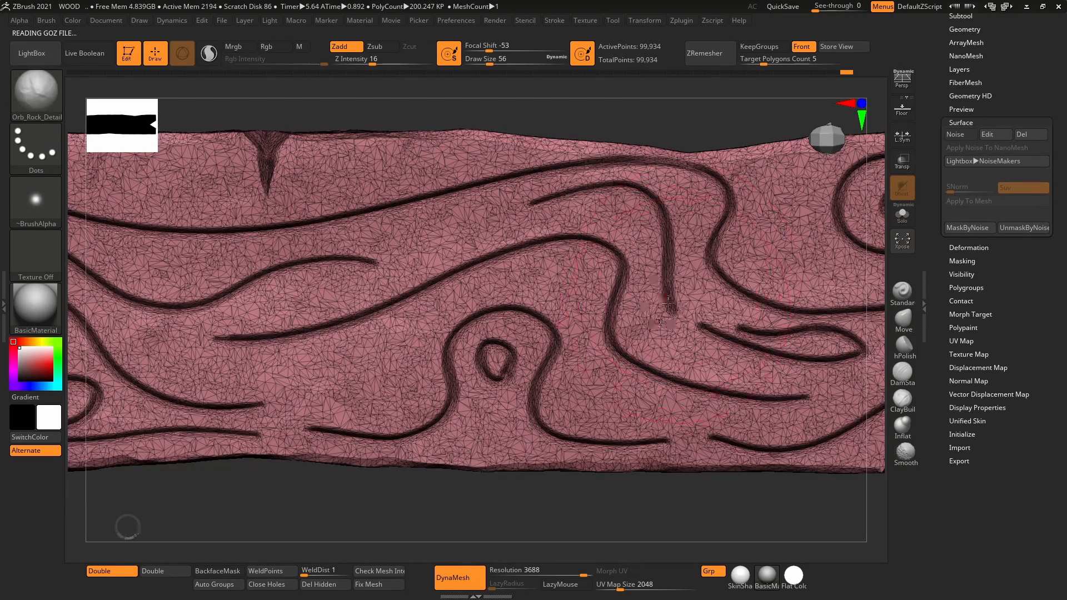
{"action": "key", "text": "shift+f"}
- Export the decimated plank as an OBJ file into the Downloads folder
{"action": "right_click_drag", "start_coordinate": [686, 350], "coordinate": [674, 236], "text": "ctrl"}
{"action": "left_click_drag", "start_coordinate": [1035, 58], "coordinate": [1035, 244]}
{"action": "left_click", "coordinate": [1018, 78]}
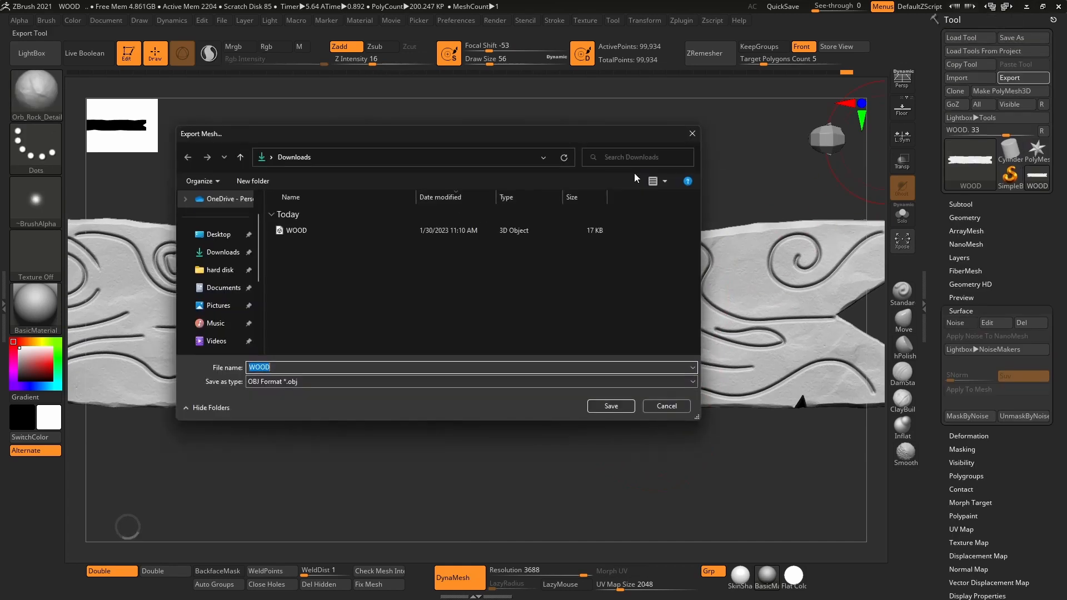
{"action": "left_click", "coordinate": [317, 368]}
{"action": "left_click", "coordinate": [613, 406]}
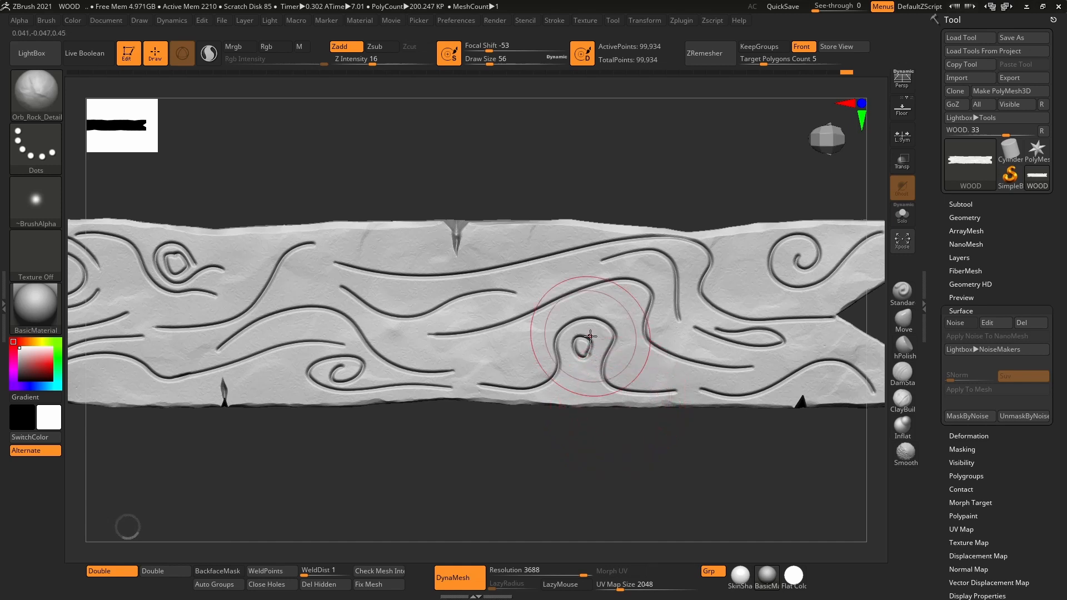
- Switch to File Explorer, check the exported files in the Downloads folder, and return to ZBrush
{"action": "key", "text": "alt+Tab"}
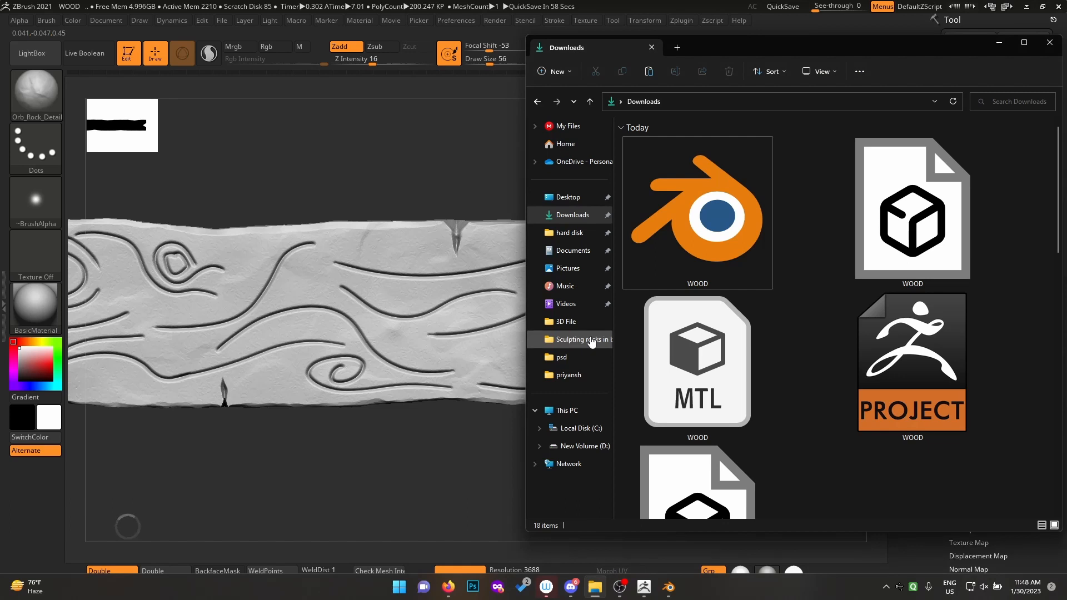
{"action": "left_click", "coordinate": [963, 244]}
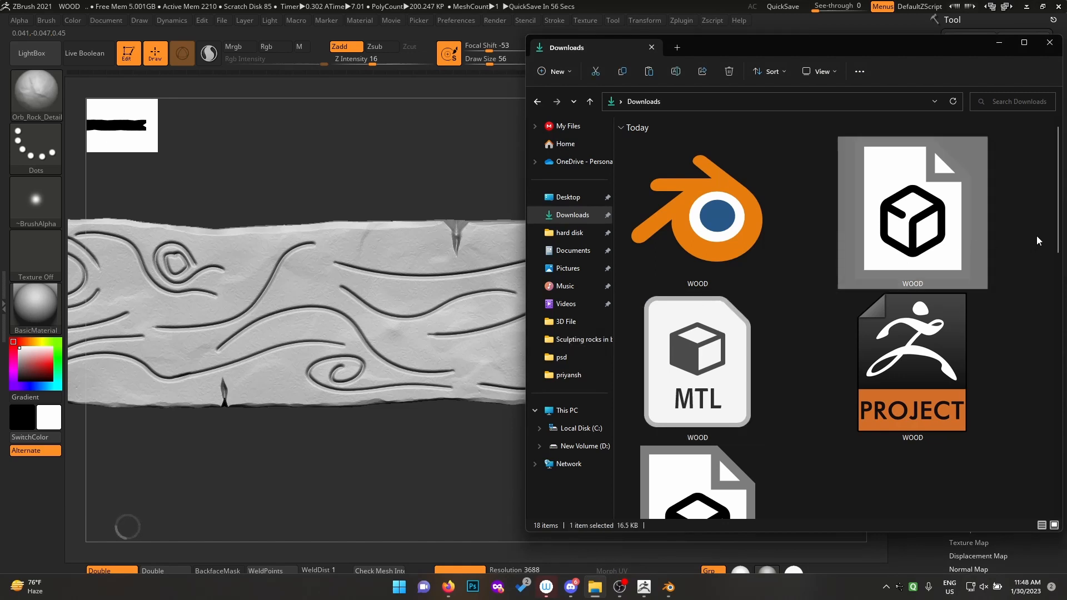
{"action": "left_click_drag", "start_coordinate": [1061, 228], "coordinate": [1059, 303]}
{"action": "left_click", "coordinate": [775, 240]}
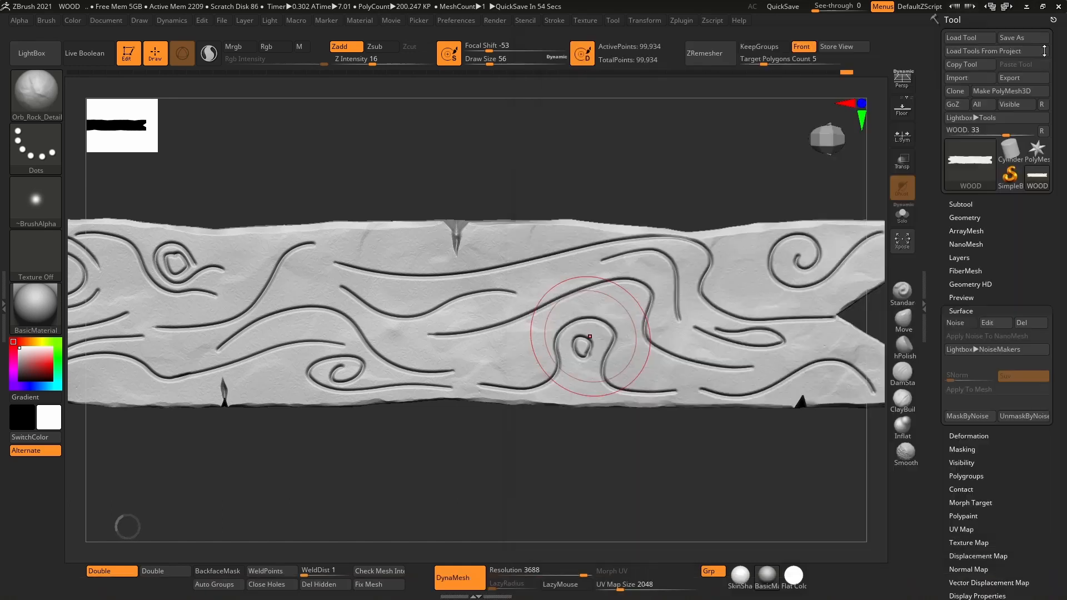
{"action": "left_click", "coordinate": [1049, 42]}
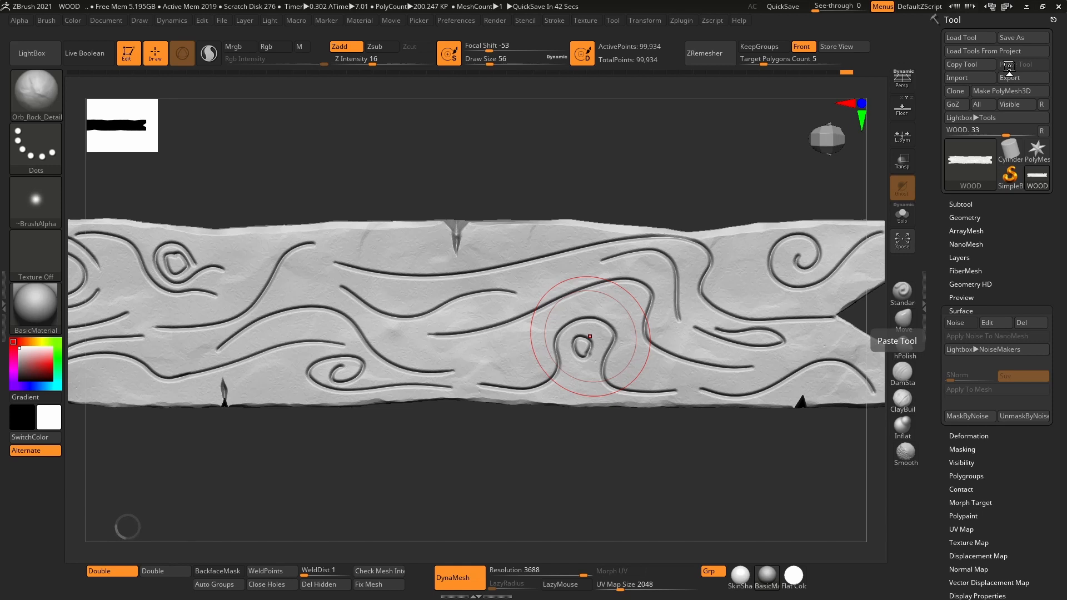
{"action": "mouse_move", "coordinate": [681, 325]}
{"action": "left_mouse_down"}
{"action": "mouse_move", "coordinate": [634, 308]}
{"action": "mouse_move", "coordinate": [625, 285]}
{"action": "left_mouse_up"}
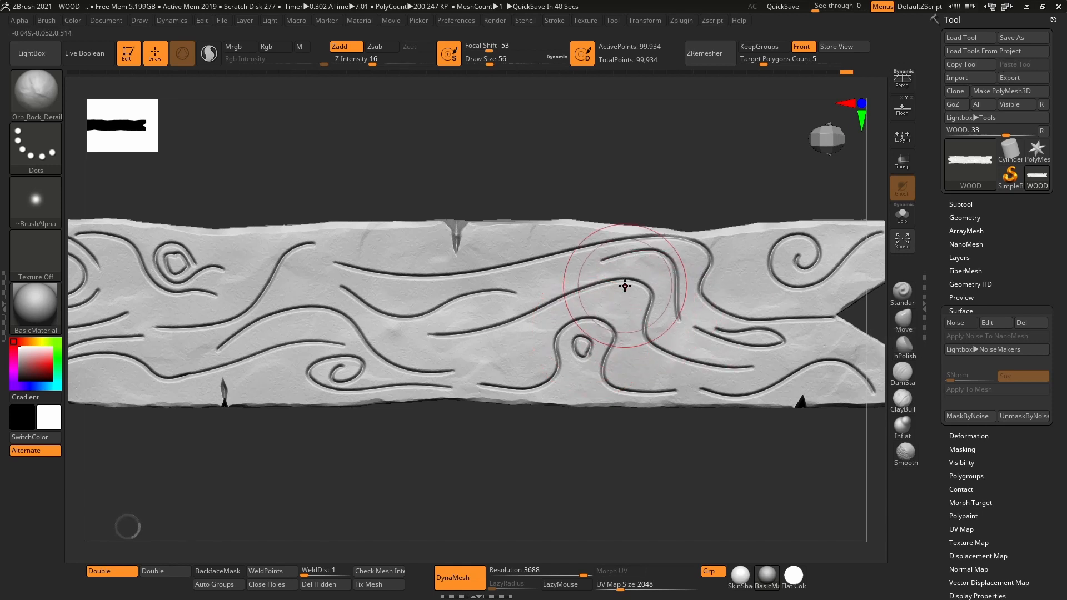